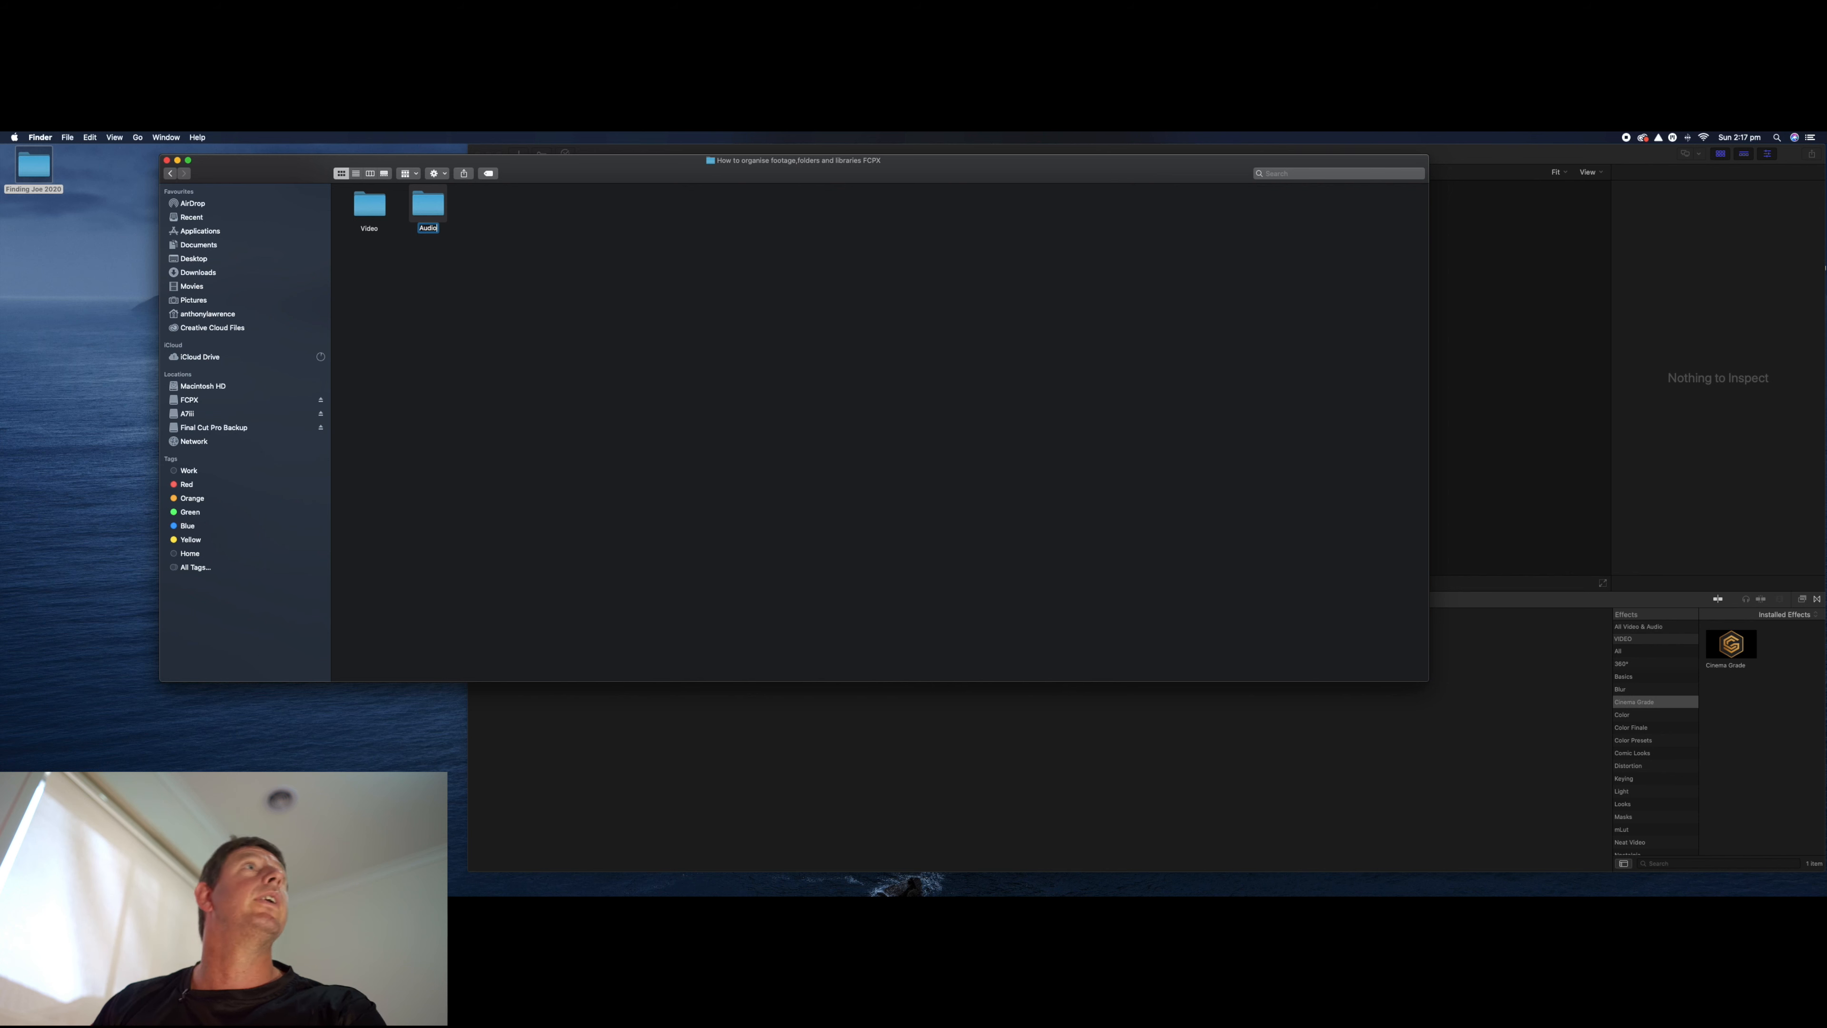
- Confirm the Audio folder's name and create a subfolder named A7iii inside the Video folder
key(Return)
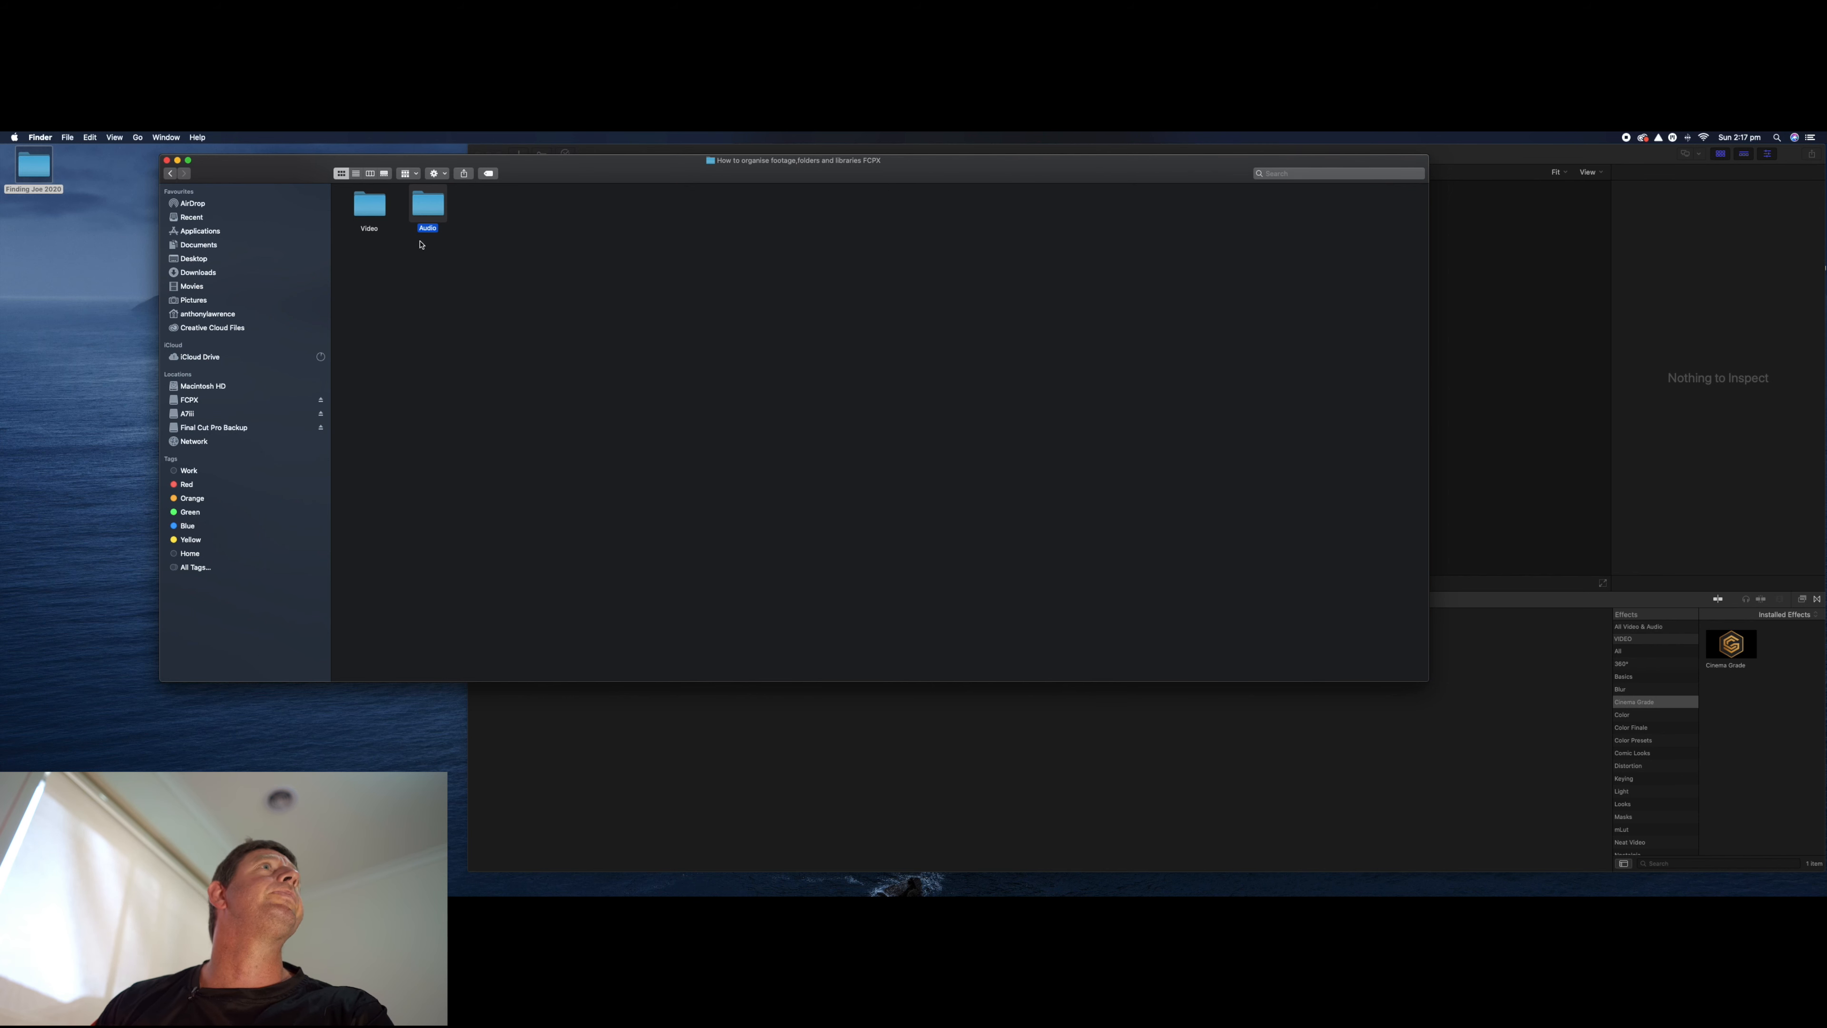
double_click(369, 209)
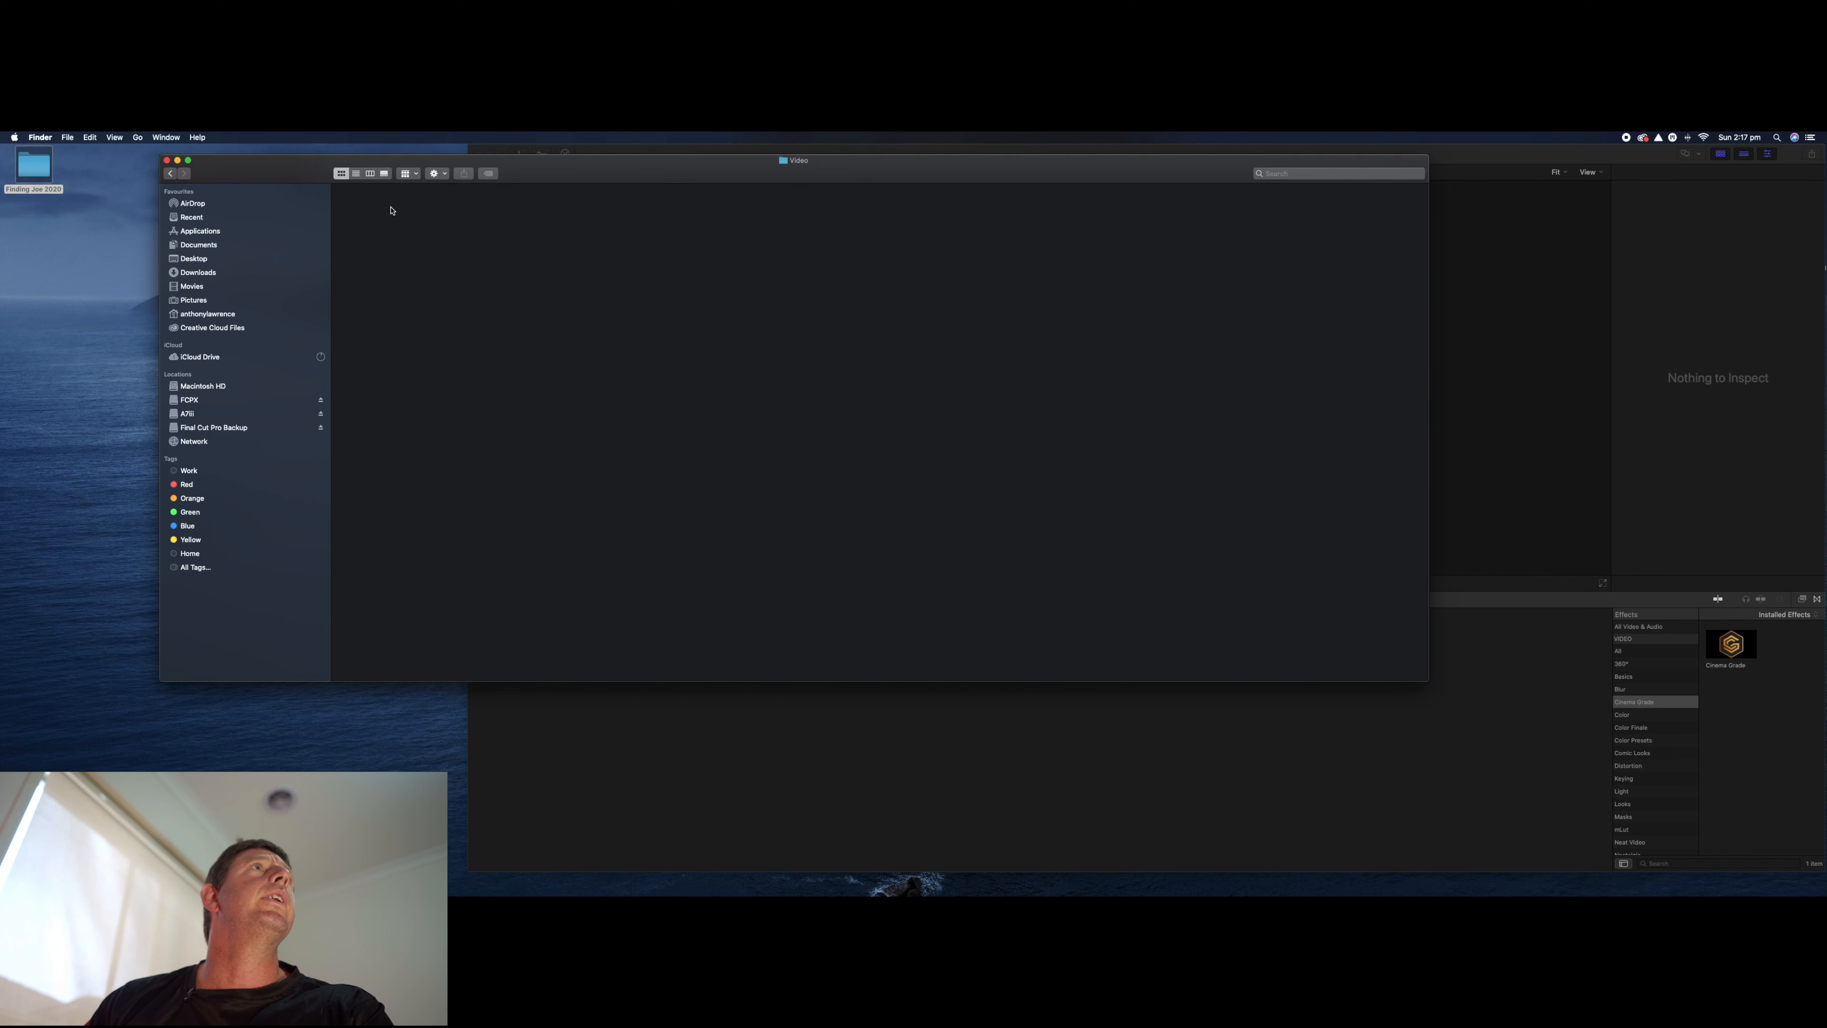
right_click(371, 211)
click(385, 213)
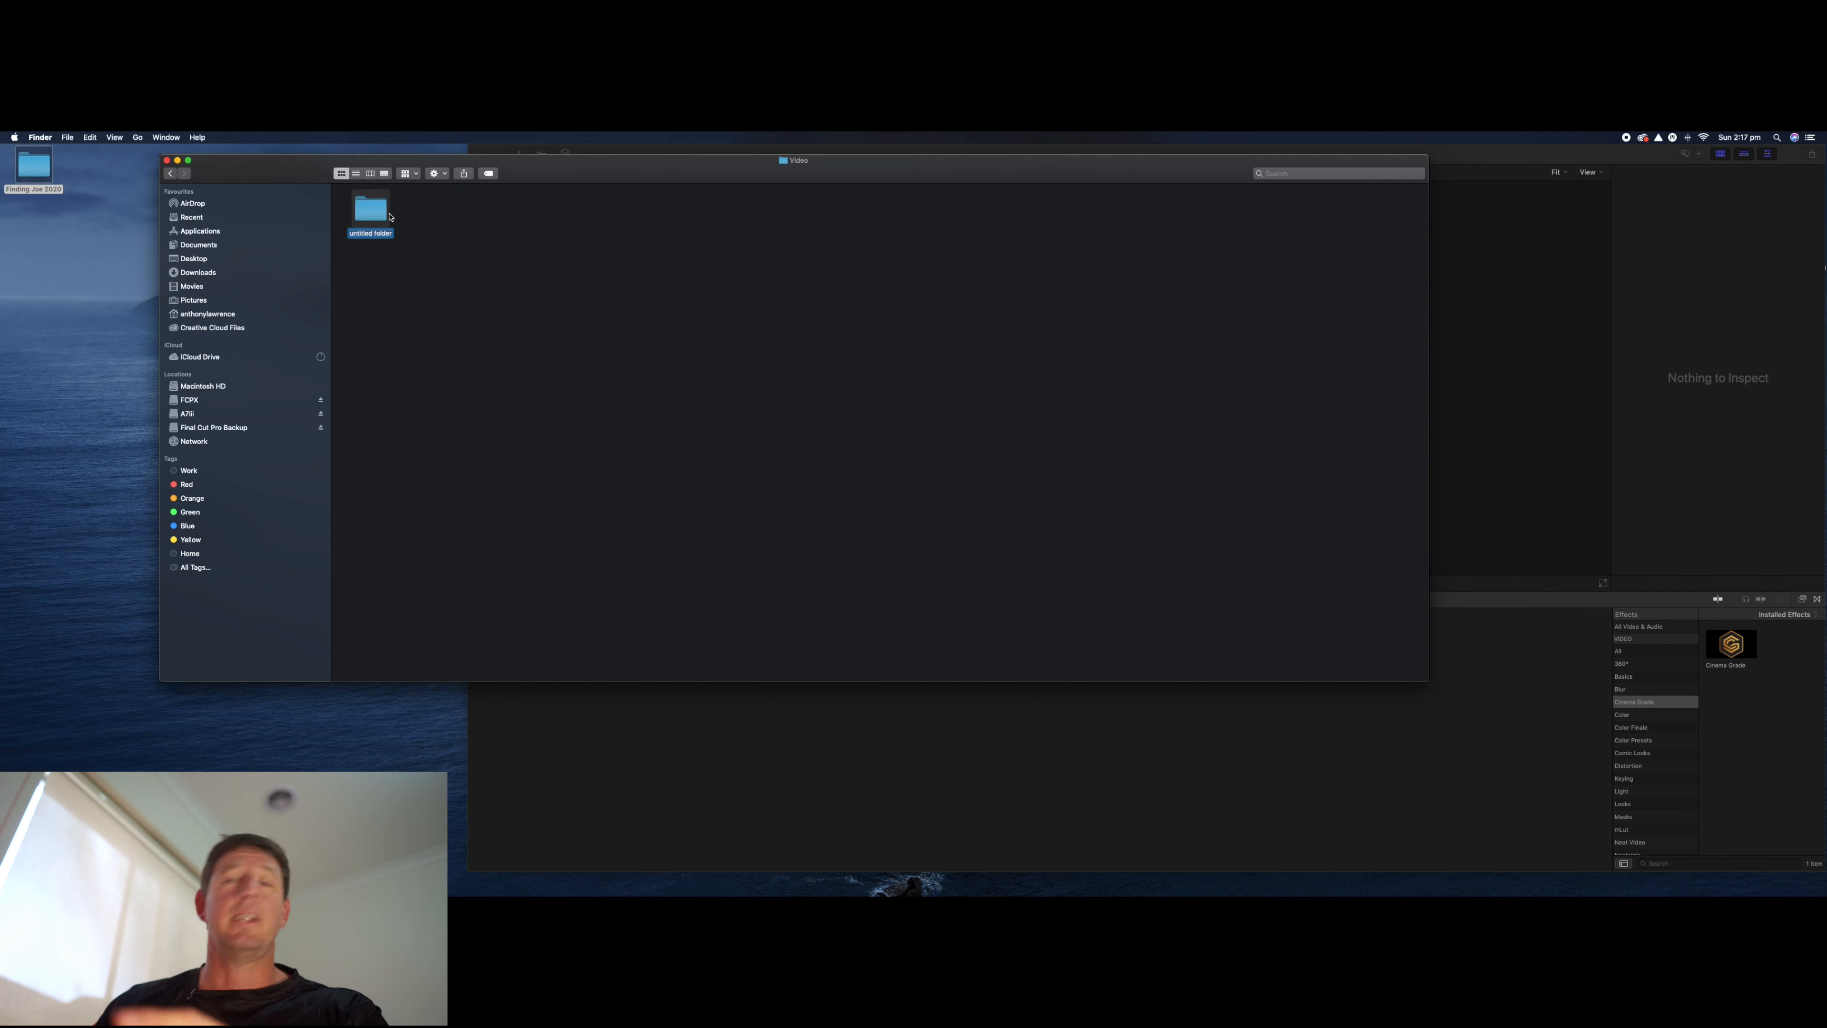
text(A7iii)
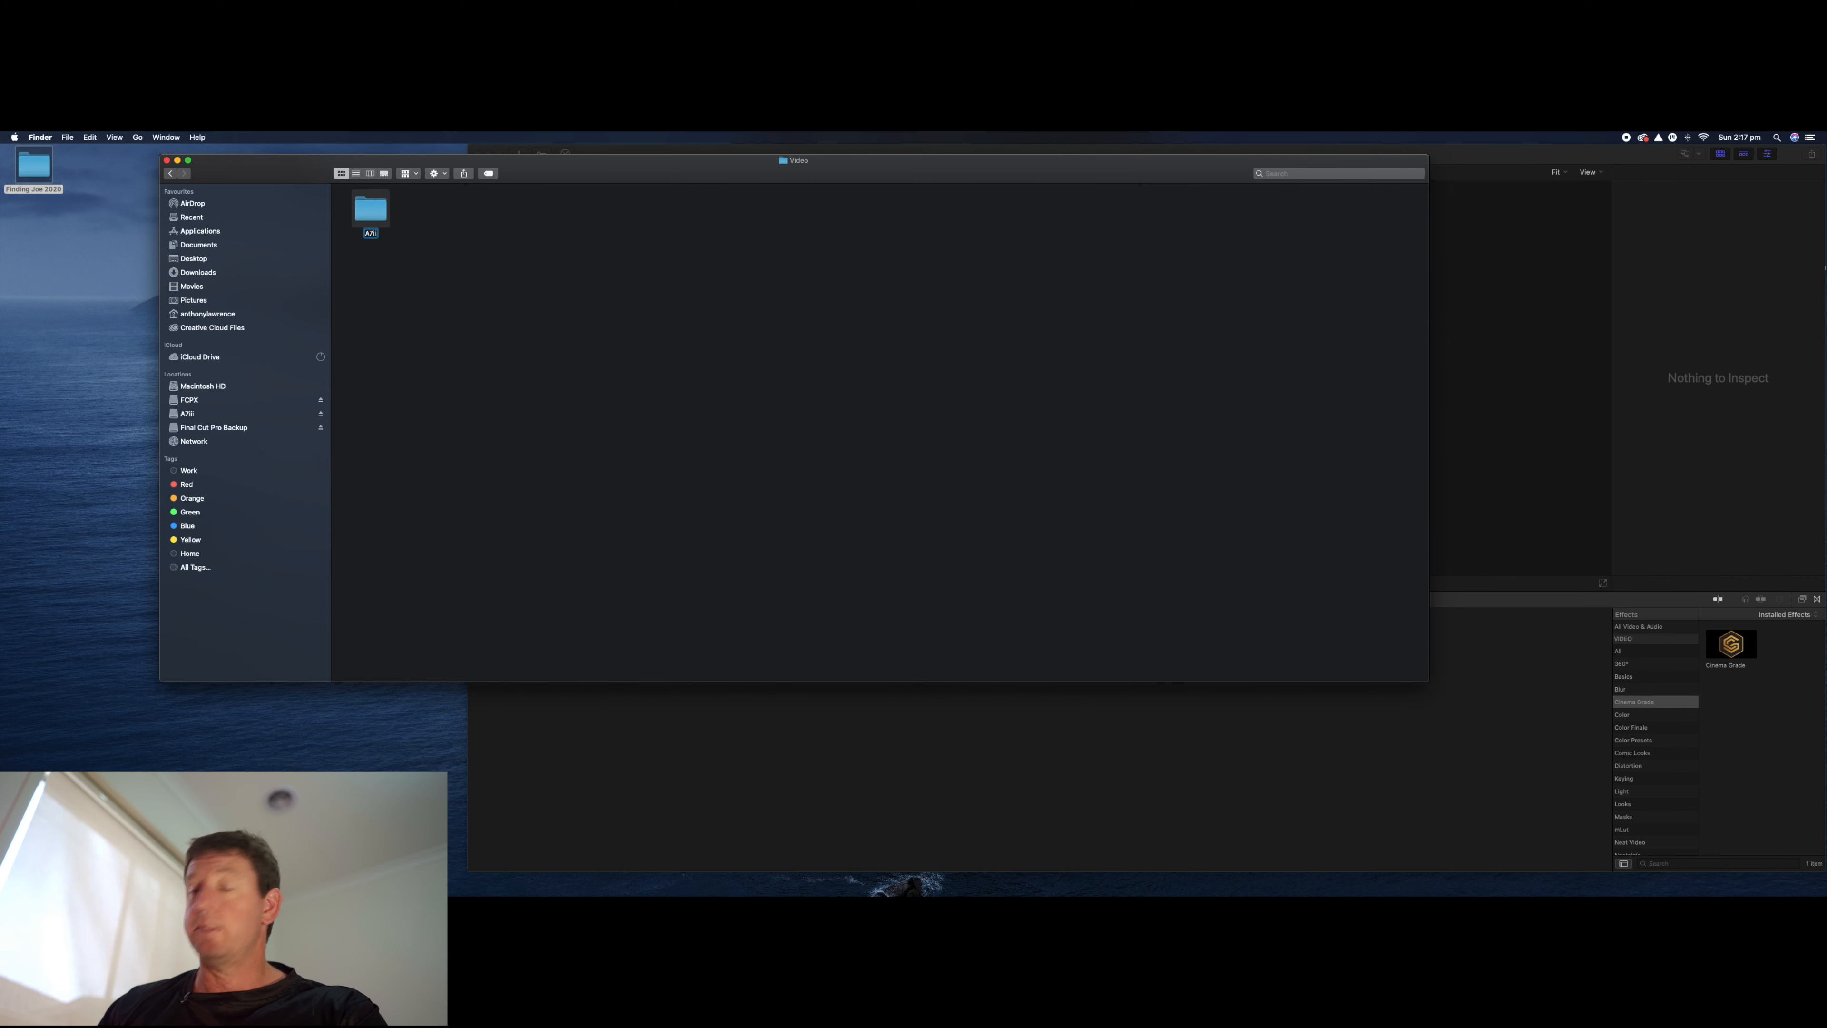
key(Return)
- Create a second subfolder in the Video folder named Gopro hero 7
right_click(412, 215)
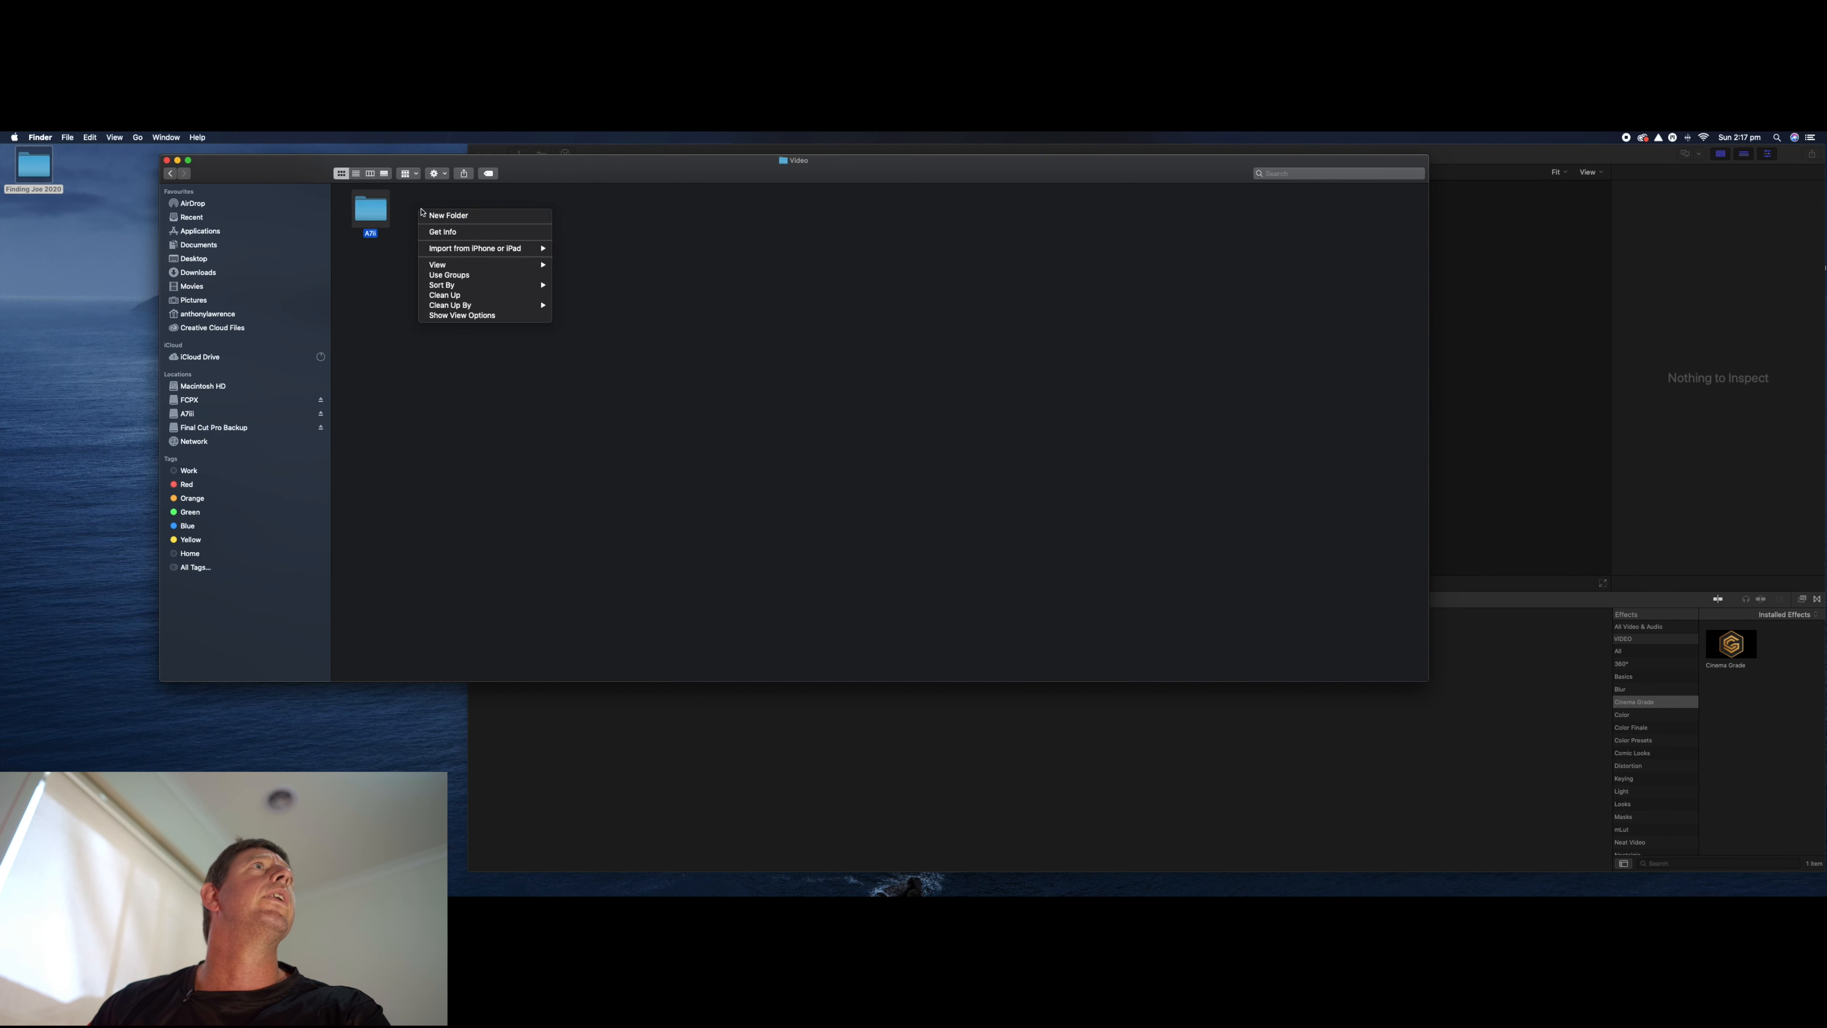
click(435, 216)
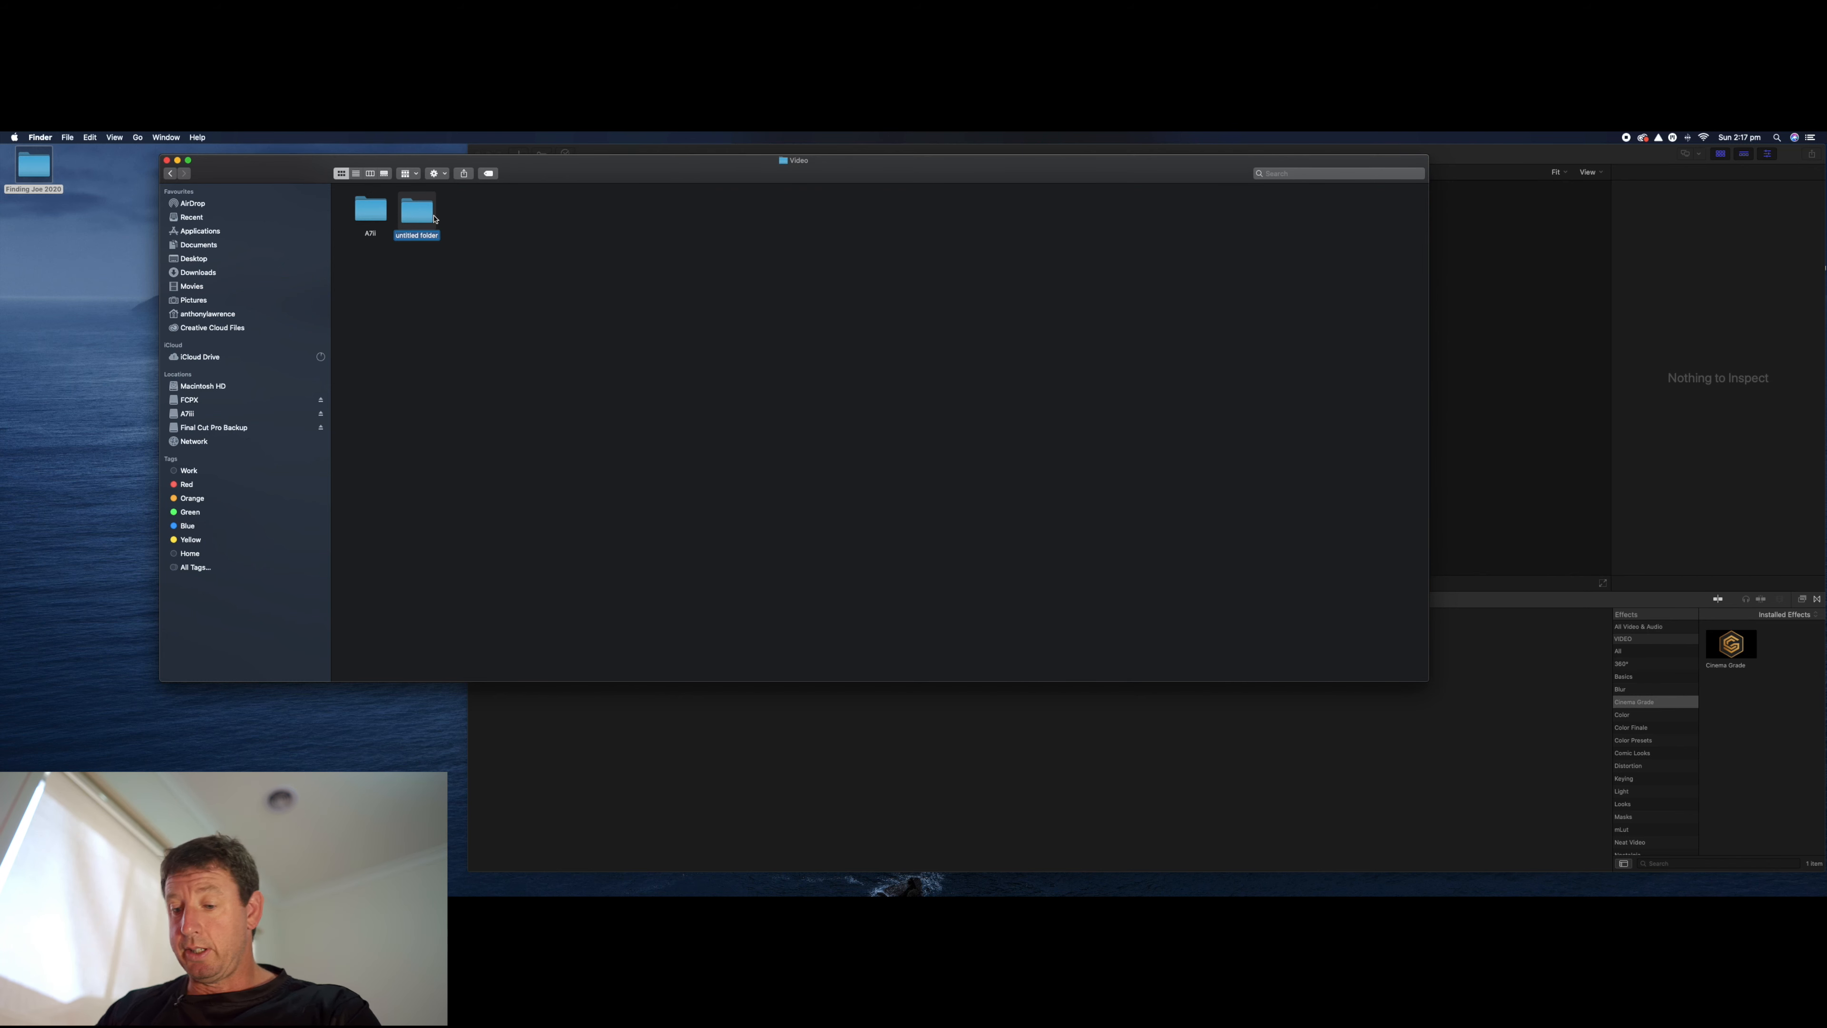
text(Gopro)
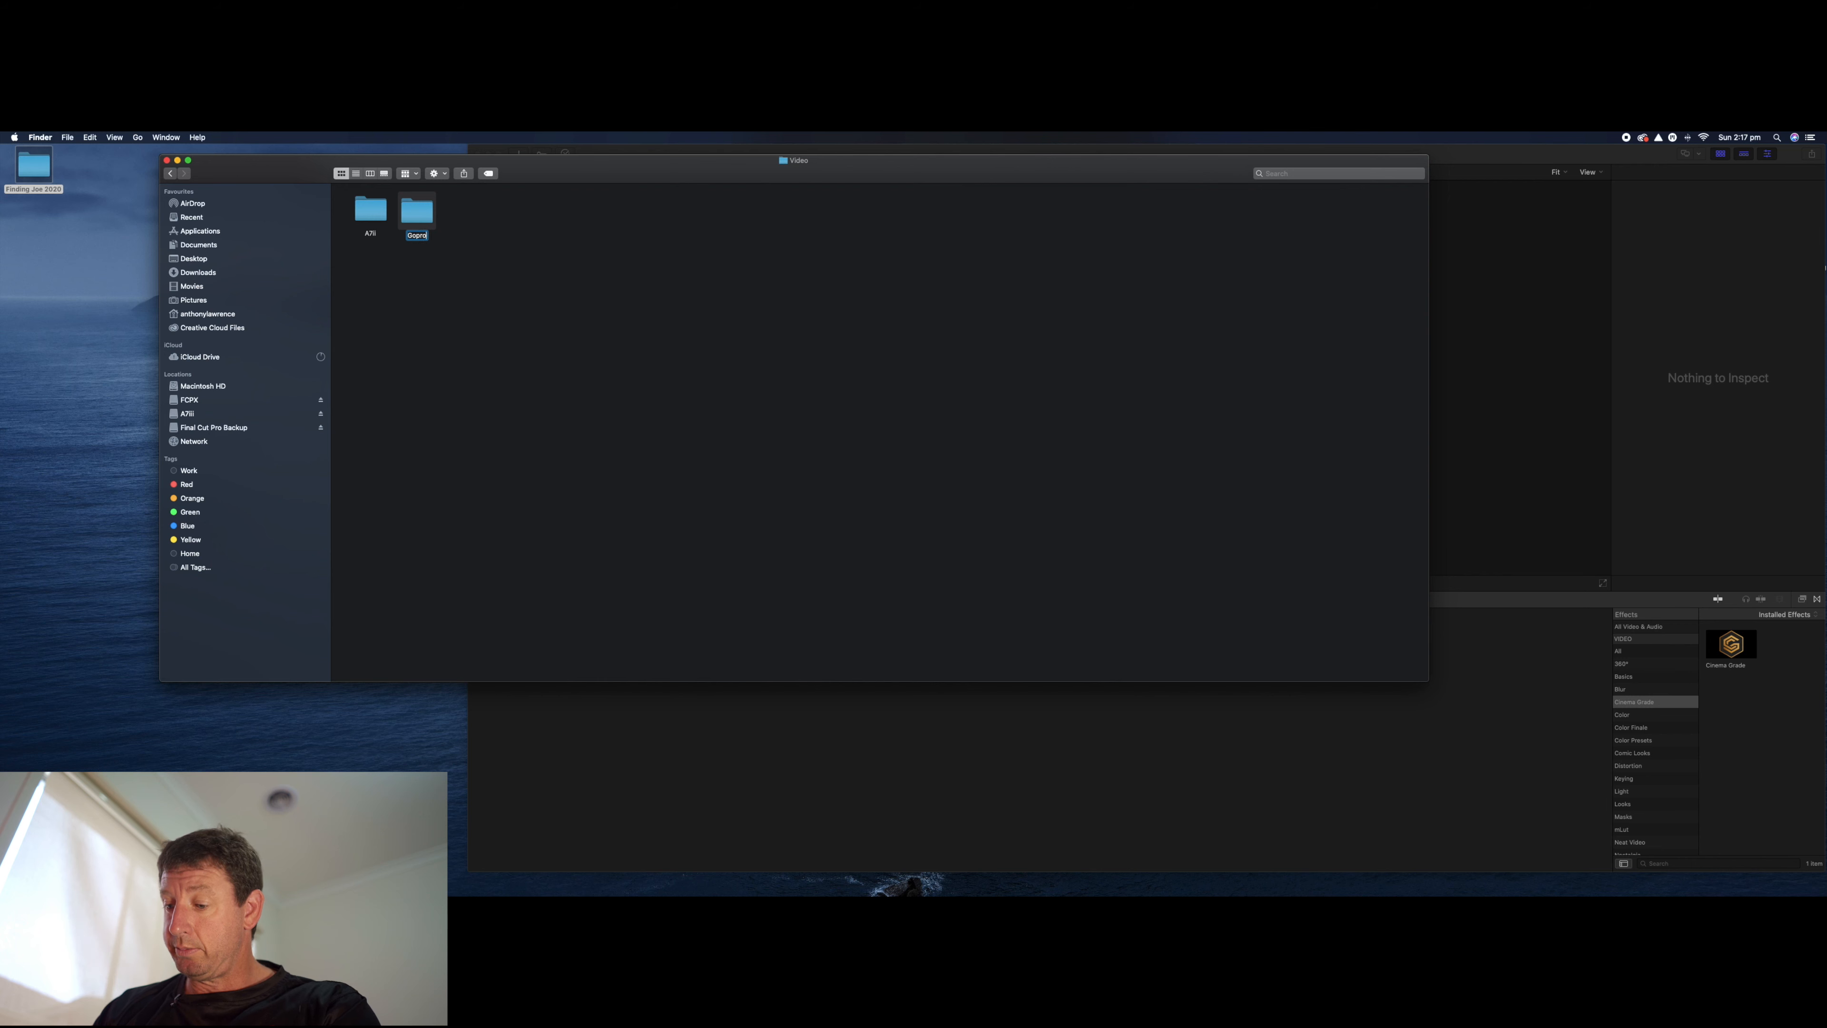
text( hero)
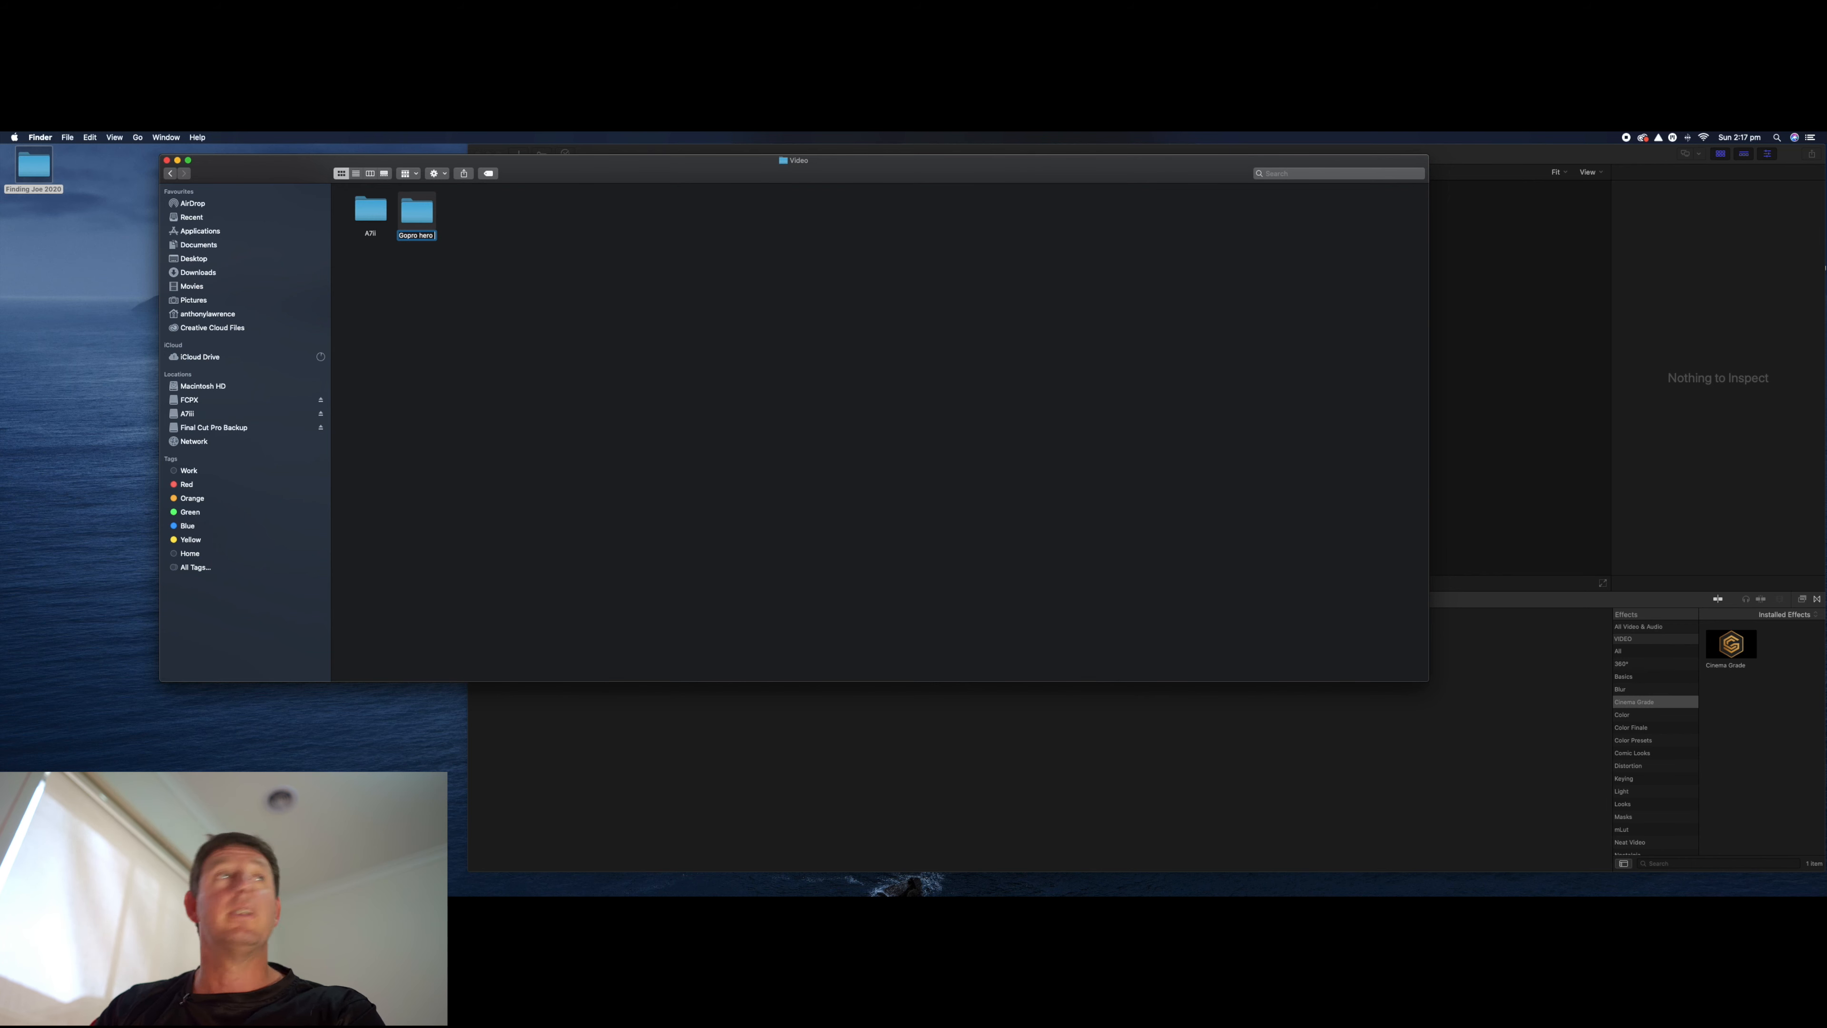
text( 7)
click(431, 273)
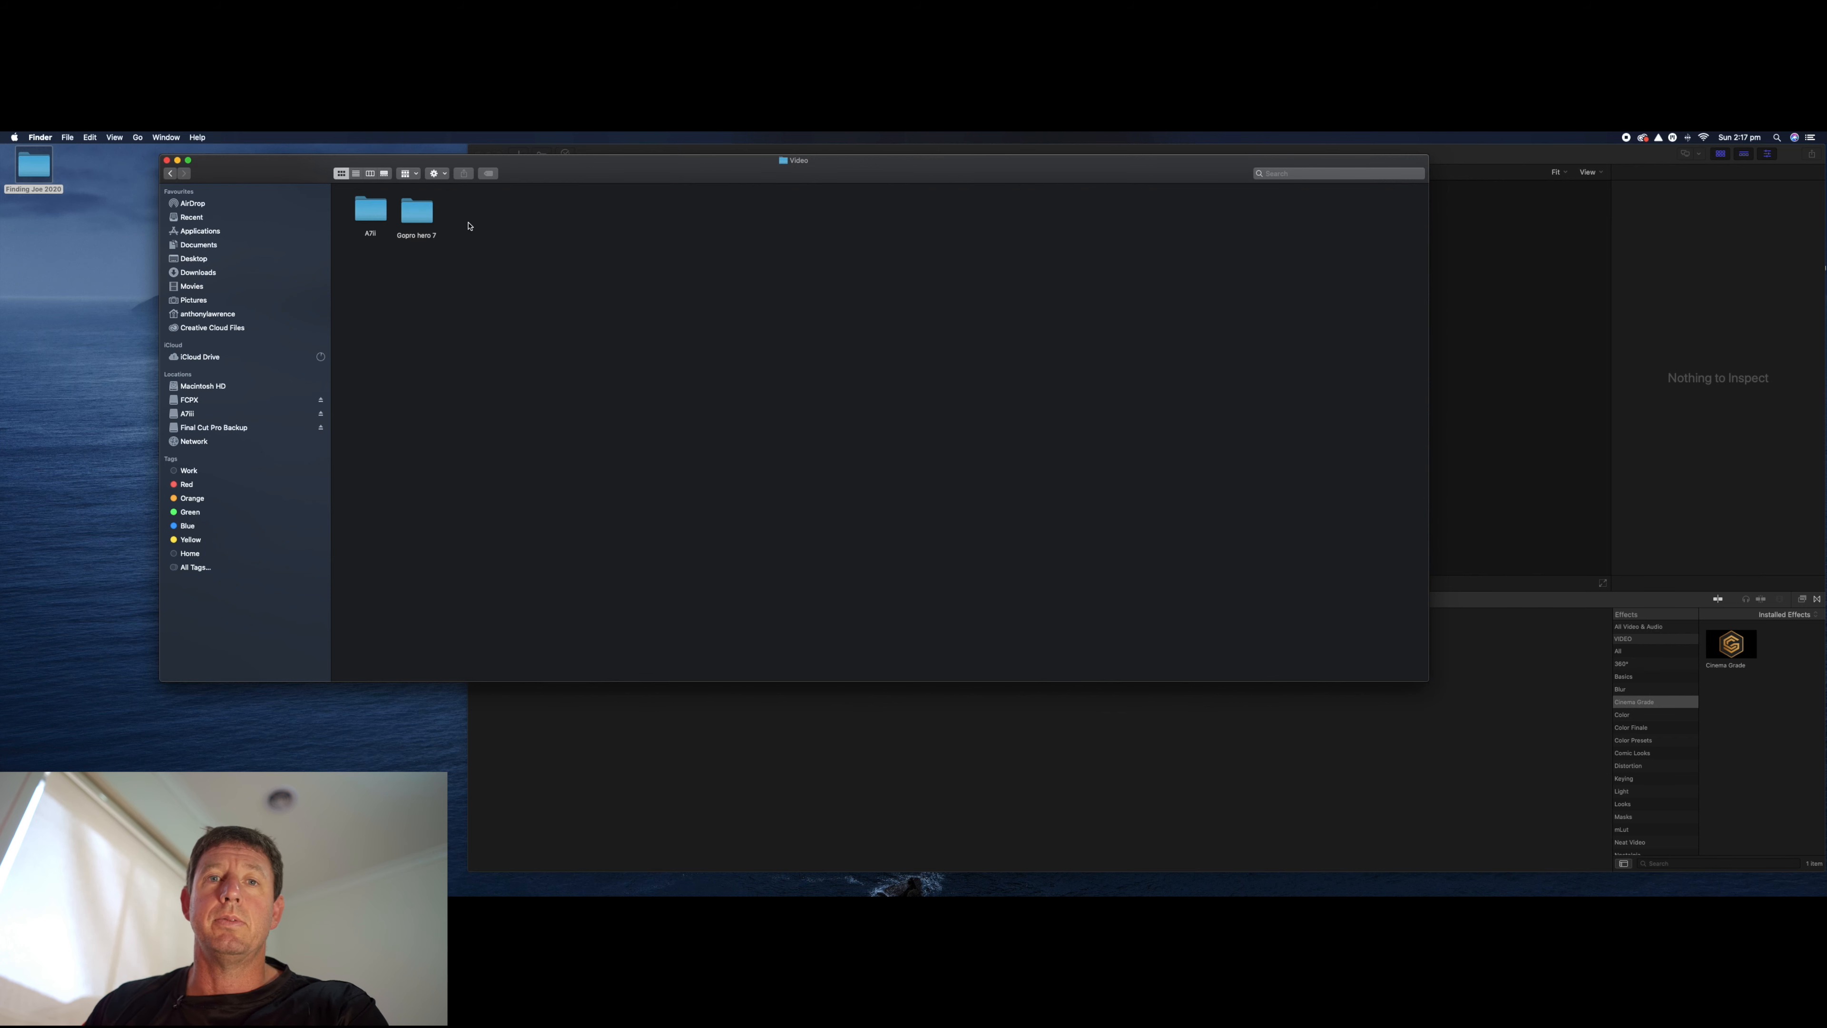
click(413, 215)
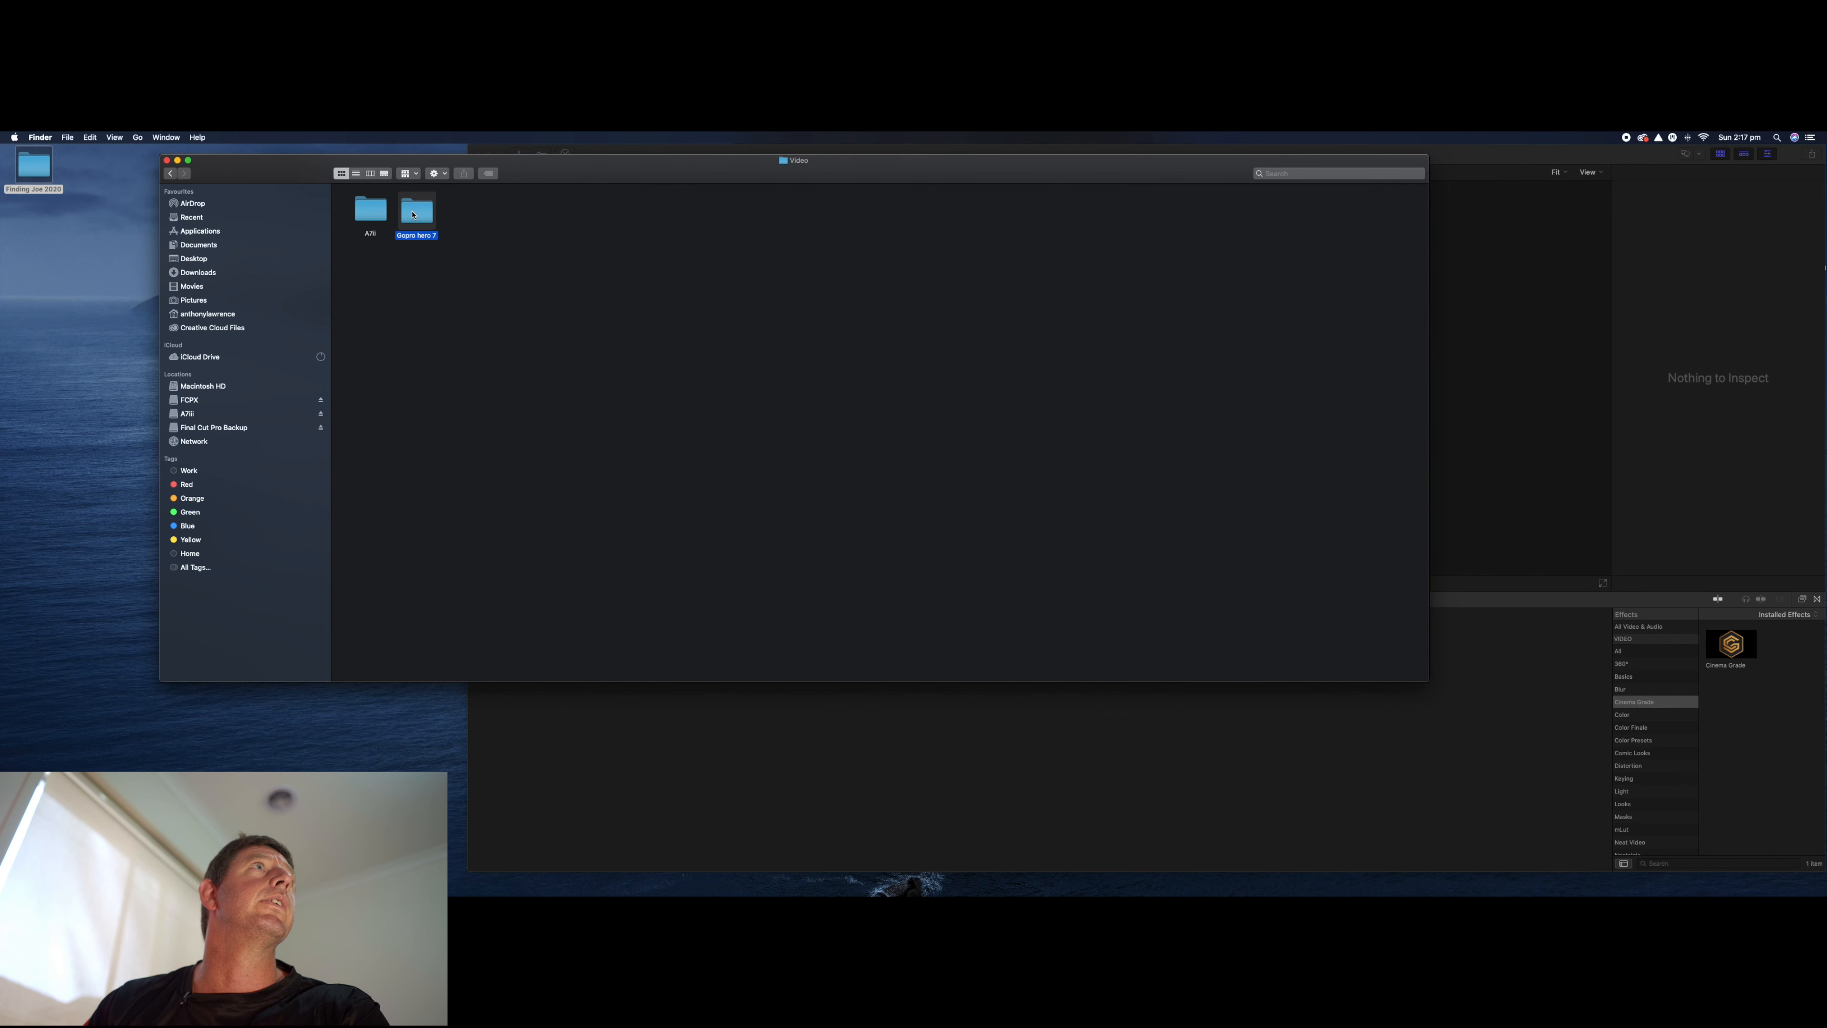
- Go back to the project folder, open the Audio folder and create a subfolder in it named Recforge 2
click(173, 175)
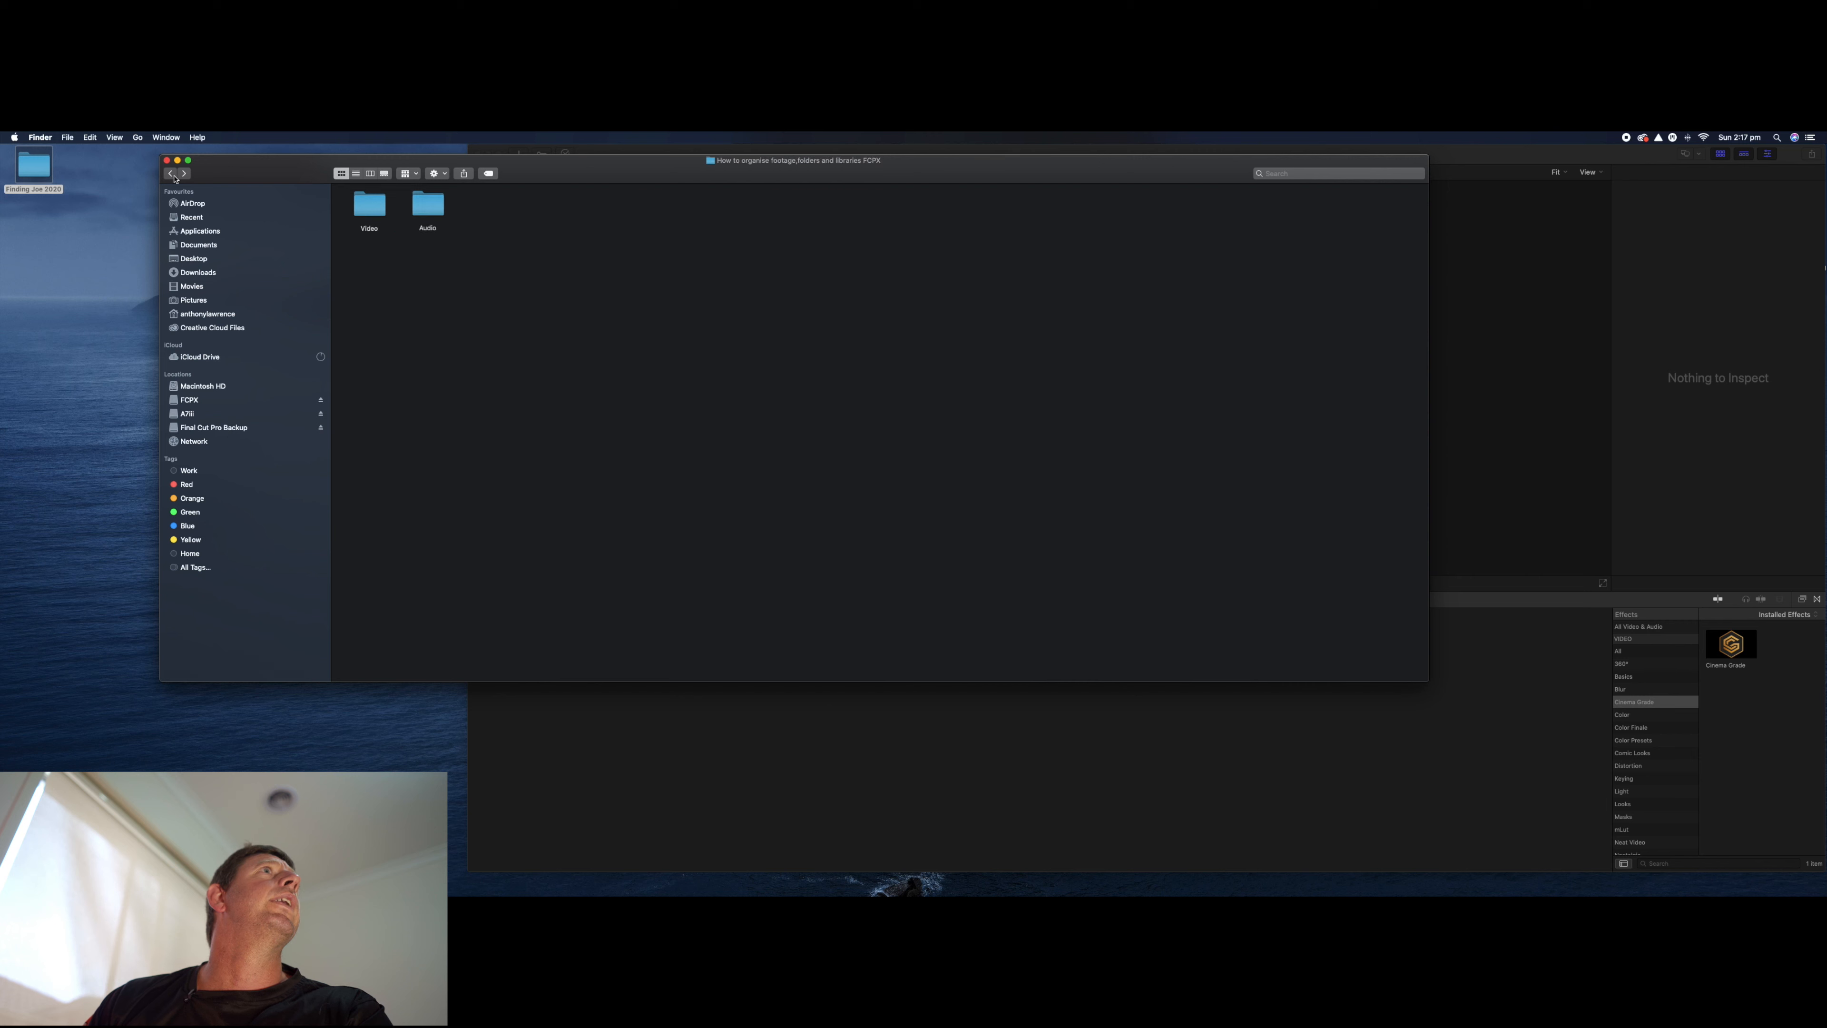
click(431, 209)
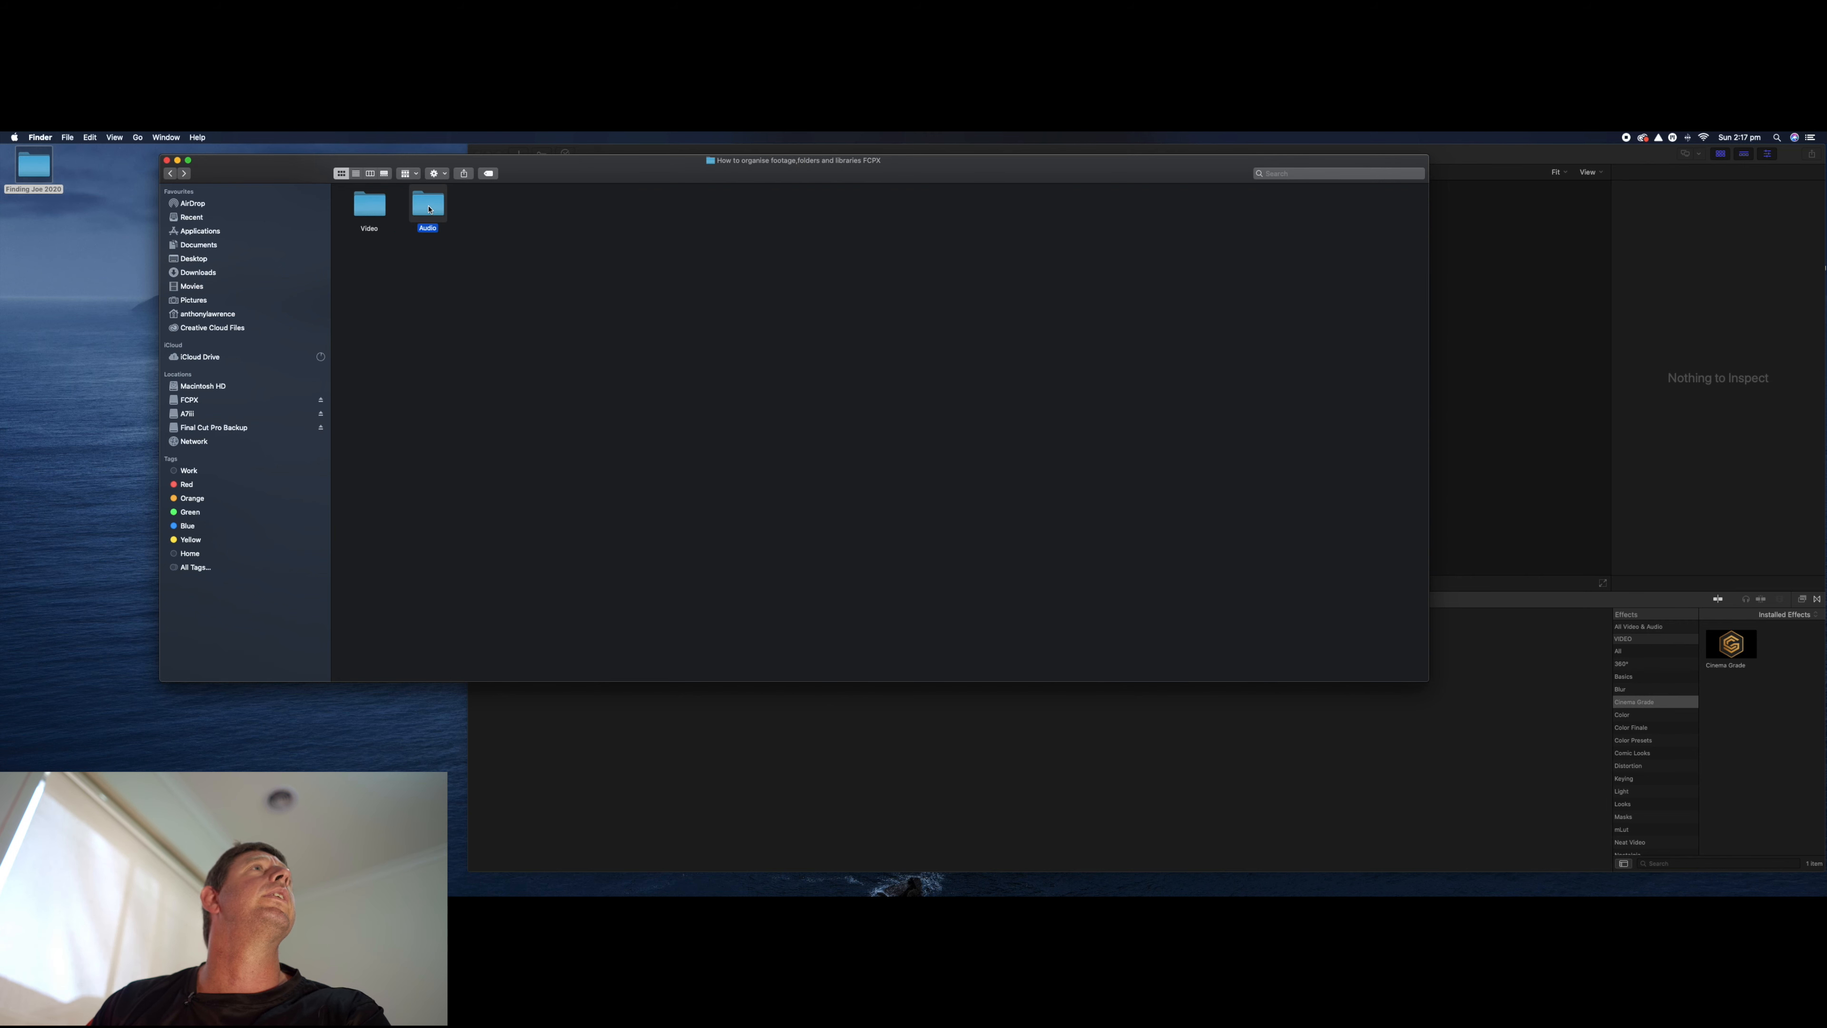
double_click(432, 209)
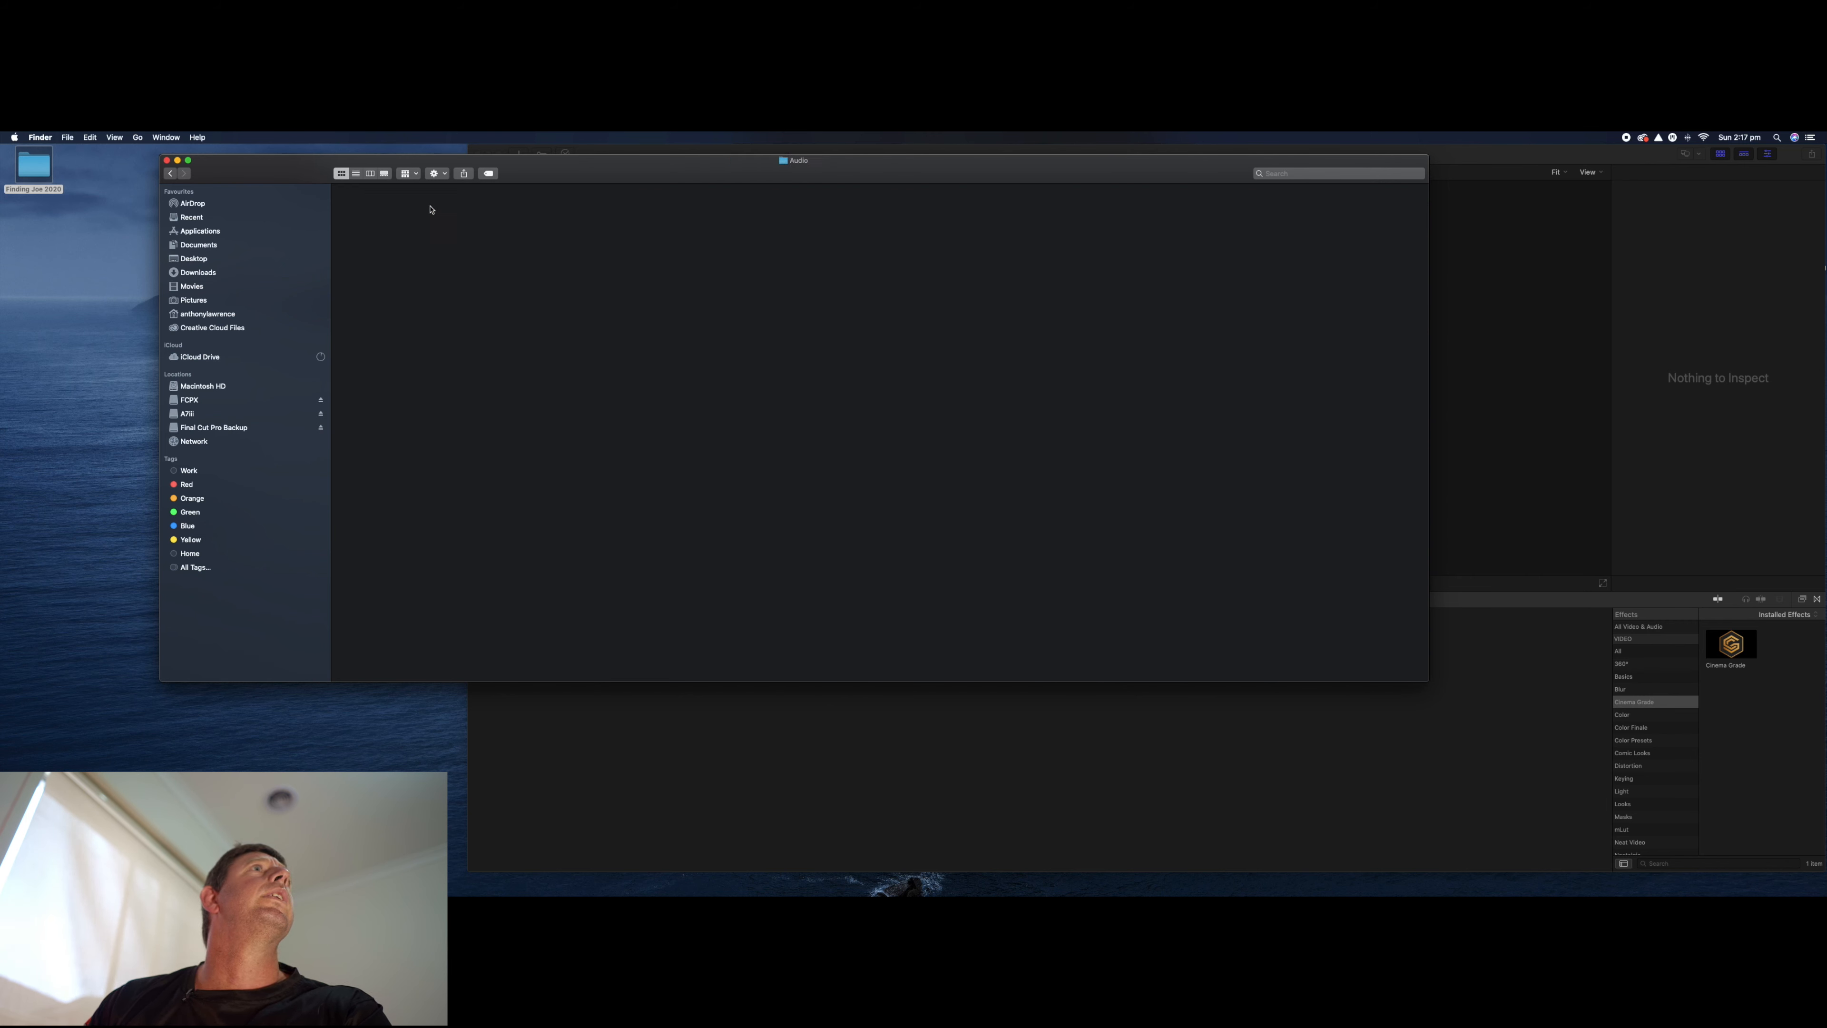
right_click(375, 212)
click(382, 212)
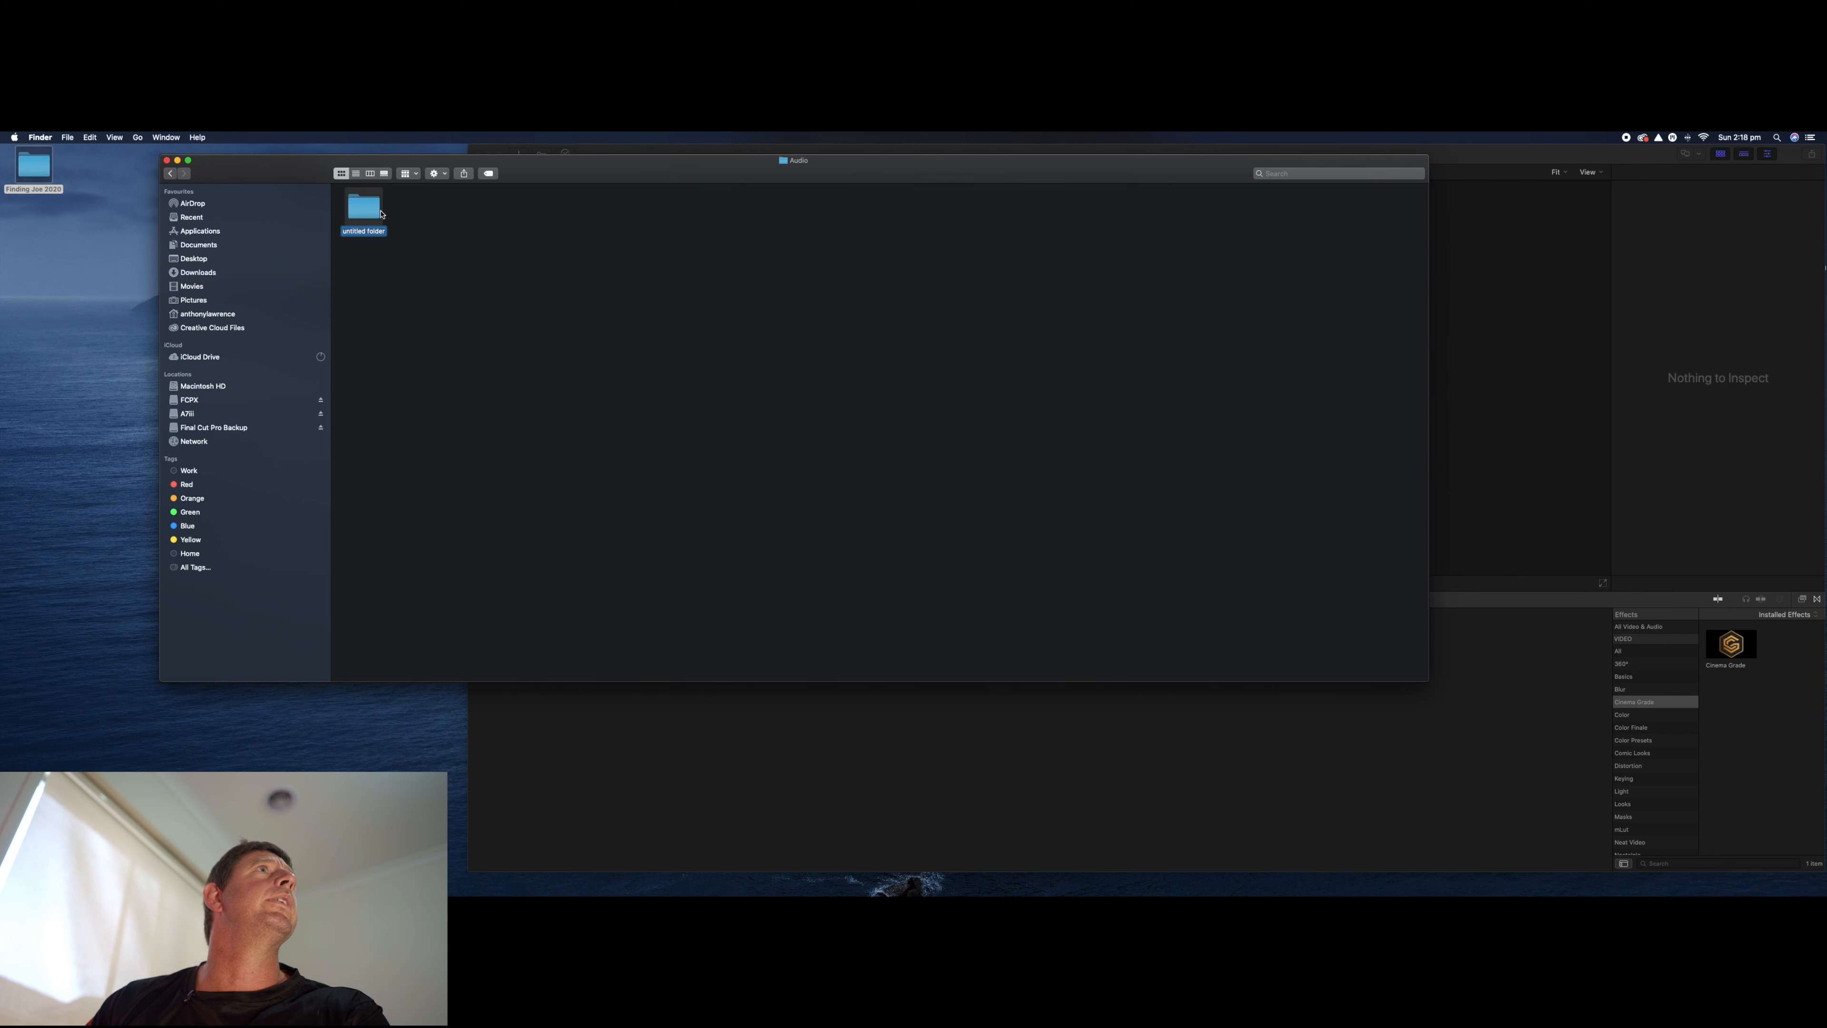
text(Re)
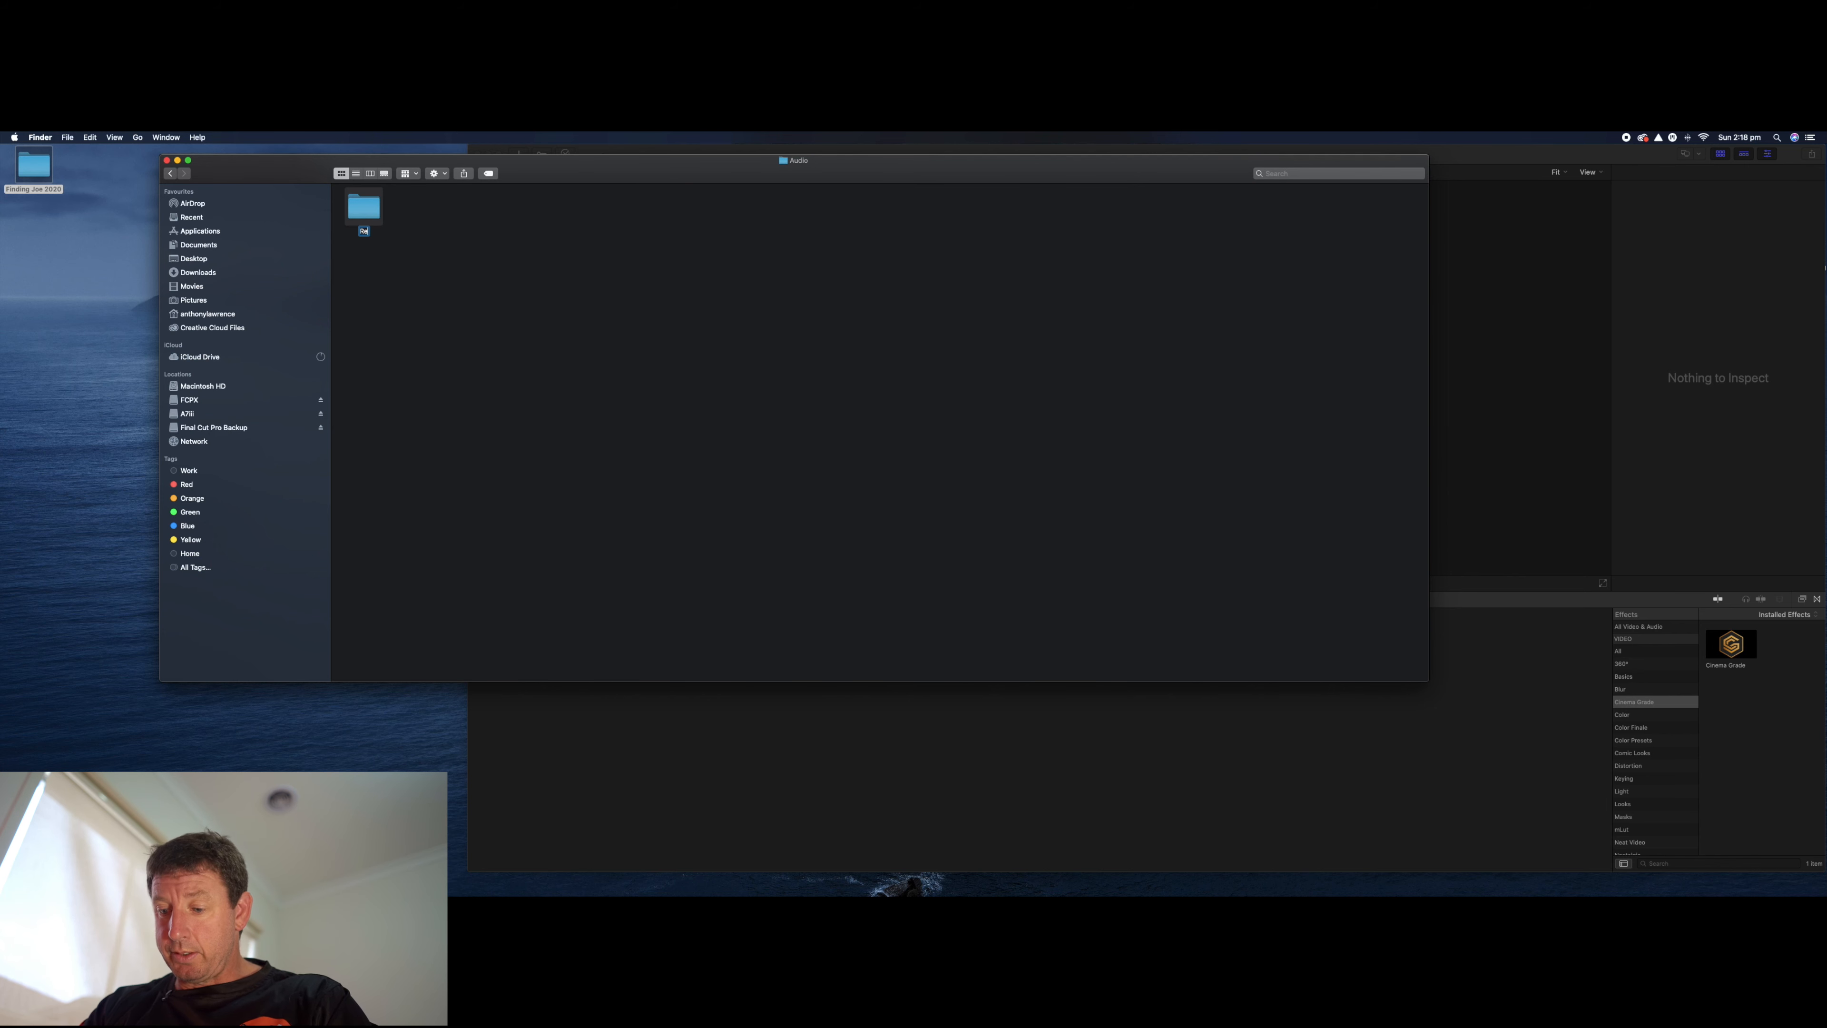
text(cforge)
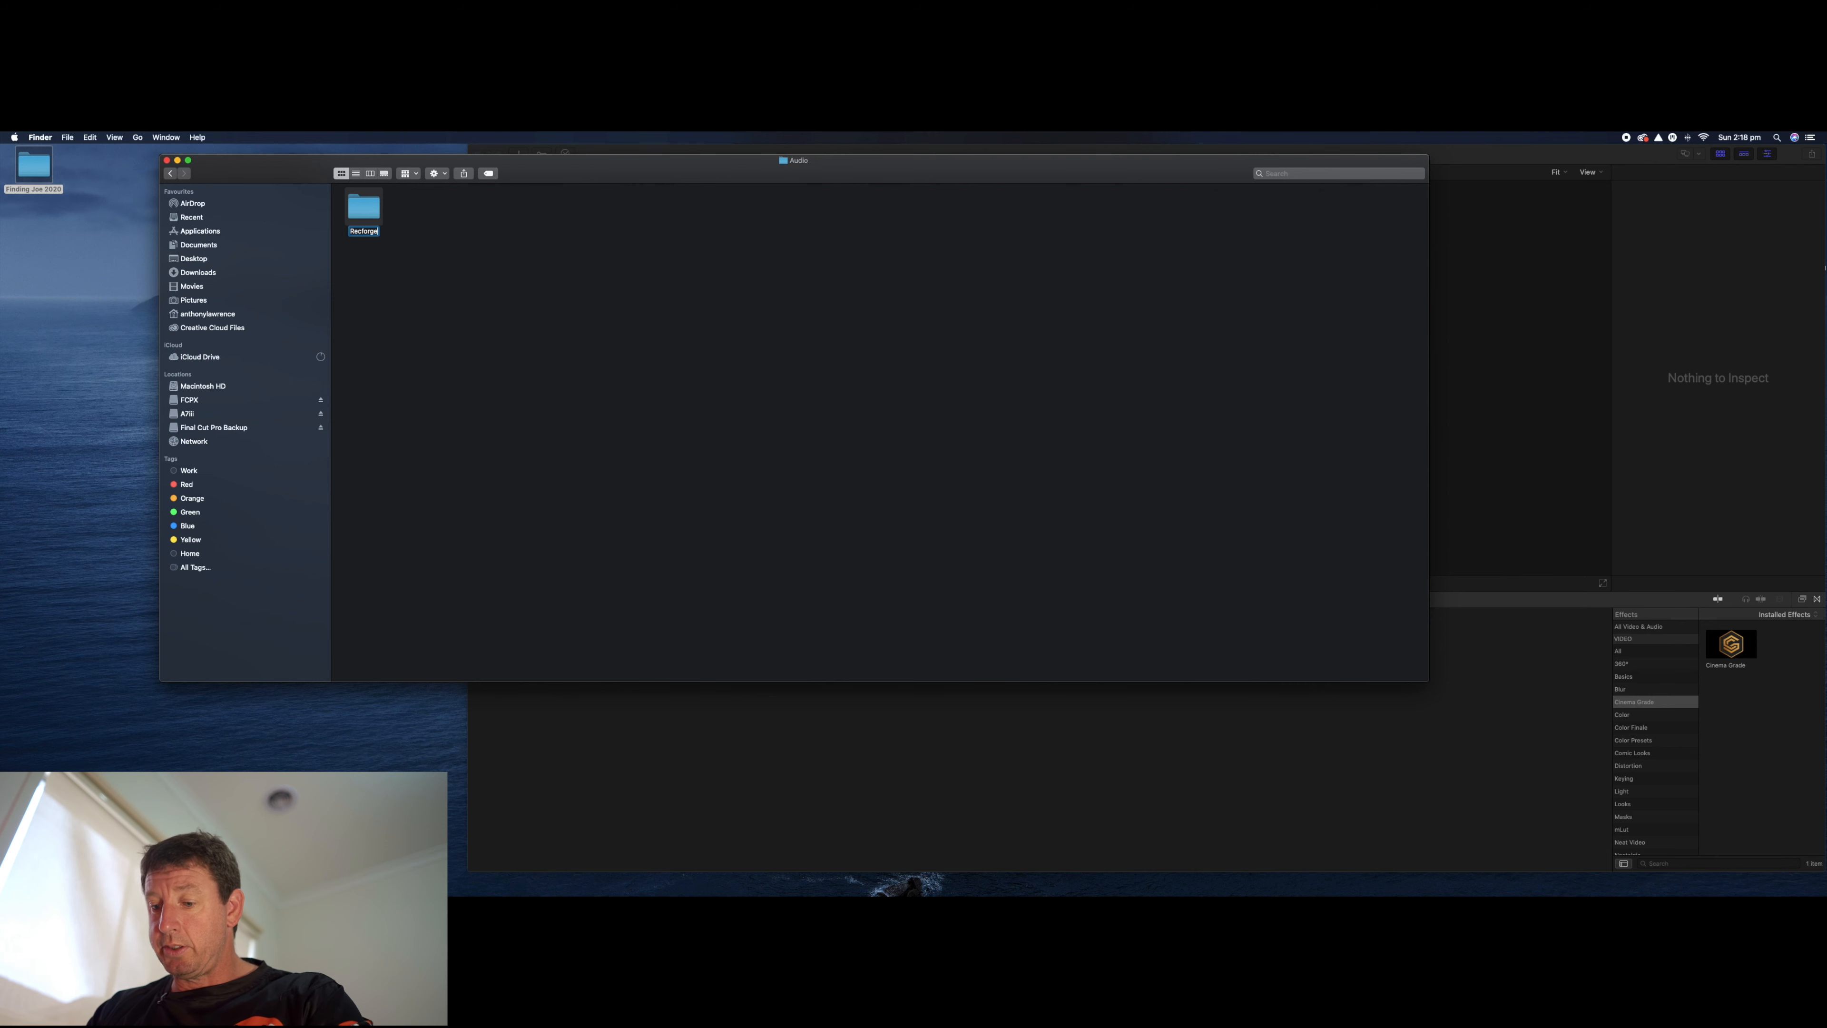
text( 2)
key(Return)
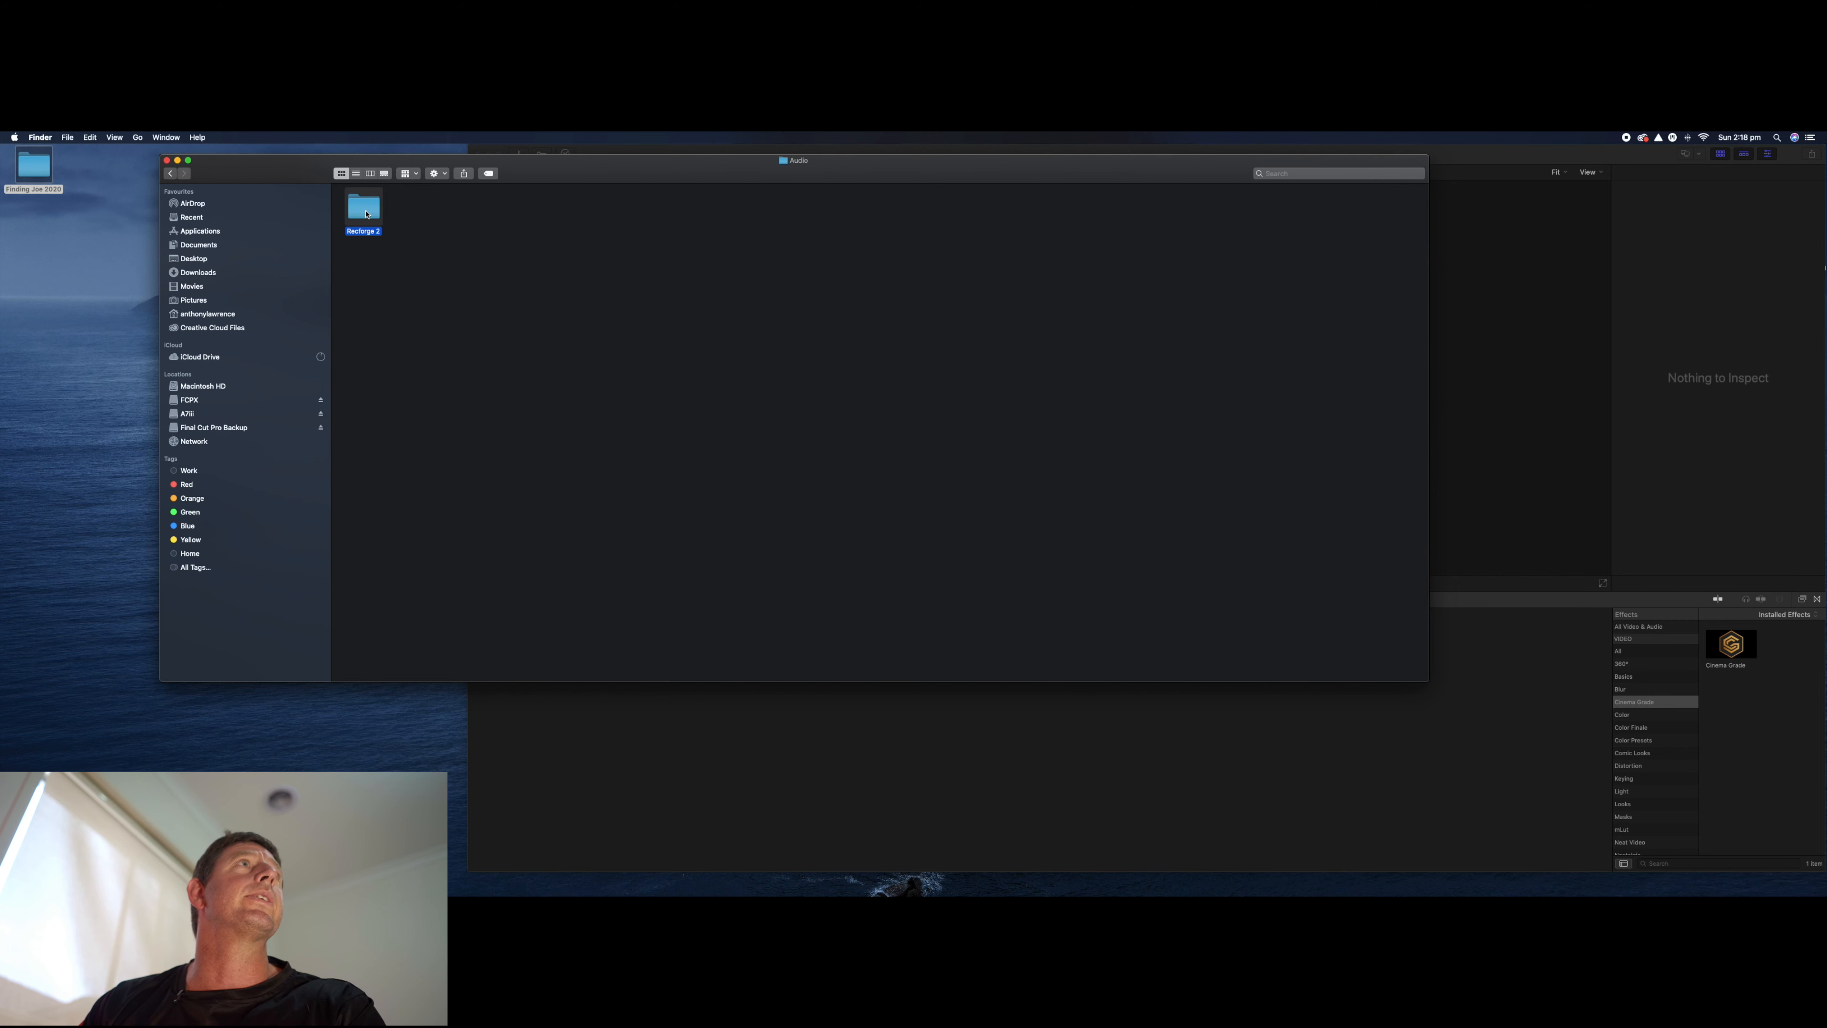
- Create another subfolder in the Audio folder named Sound effects
right_click(417, 207)
click(431, 208)
text(Sound effects)
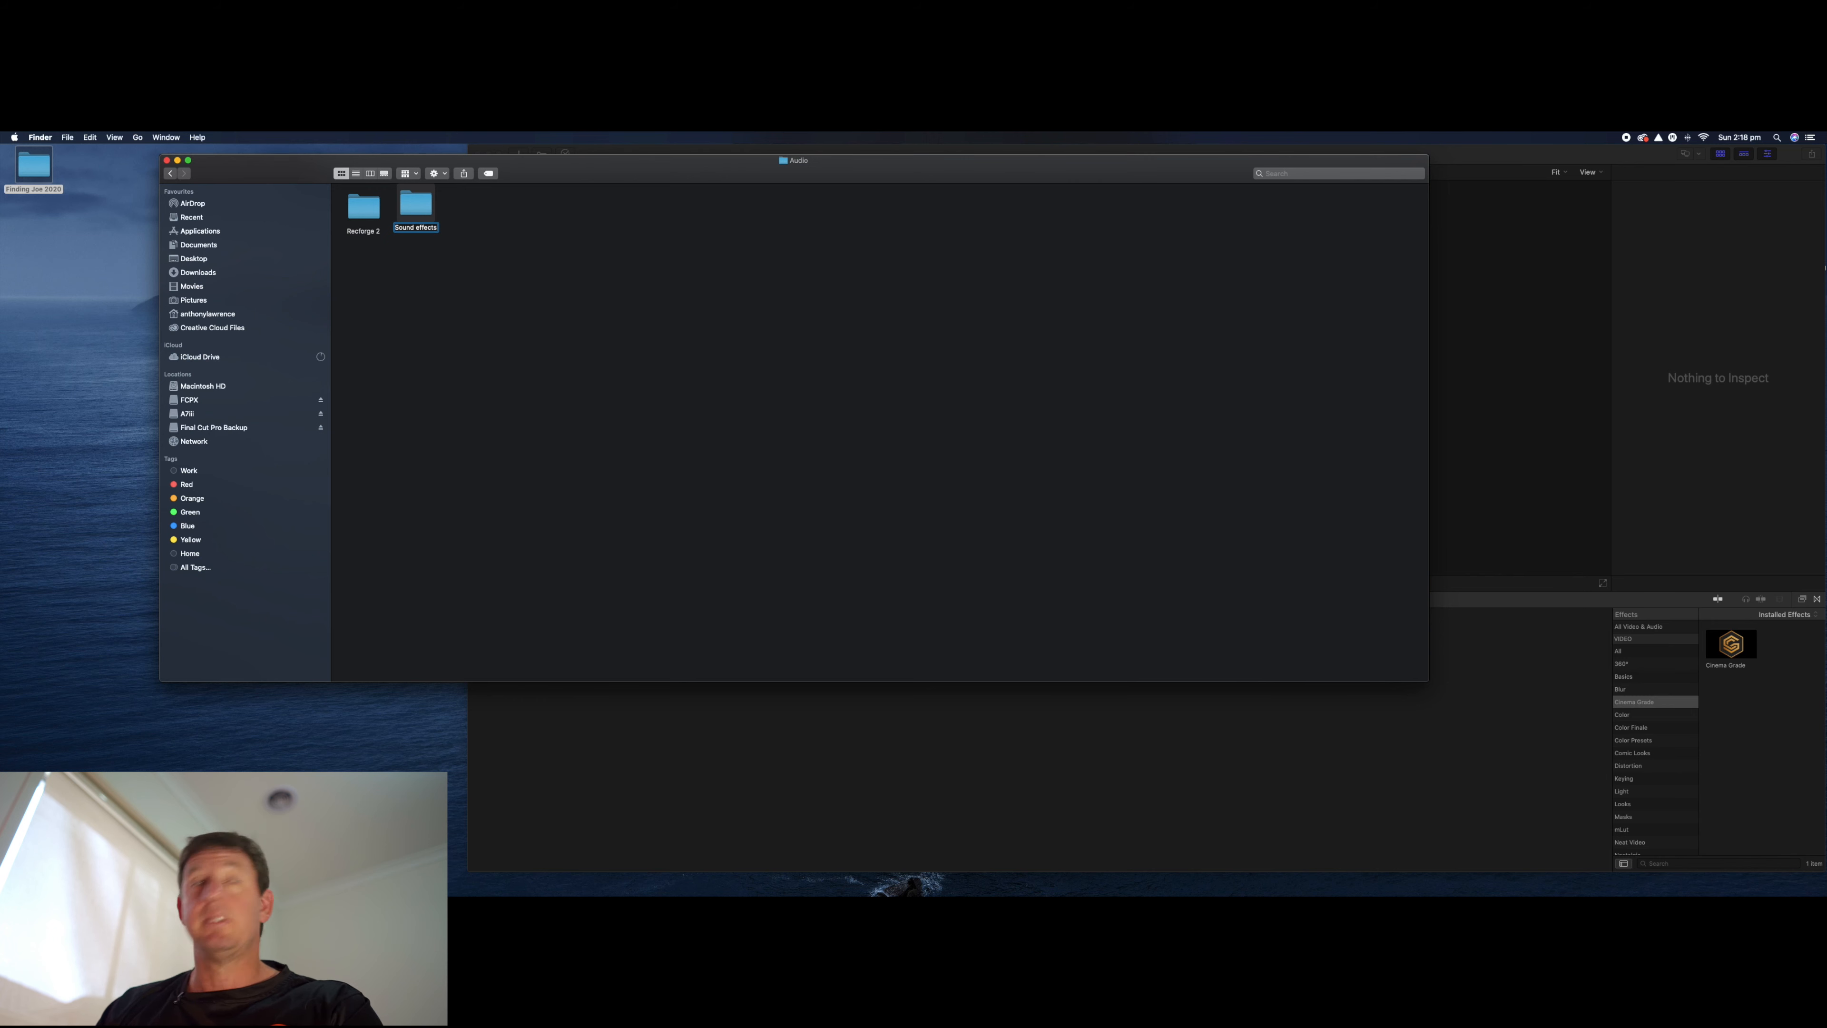
key(Return)
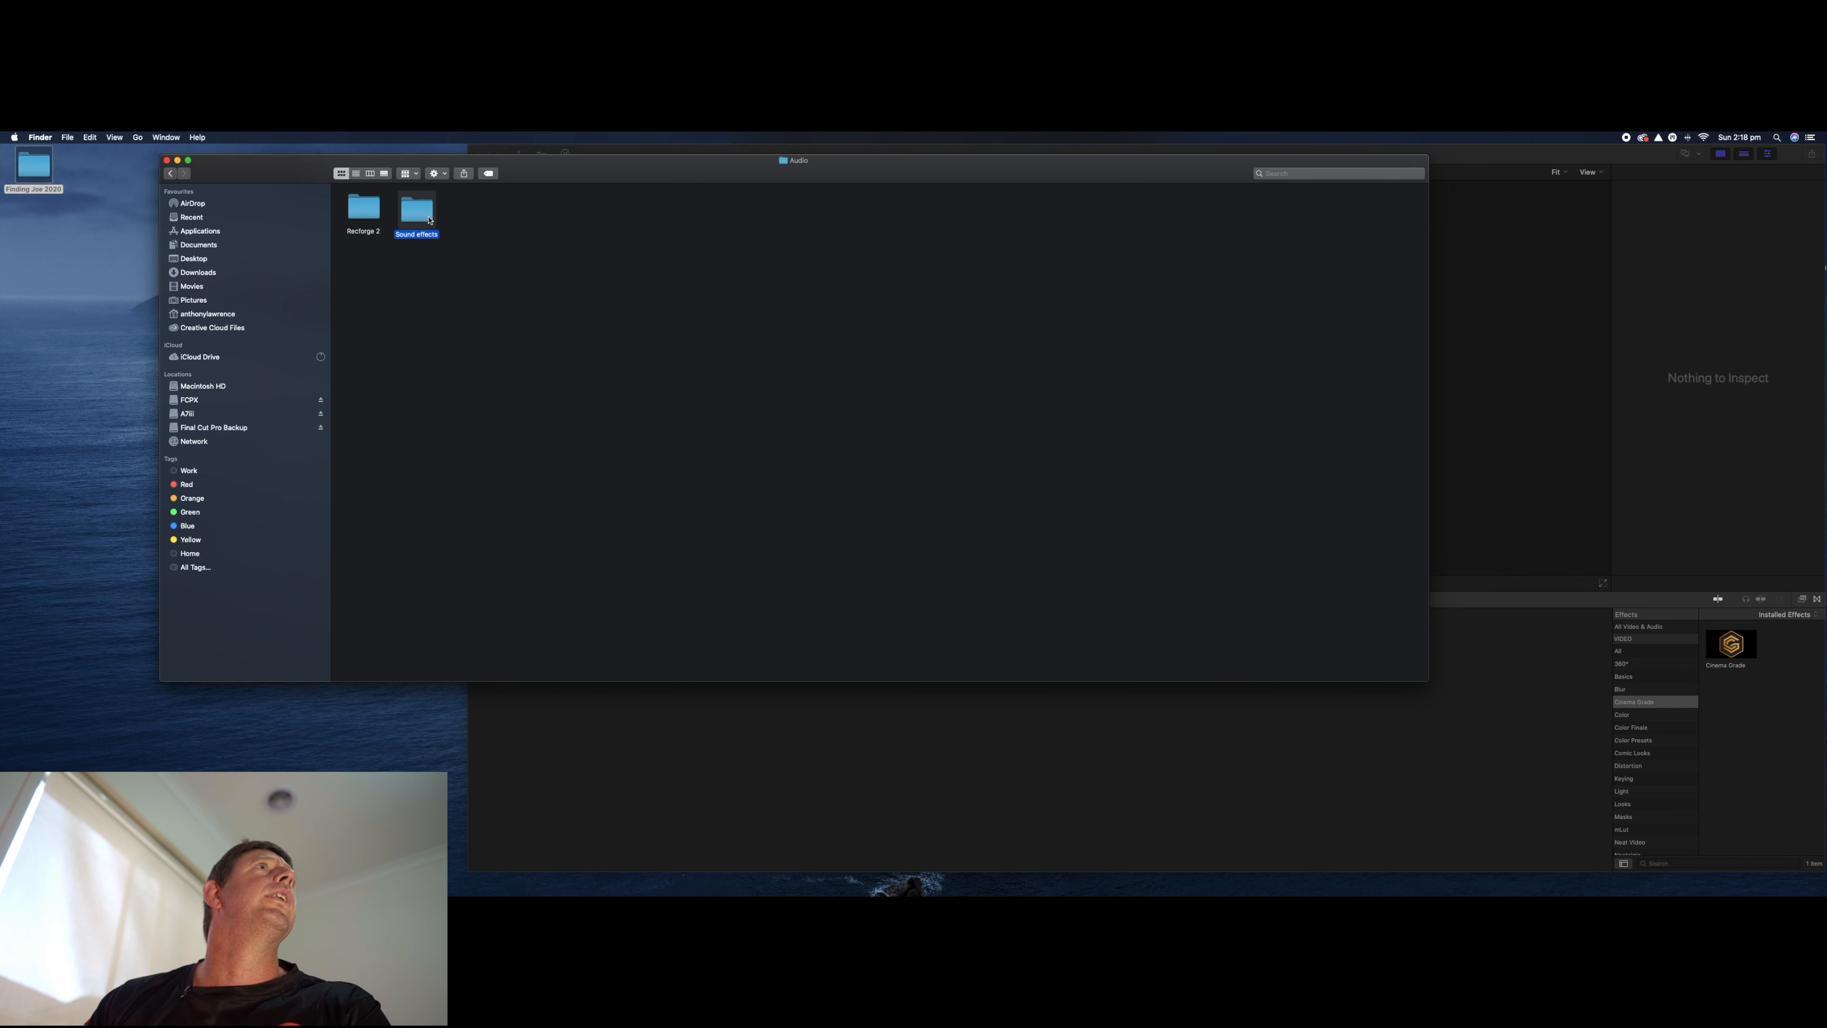
- Create a third subfolder in the Audio folder named Music
right_click(473, 214)
click(484, 219)
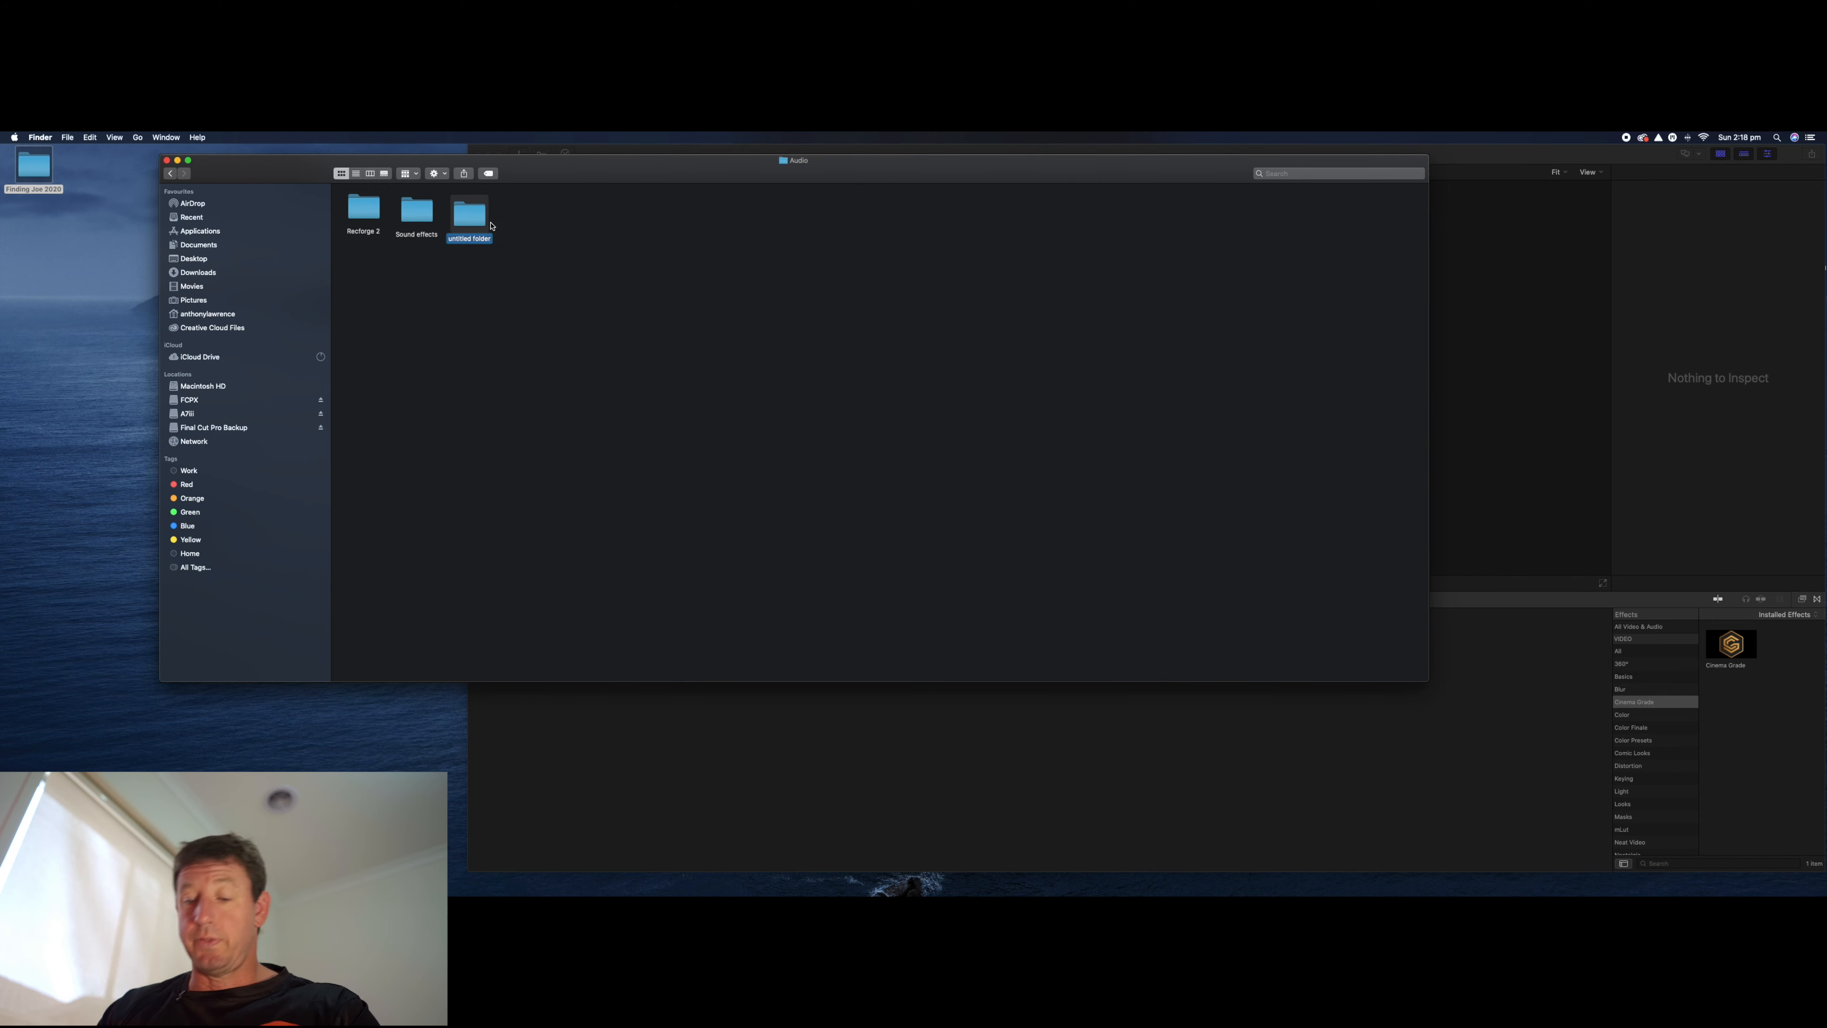
text(Music)
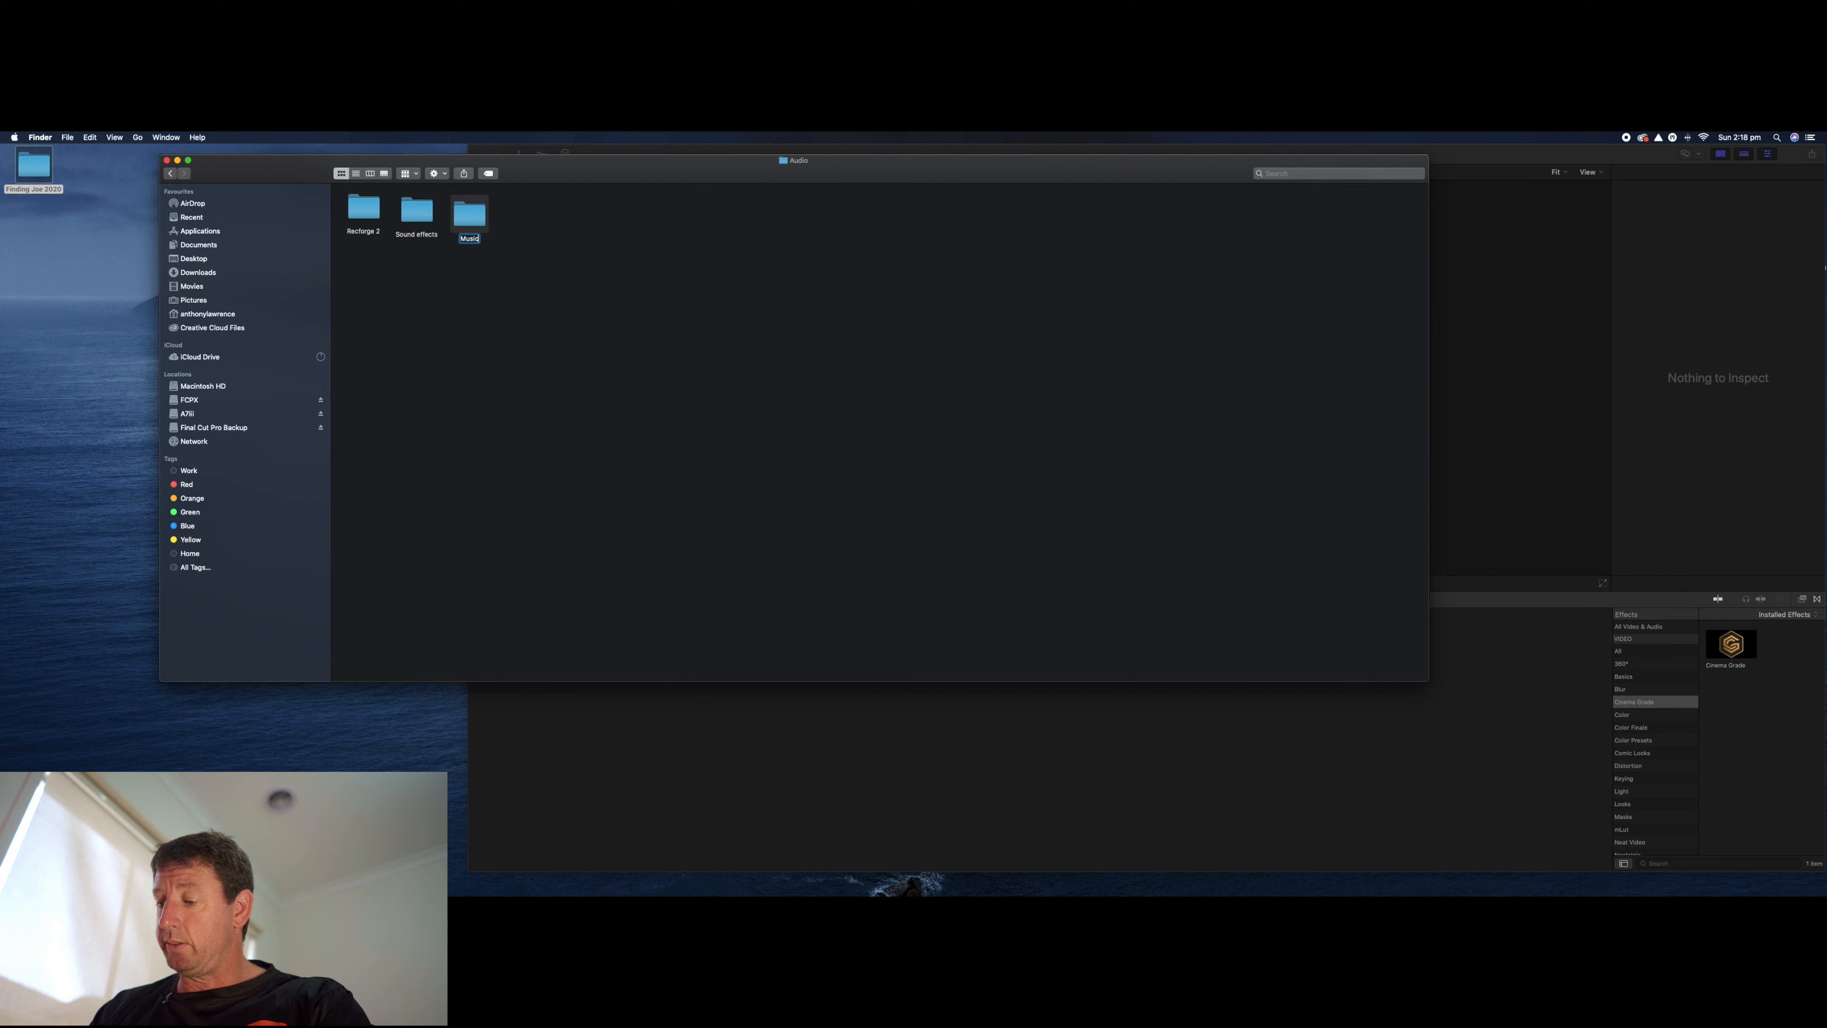
key(Return)
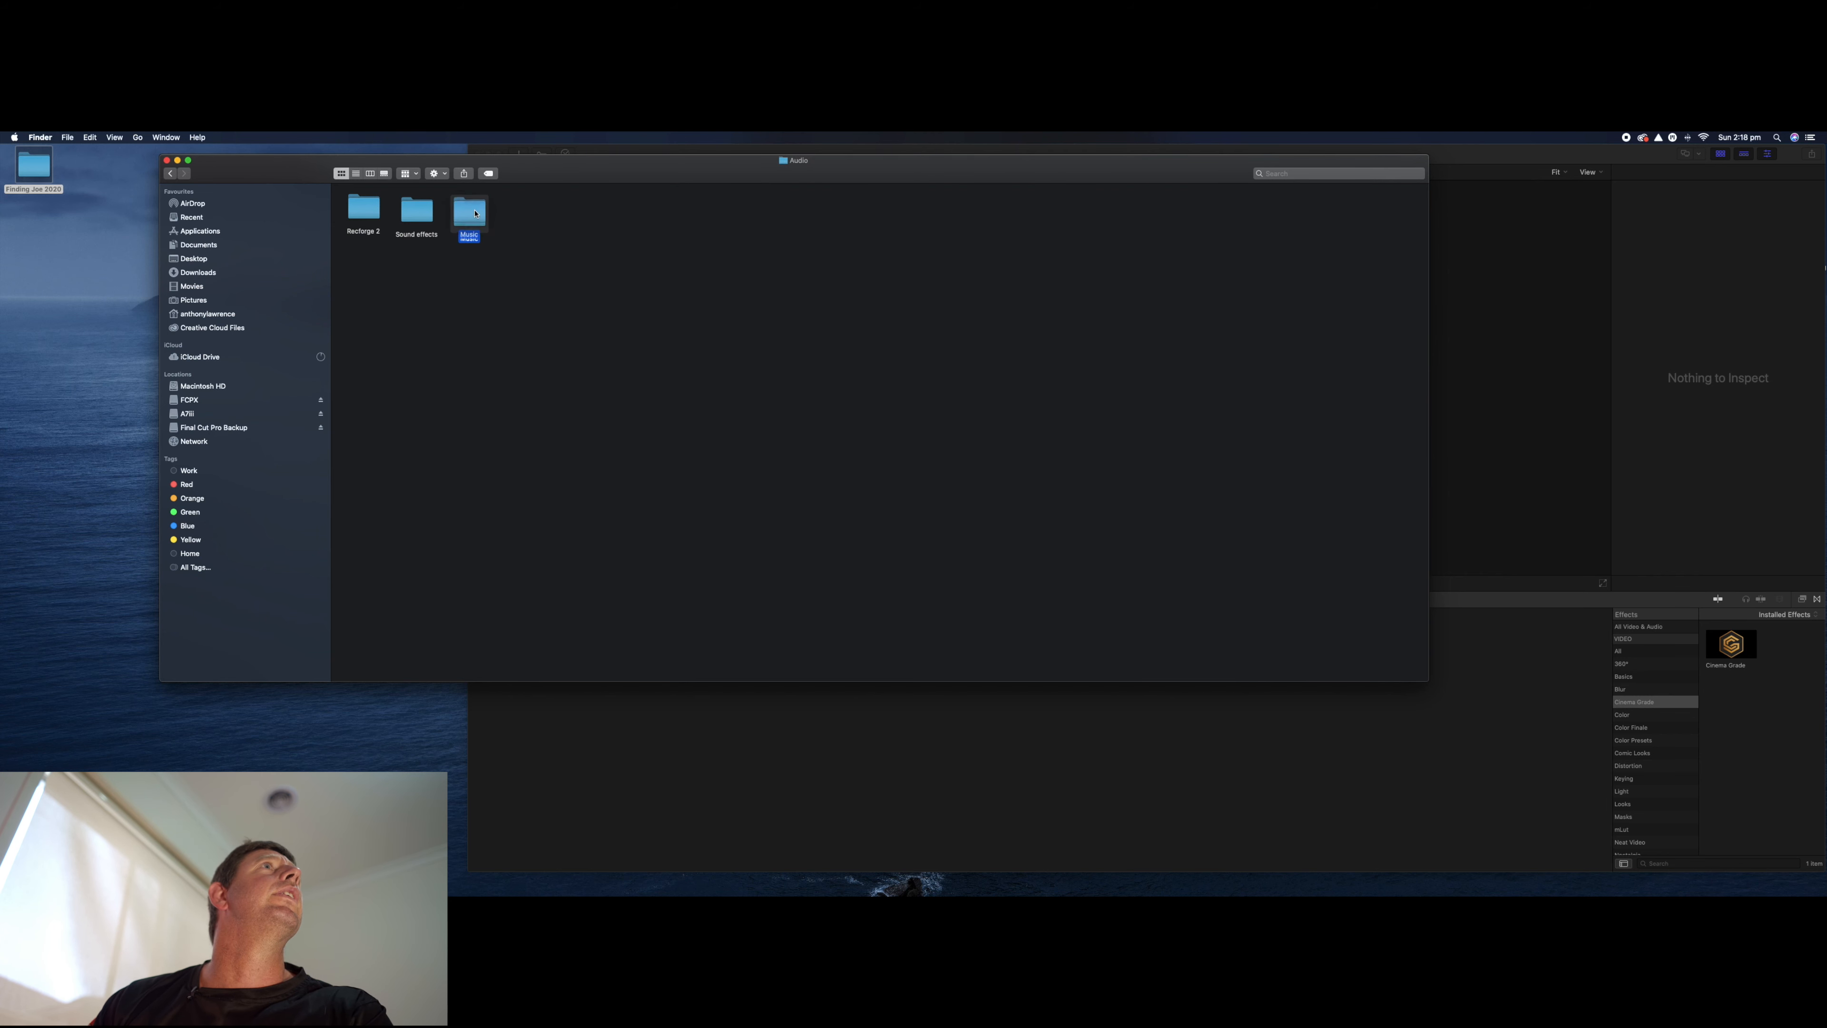
click(418, 210)
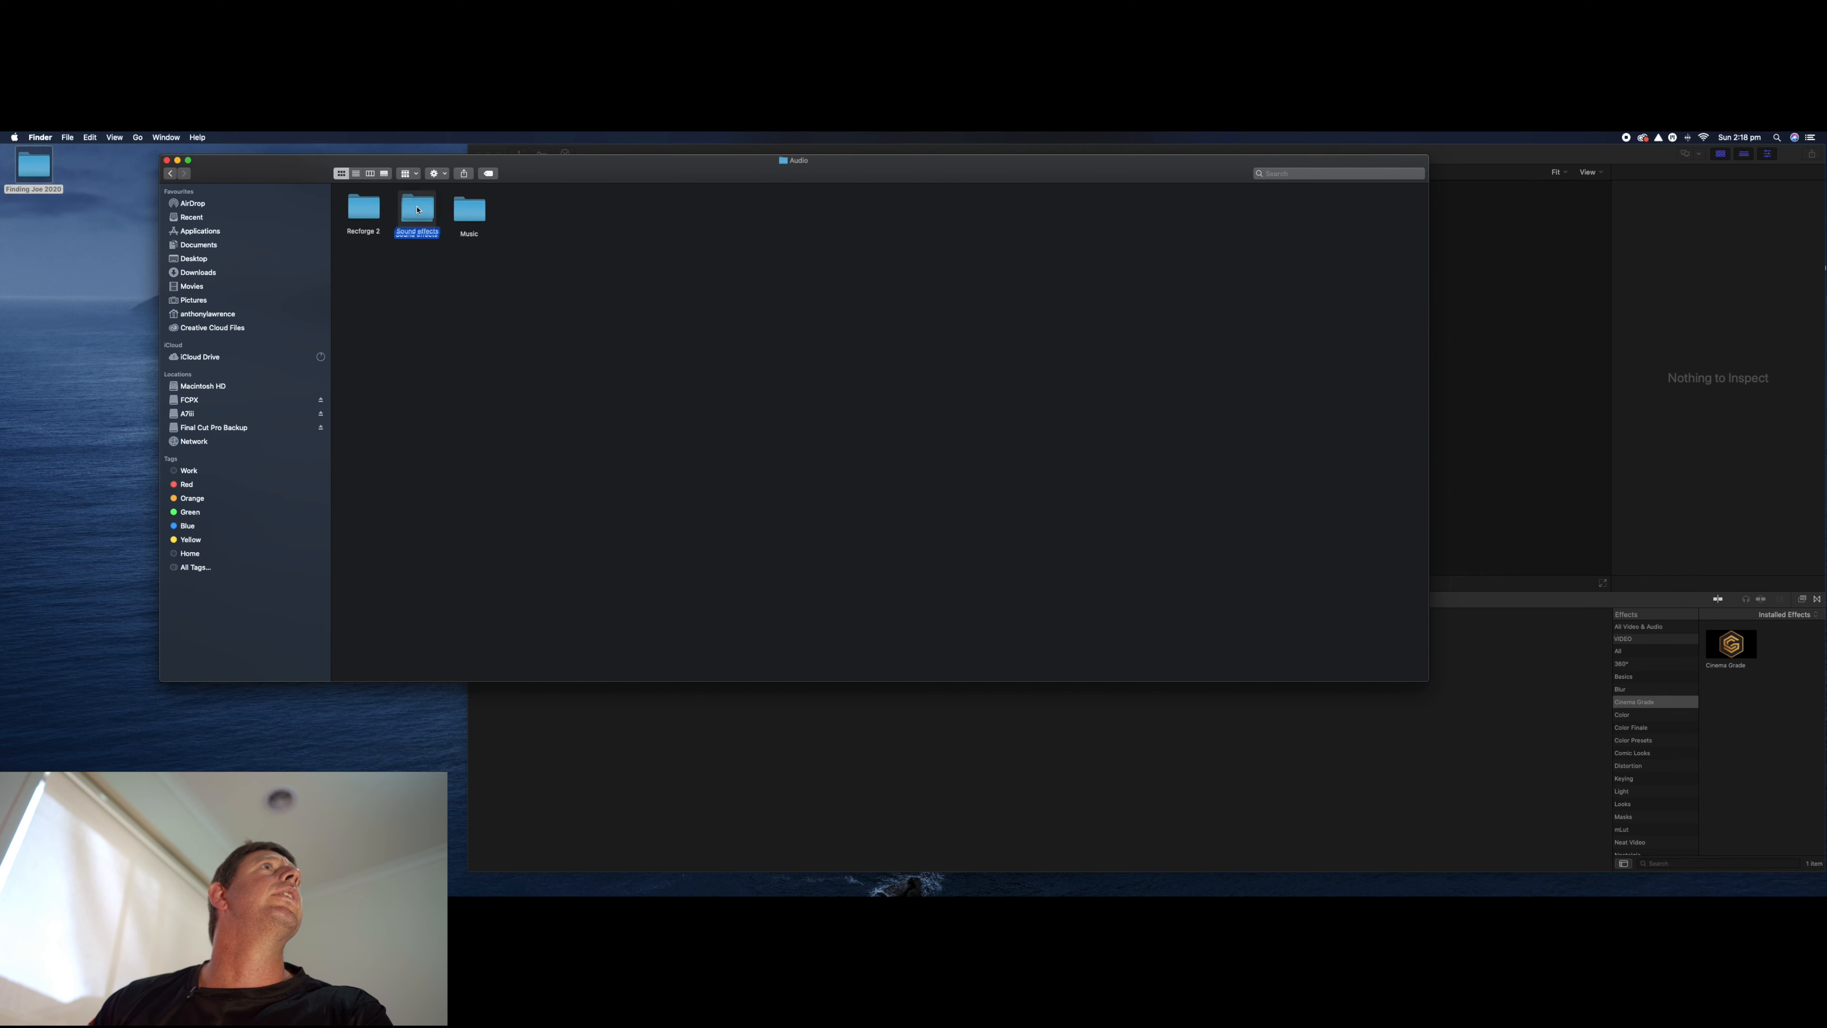
- Return to the Video folder and create a subfolder in it named Screen records
click(170, 174)
double_click(370, 207)
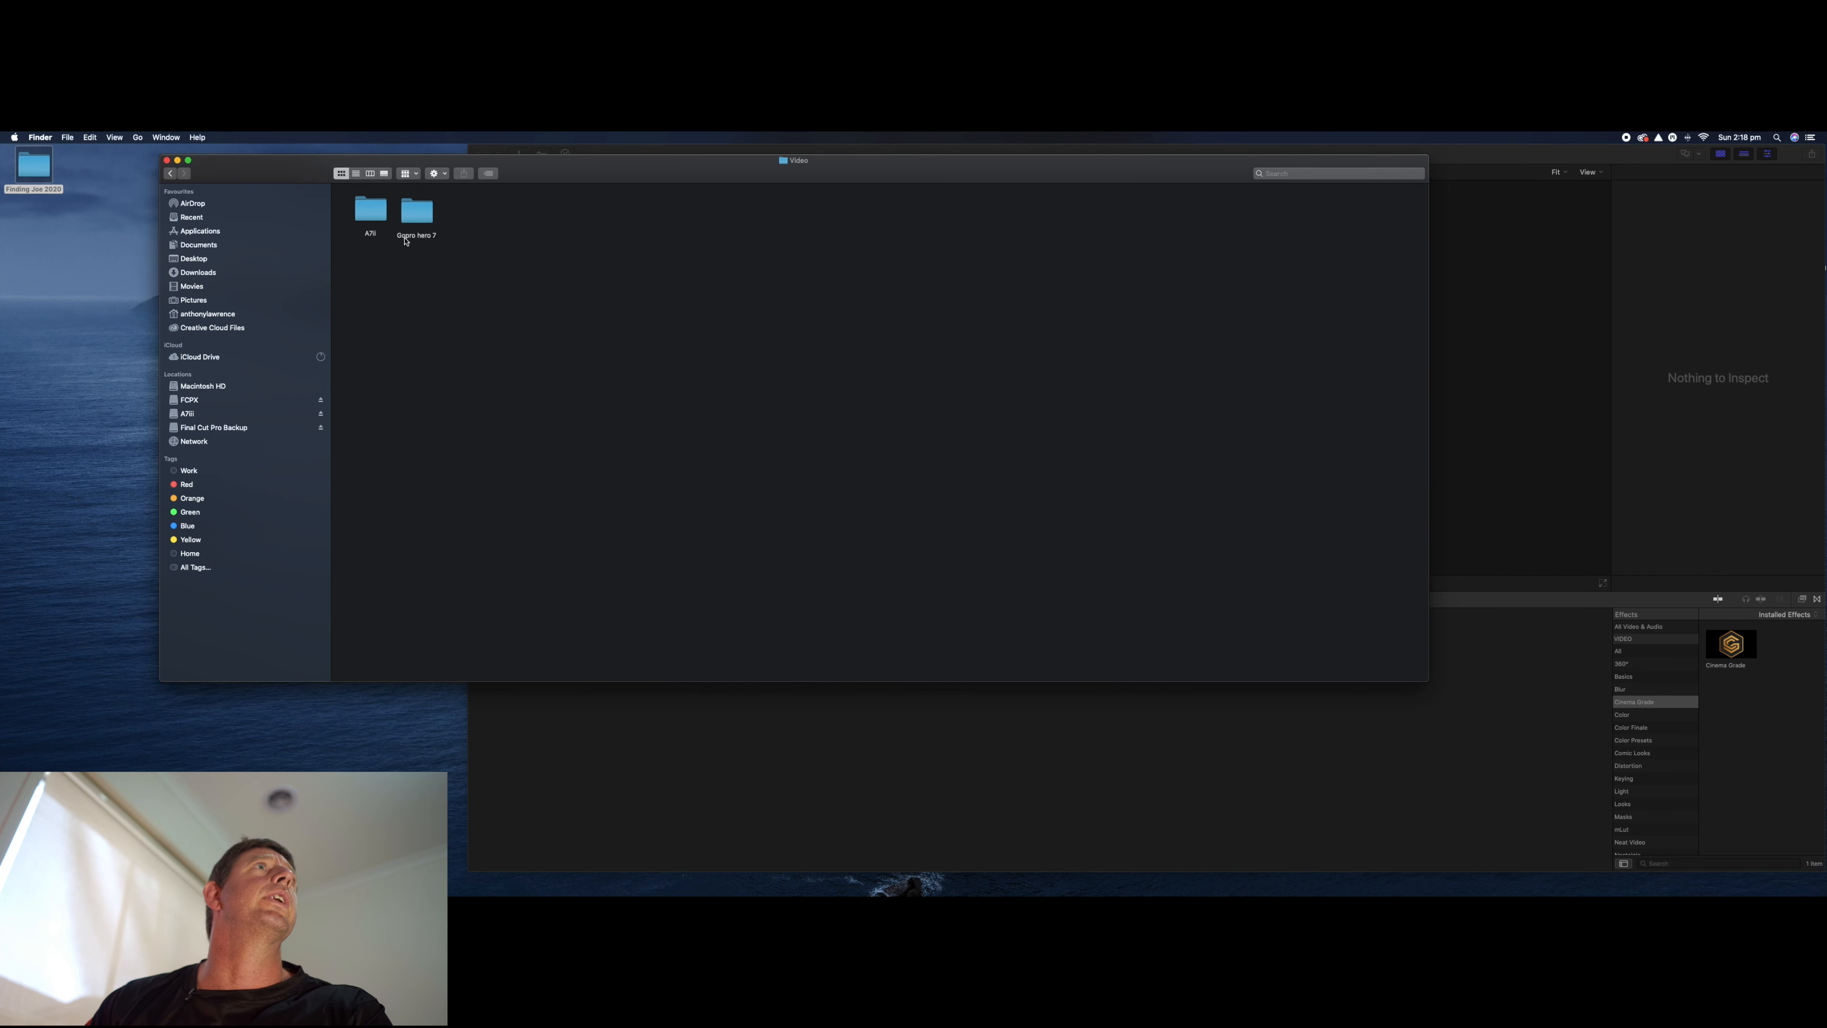
right_click(466, 214)
click(503, 220)
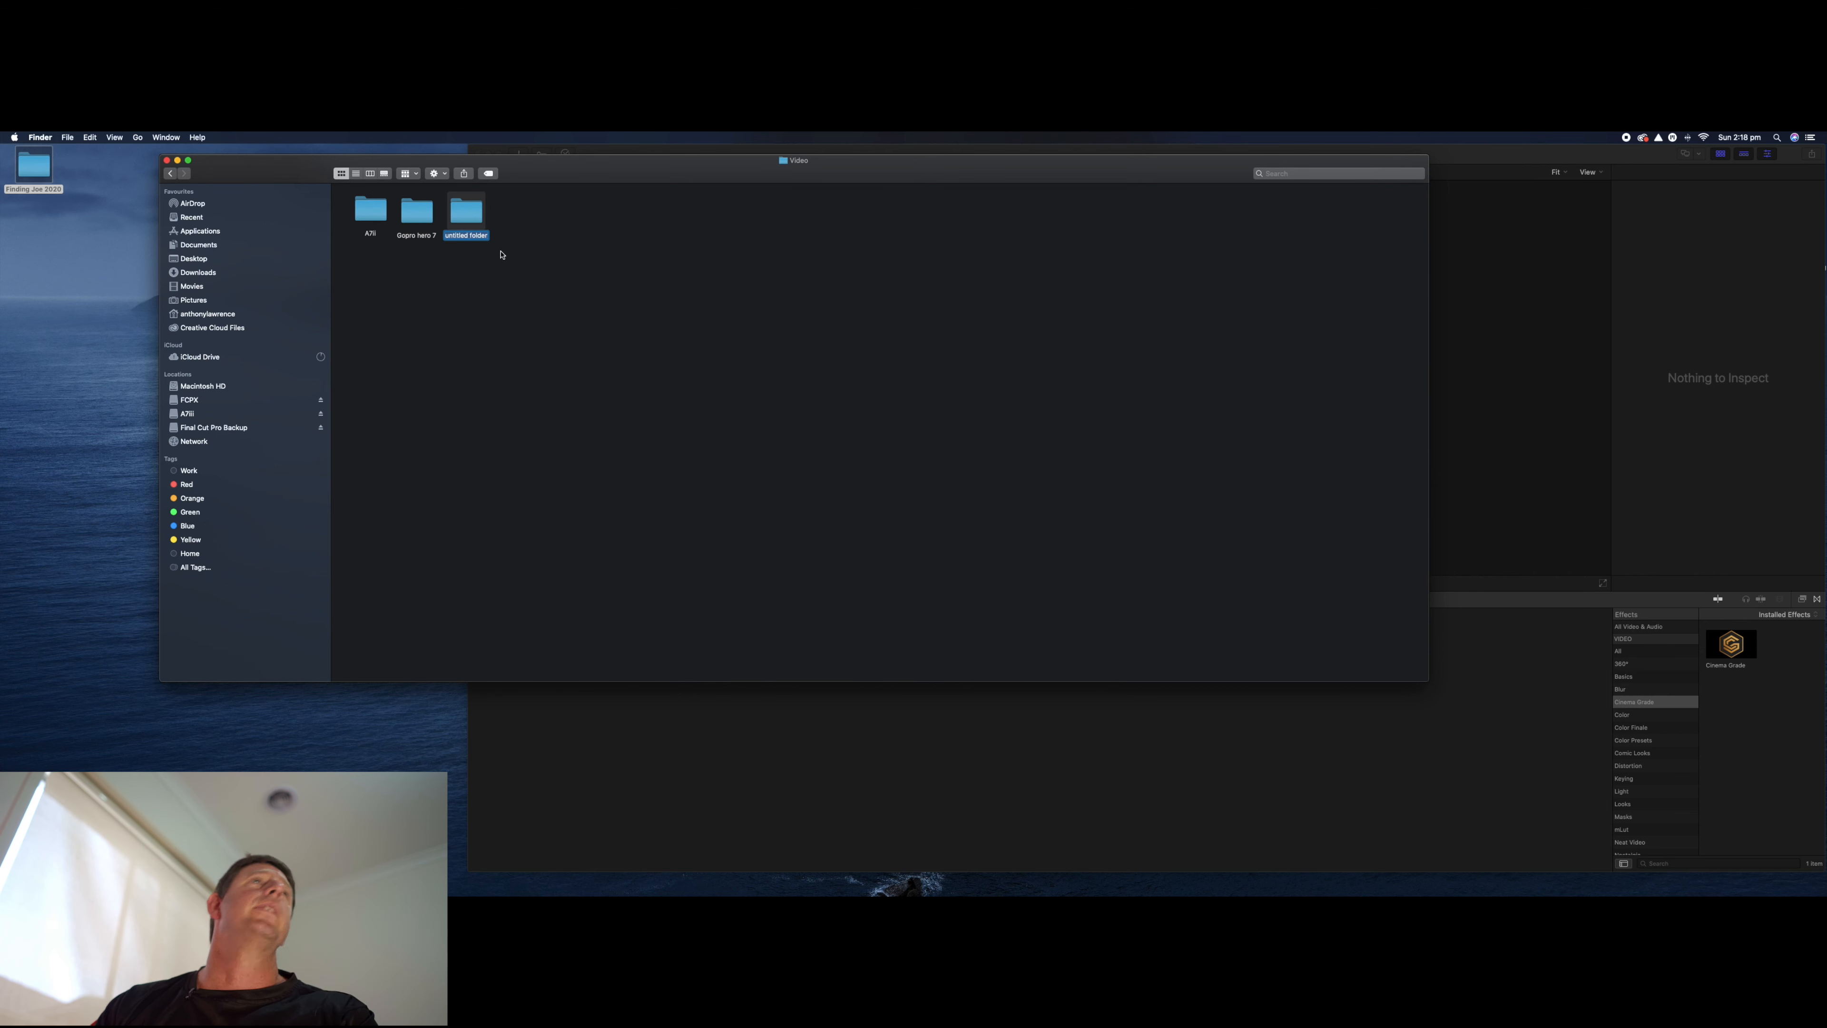
text(Sc)
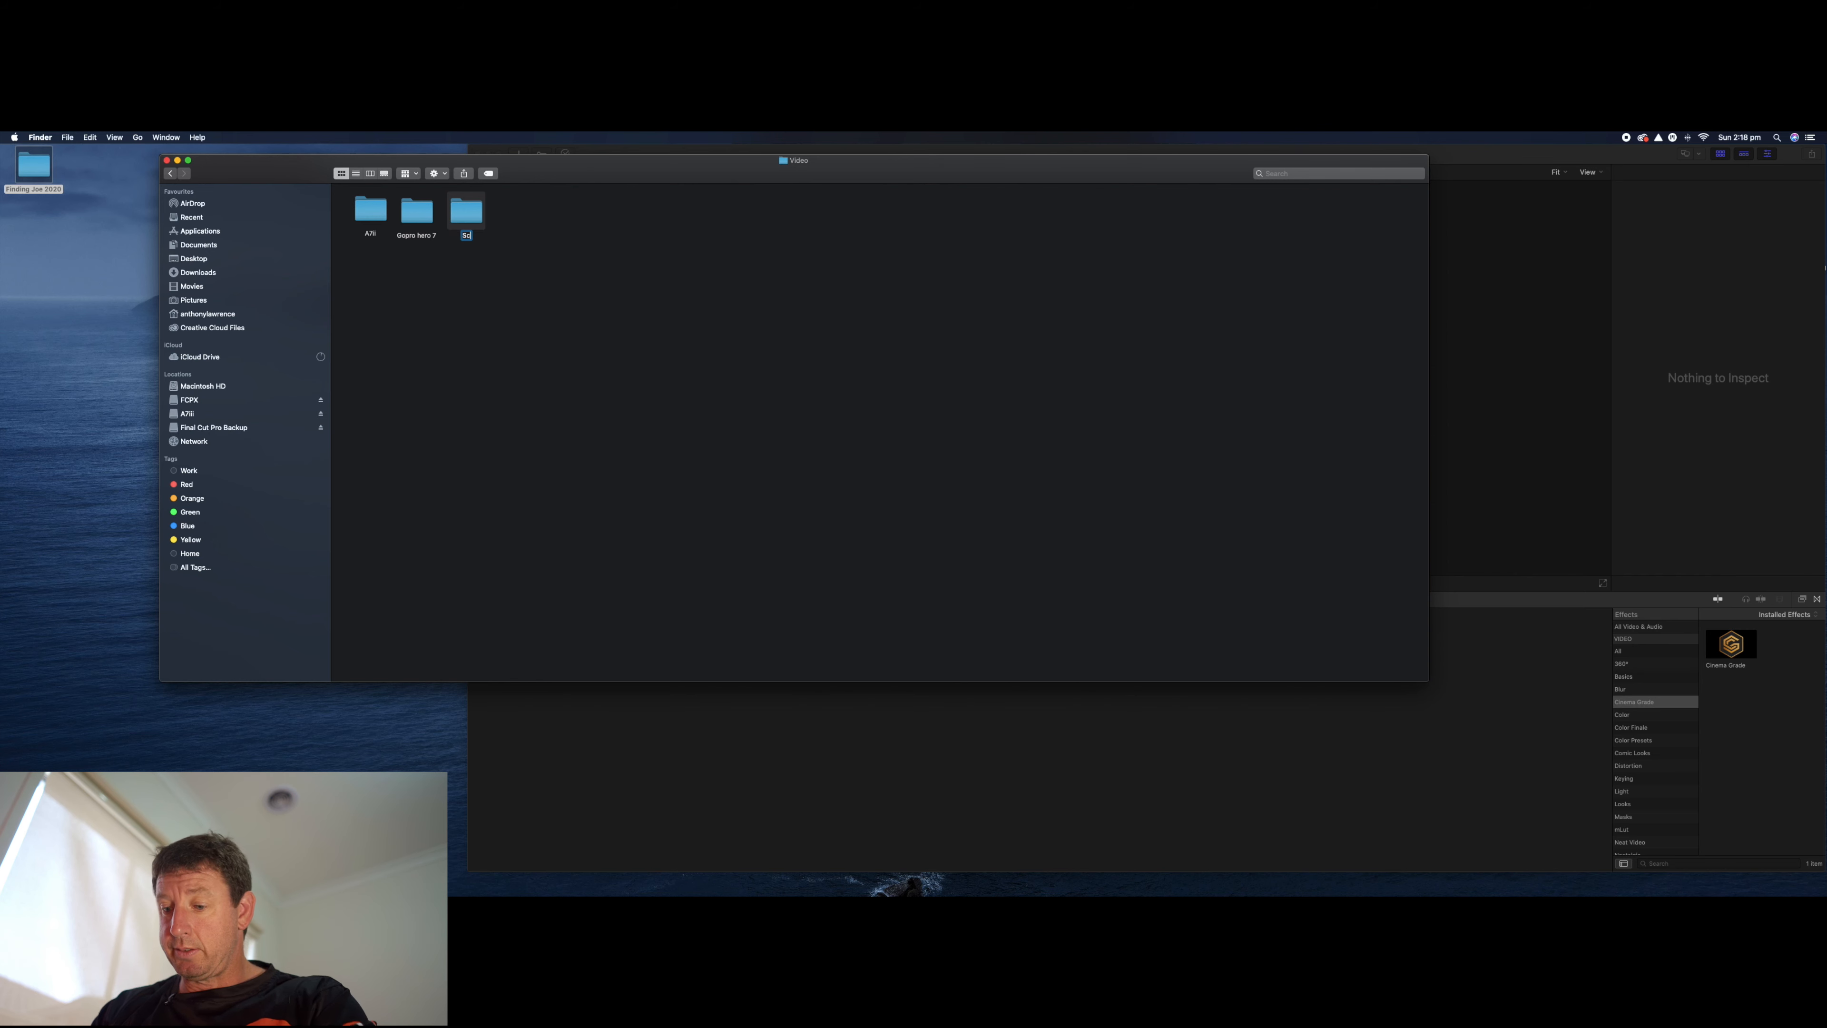
text(reen records)
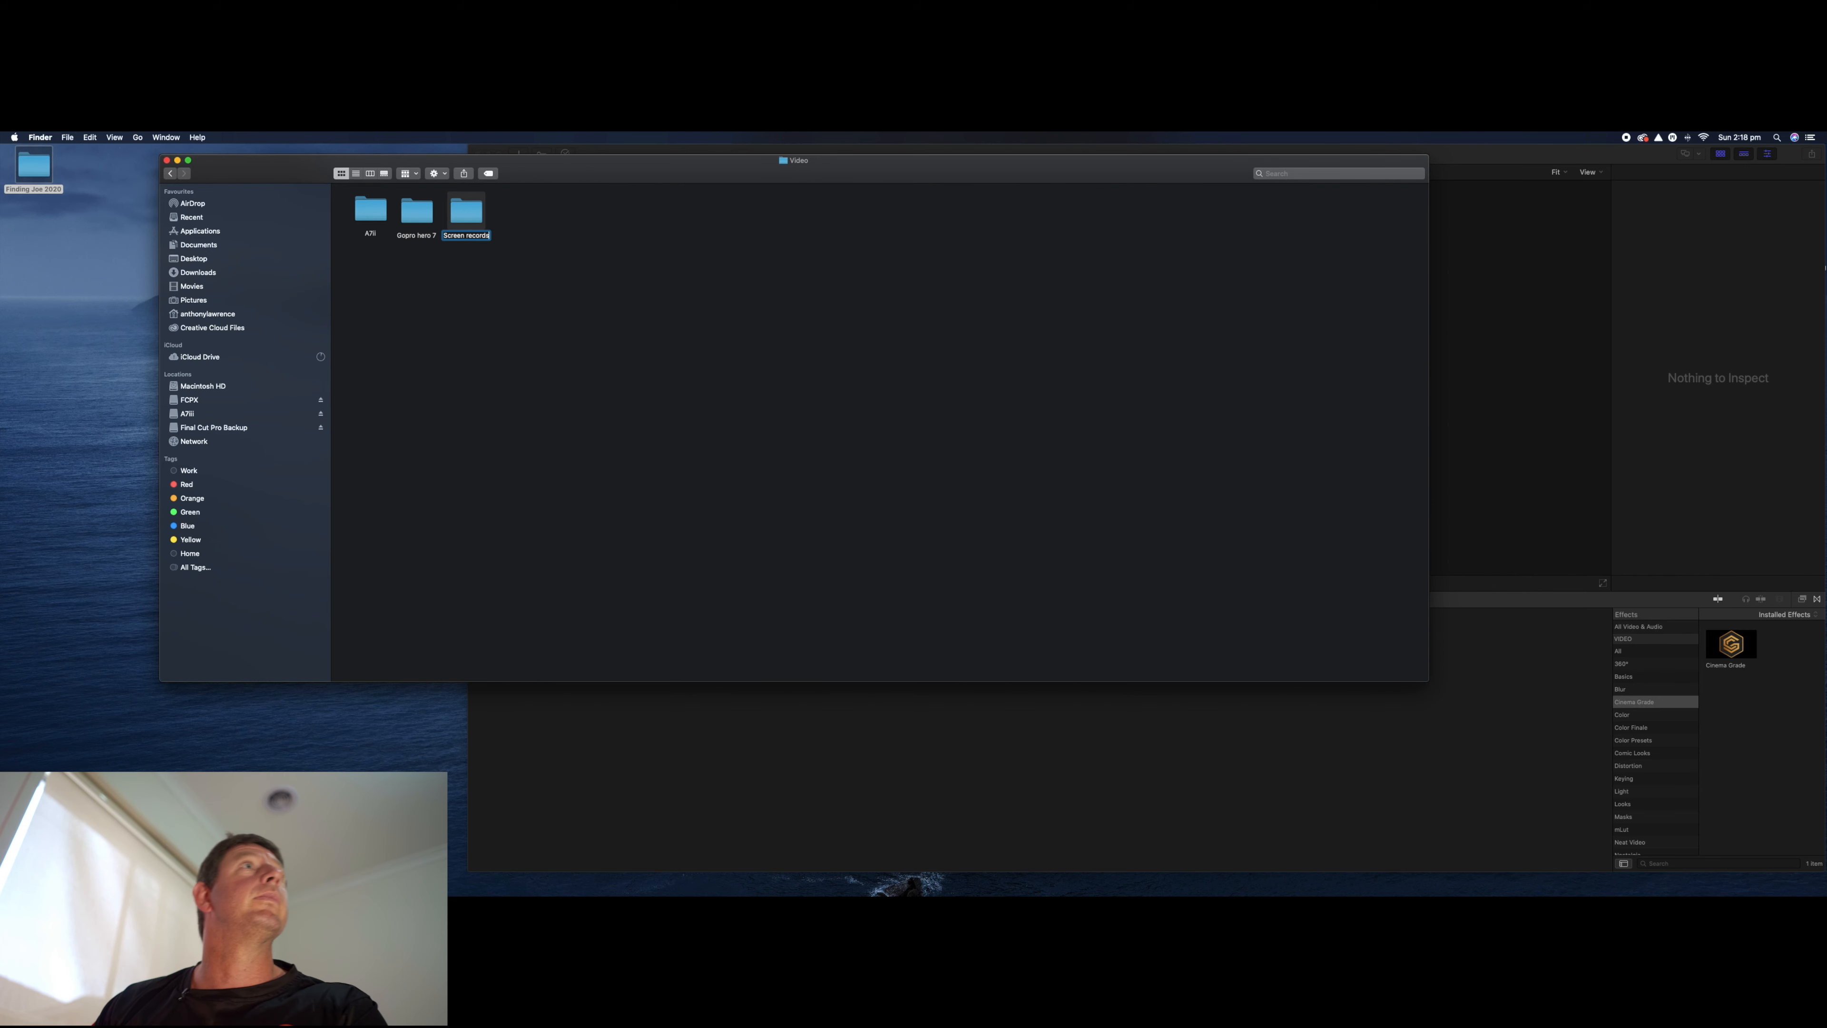
key(Return)
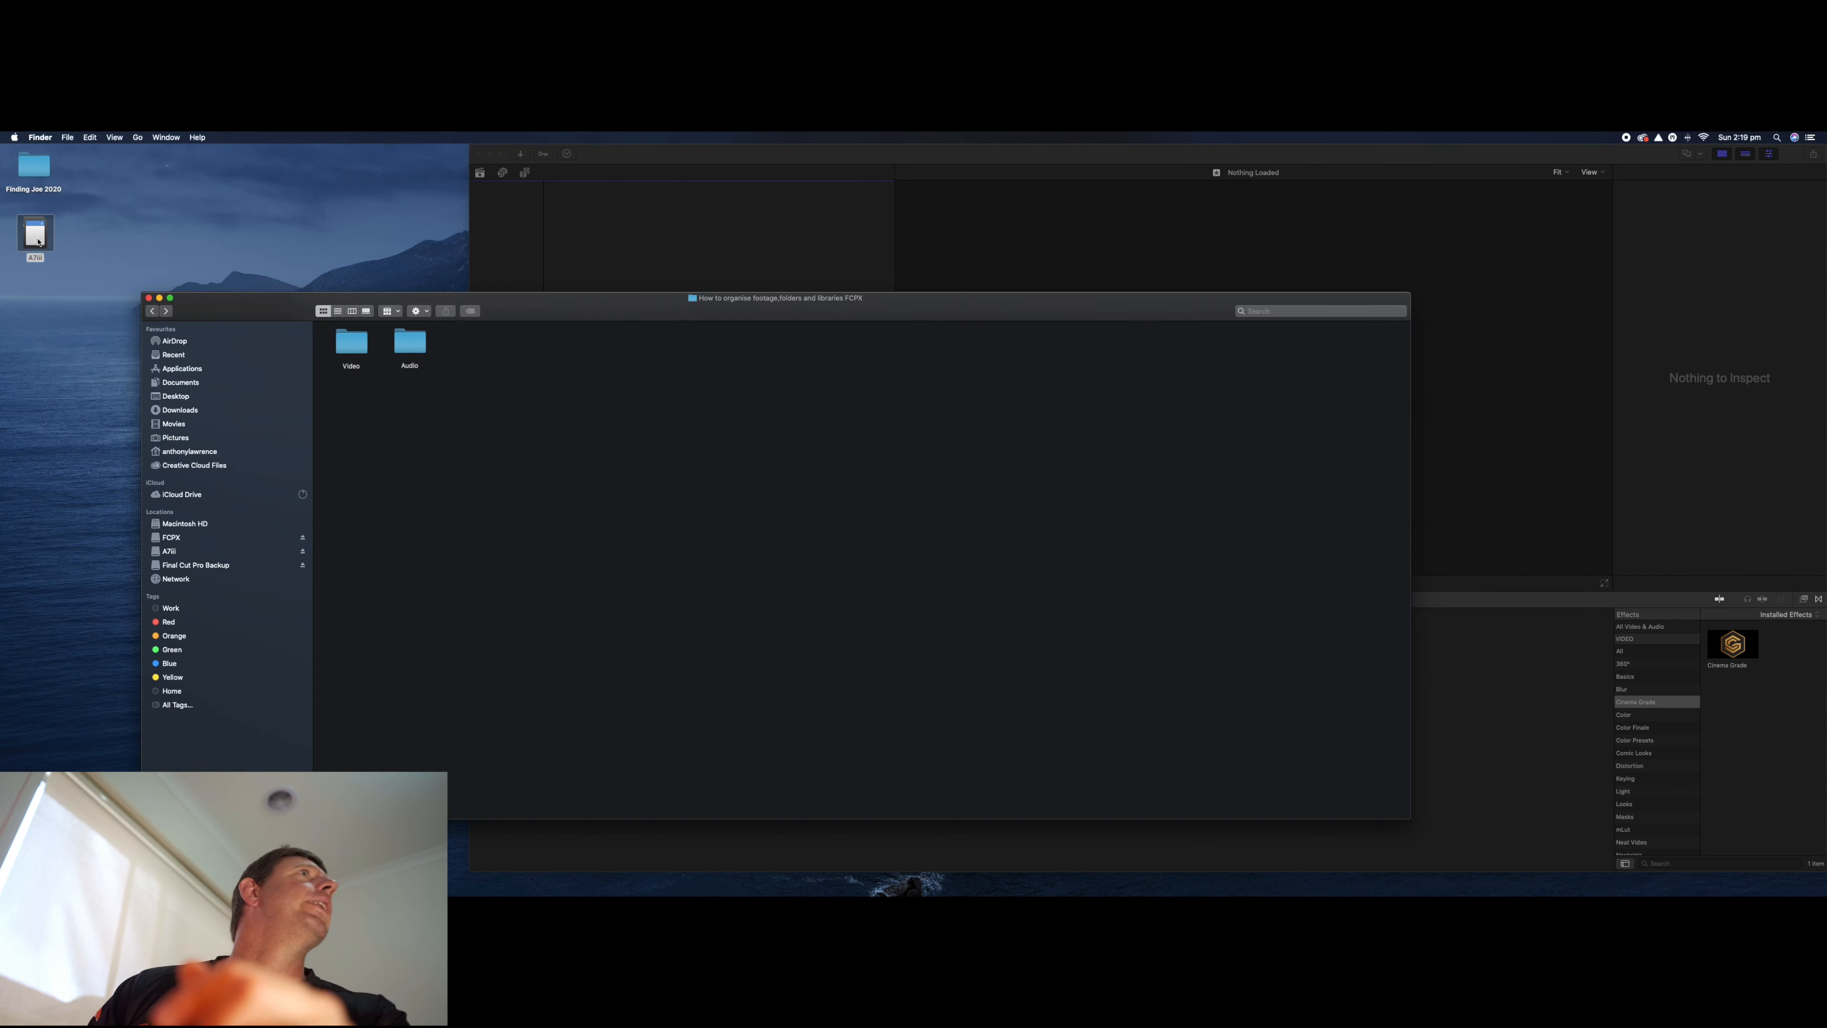
- Open the camera card on the desktop and go through PRIVATE and M4ROOT to its CLIP folder
double_click(38, 236)
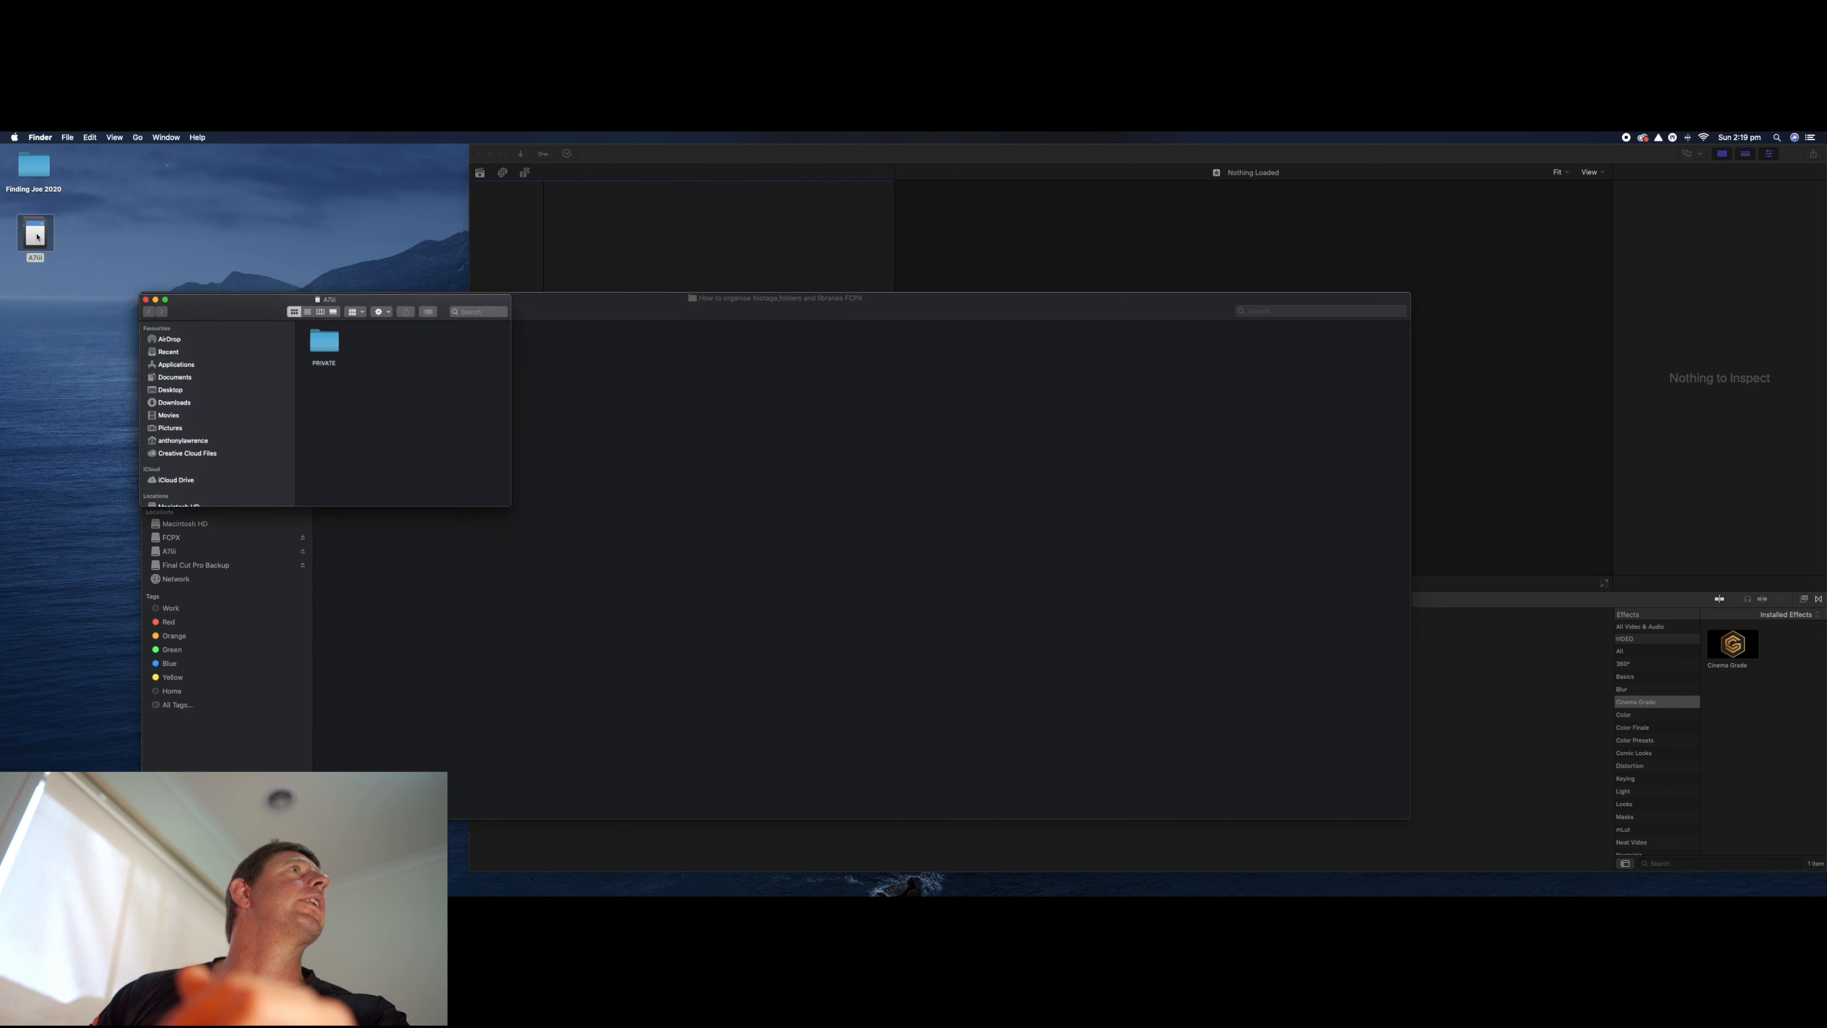
double_click(355, 355)
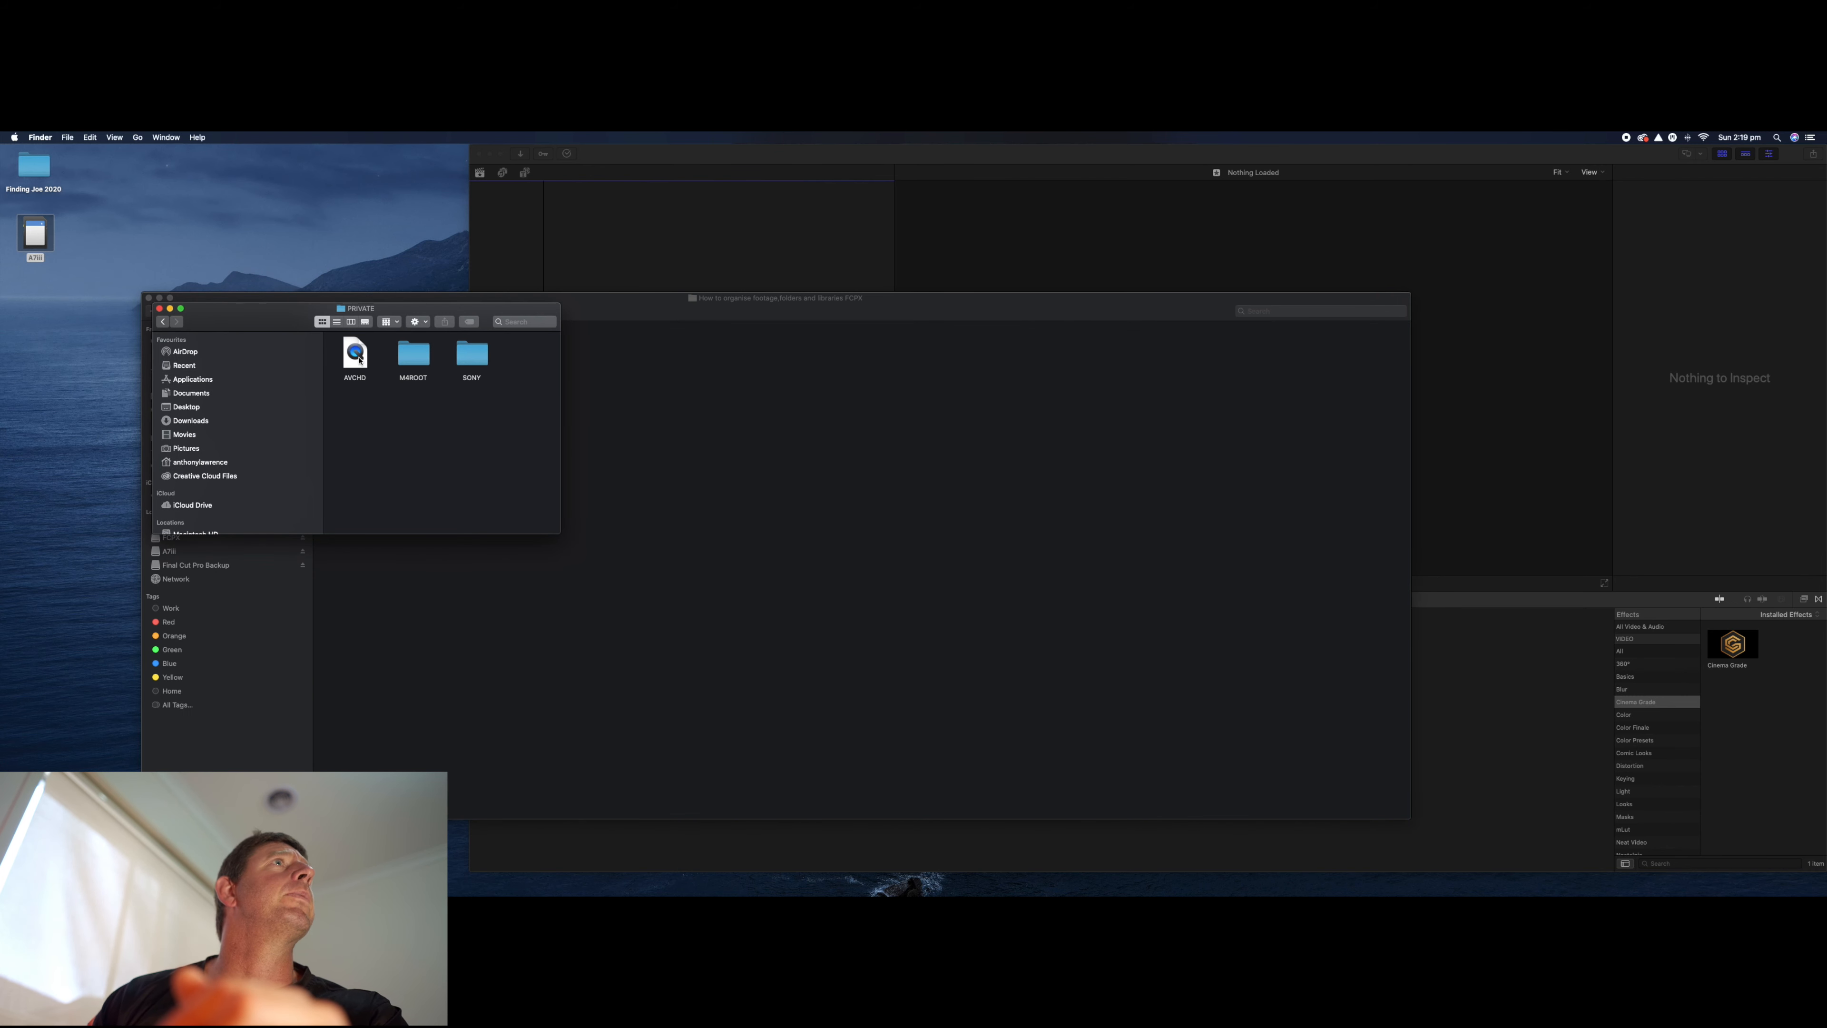
double_click(416, 358)
double_click(352, 358)
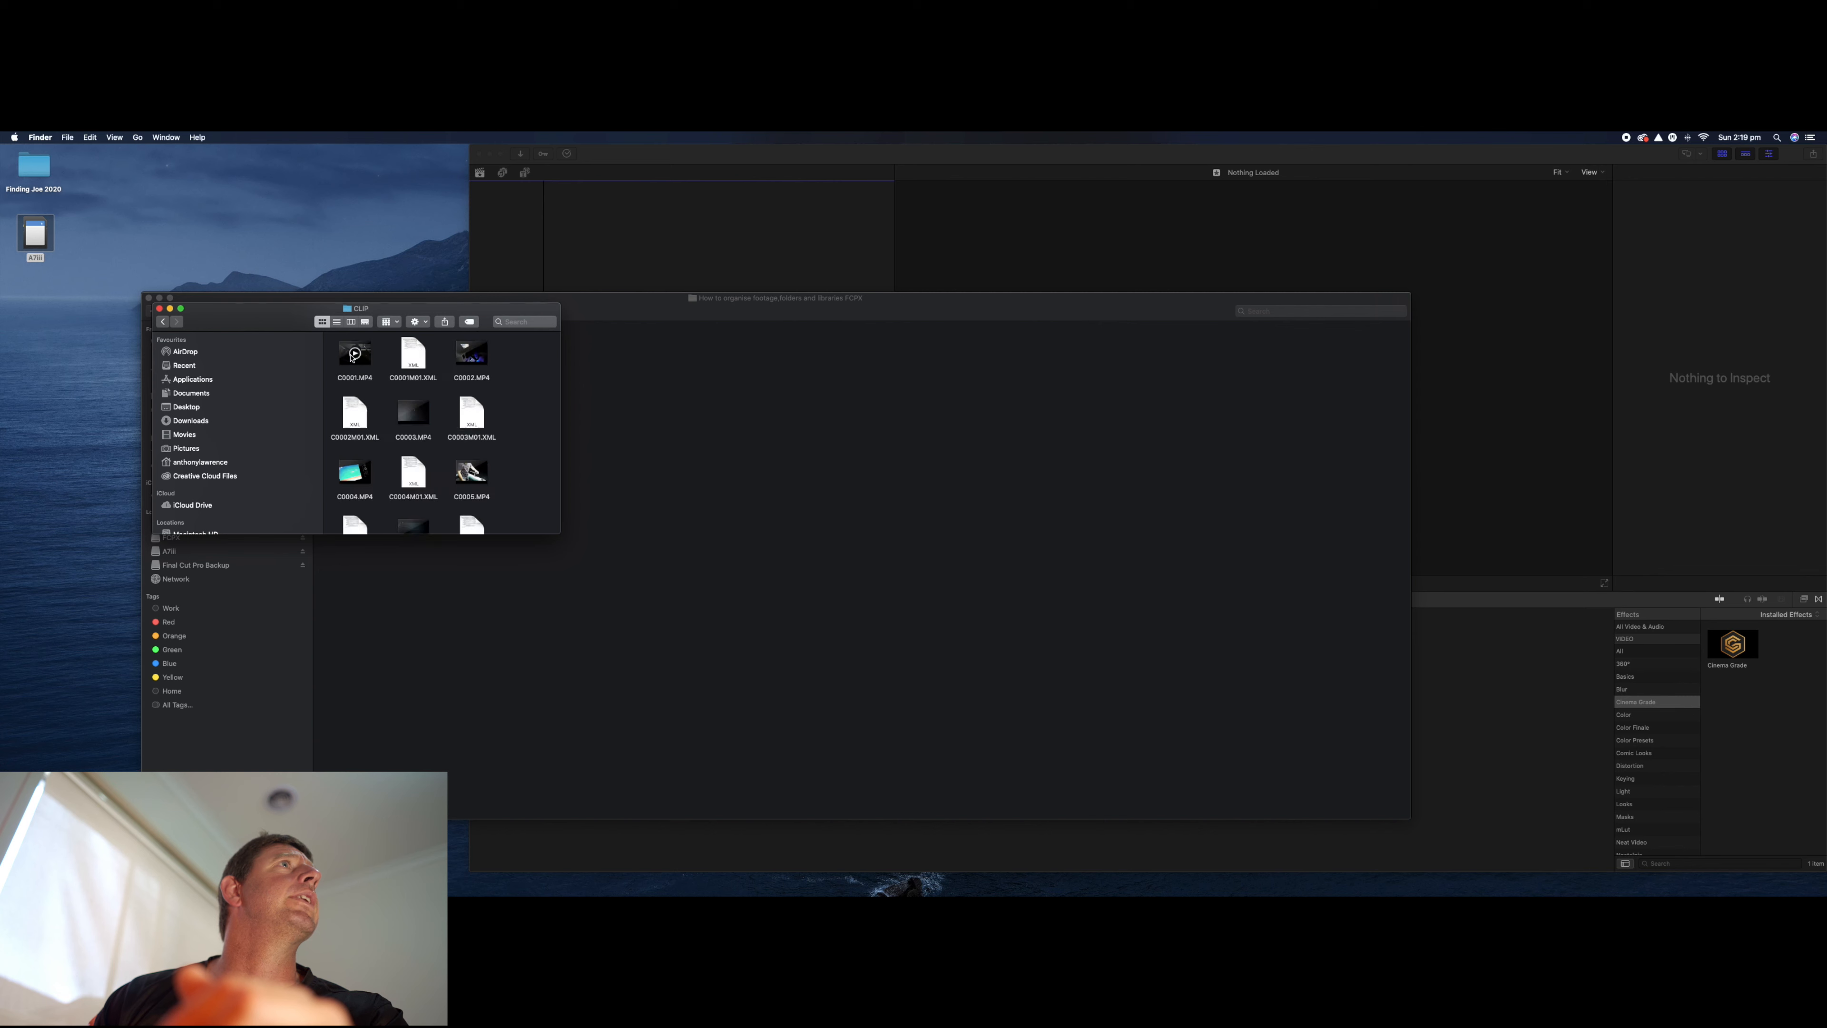
- Move and enlarge the CLIP window beside the project folders, group its files by Kind and show all the Movies
drag(284, 321, 566, 311)
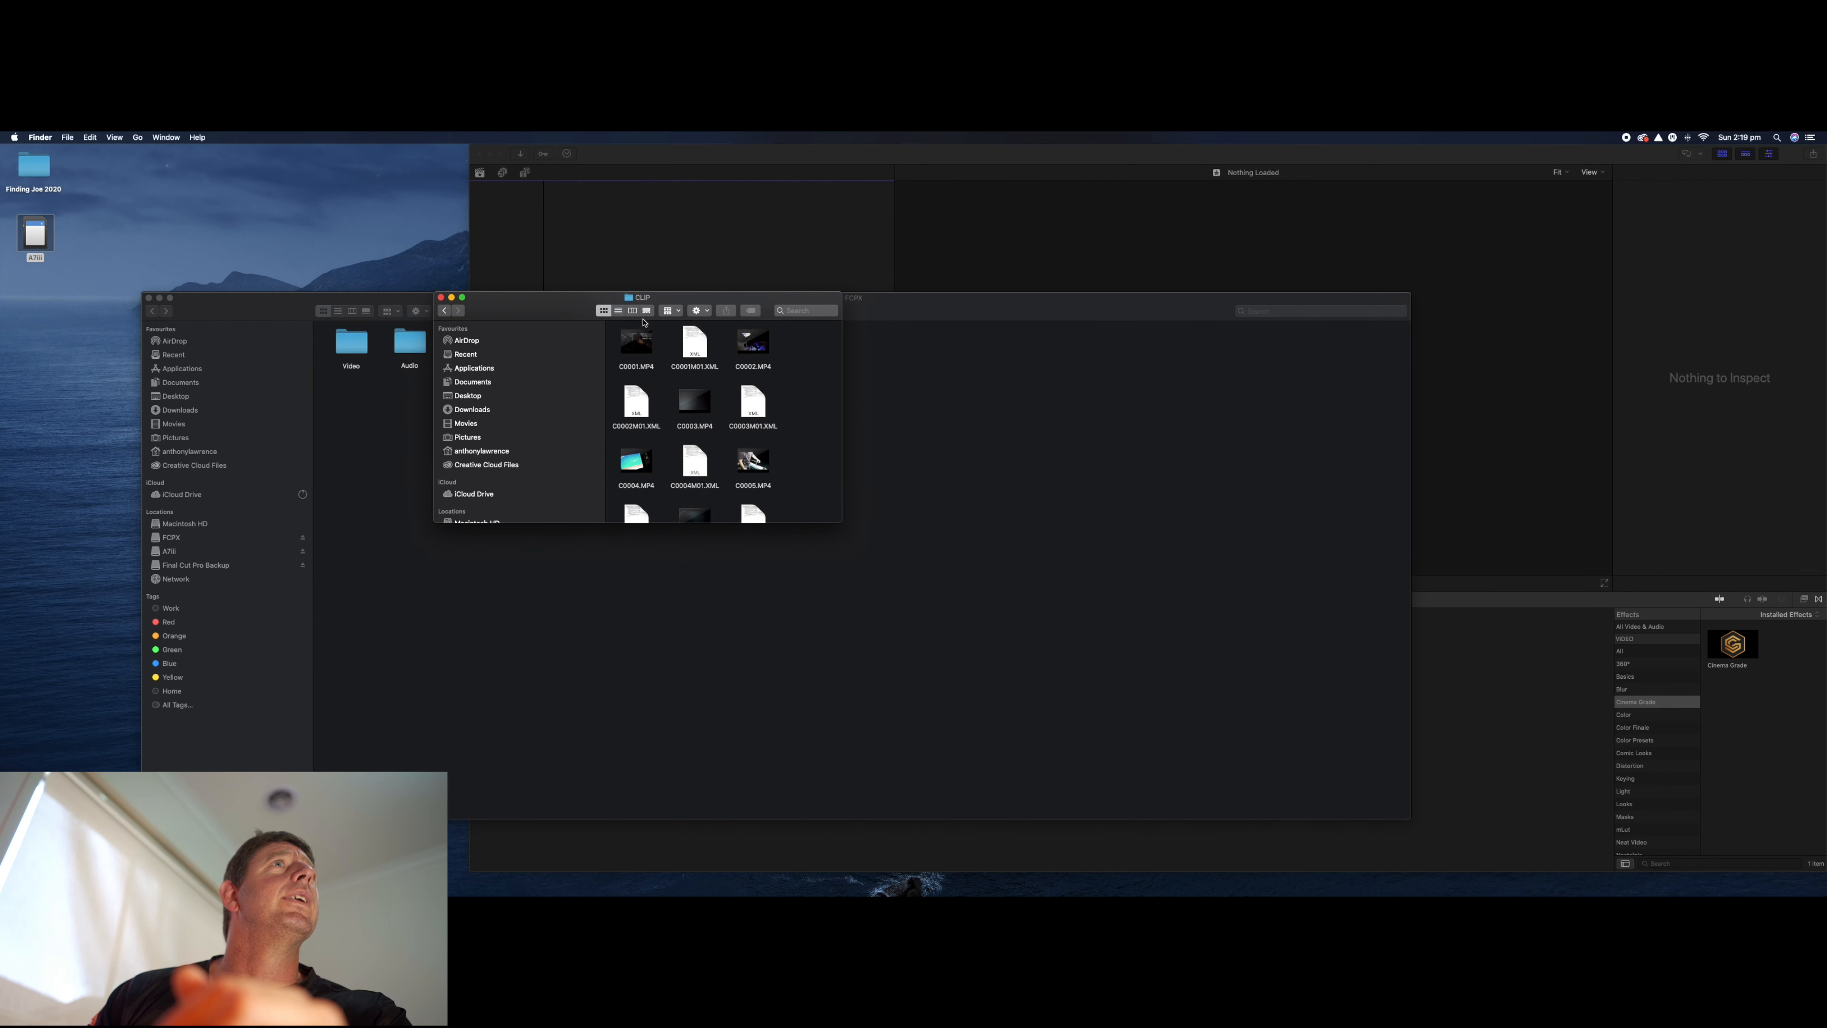
click(679, 314)
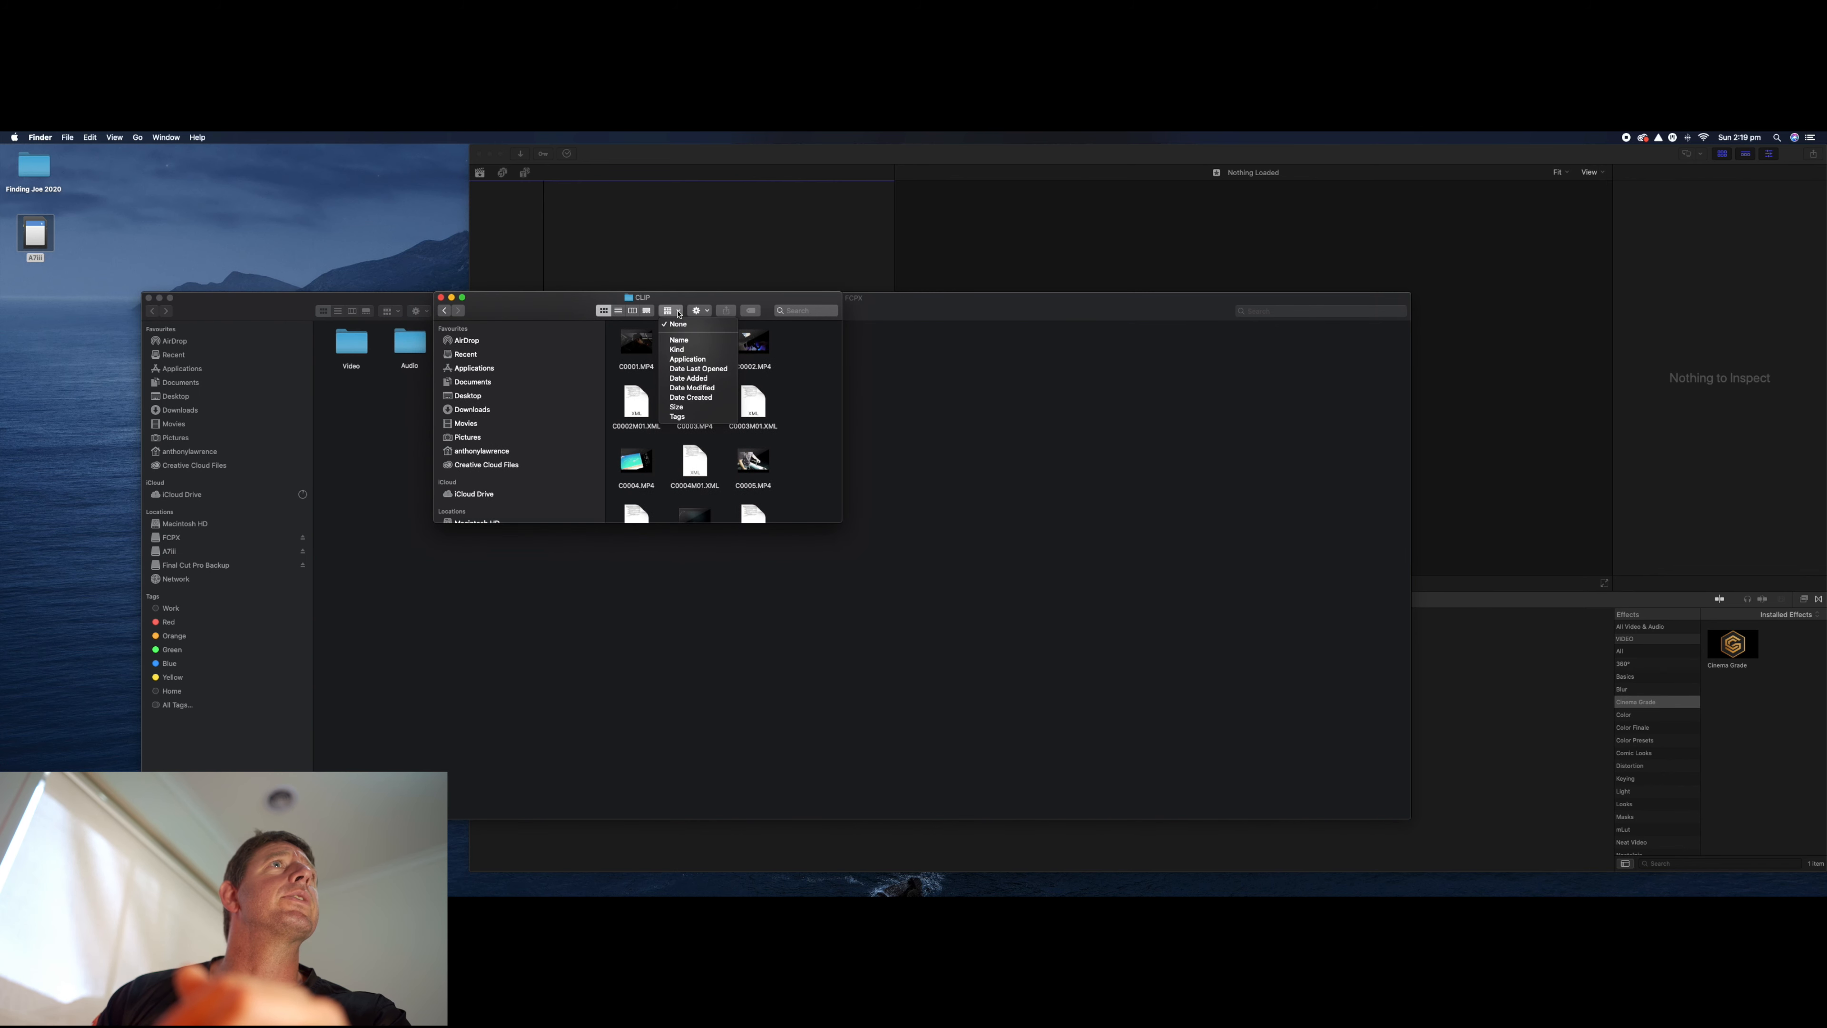
click(681, 351)
drag(851, 522, 1359, 582)
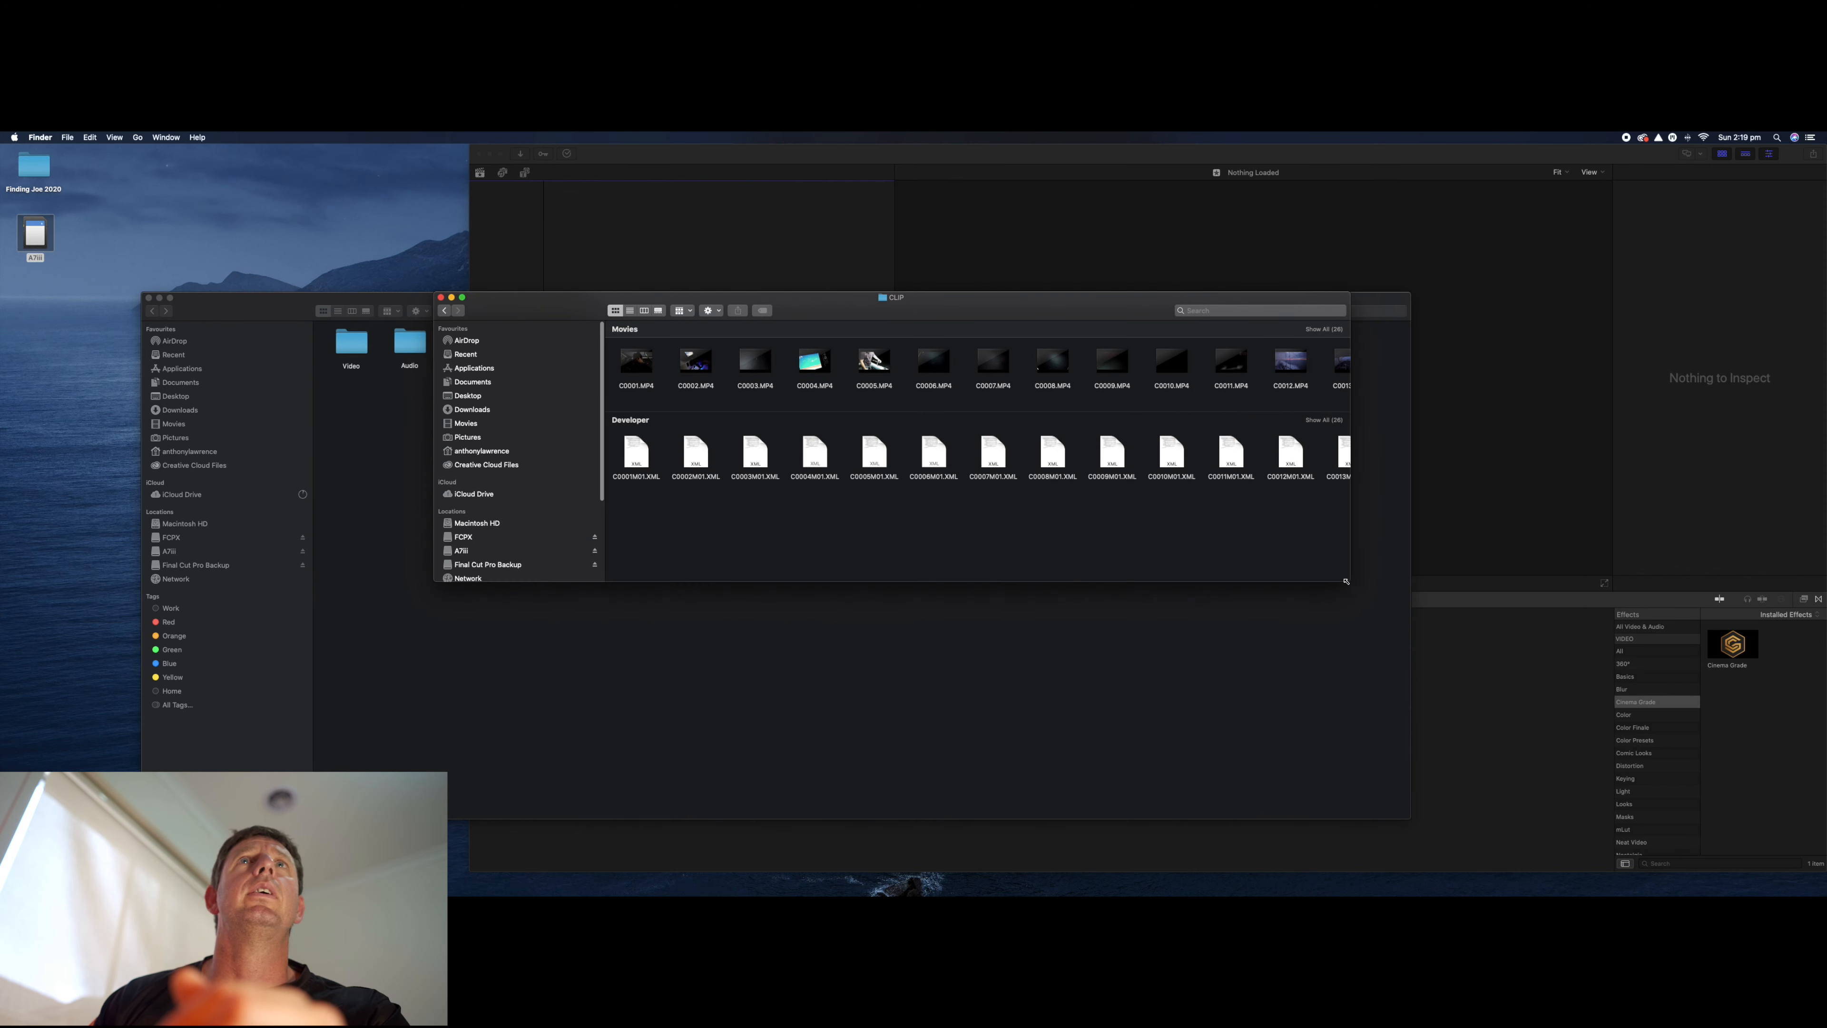
click(1323, 329)
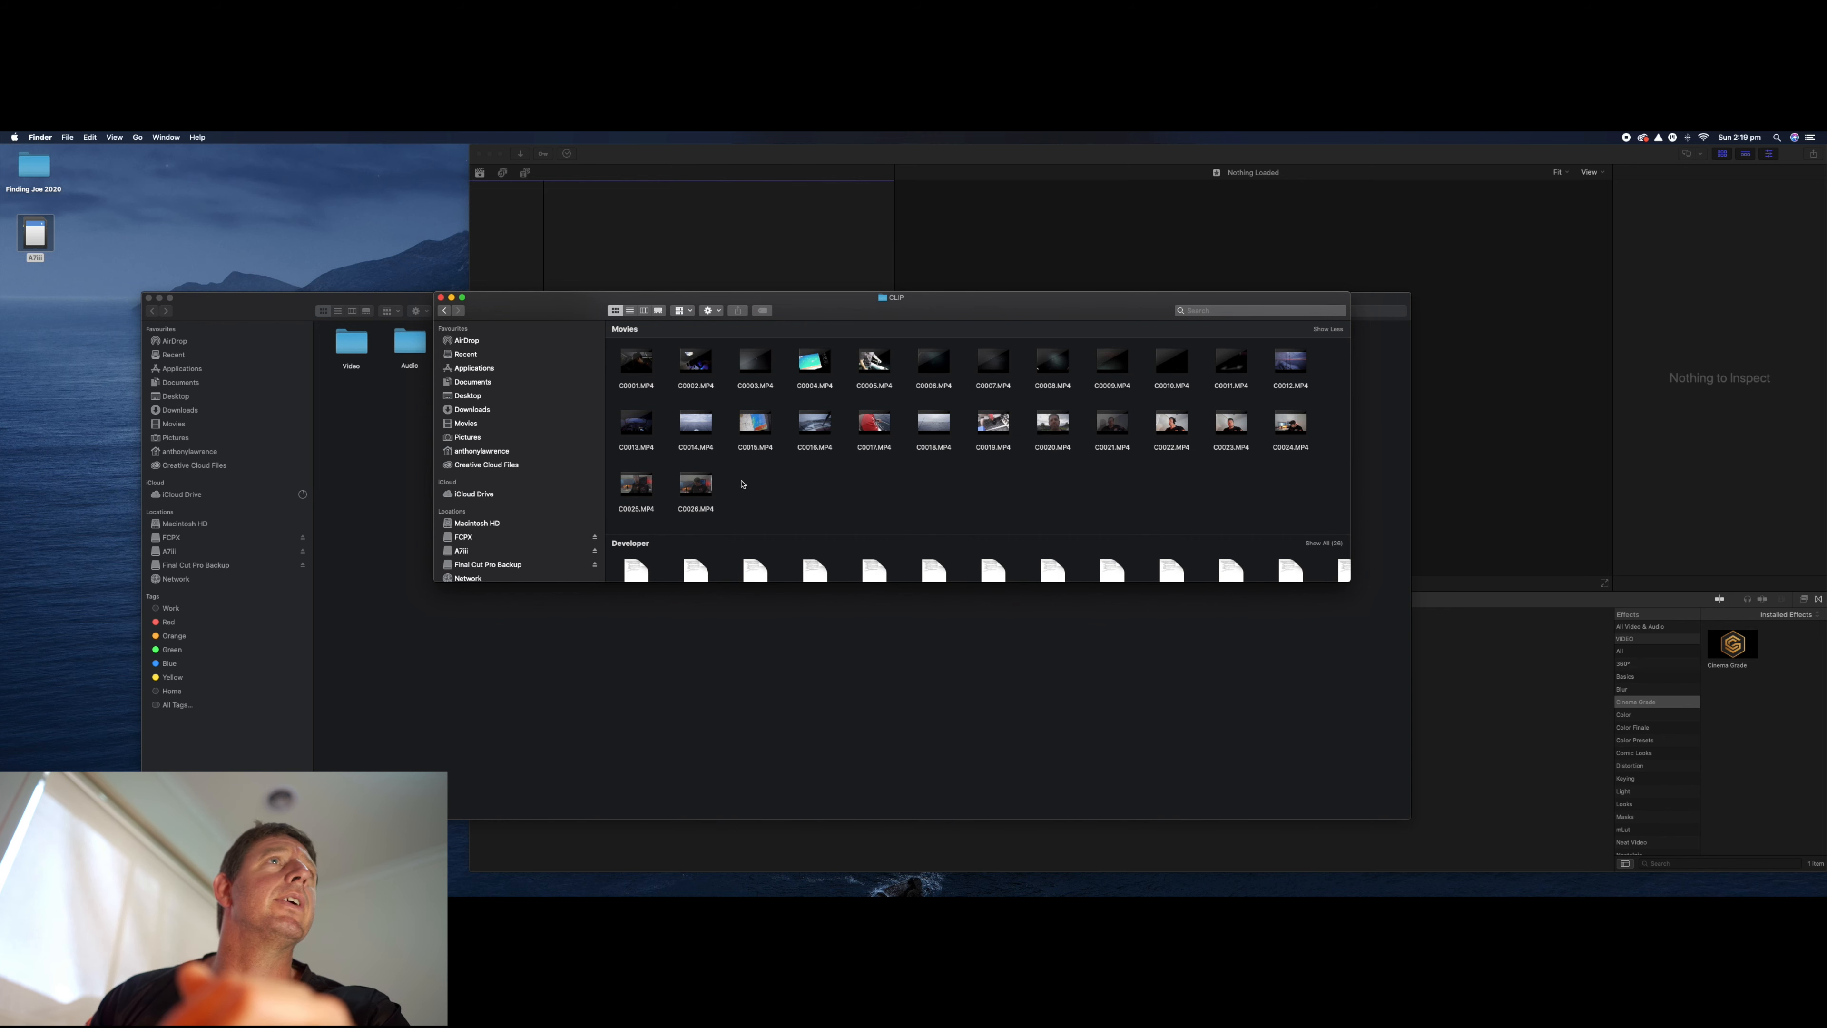
- Copy C0025.MP4 and C0026.MP4 from the card's CLIP folder into the matching camera subfolder in Video, and eject the card
drag(618, 465, 724, 517)
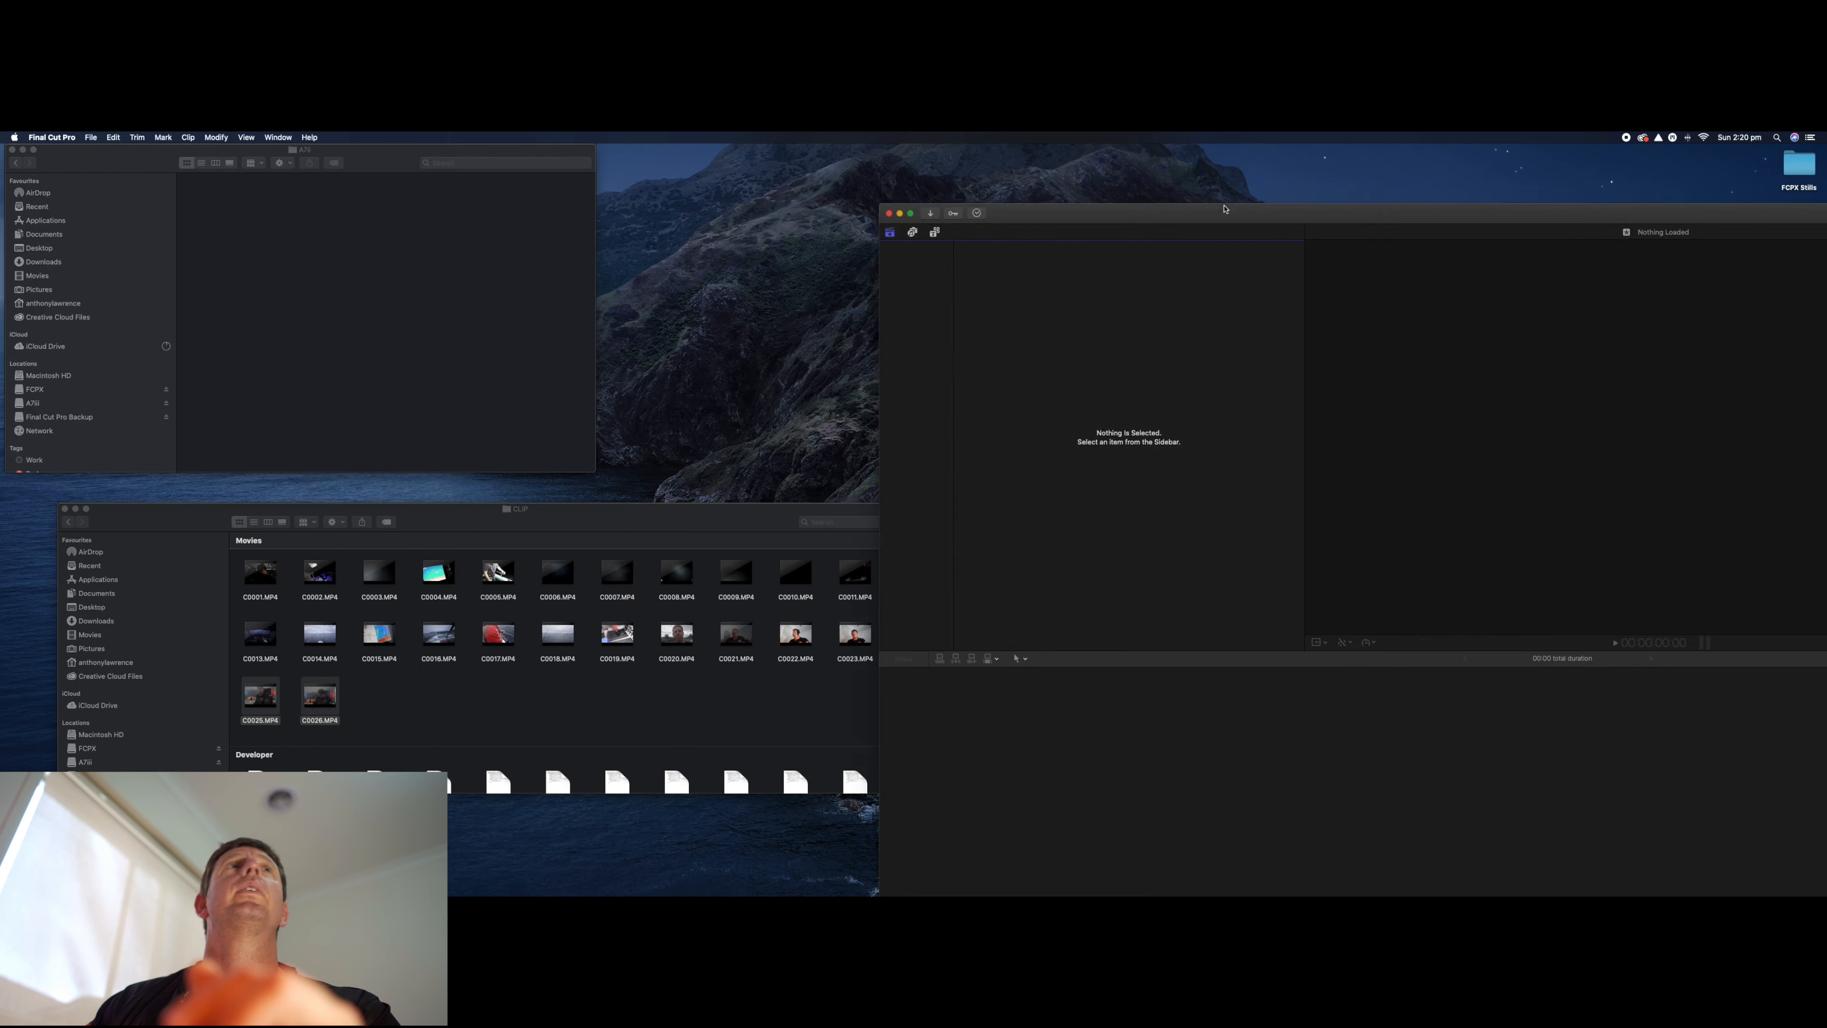
drag(831, 136, 809, 135)
click(175, 521)
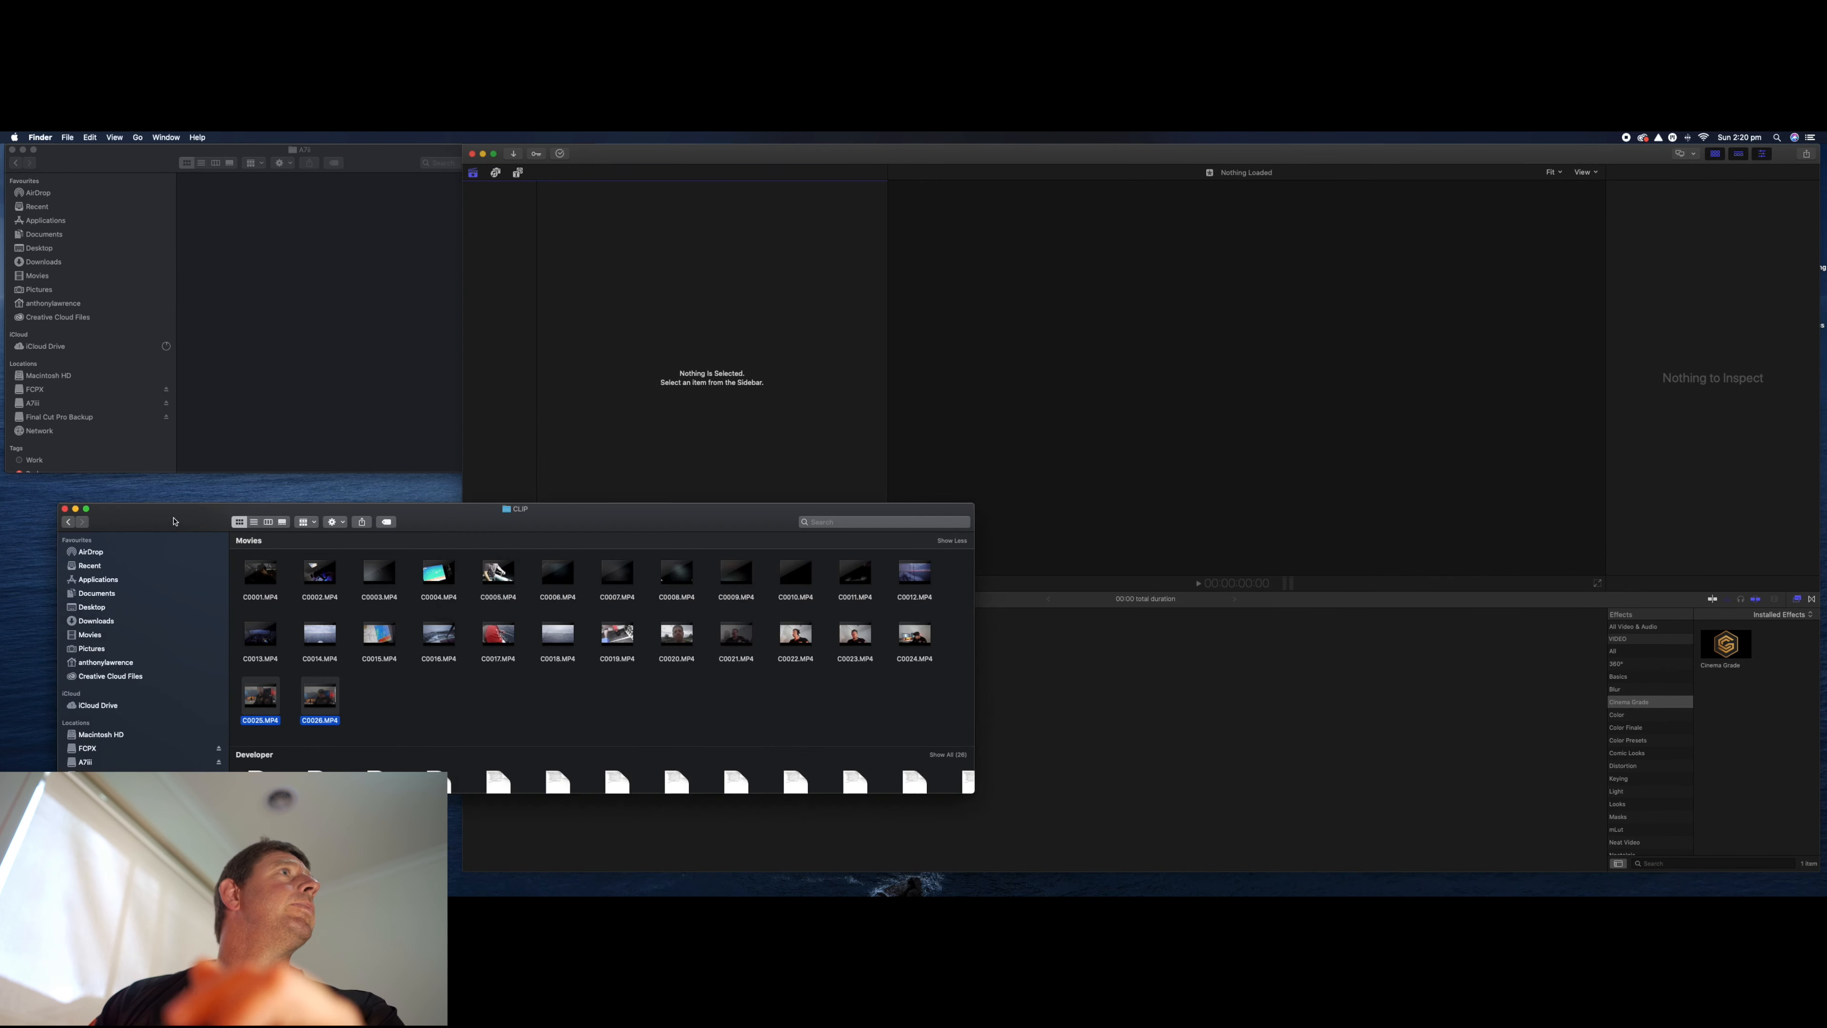
drag(184, 528, 293, 530)
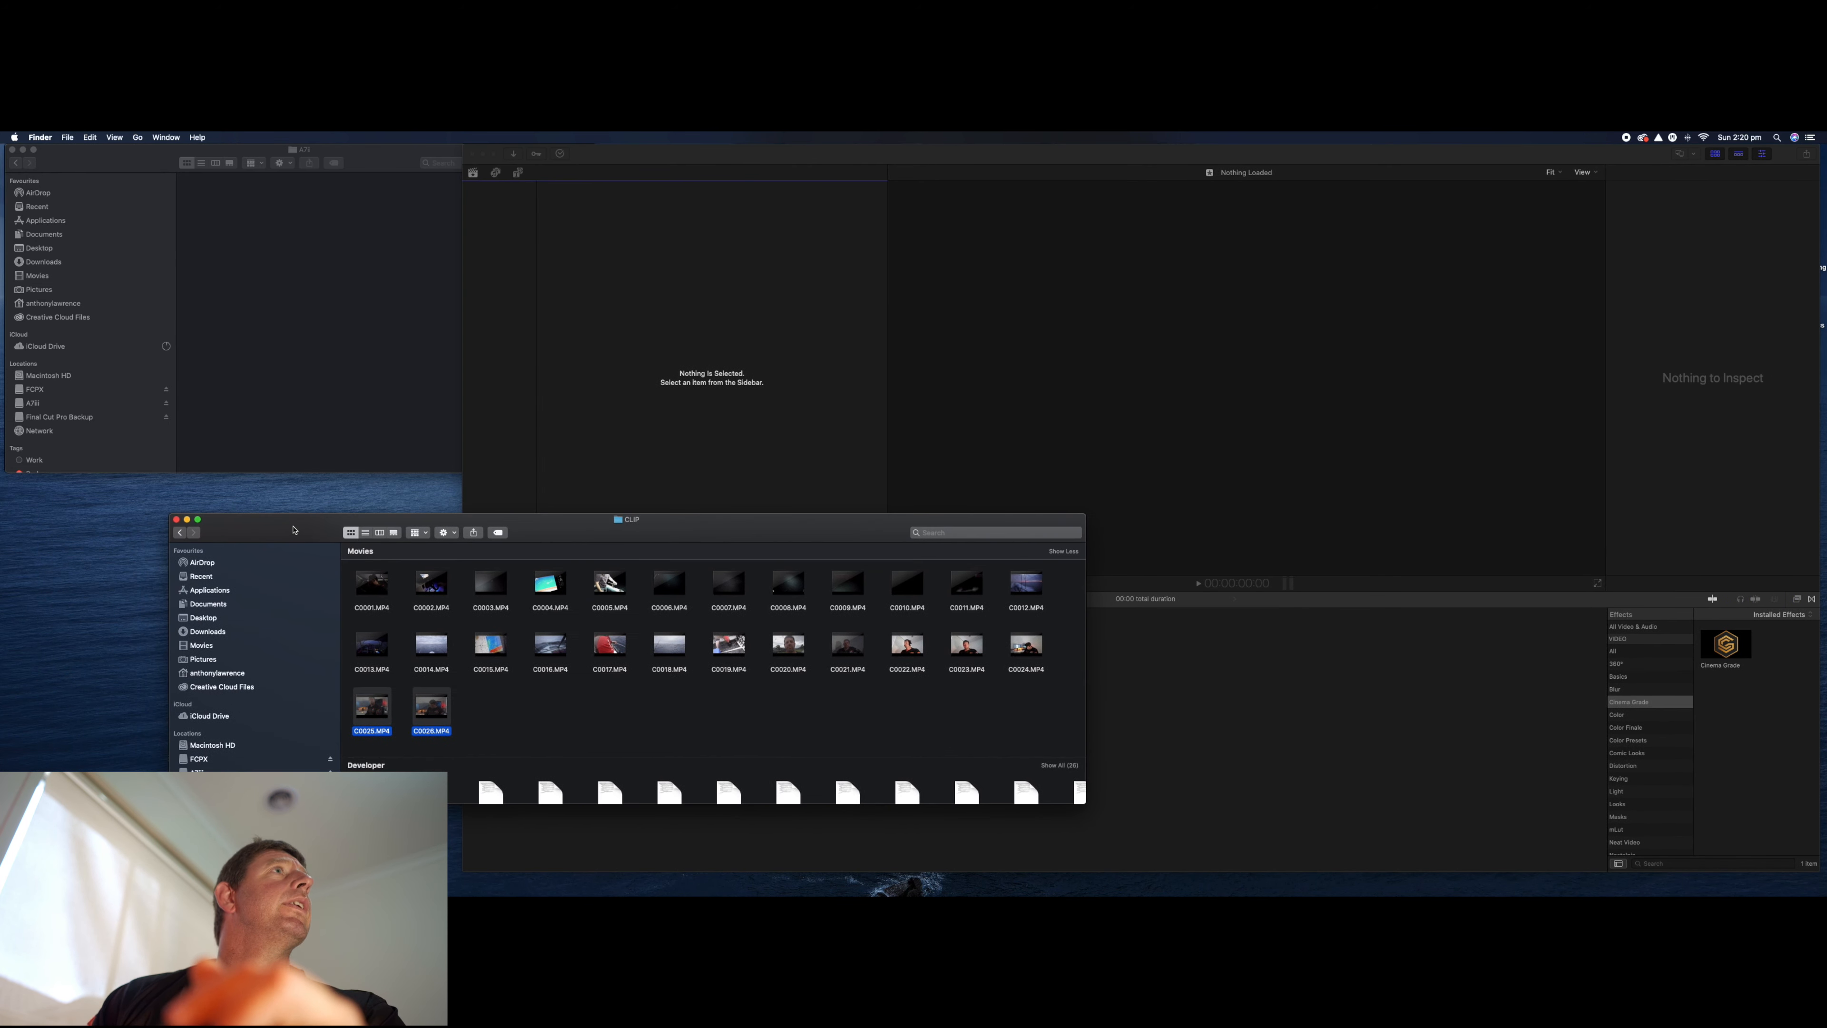
click(295, 141)
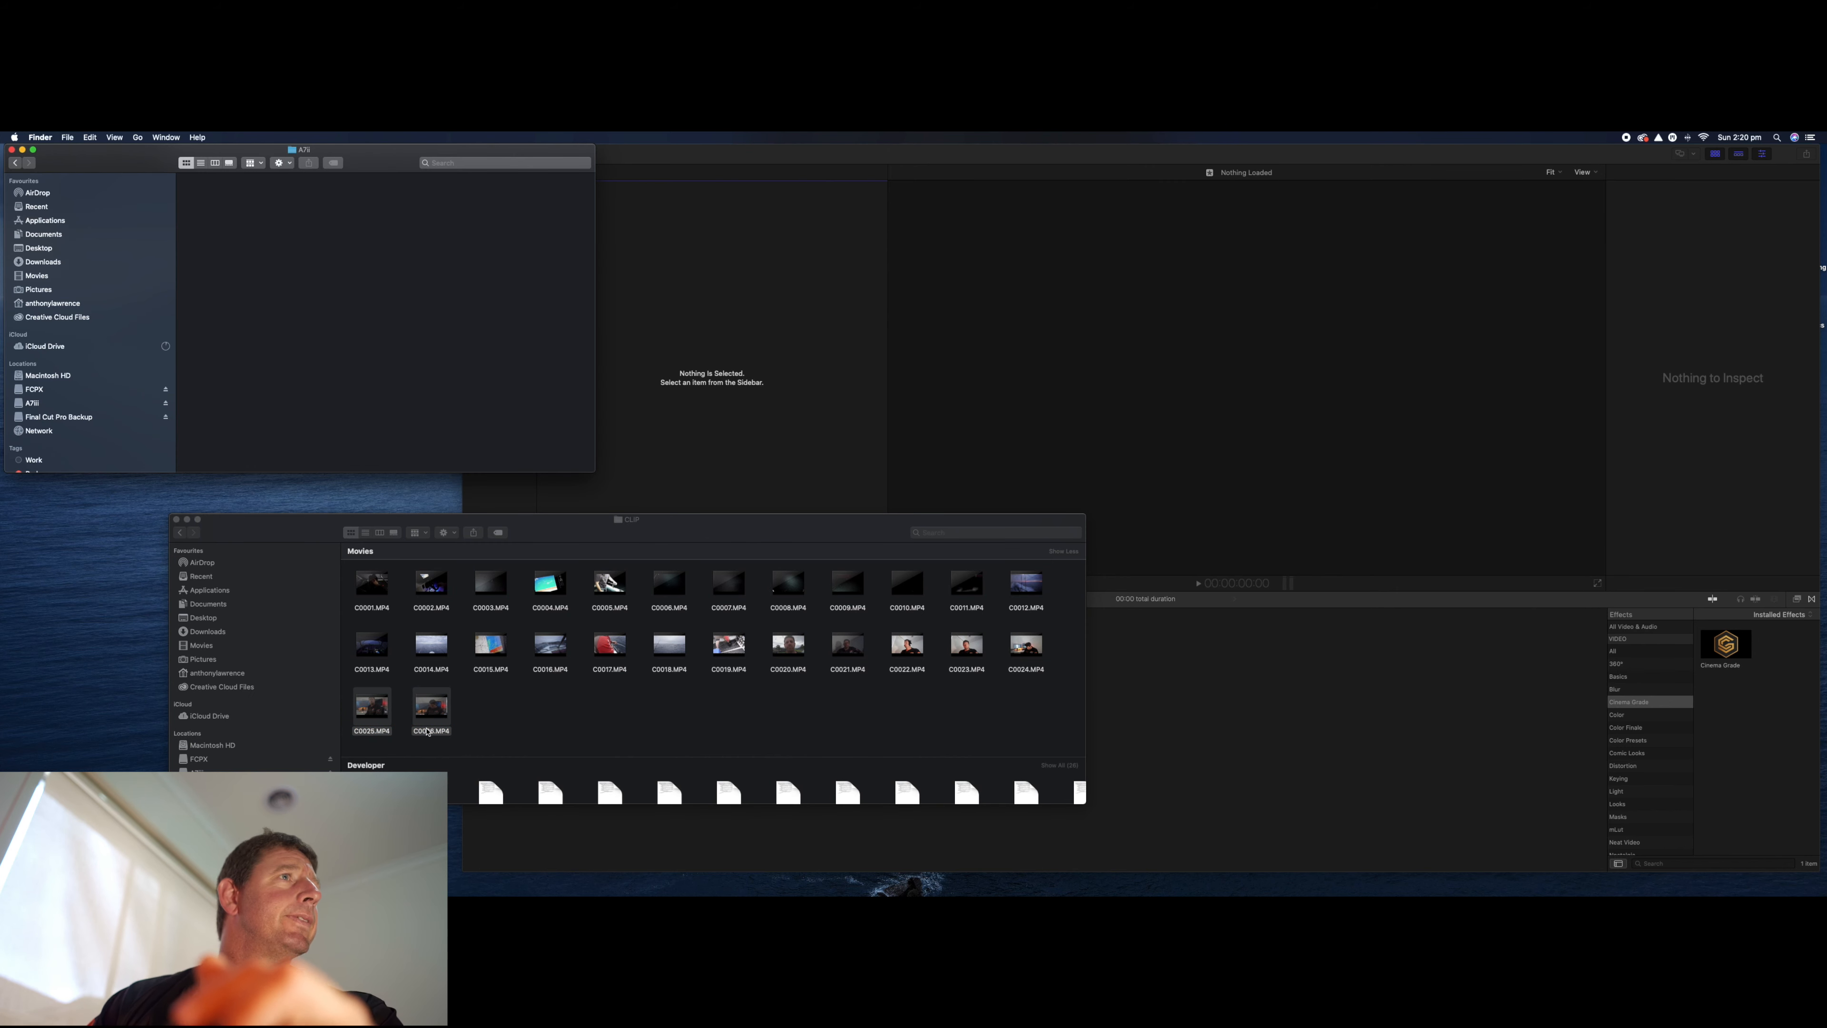
drag(379, 710, 223, 220)
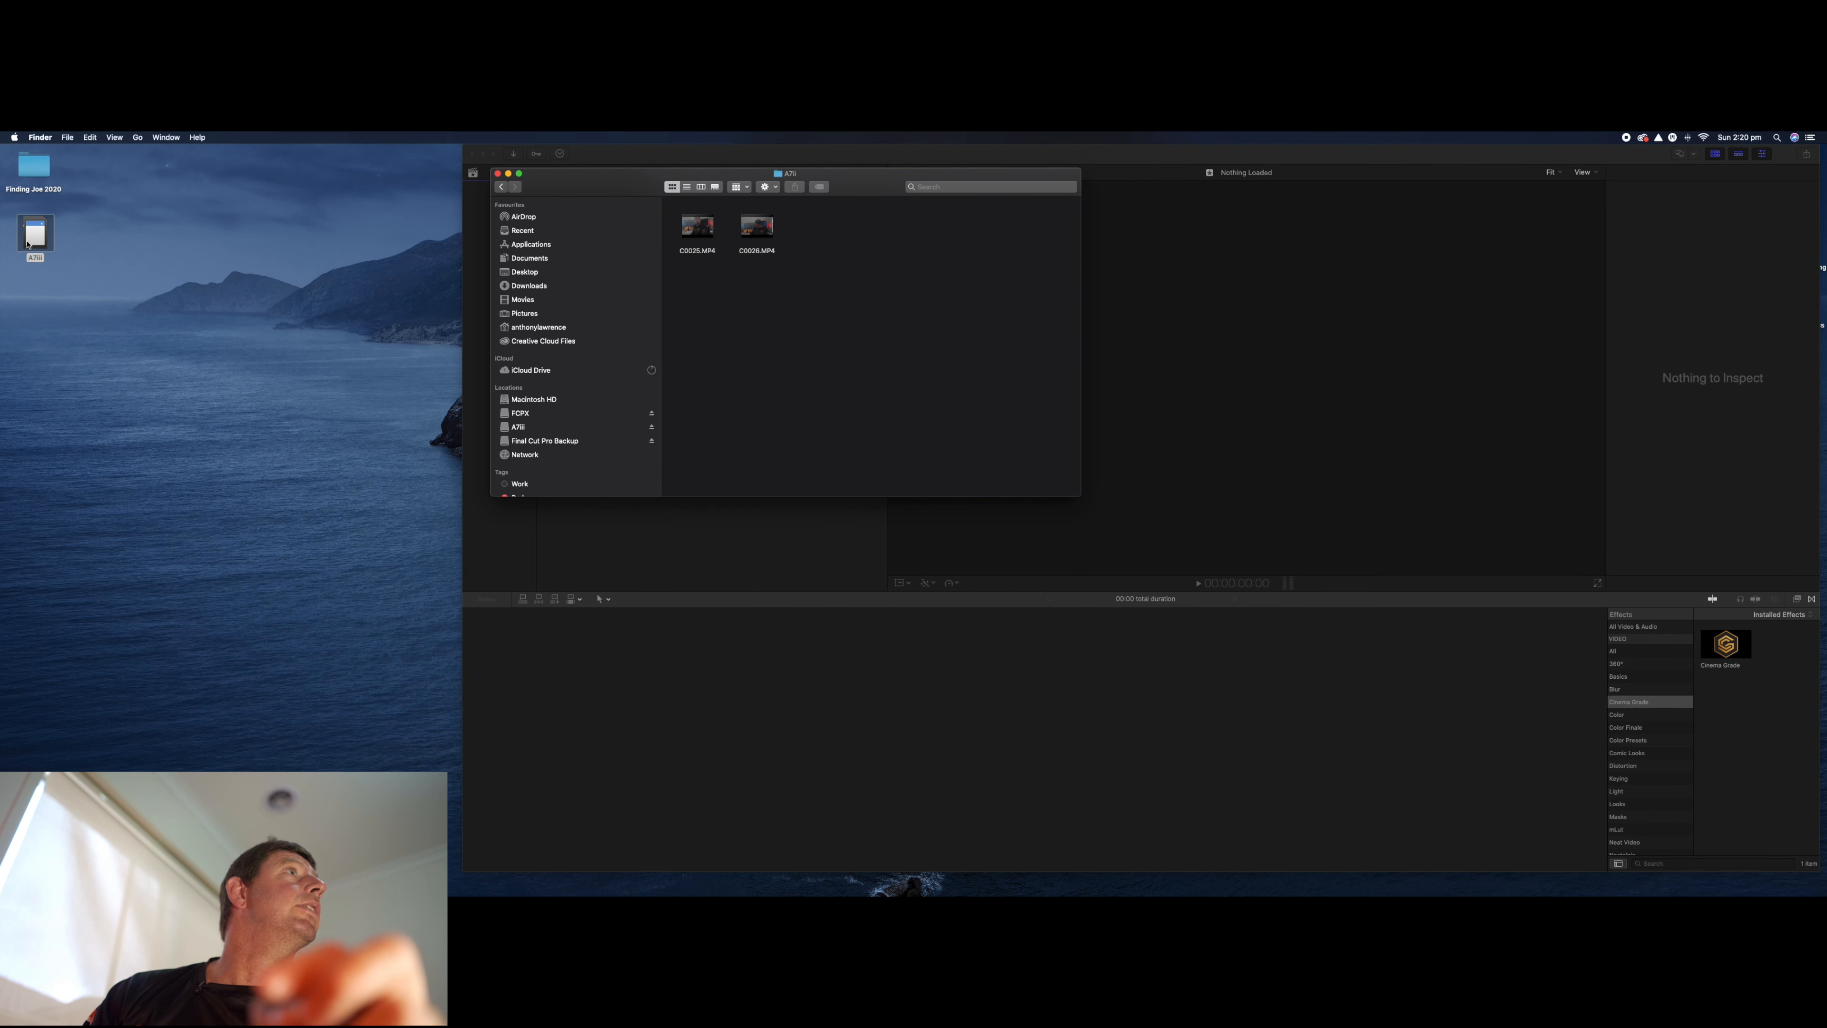
right_click(27, 244)
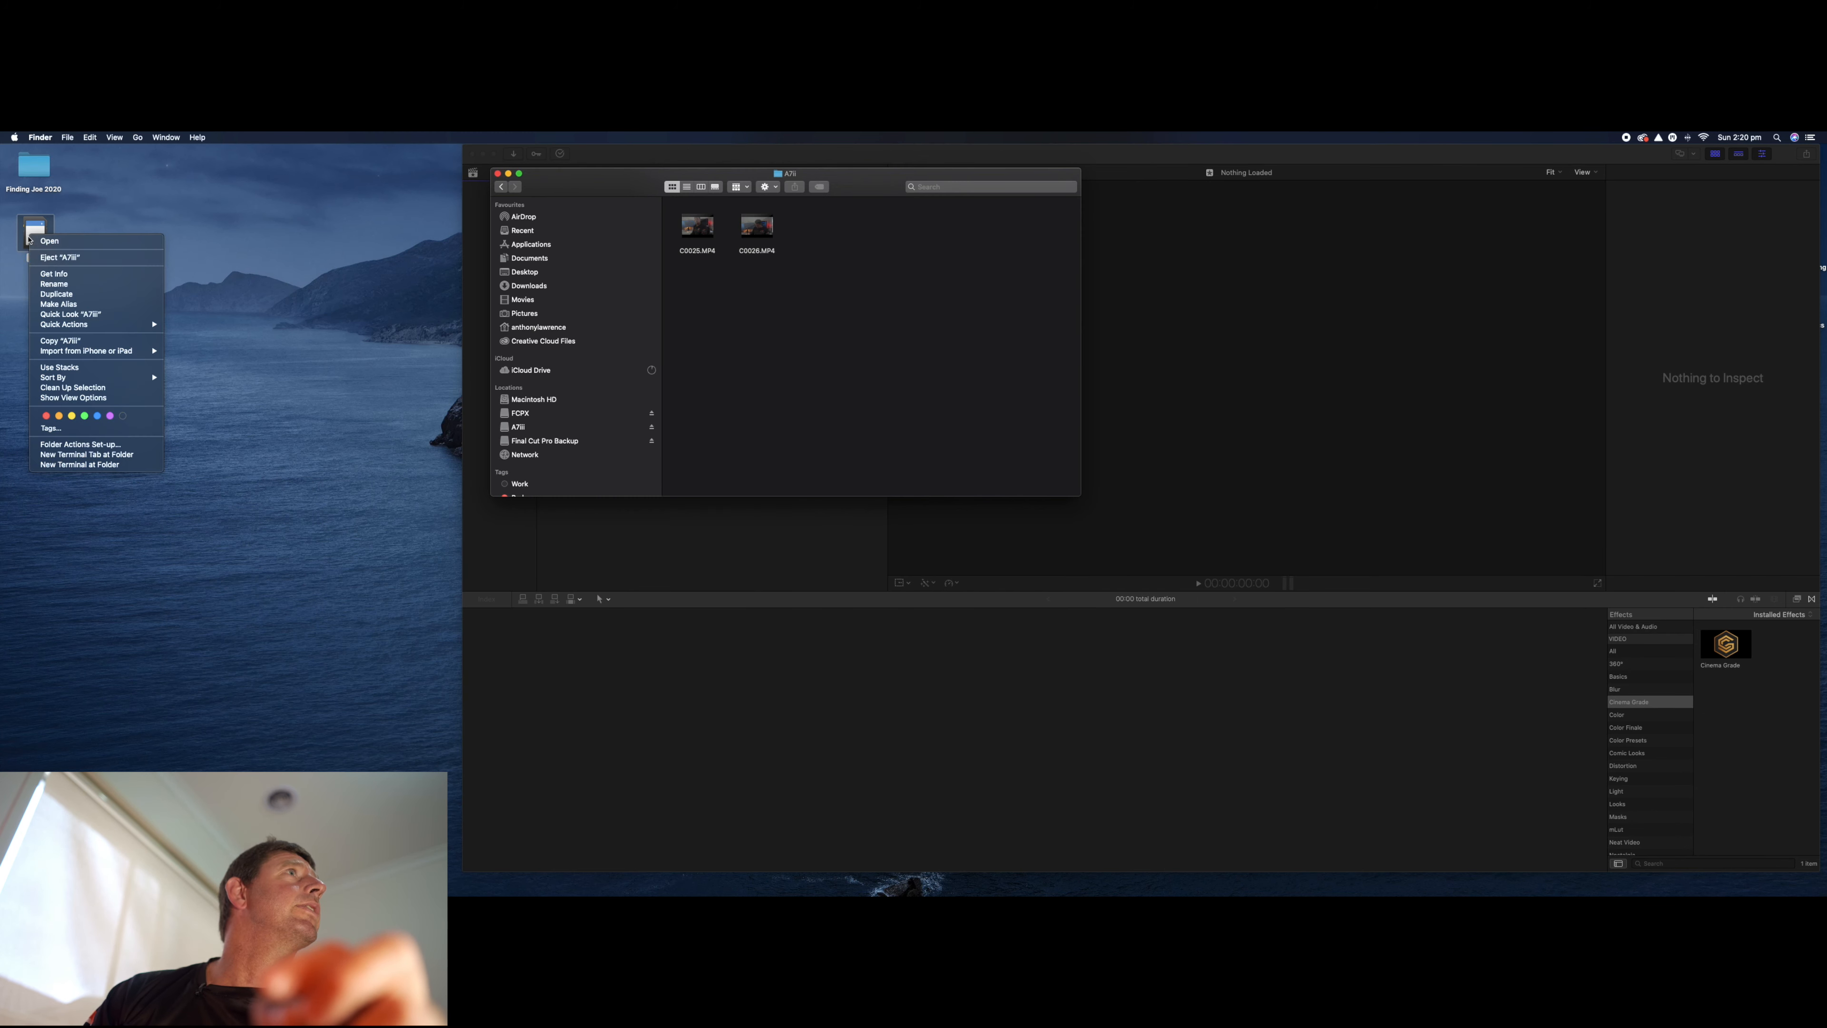
click(62, 258)
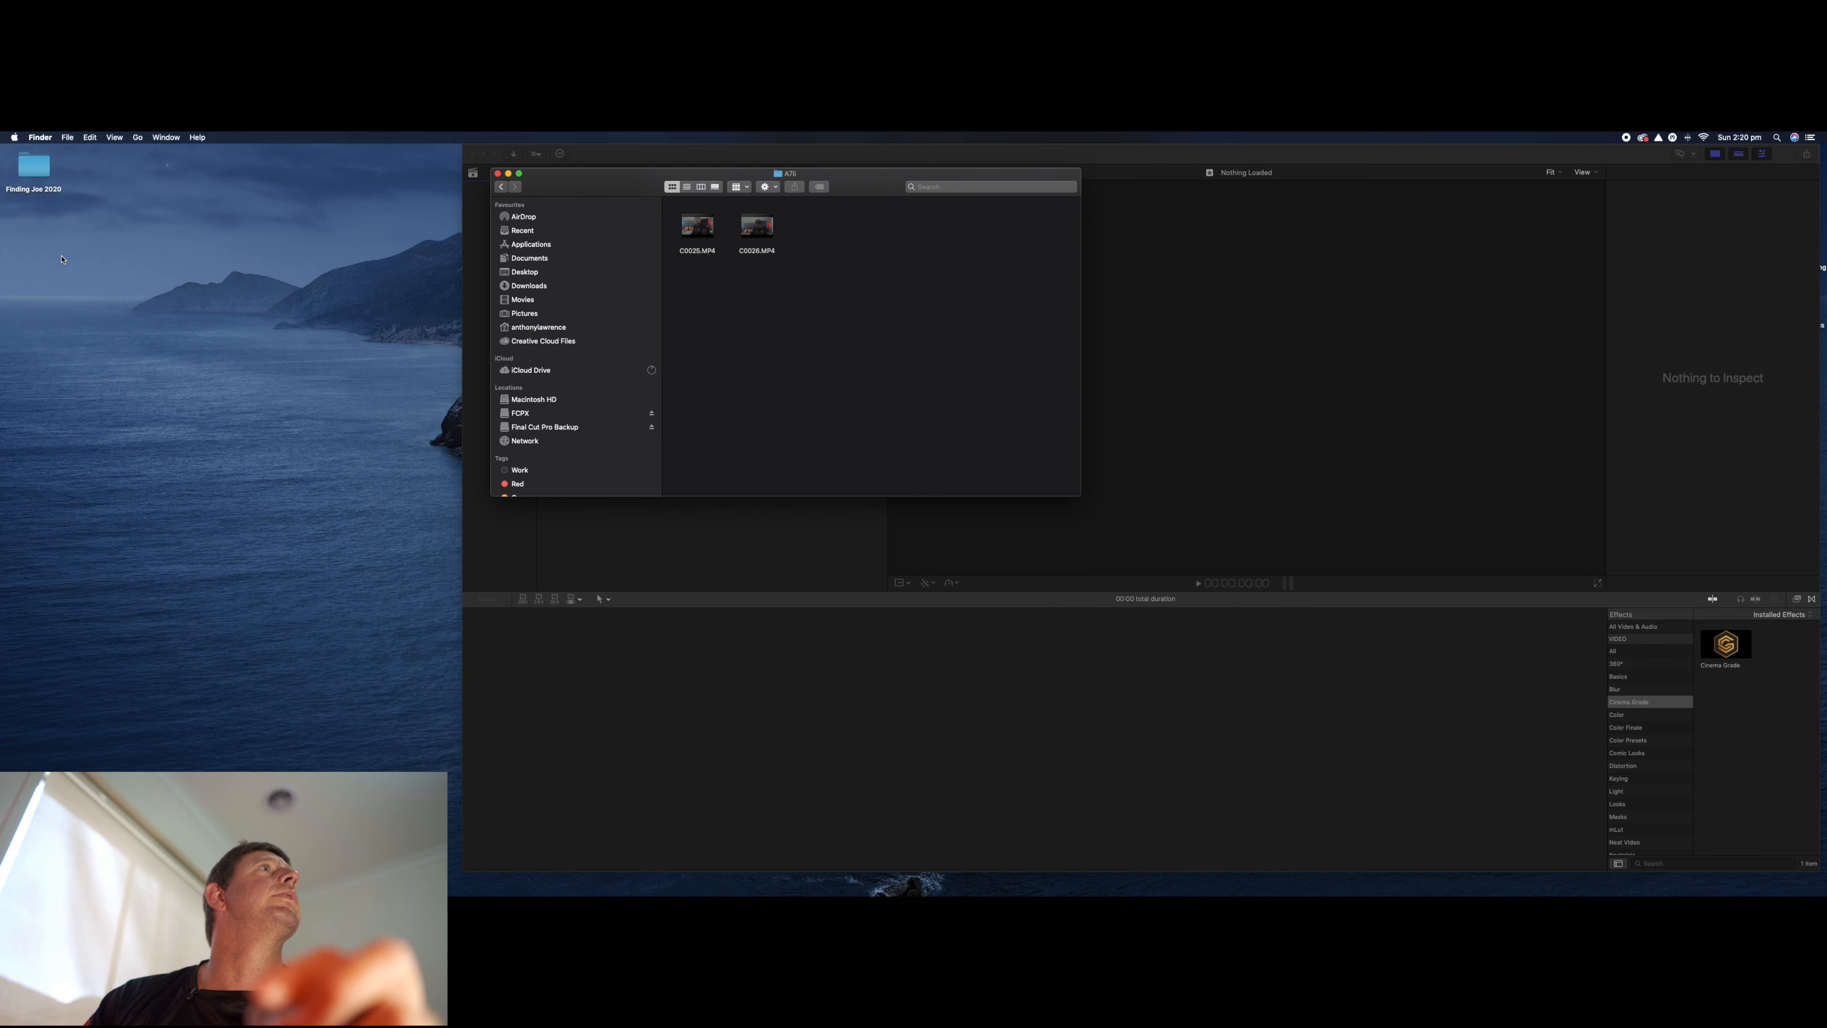
- Go back to the Video folder and open its Gopro hero 7 subfolder, moving the window clear of the desktop icons
drag(551, 182, 120, 248)
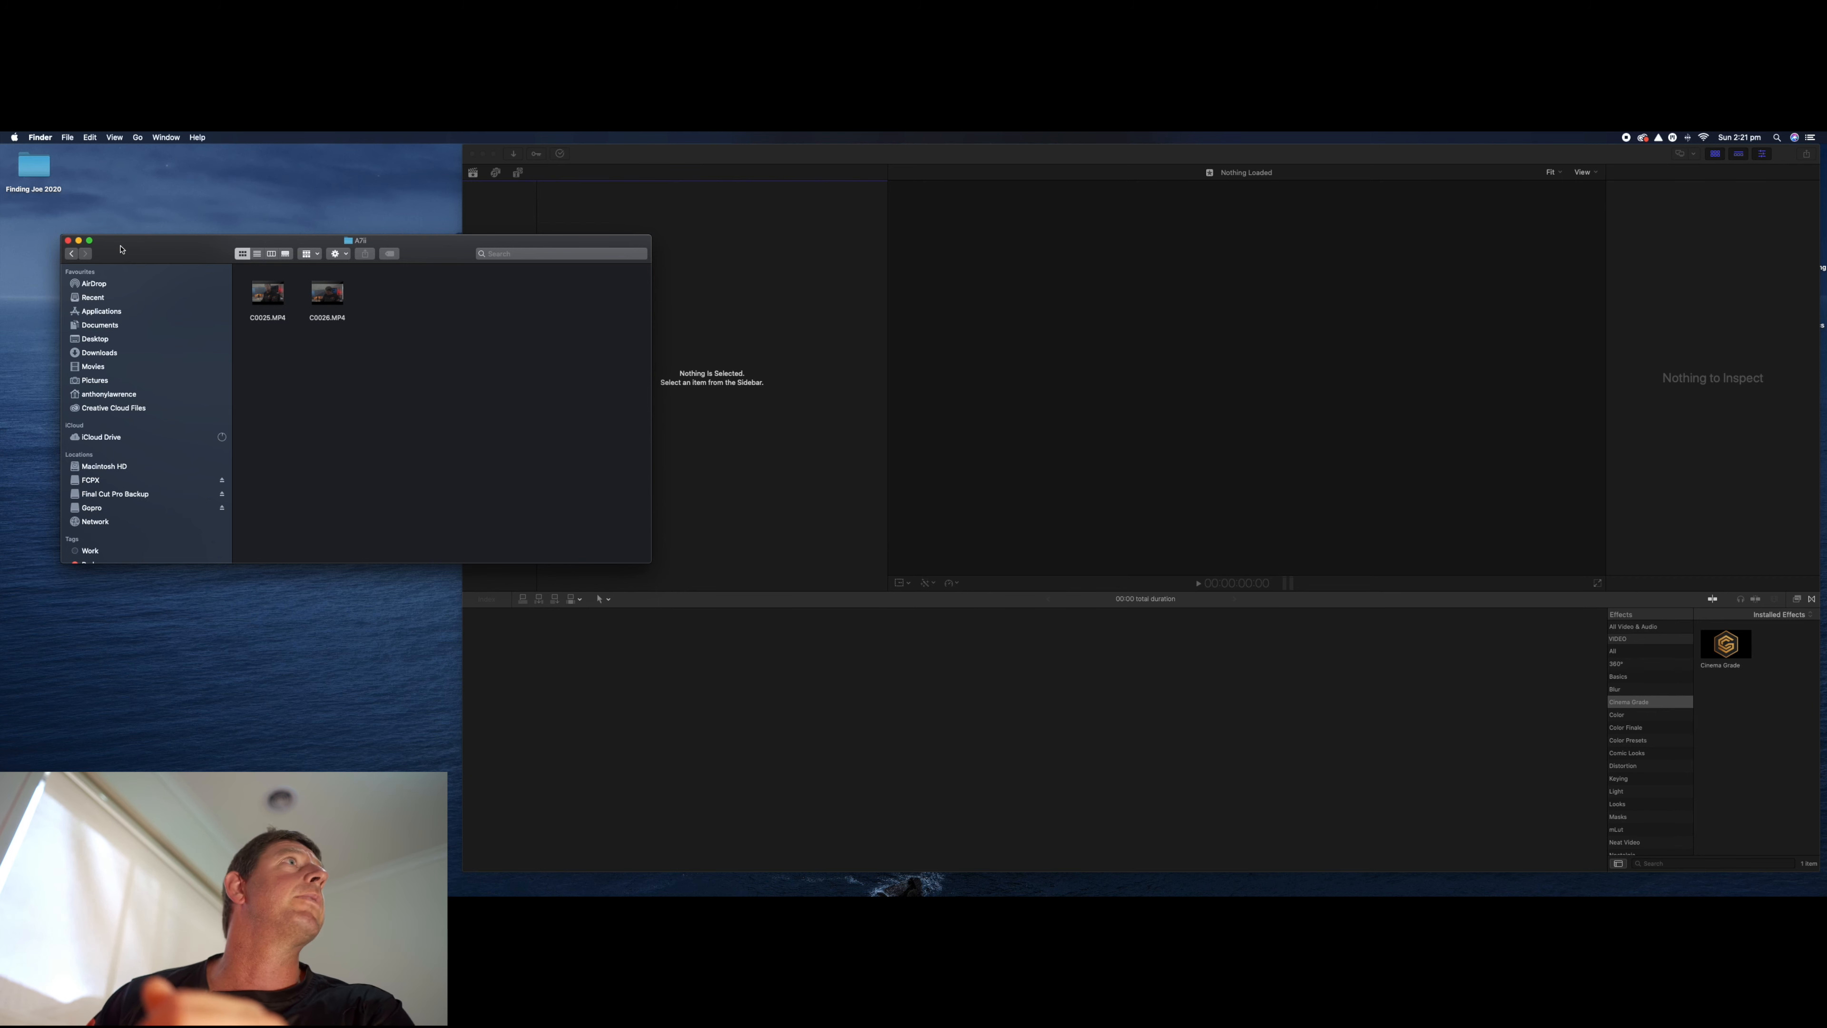
click(72, 253)
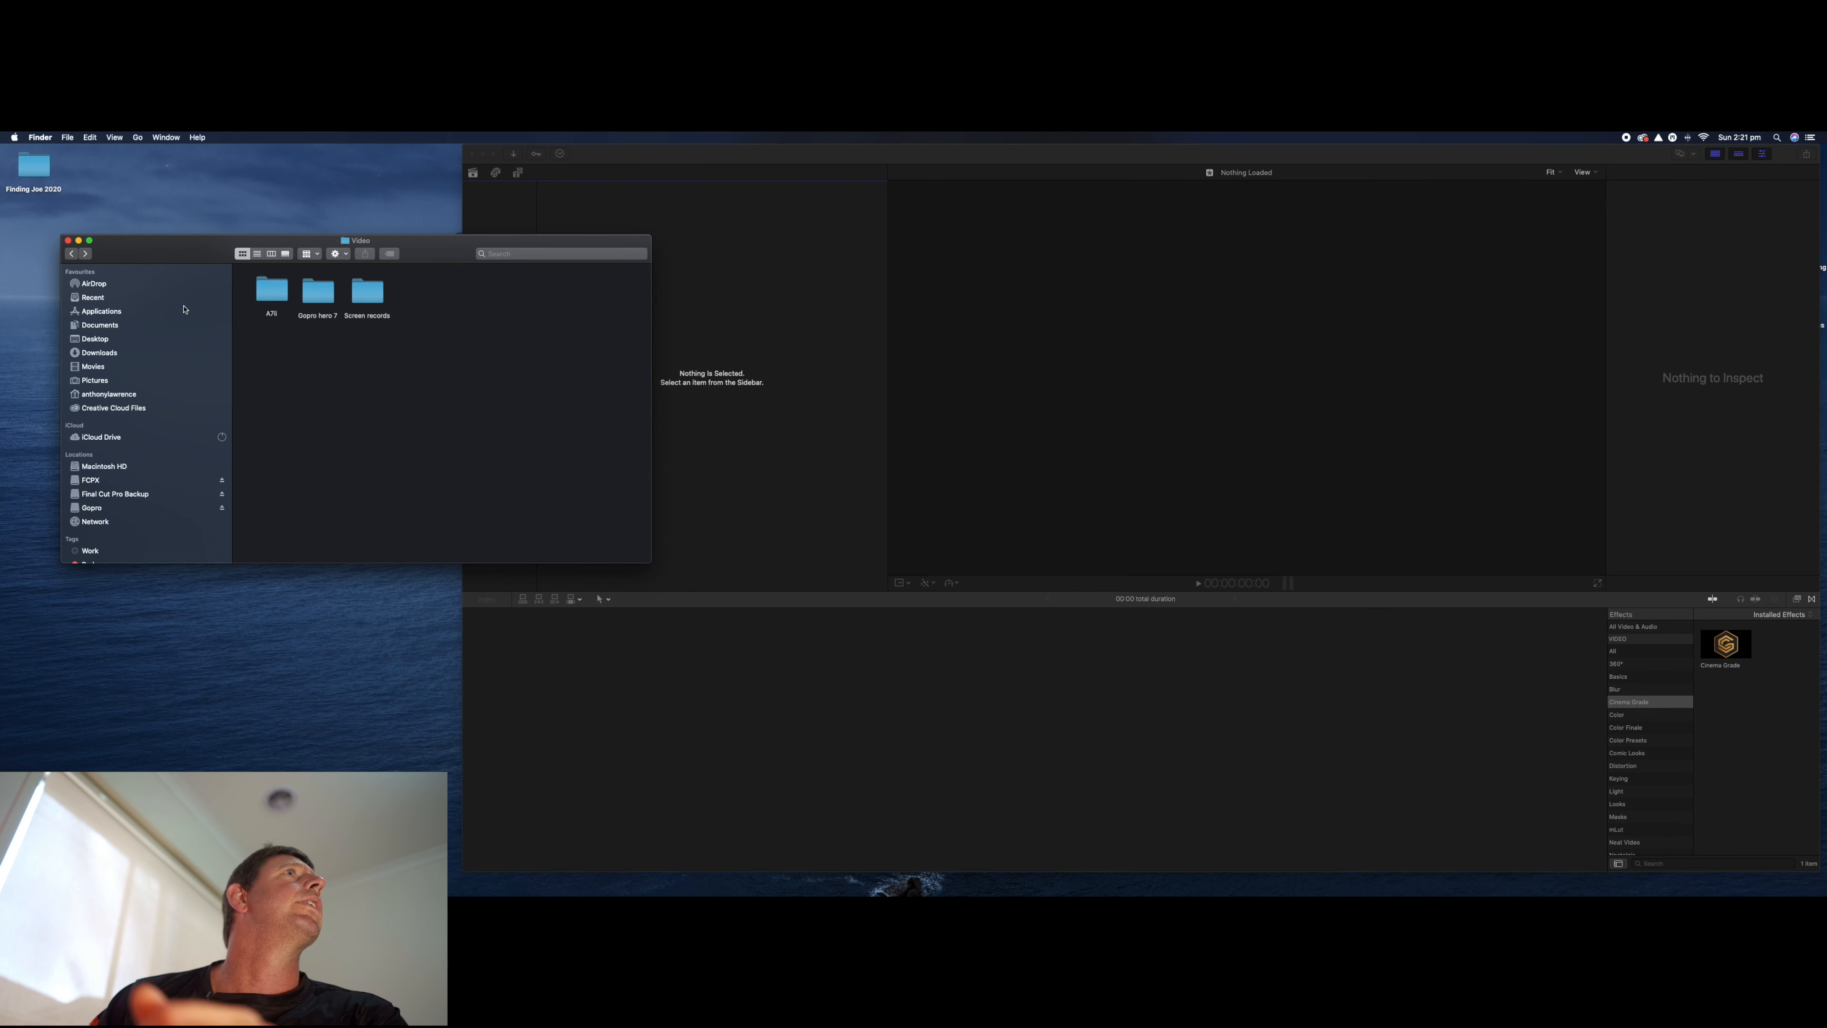
double_click(313, 302)
drag(205, 254, 479, 201)
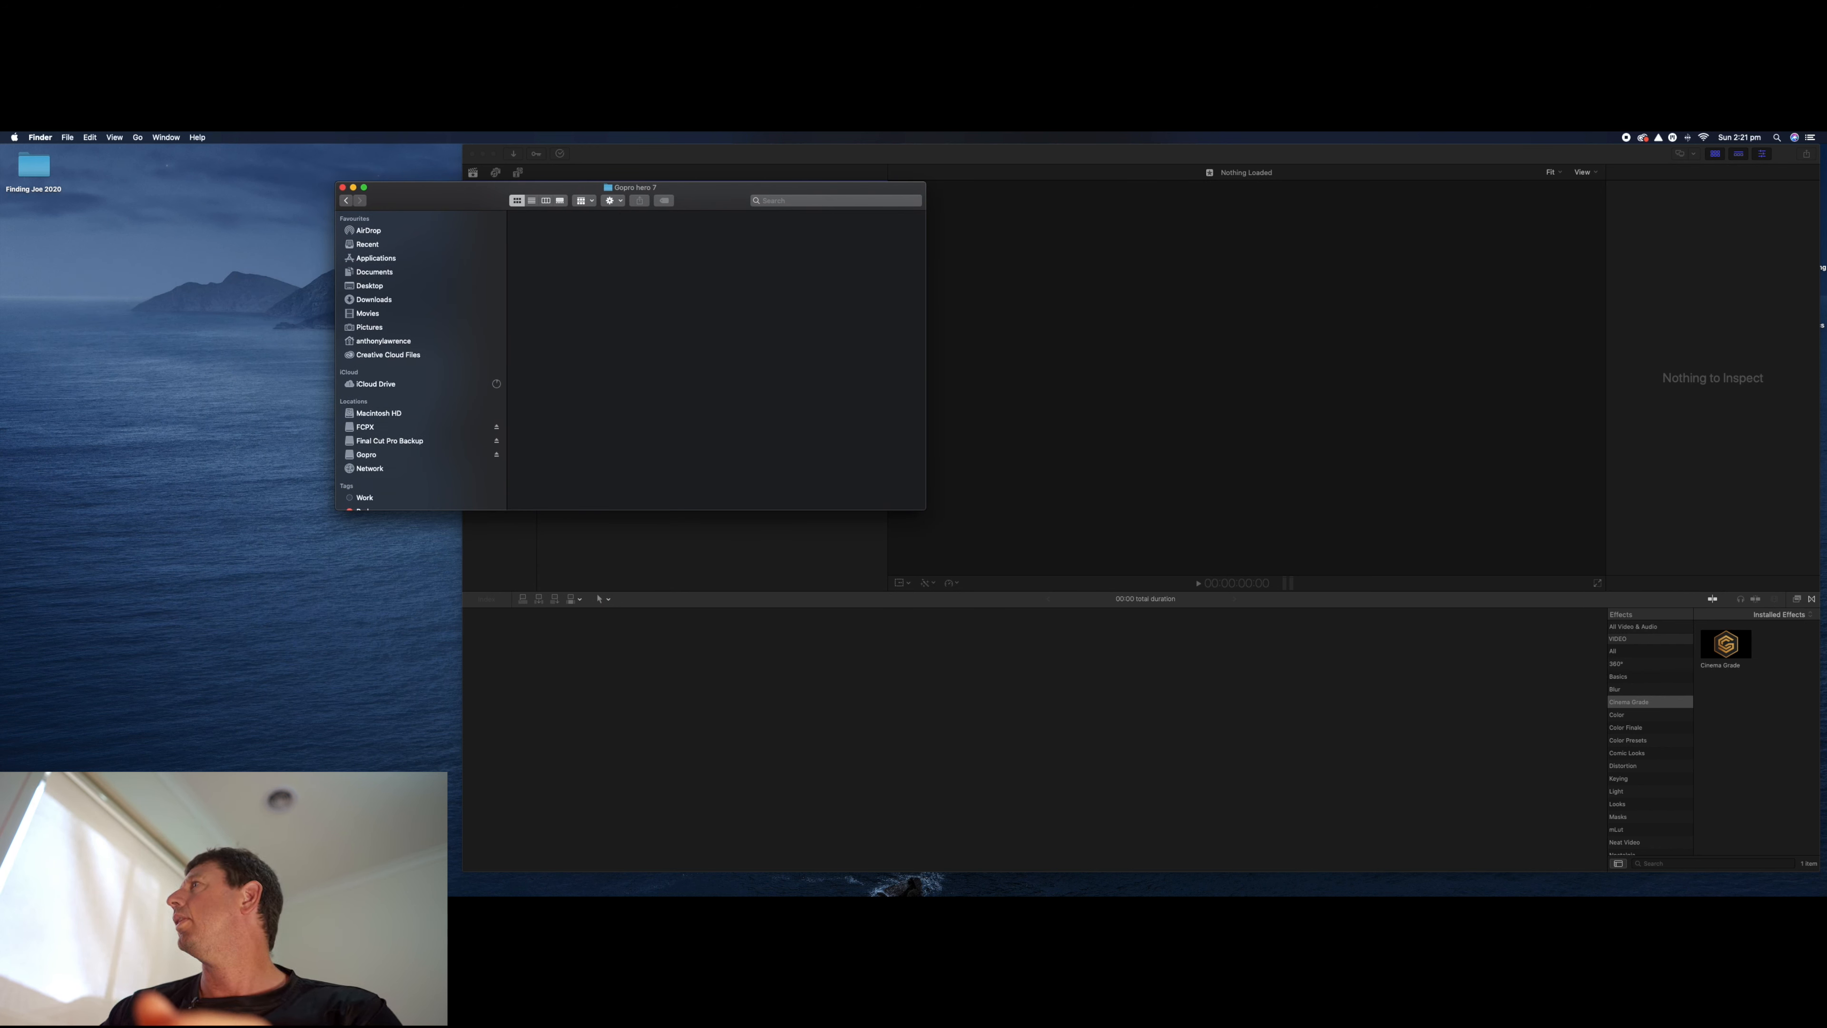
- Bring the Gopro card's icon onto this desktop and open the card through DCIM to its 100GOPRO folder
drag(1826, 547, 30, 243)
double_click(29, 242)
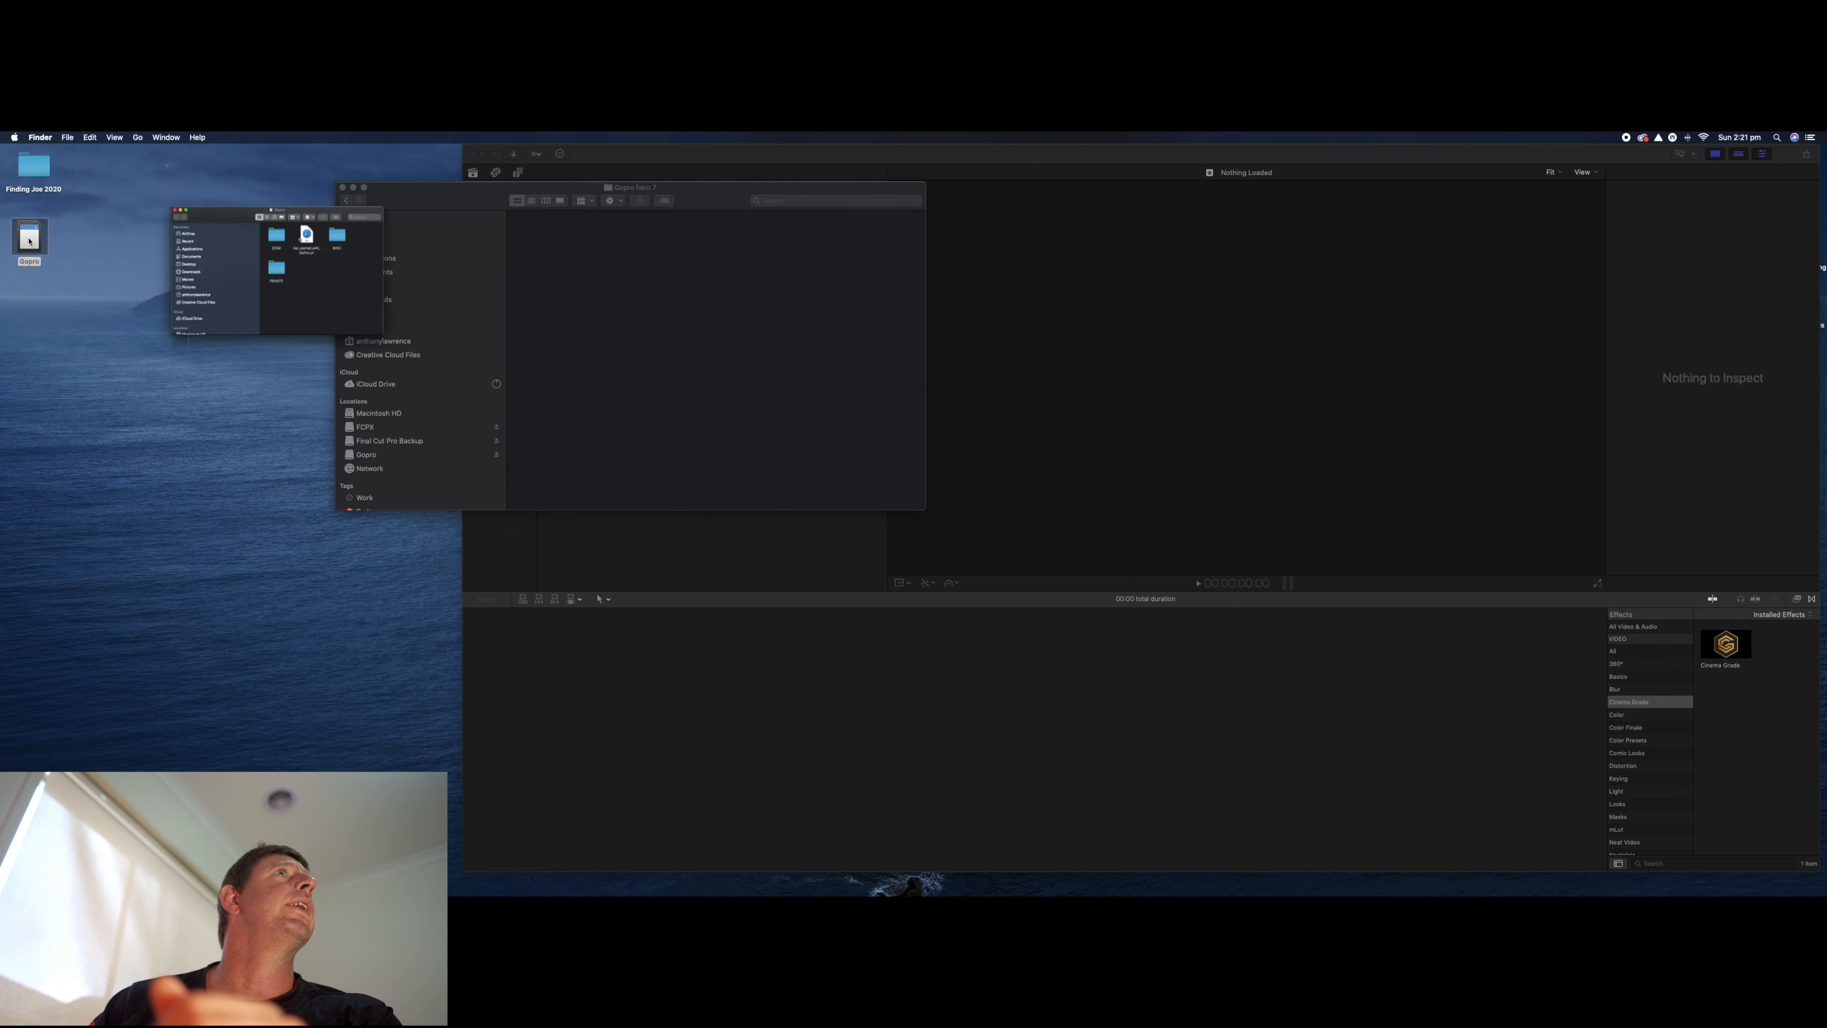
double_click(550, 249)
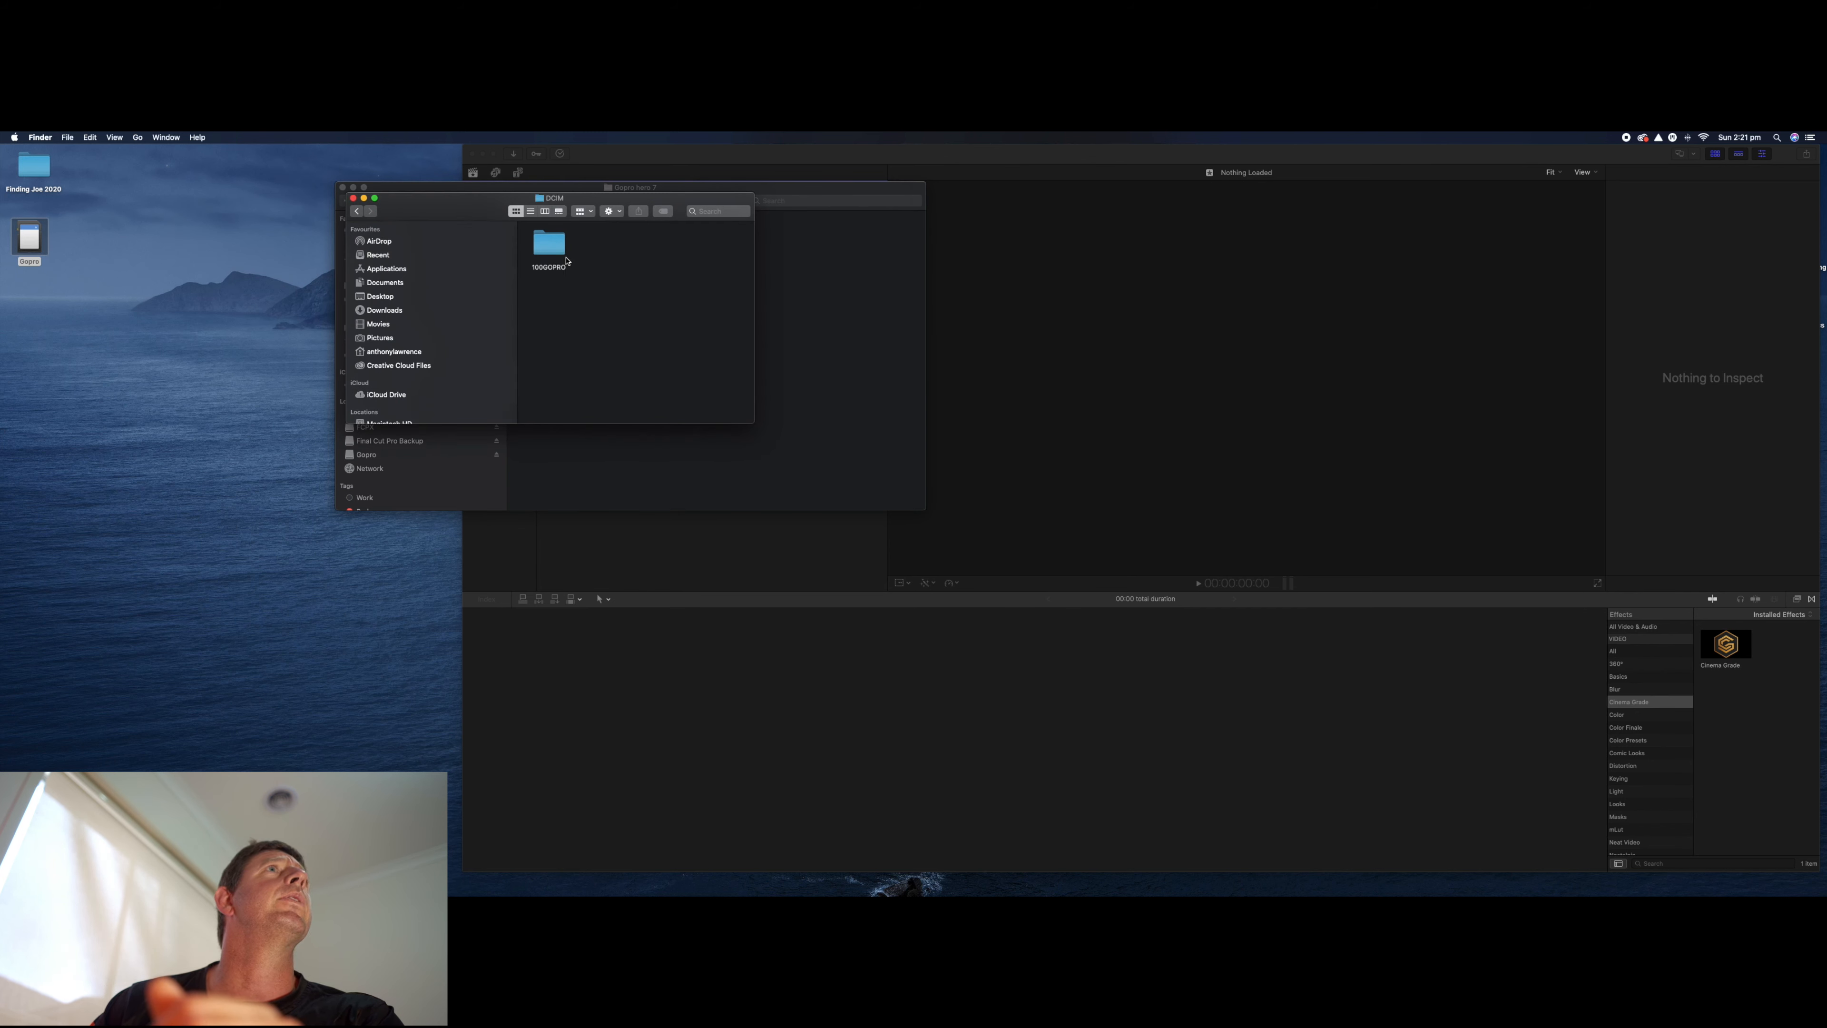
double_click(549, 246)
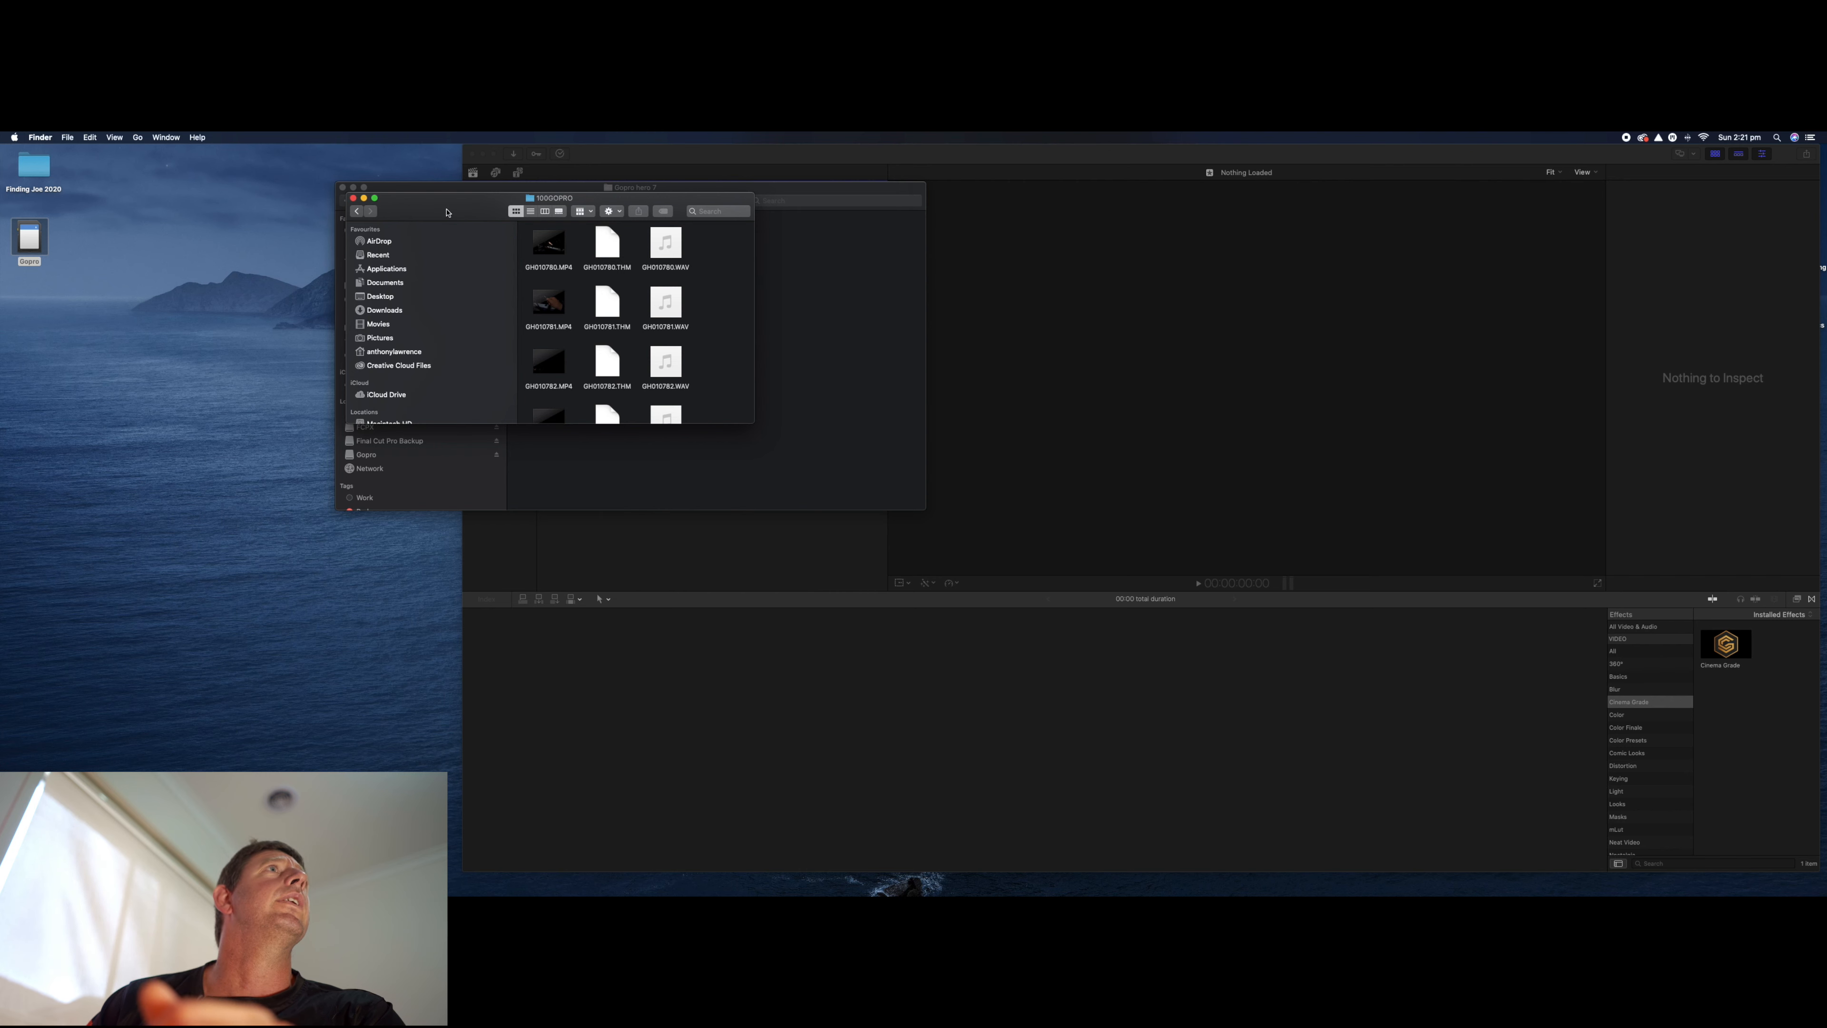
- Copy the clip GH010780.MP4 from the Gopro card into the Gopro hero 7 folder and close the card's window
drag(446, 212, 228, 499)
drag(340, 535, 579, 247)
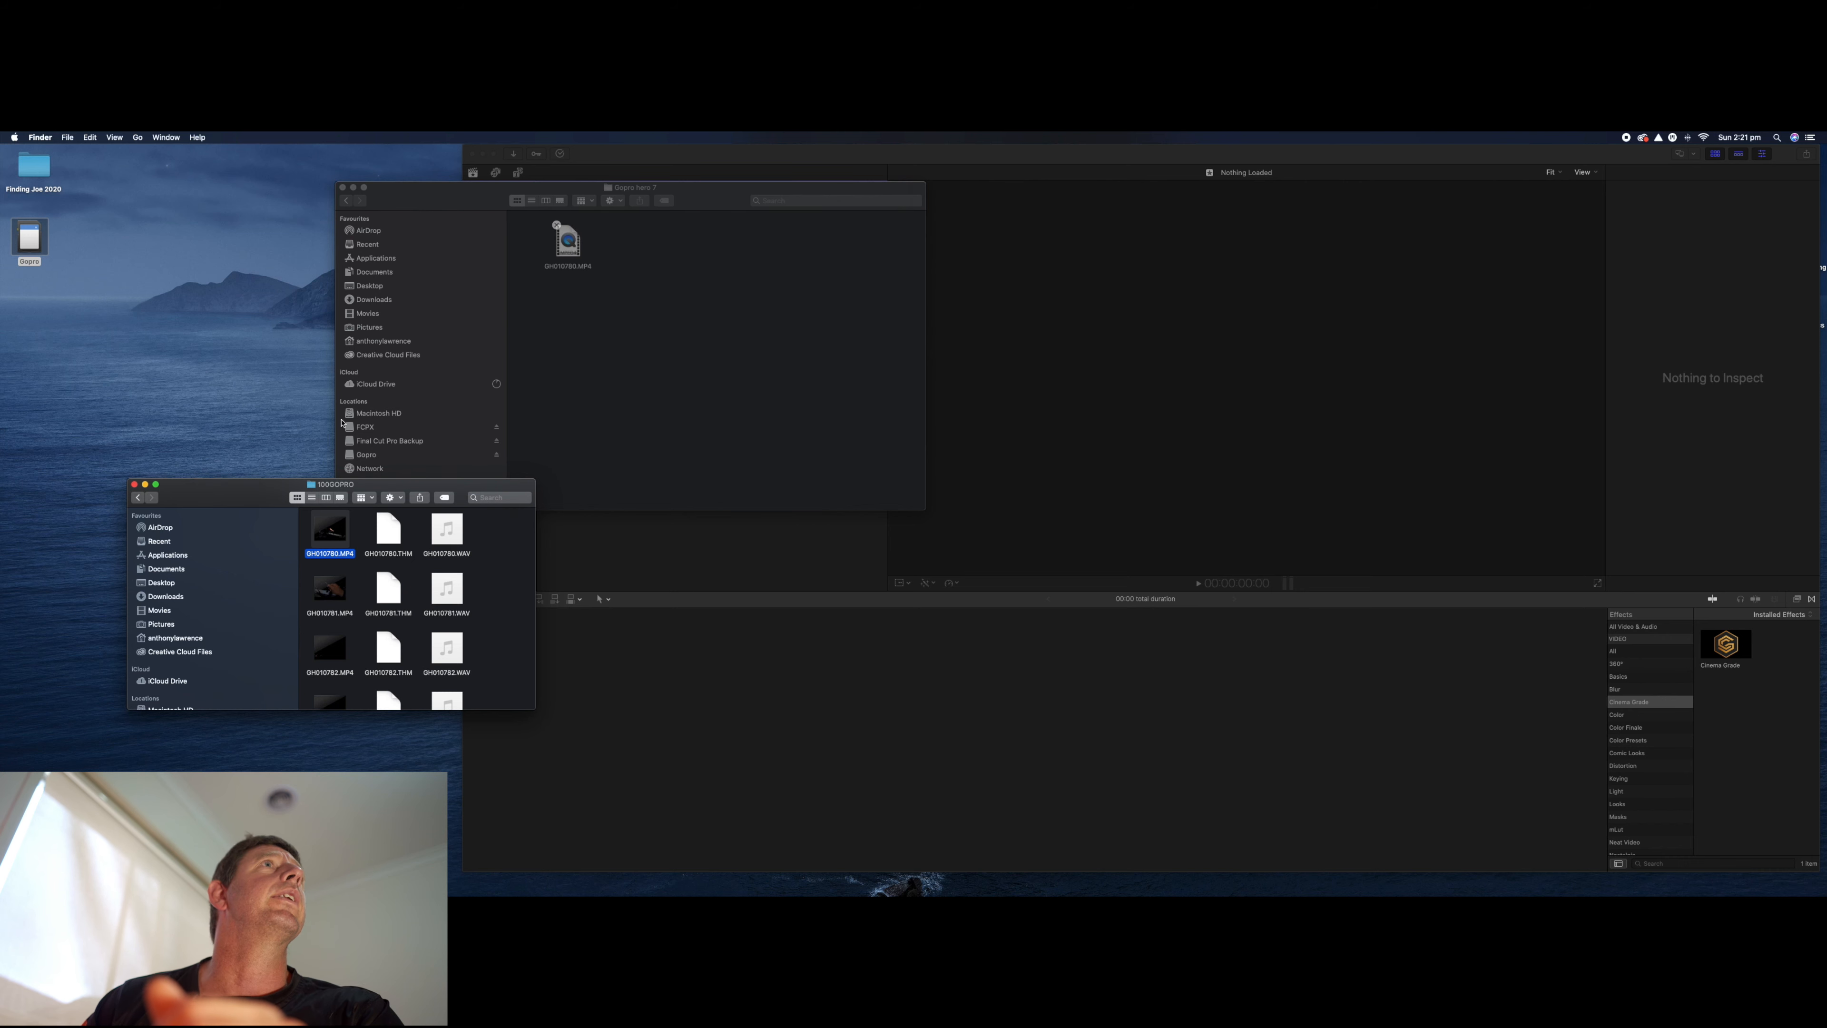
click(134, 485)
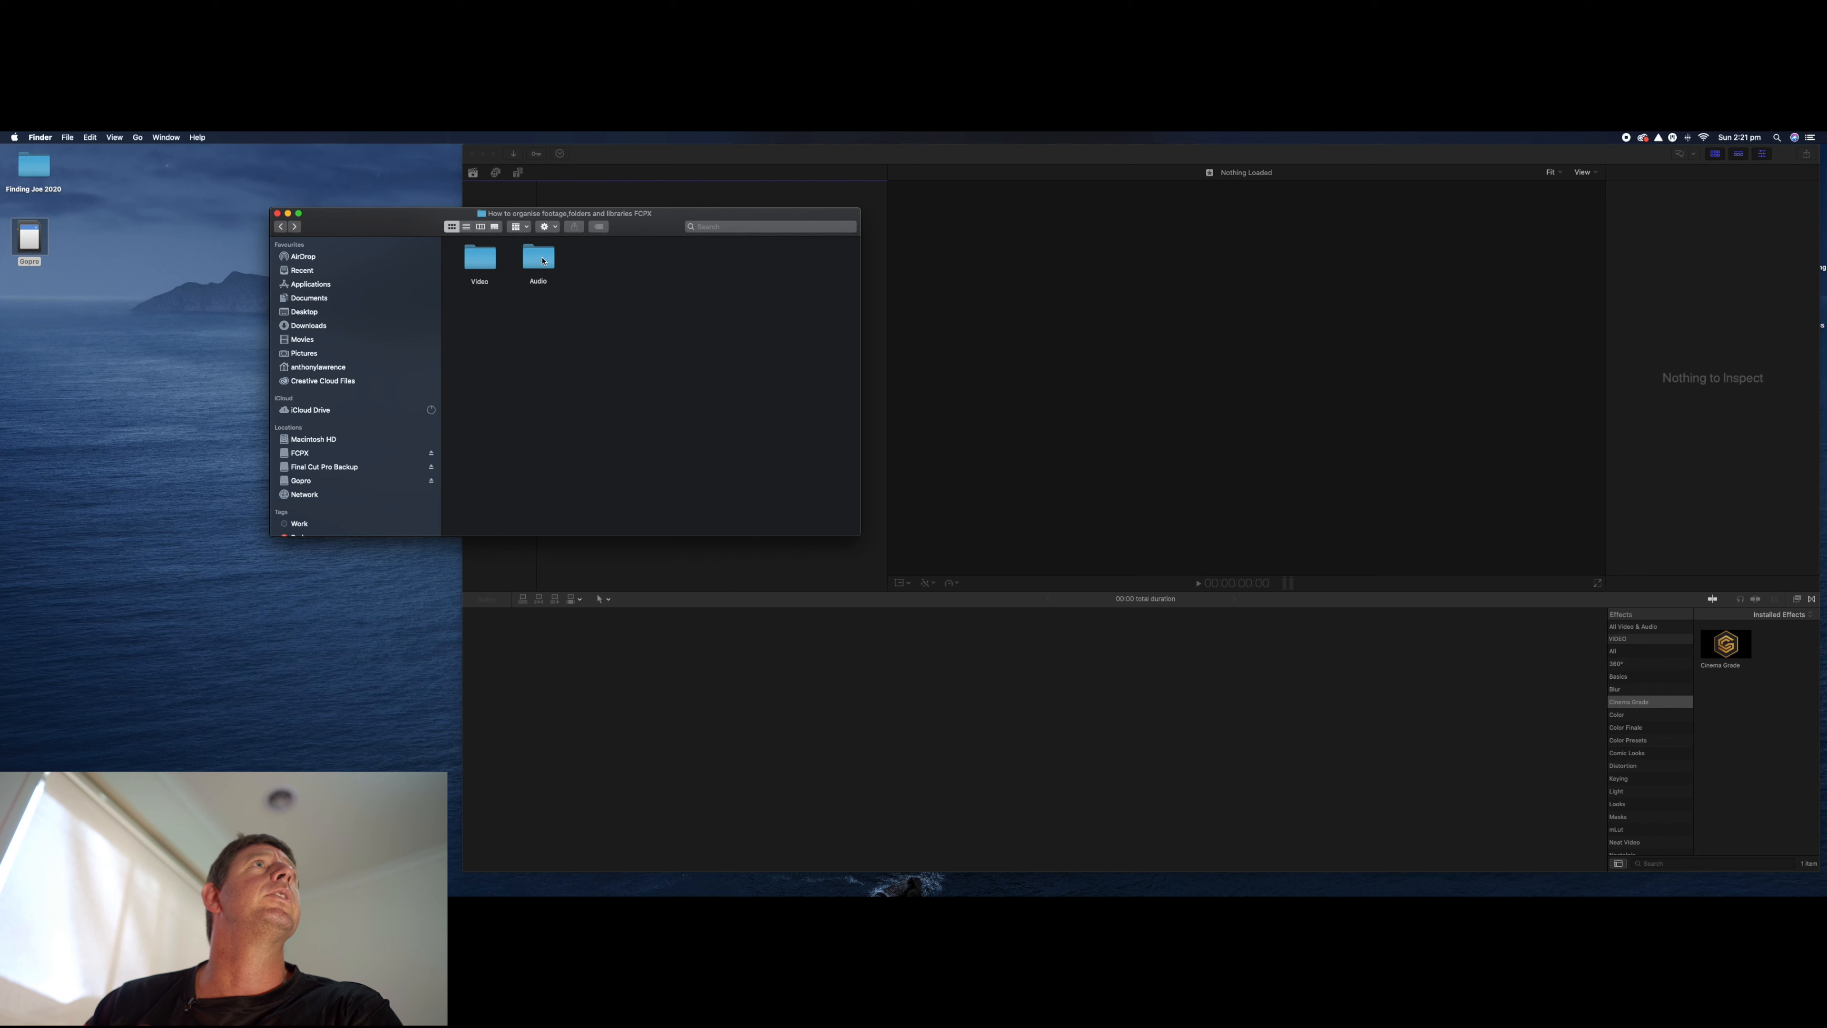
- Open the first subfolder in the project's Audio folder and place the audio recording in it
double_click(542, 262)
click(481, 266)
double_click(481, 267)
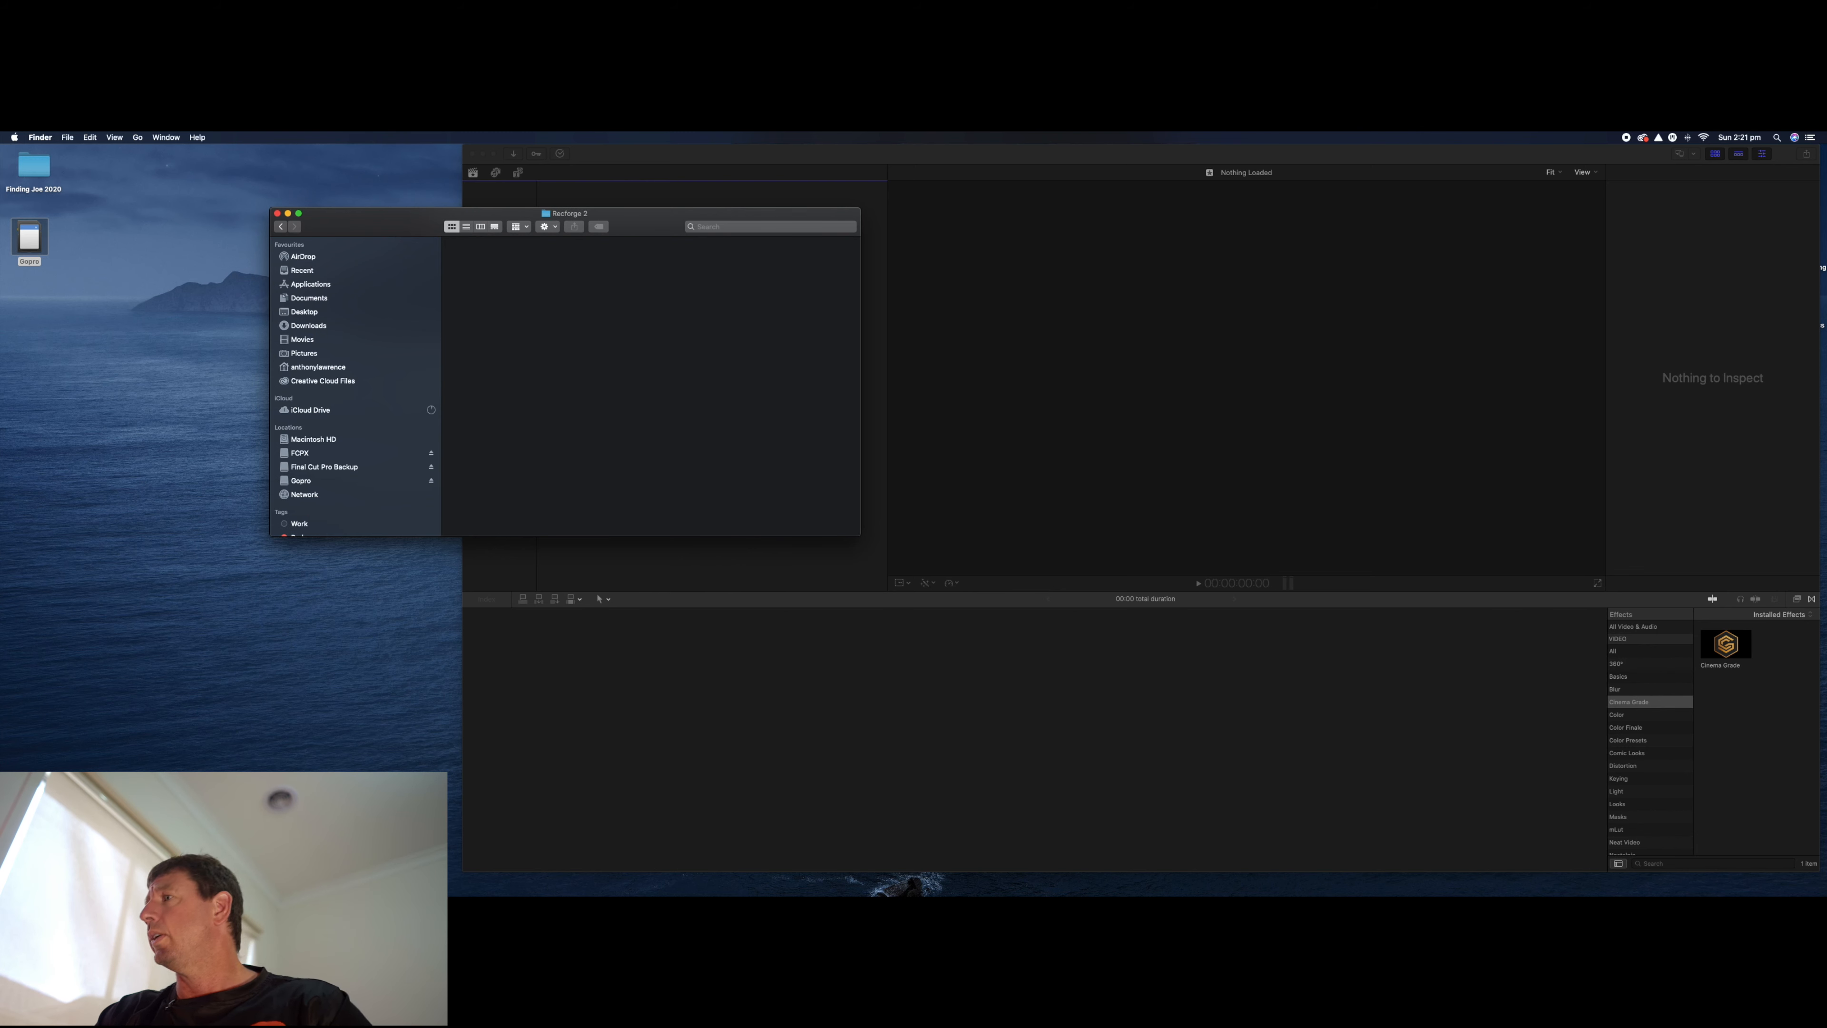
key(super+Tab)
drag(951, 528, 475, 263)
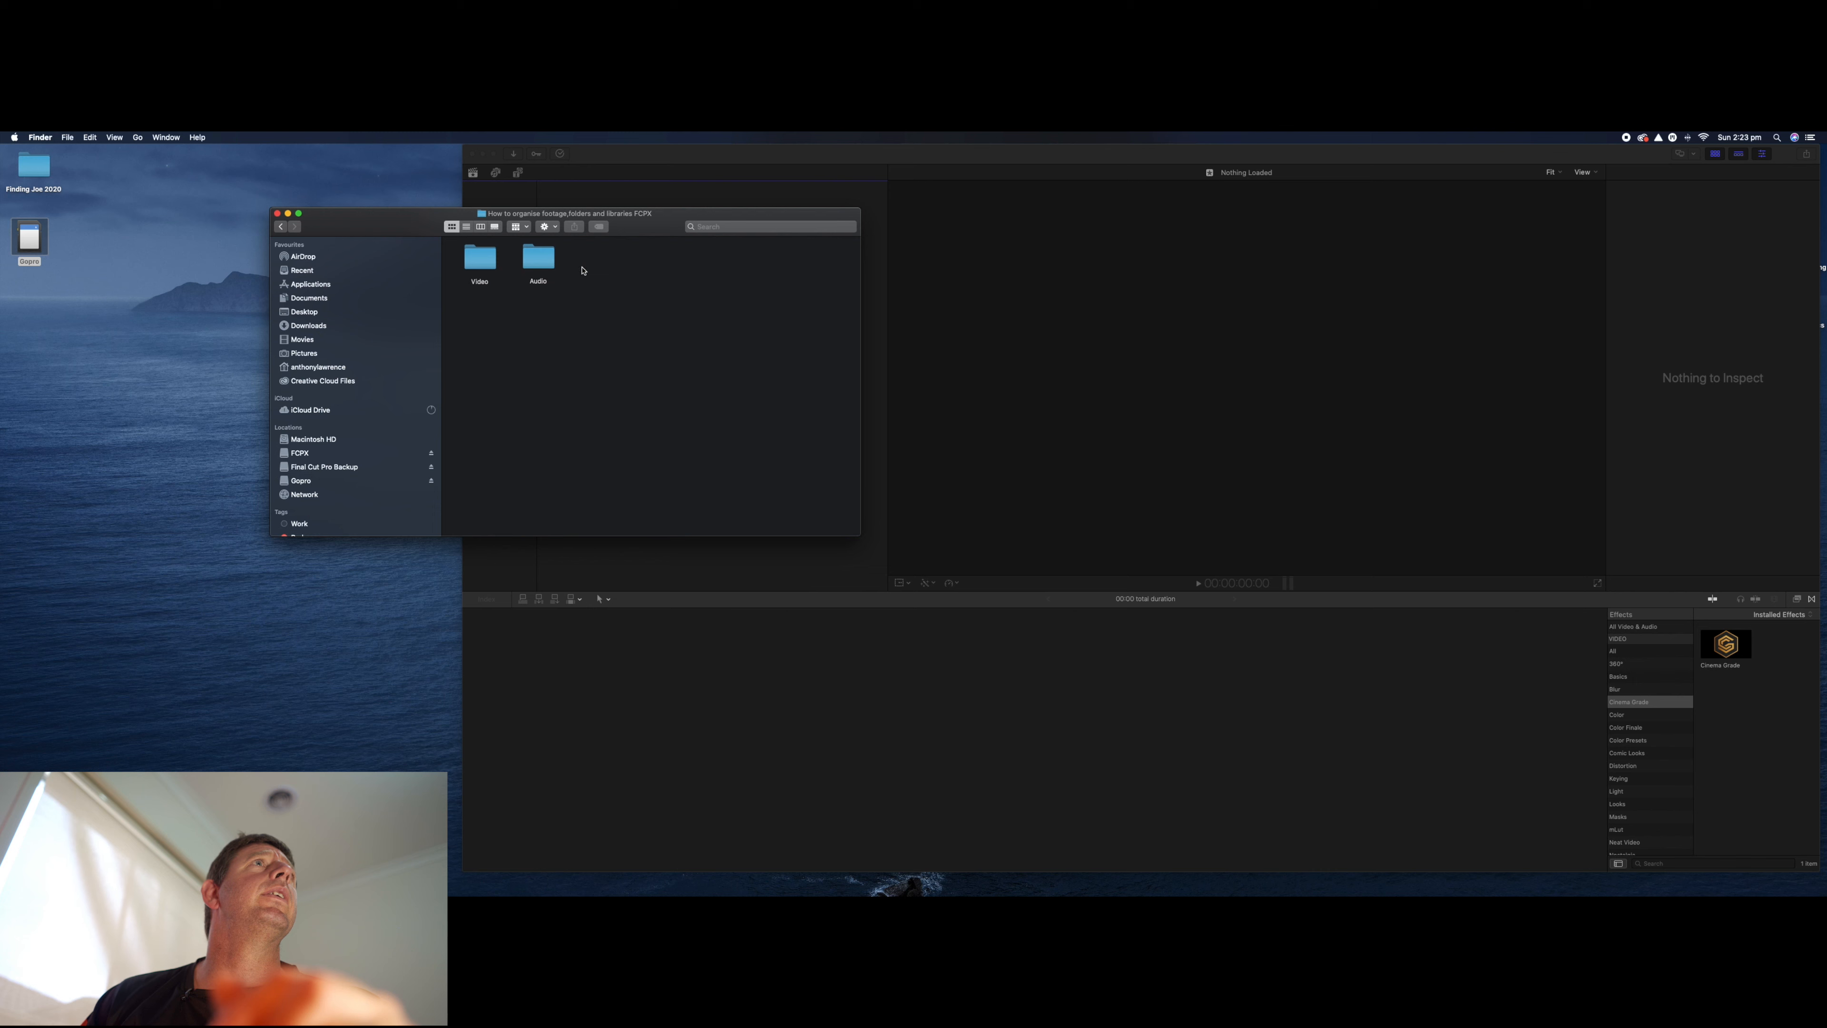
- Create a folder named FCPX Library beside Video and Audio in the project folder
right_click(582, 270)
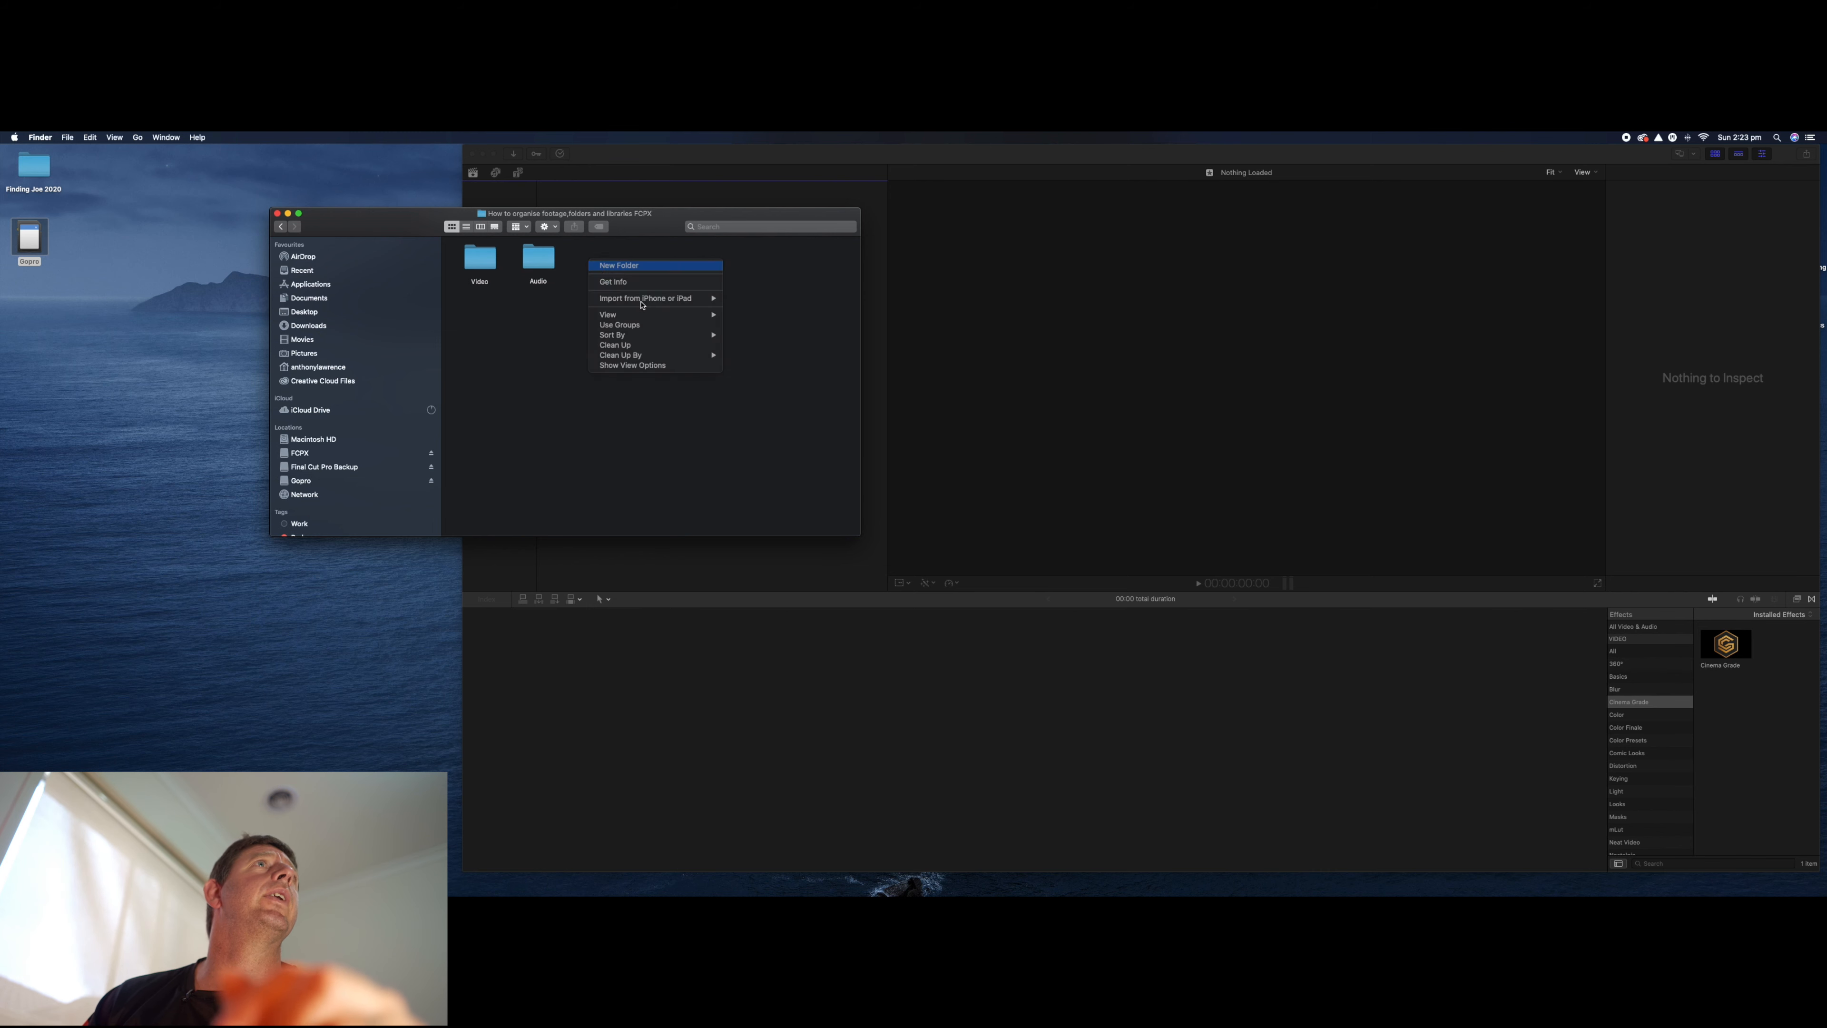
click(633, 267)
text(FCPX)
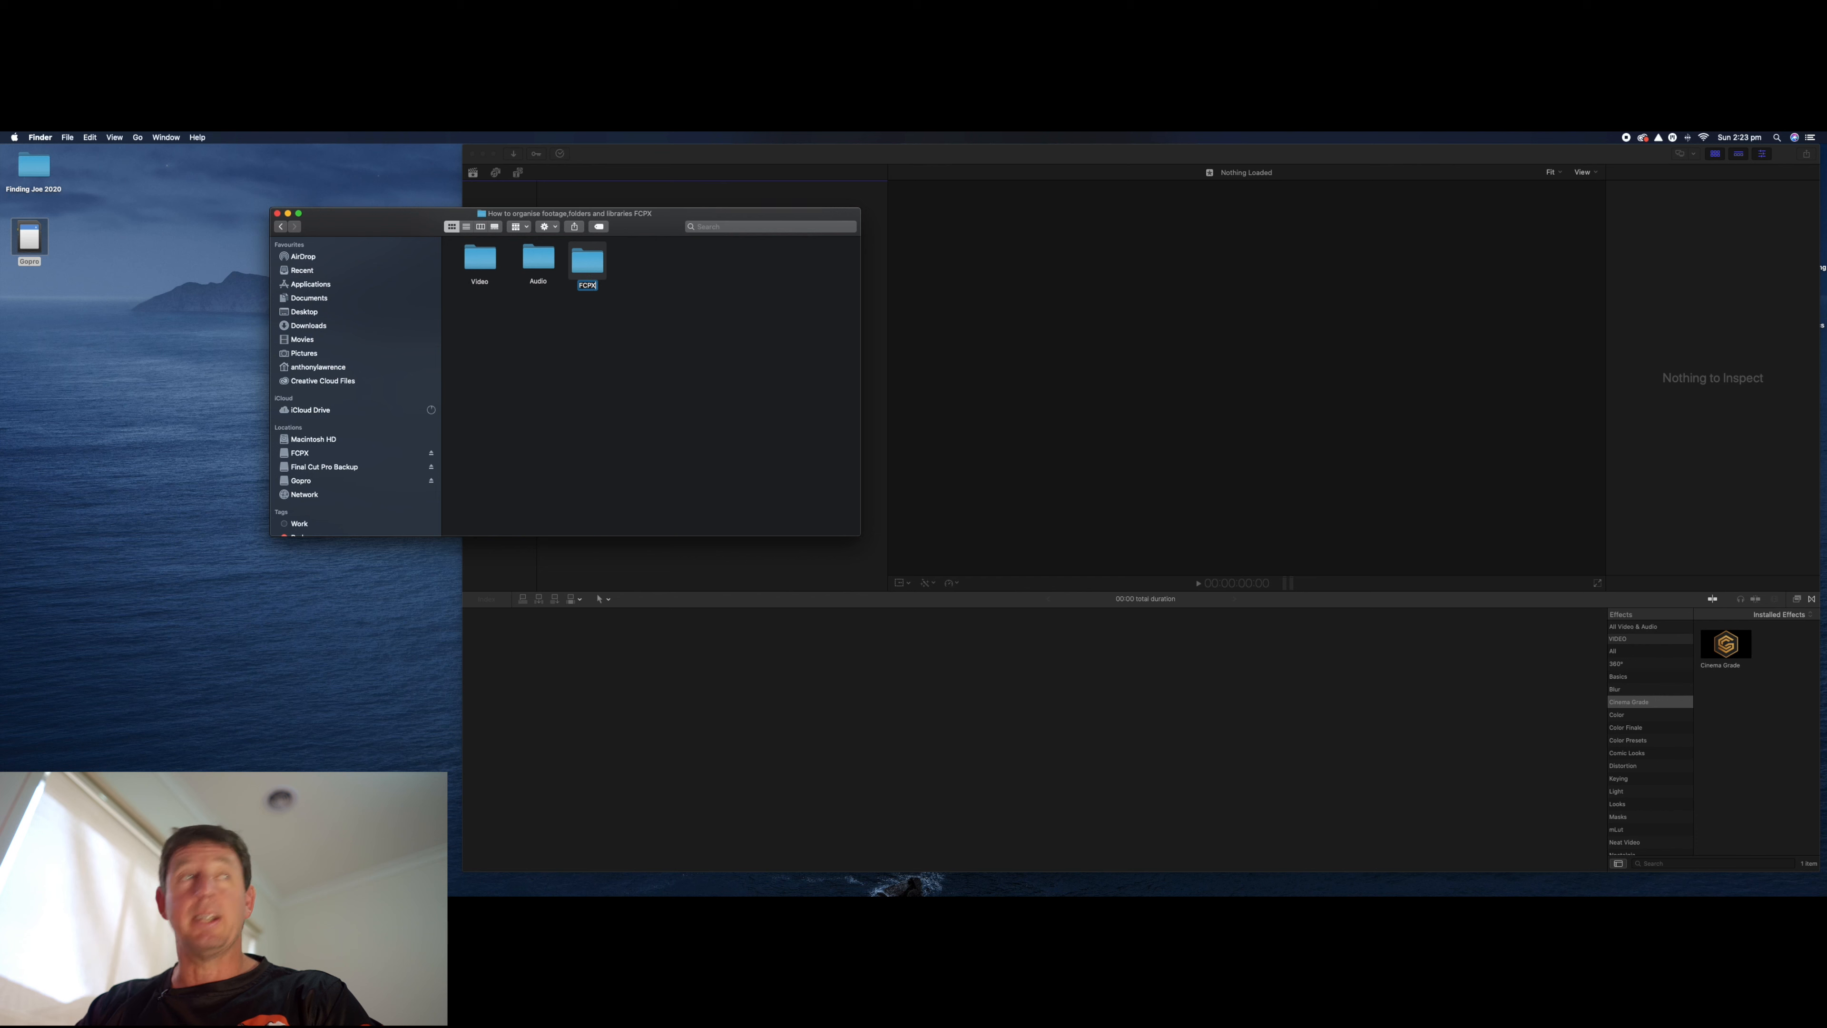
text( Li)
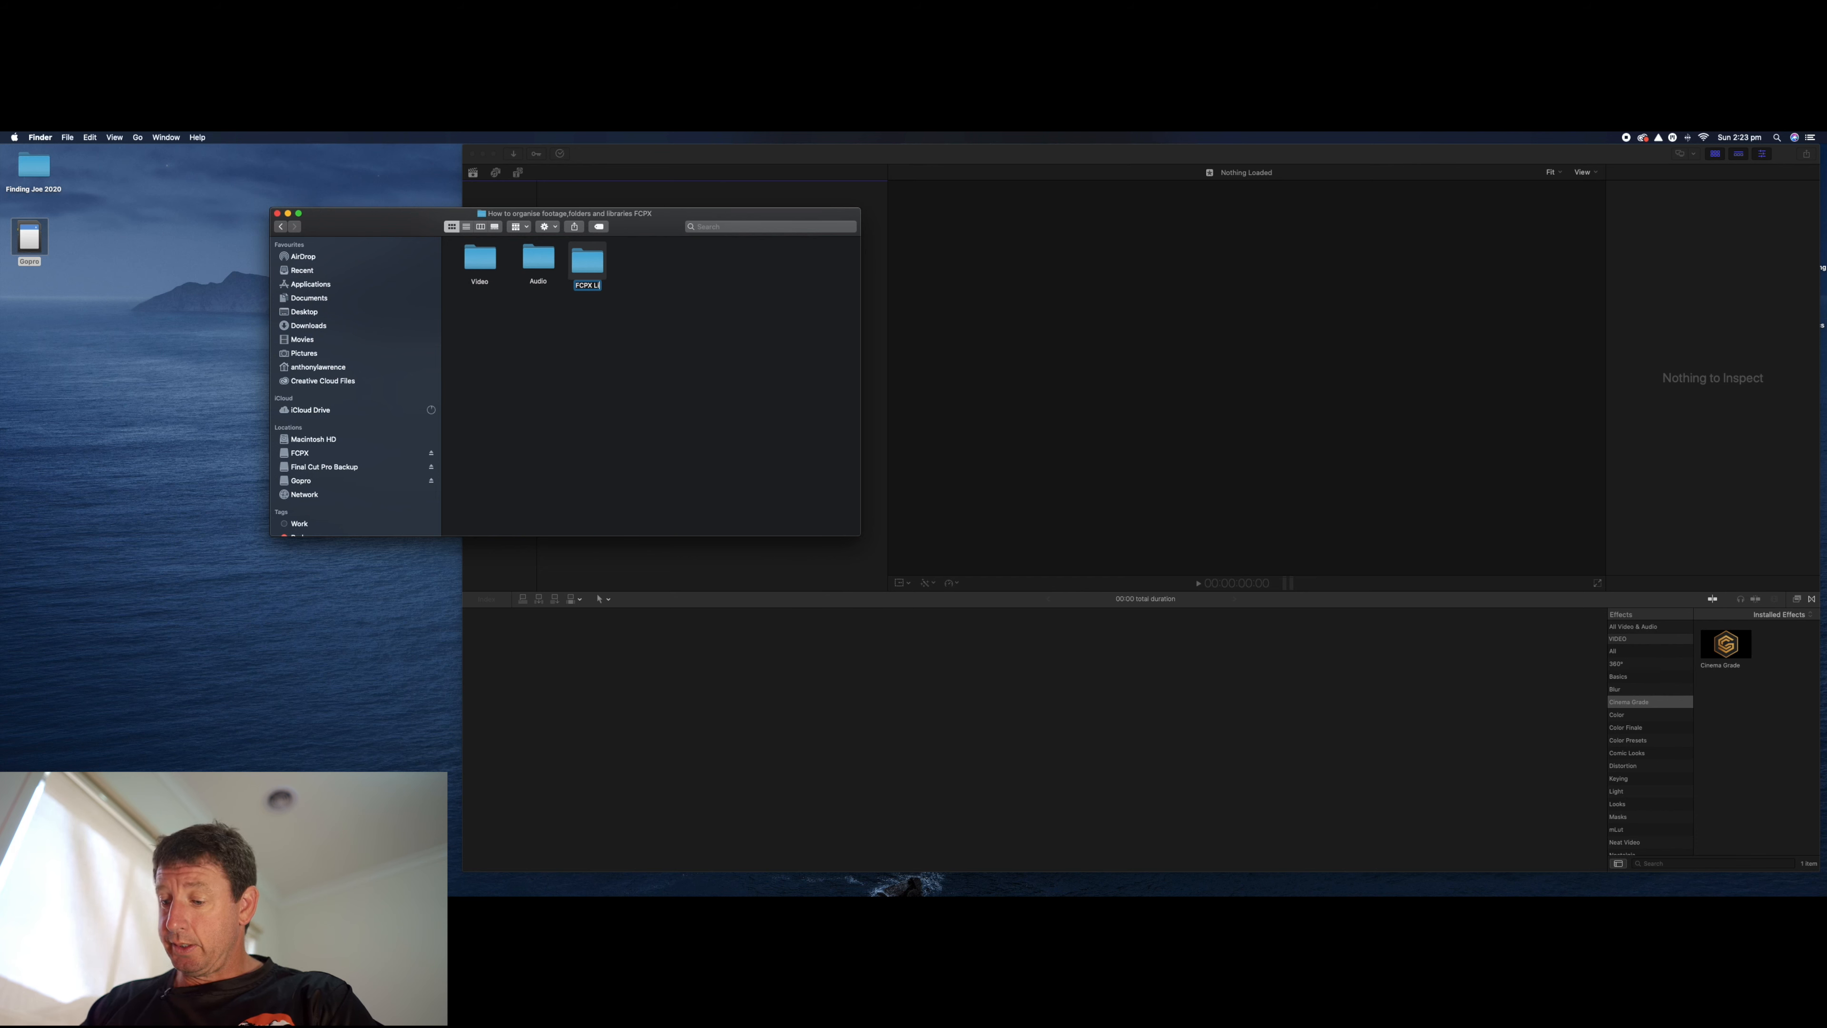
text(brary)
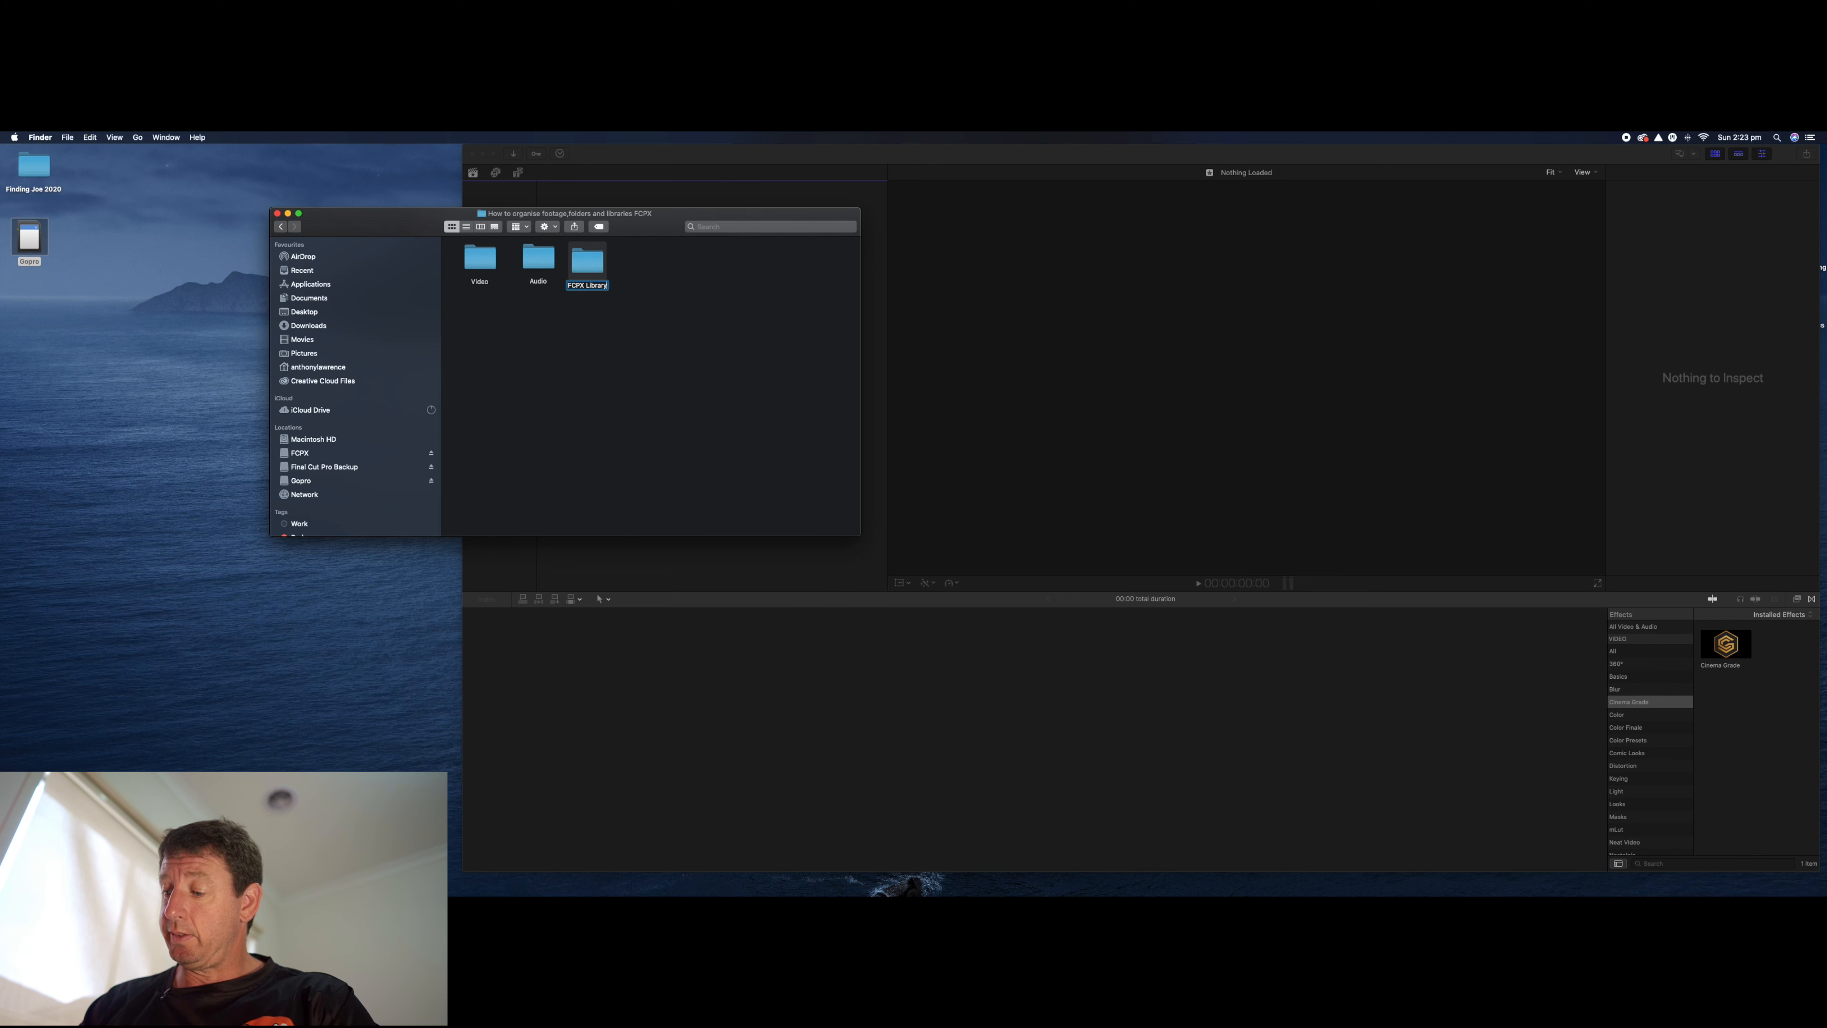
key(Return)
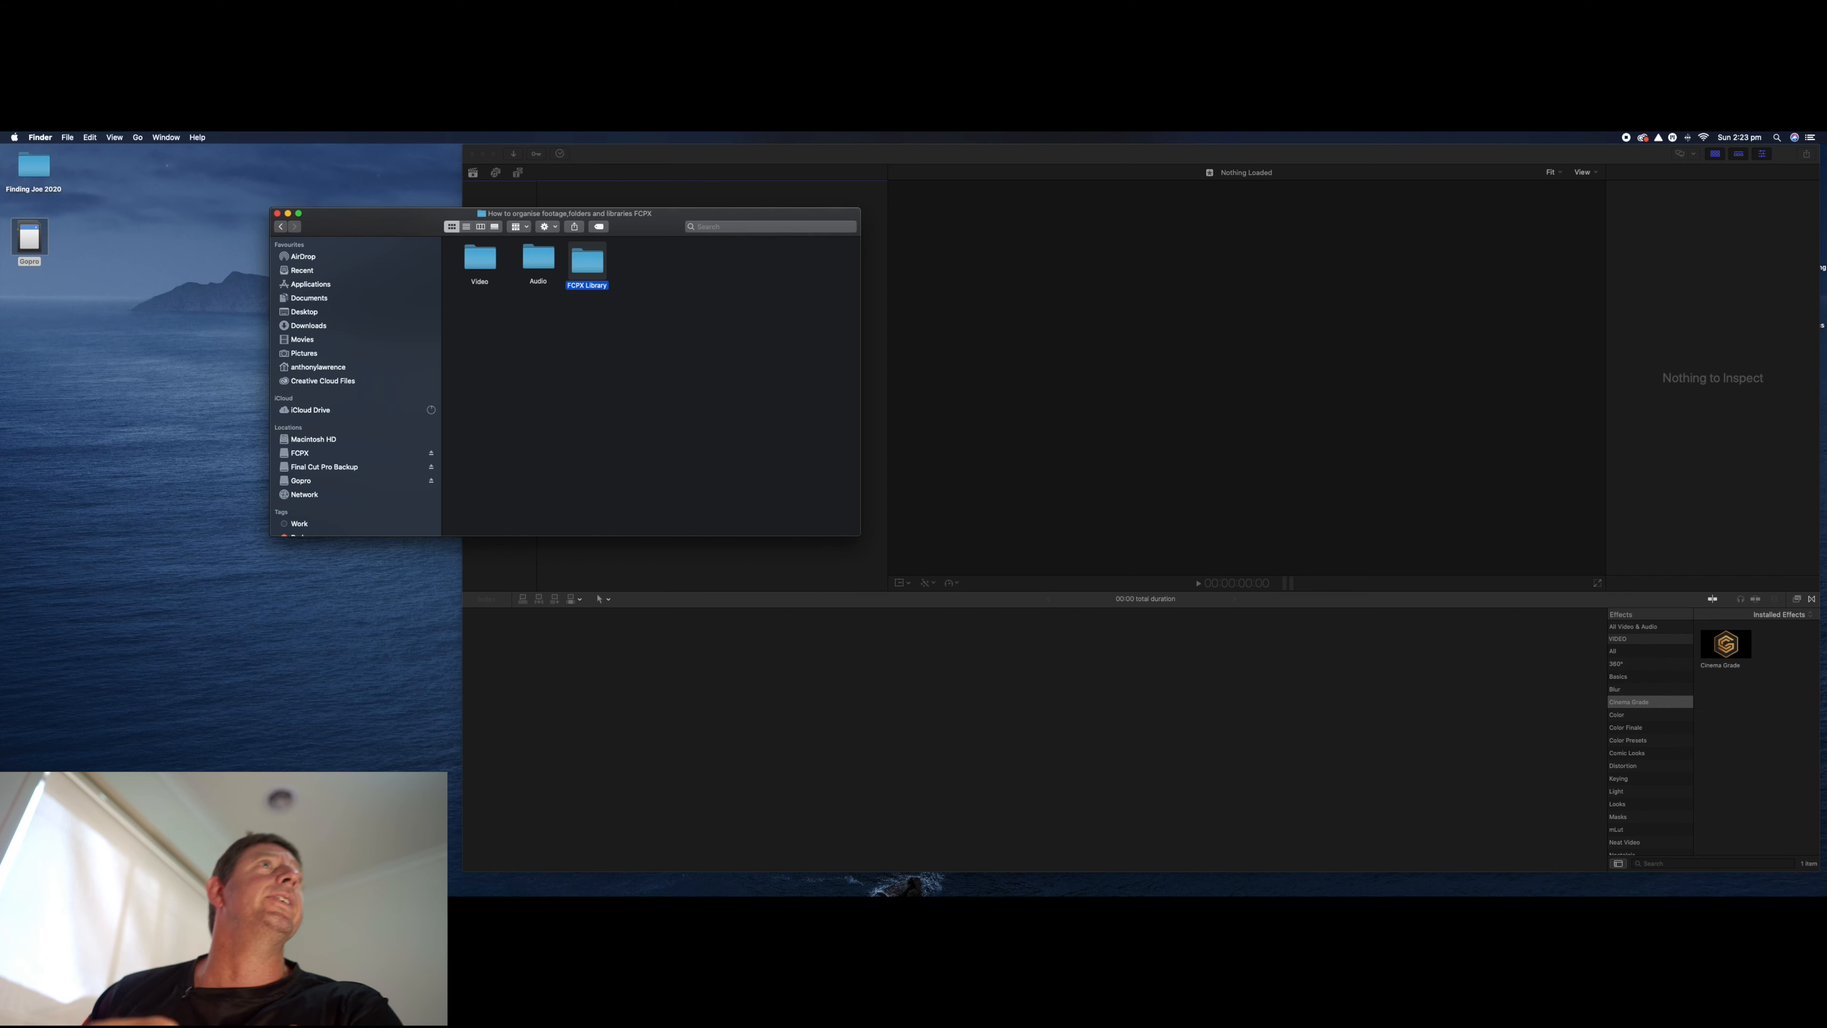
- Narrow the project folder's window and place it beside the Final Cut Pro window so both are uncovered
drag(623, 213, 444, 257)
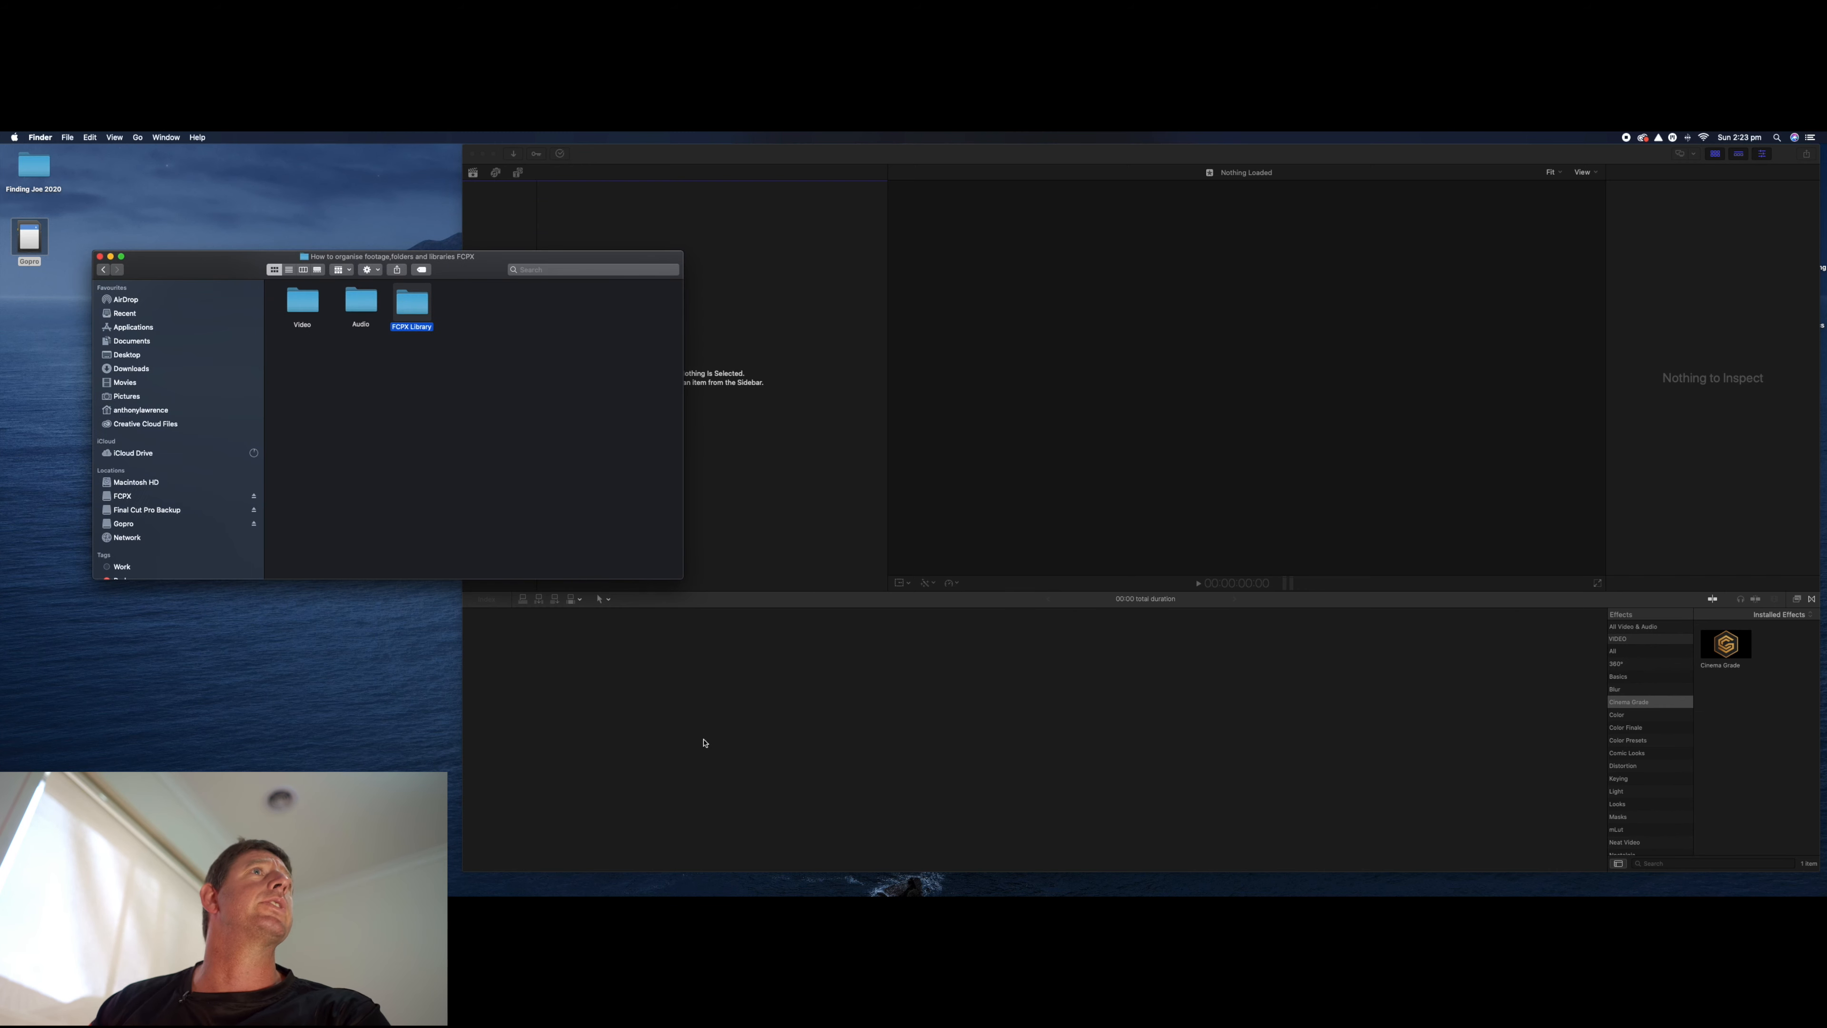
drag(681, 575, 487, 639)
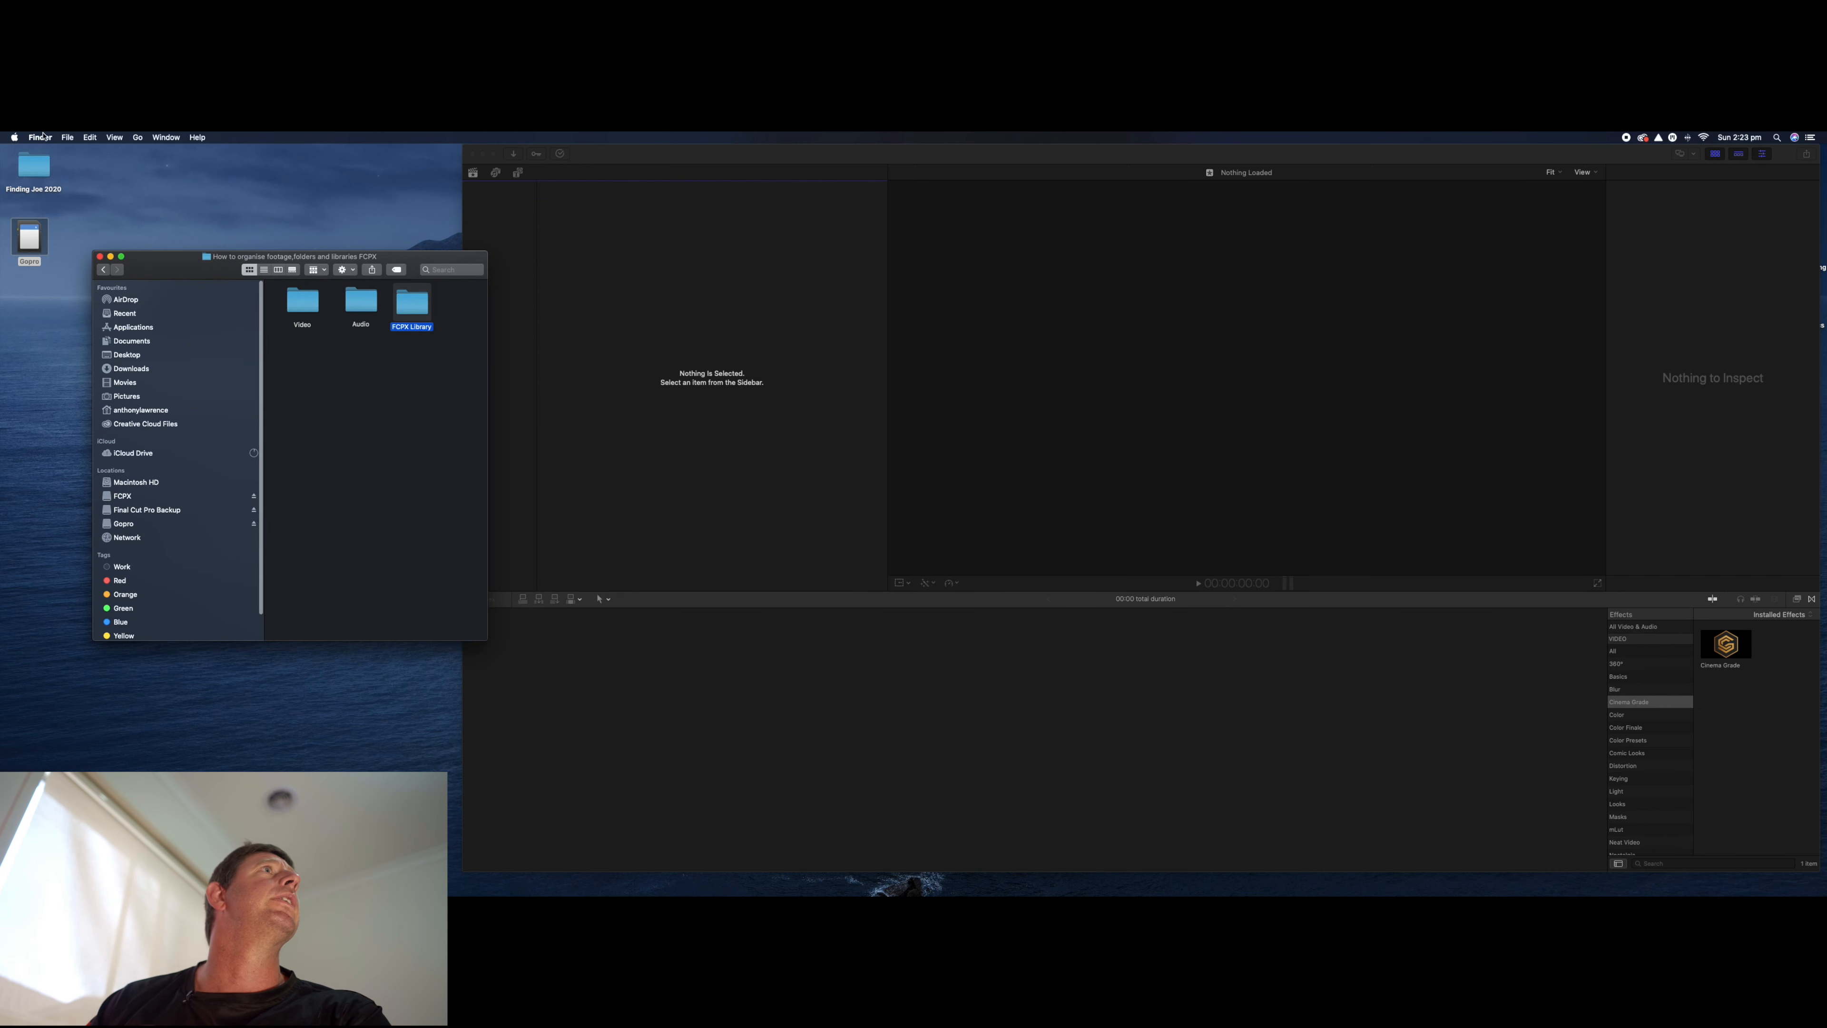
drag(151, 261, 85, 305)
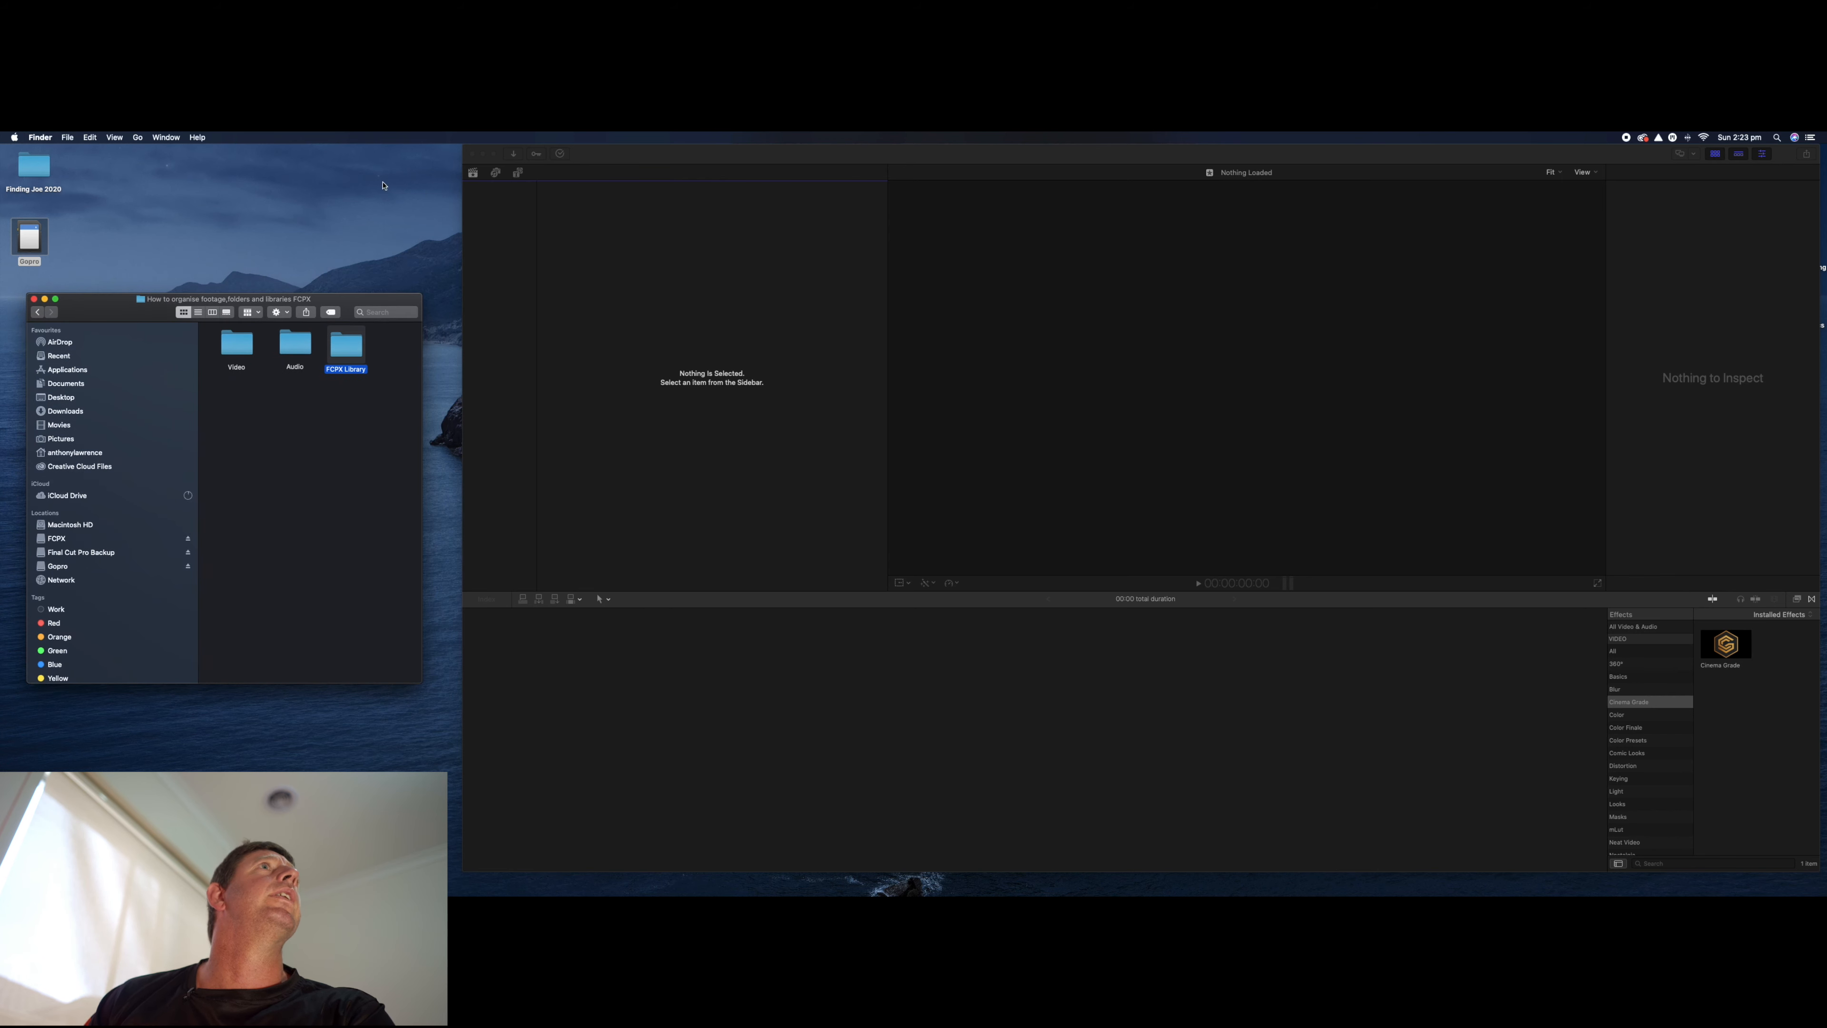
- Switch to Final Cut Pro and start a new library named "How to organise Libraries, footage and folder"
click(578, 157)
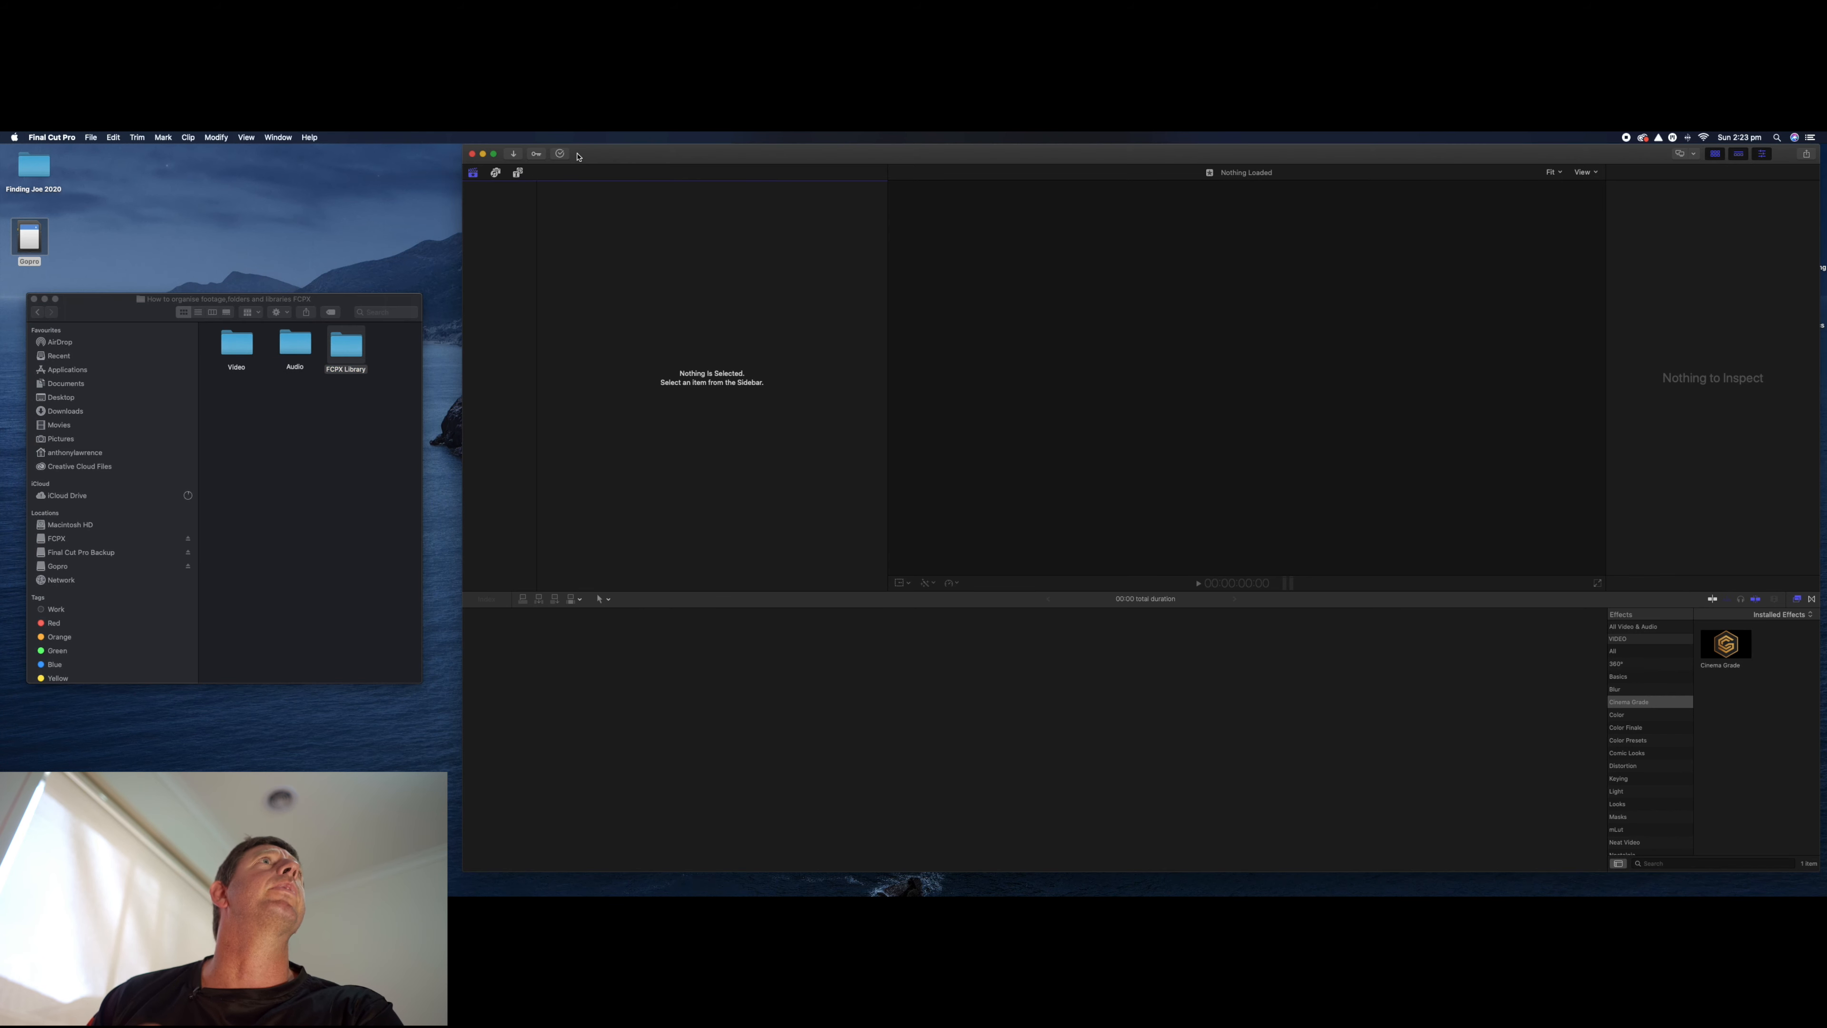
click(90, 136)
mouse_move(95, 153)
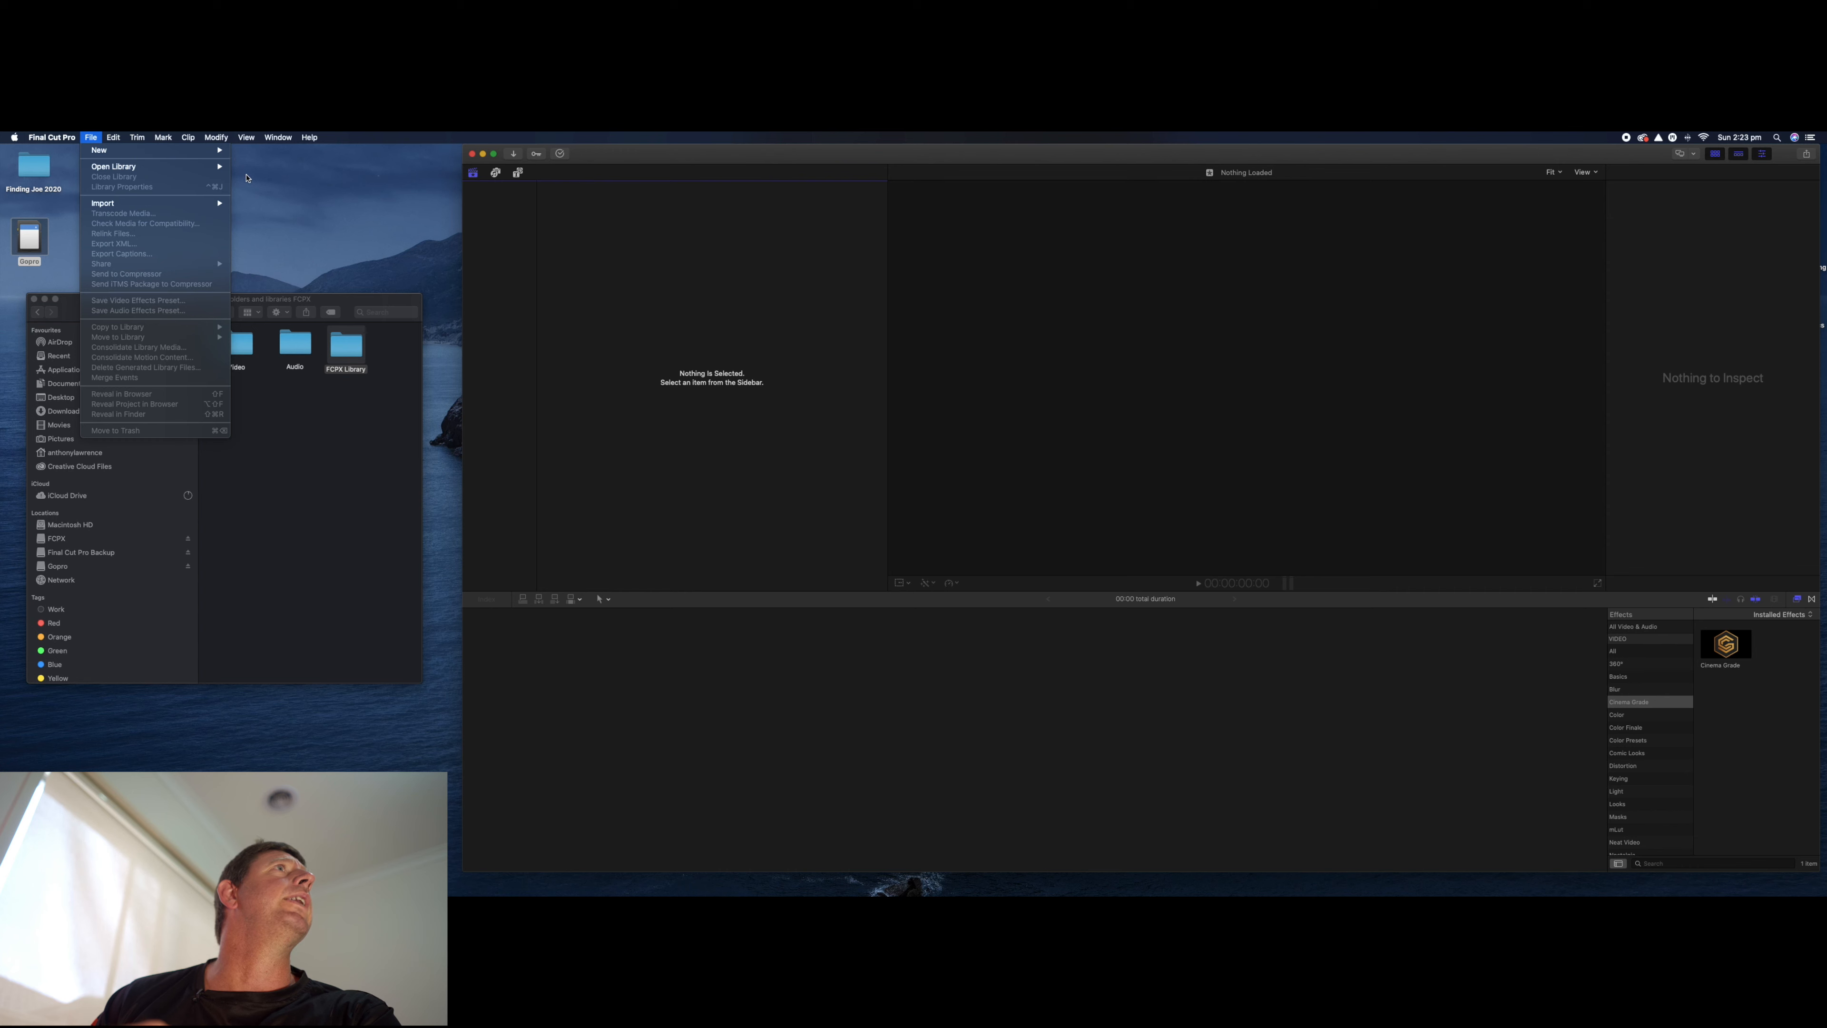
click(260, 174)
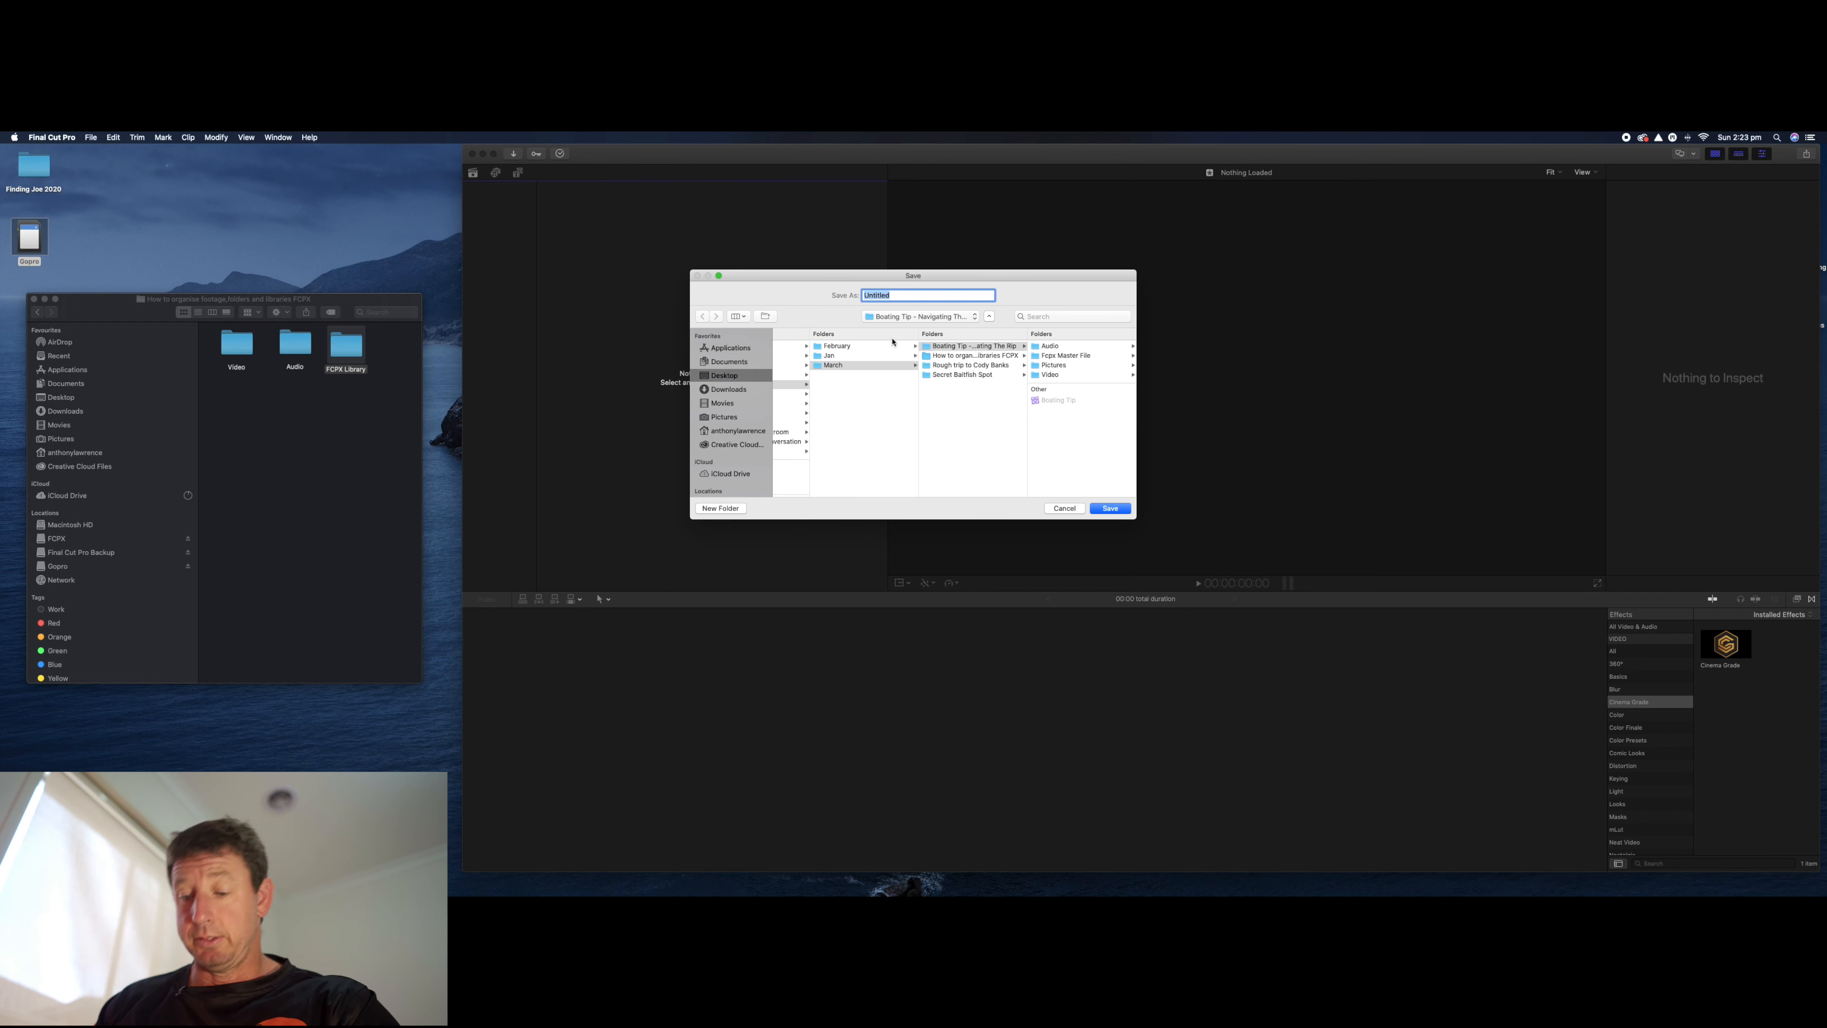
text(How to organise Libraries, foot)
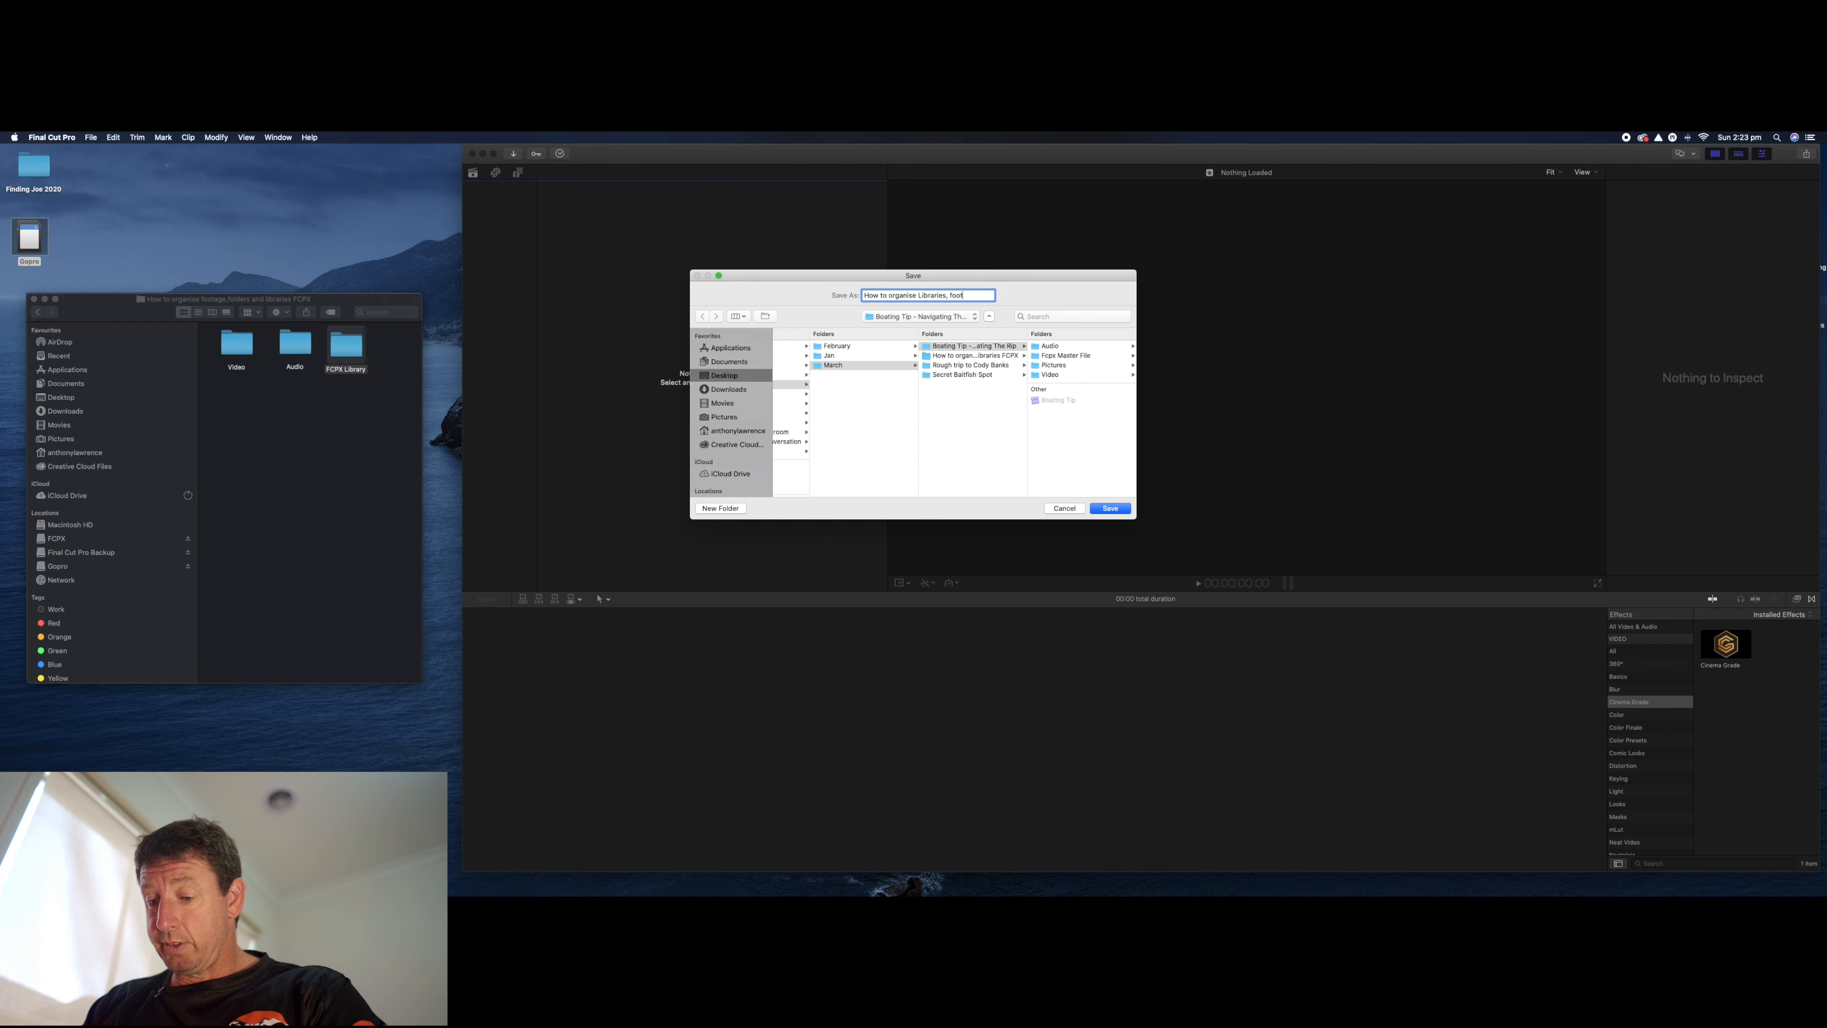
text(older)
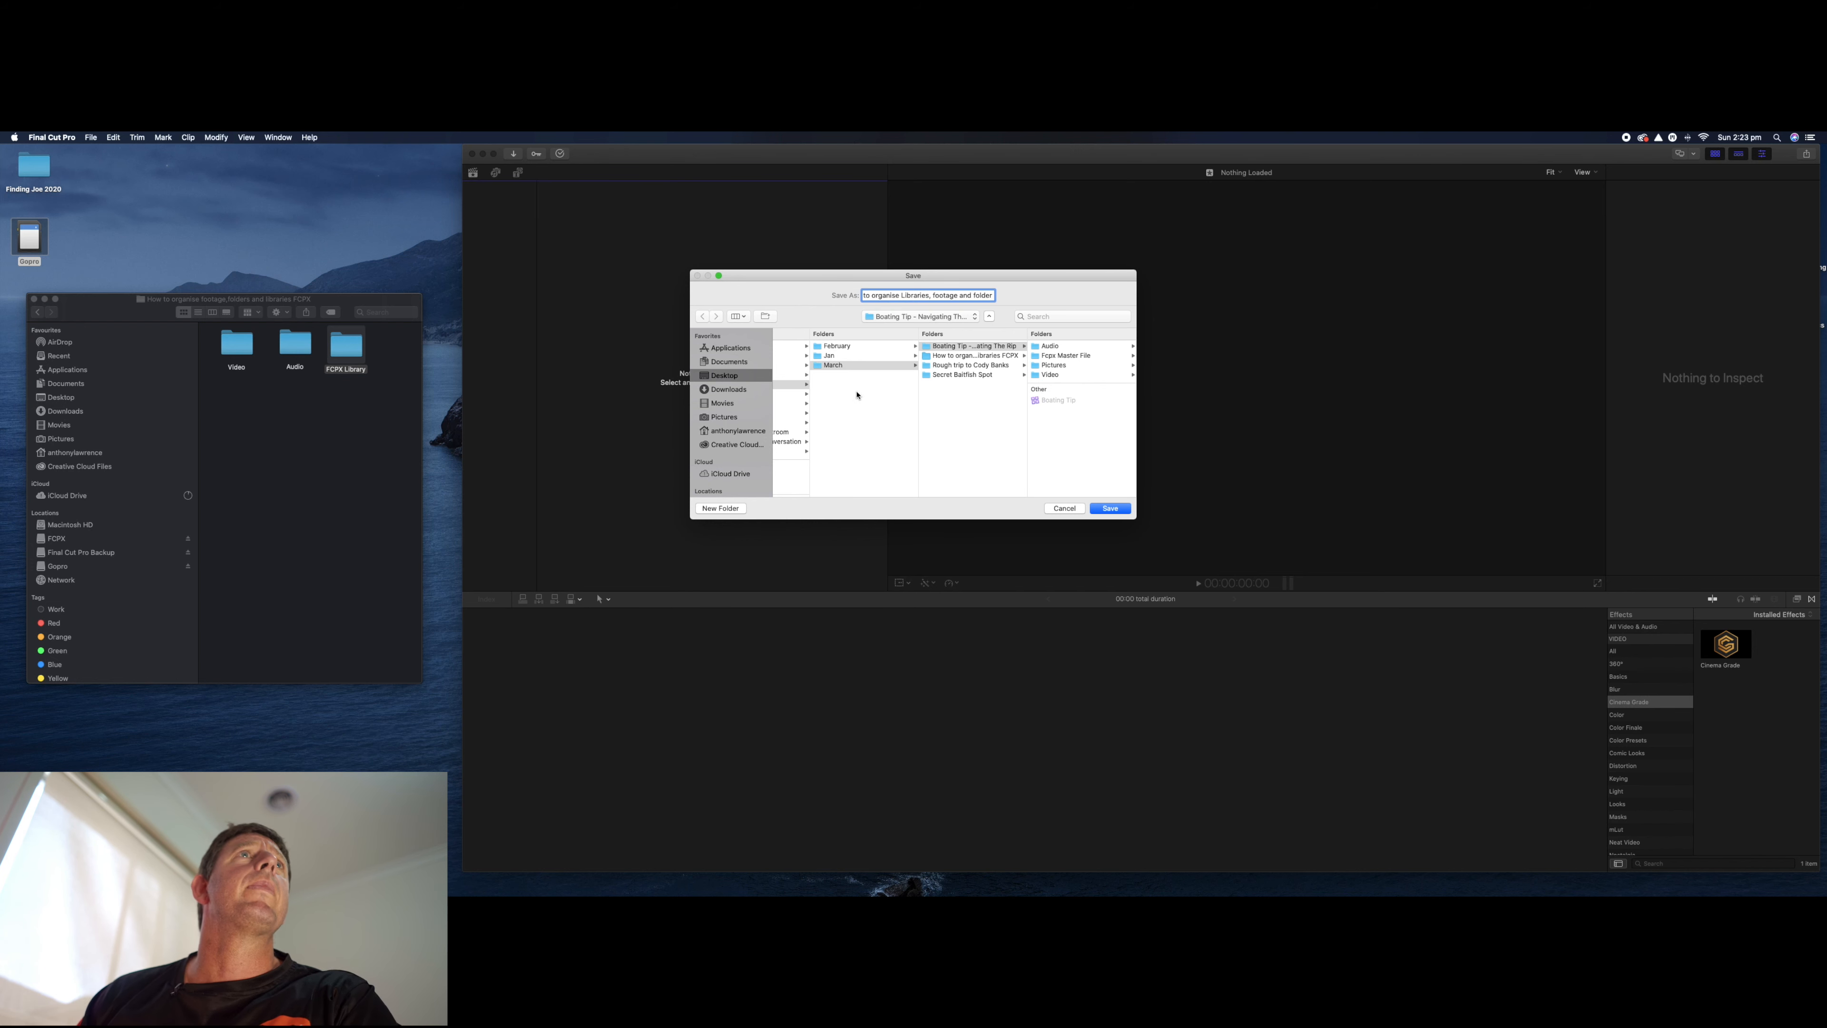
- Save the new library in the FCPX Library folder of the March project on organising footage, folders and libraries
click(963, 357)
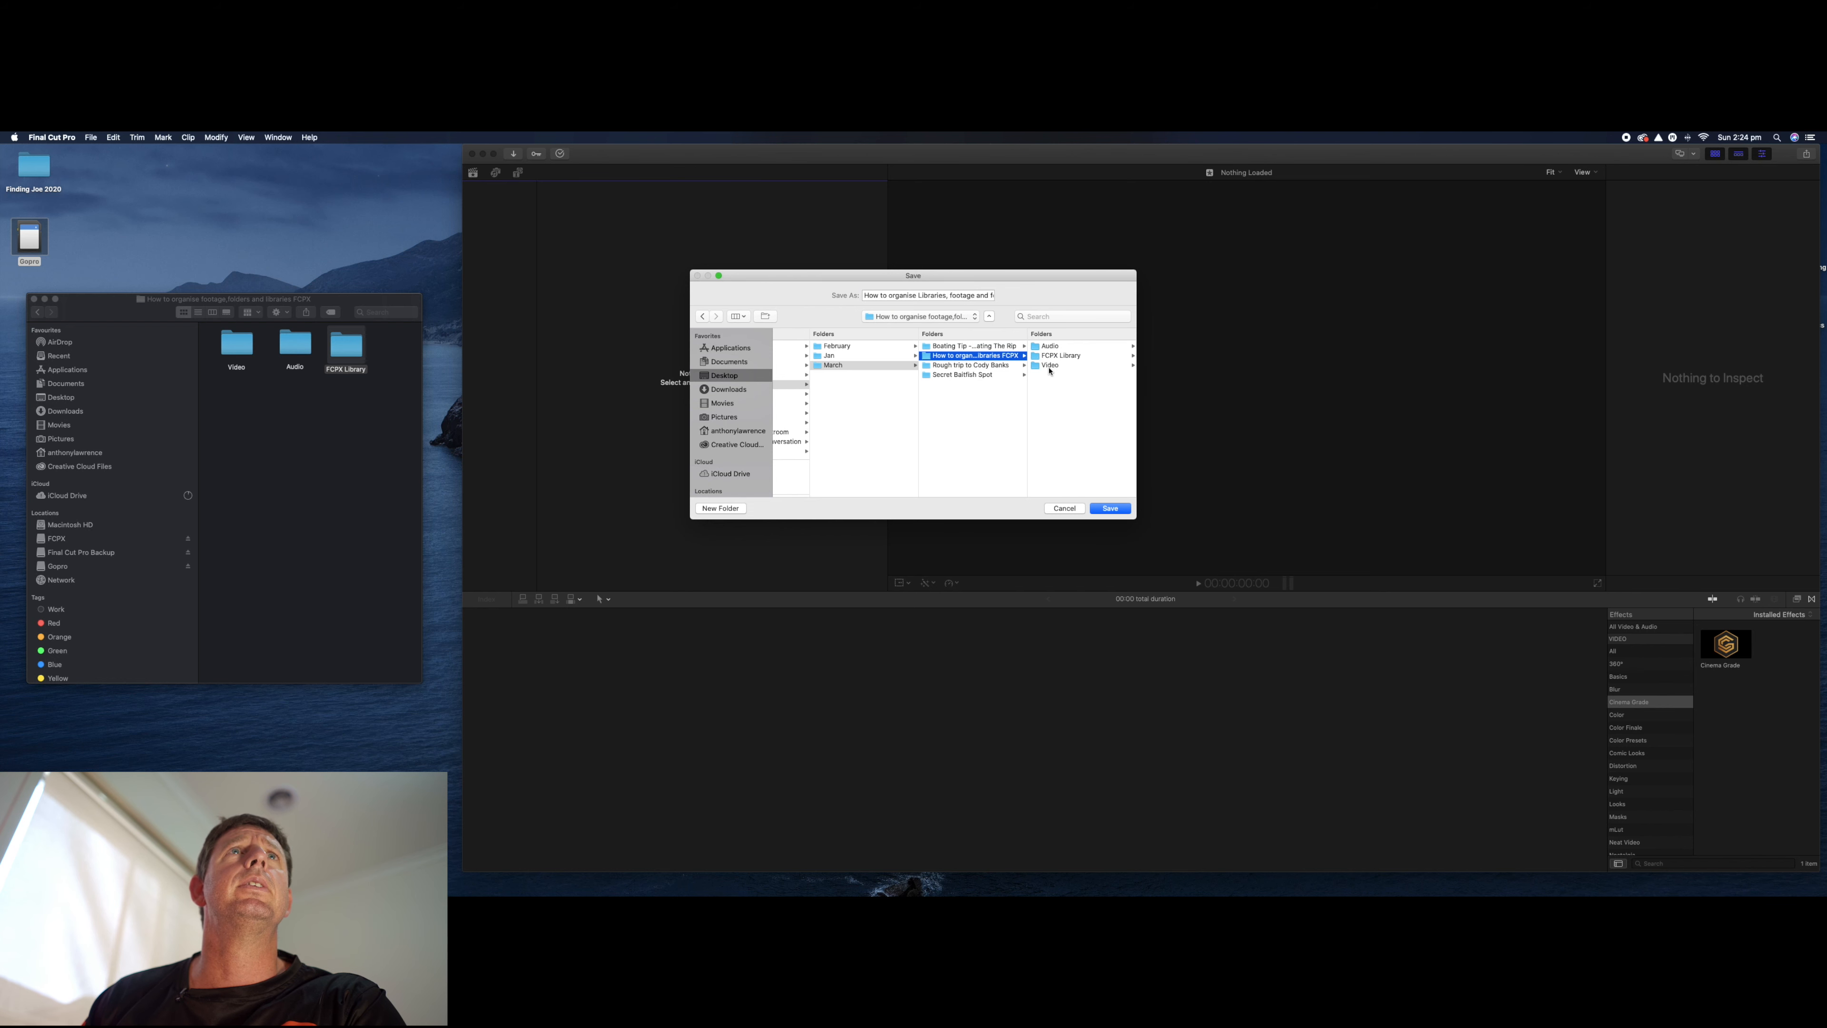
click(1061, 357)
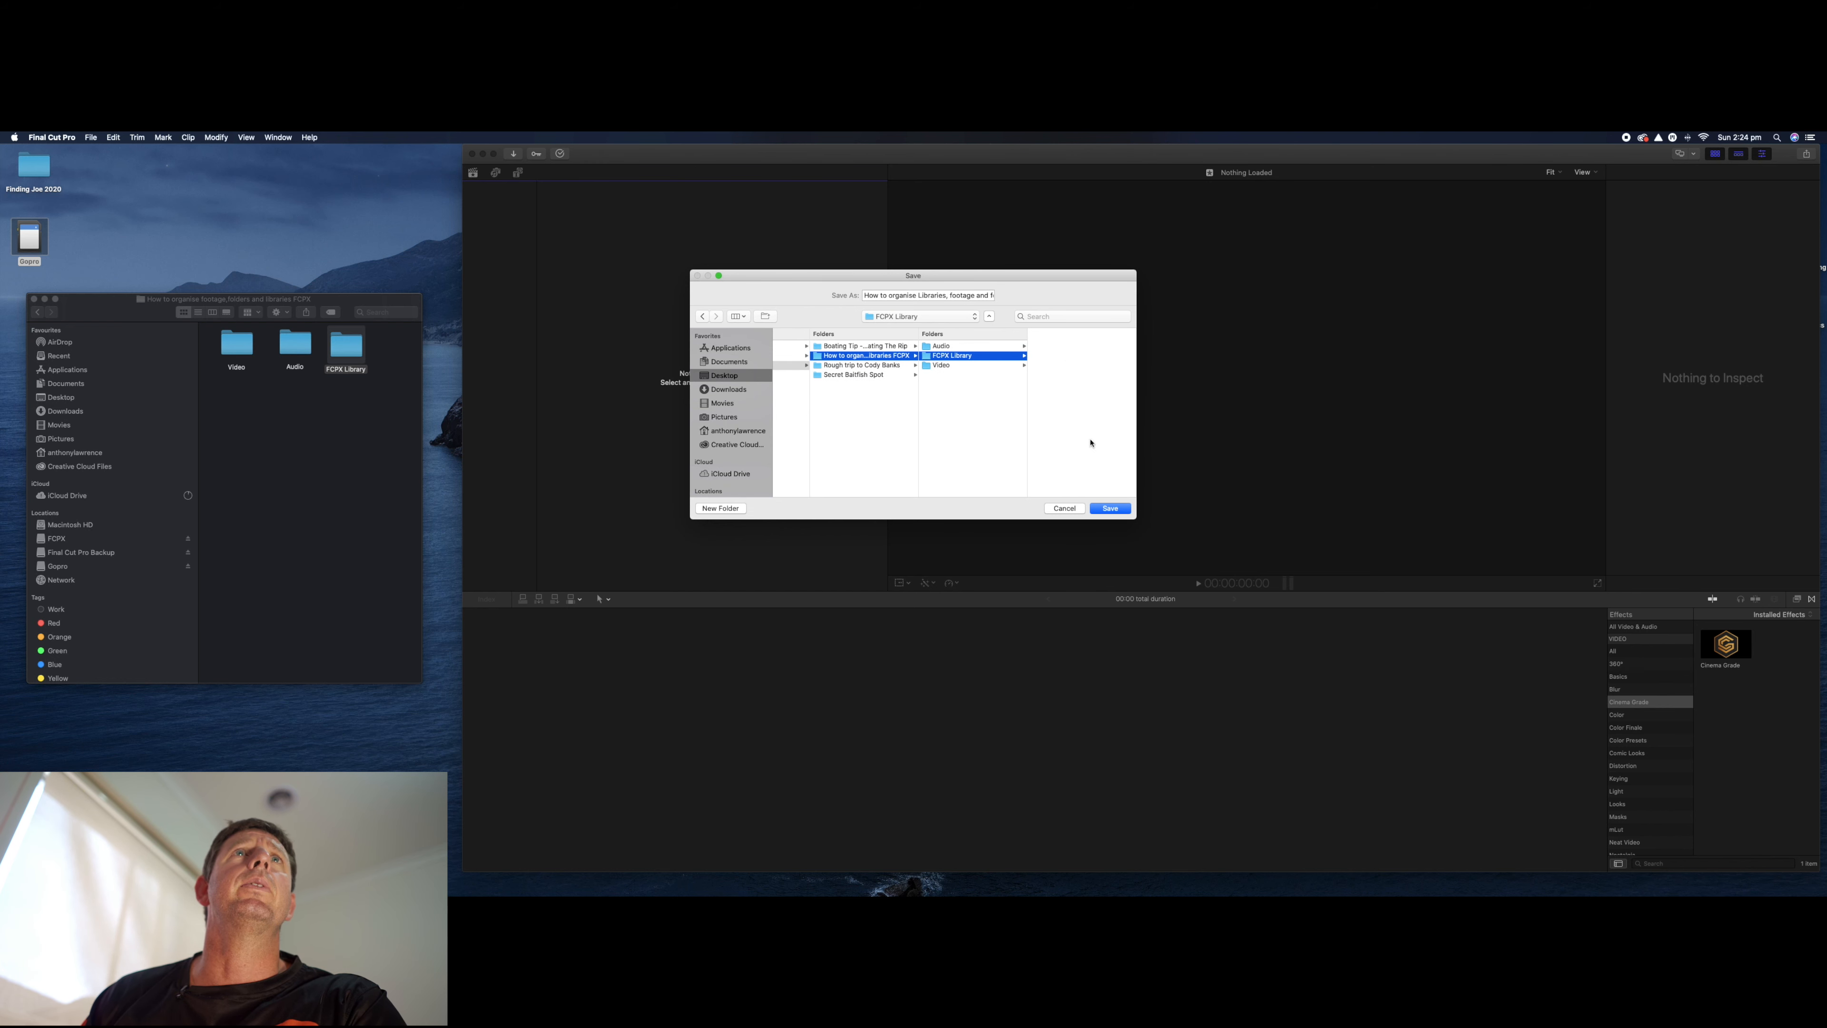
click(1108, 508)
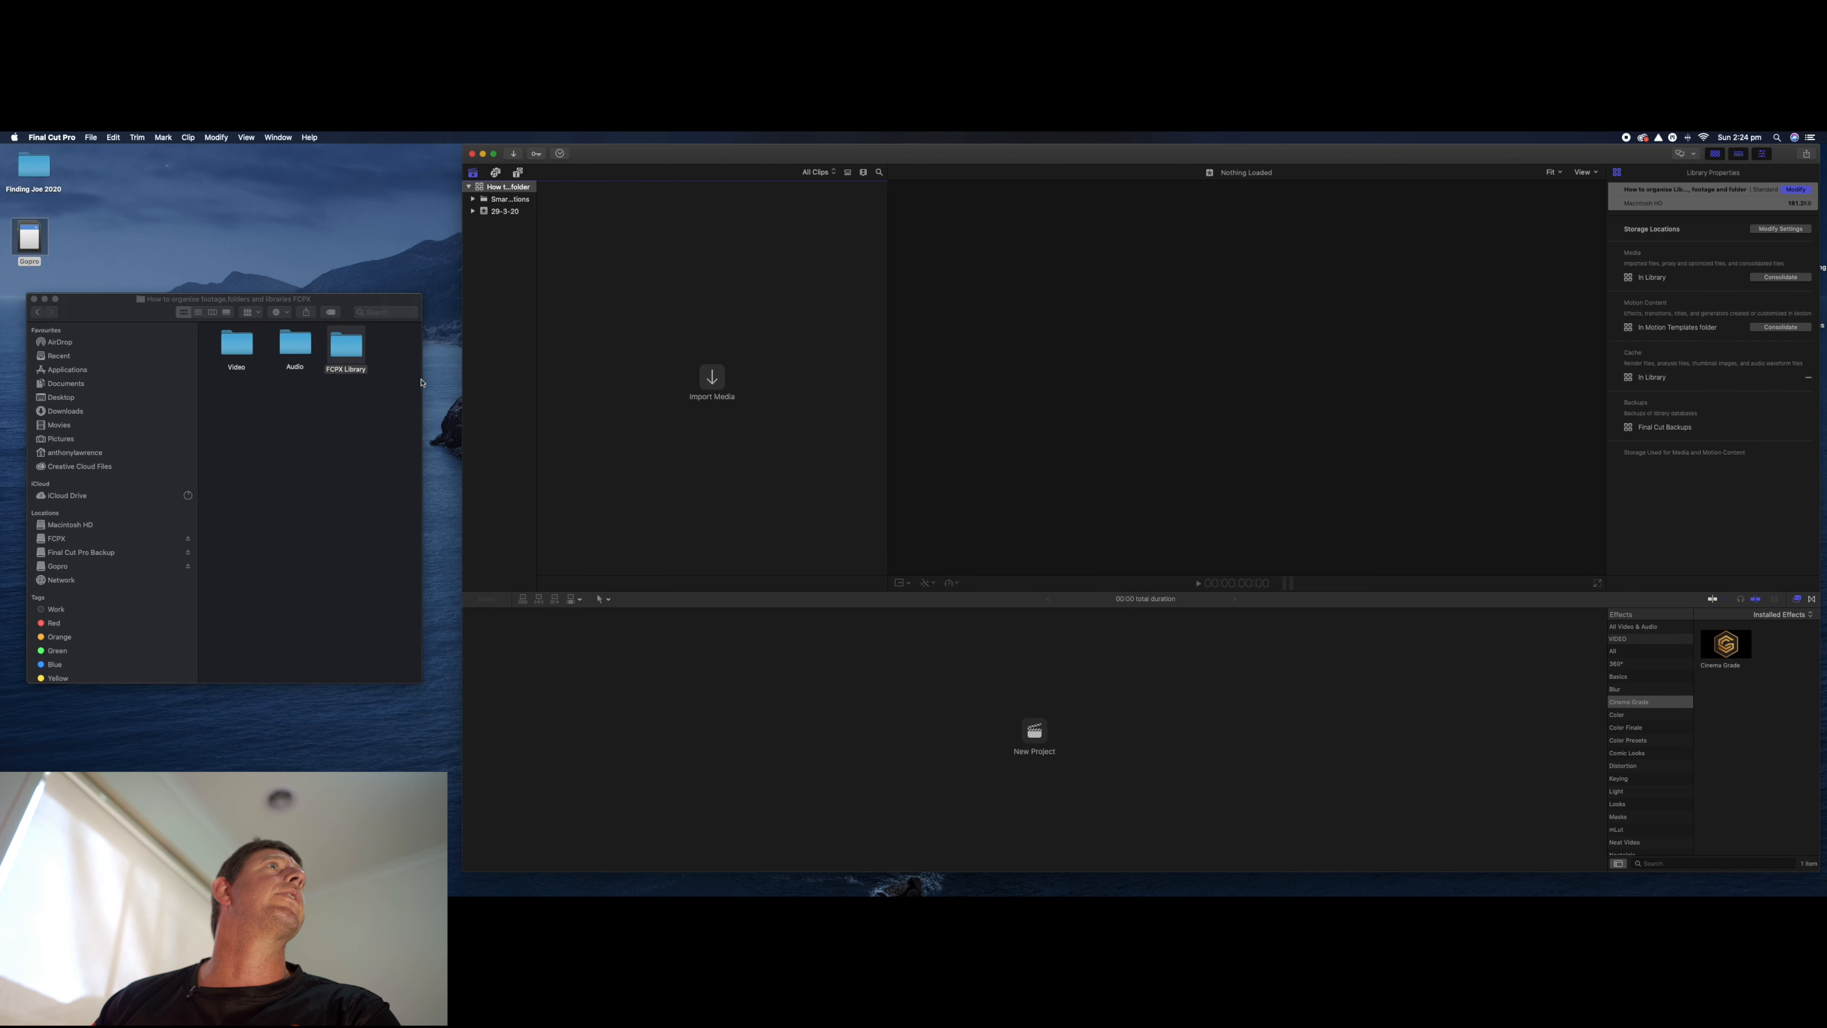
- In Finder, open the FCPX Library folder, and browse the Massive Snapper library's package contents down to its camera event's Original Media folder
double_click(349, 353)
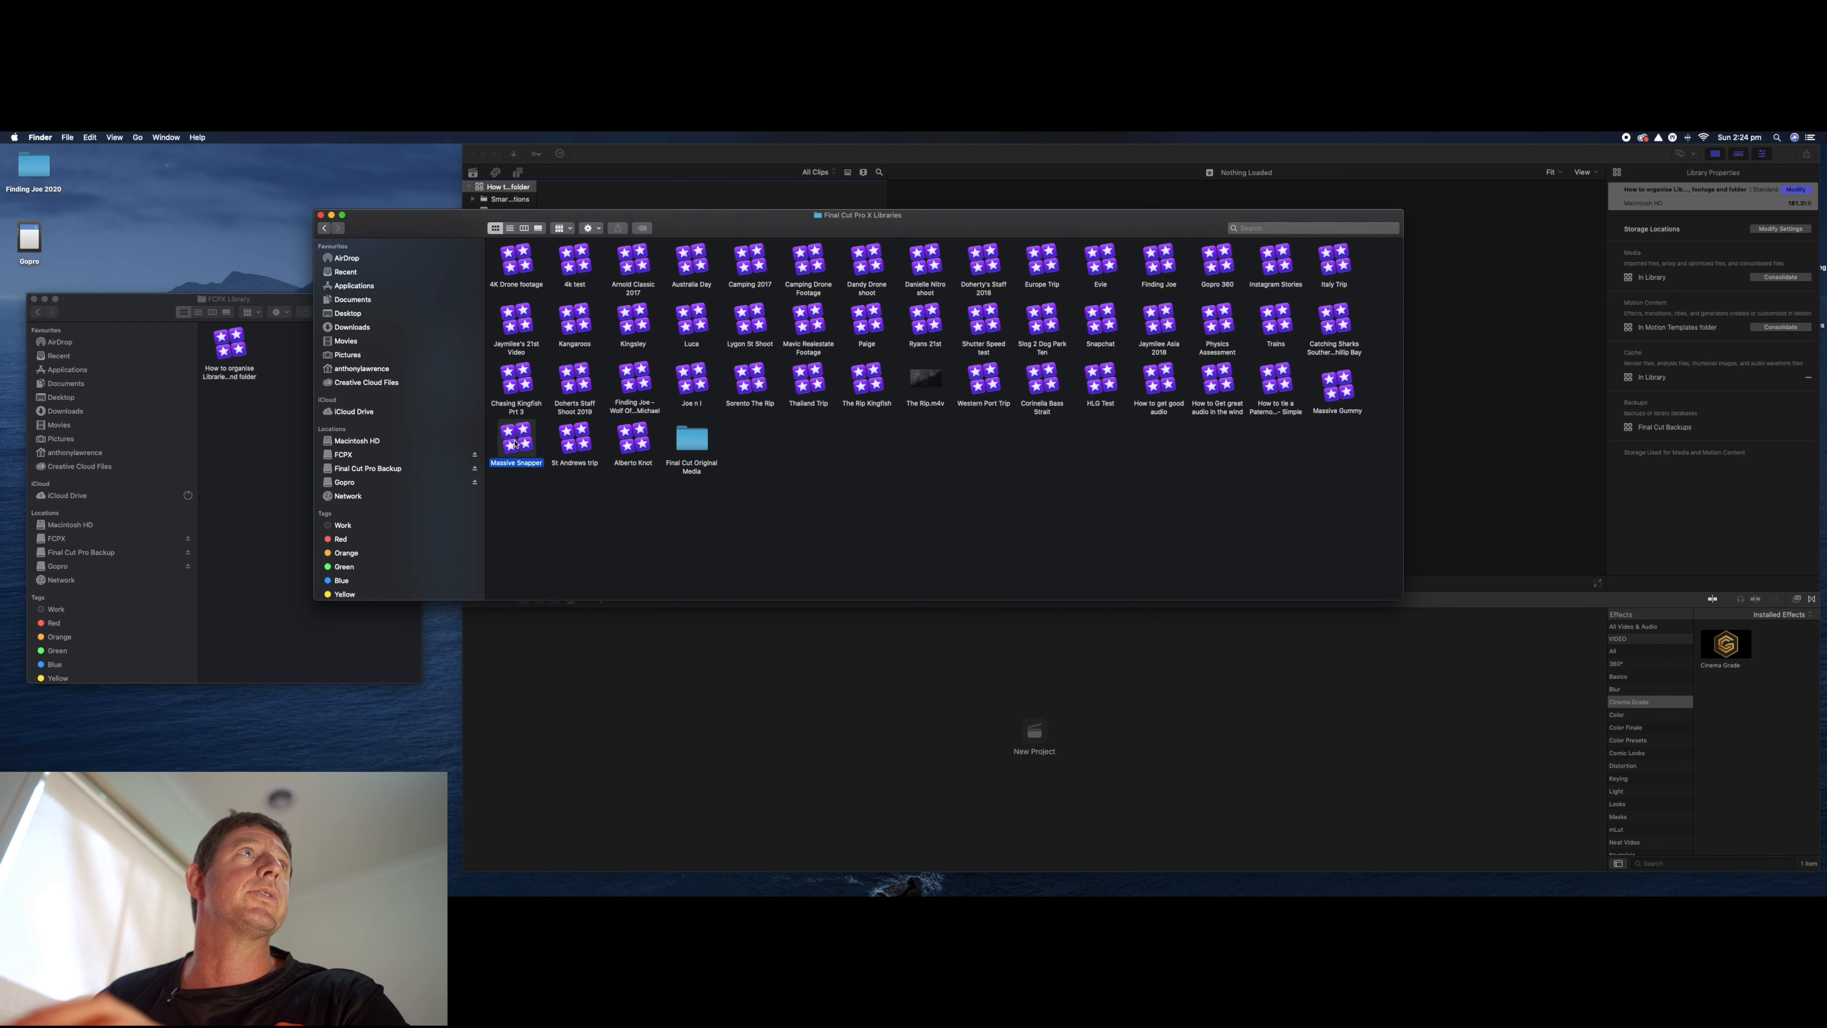
right_click(516, 444)
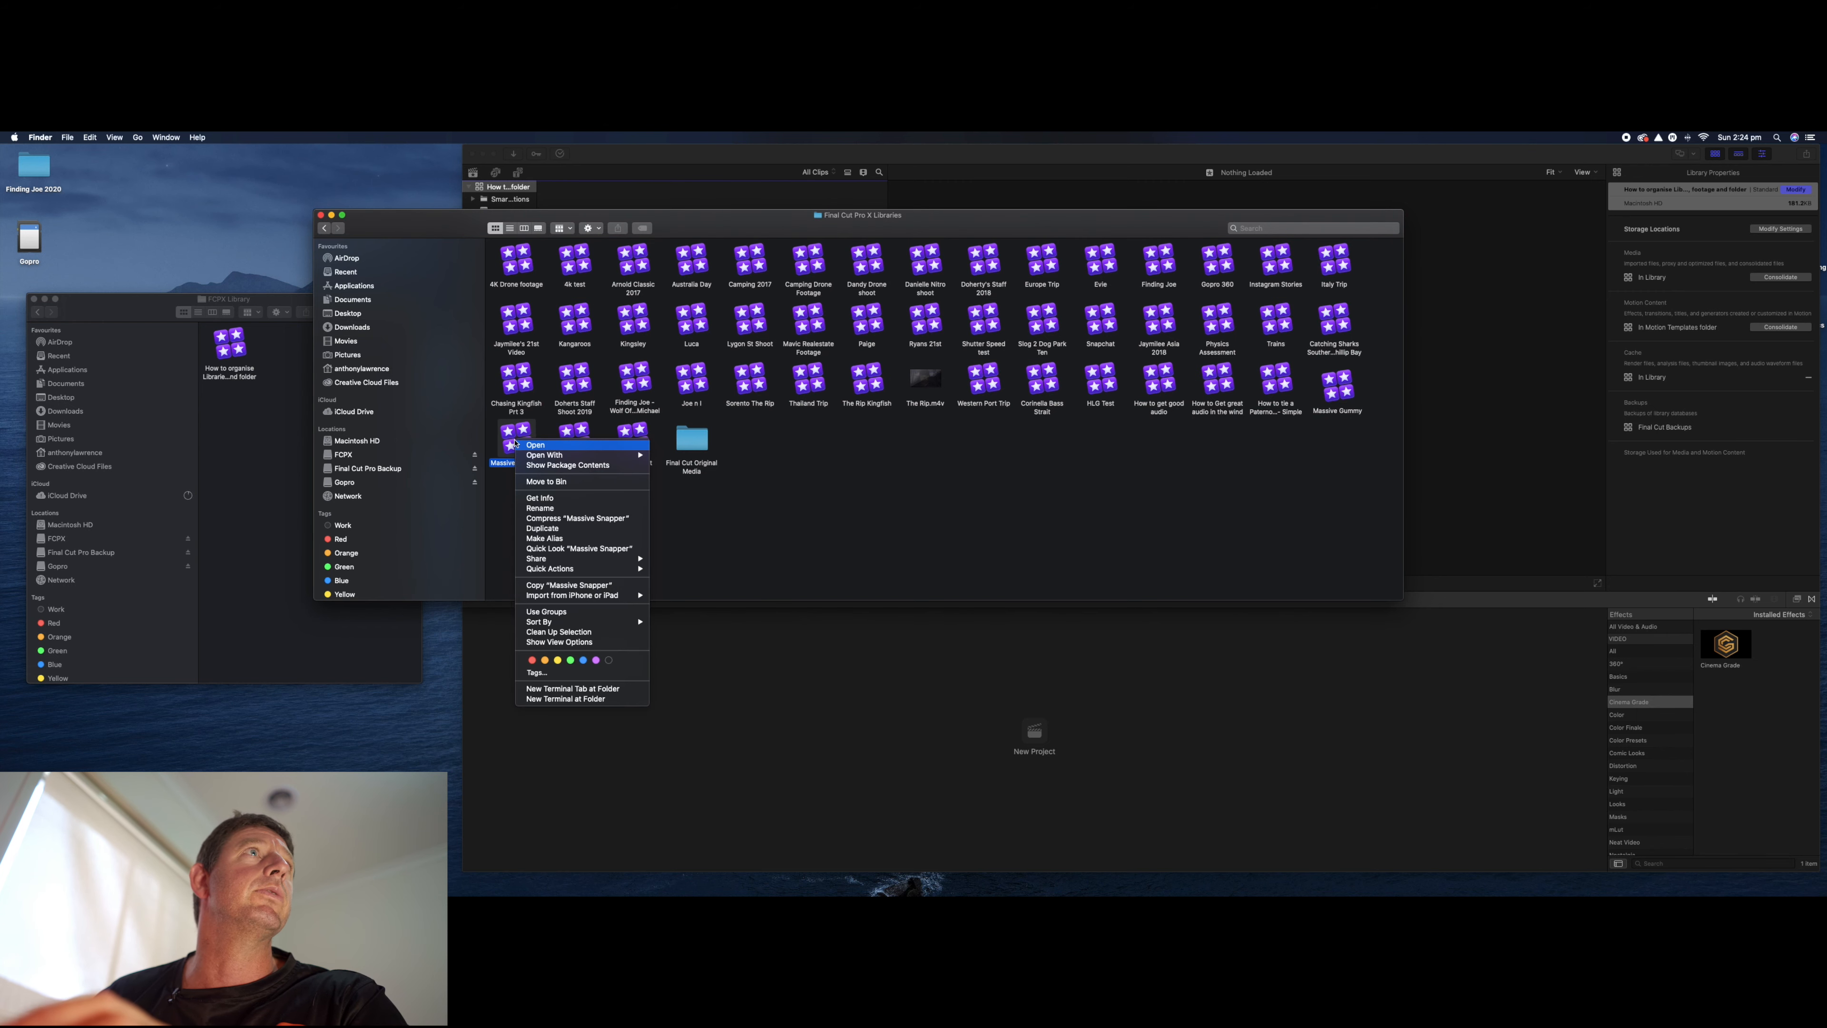
click(533, 464)
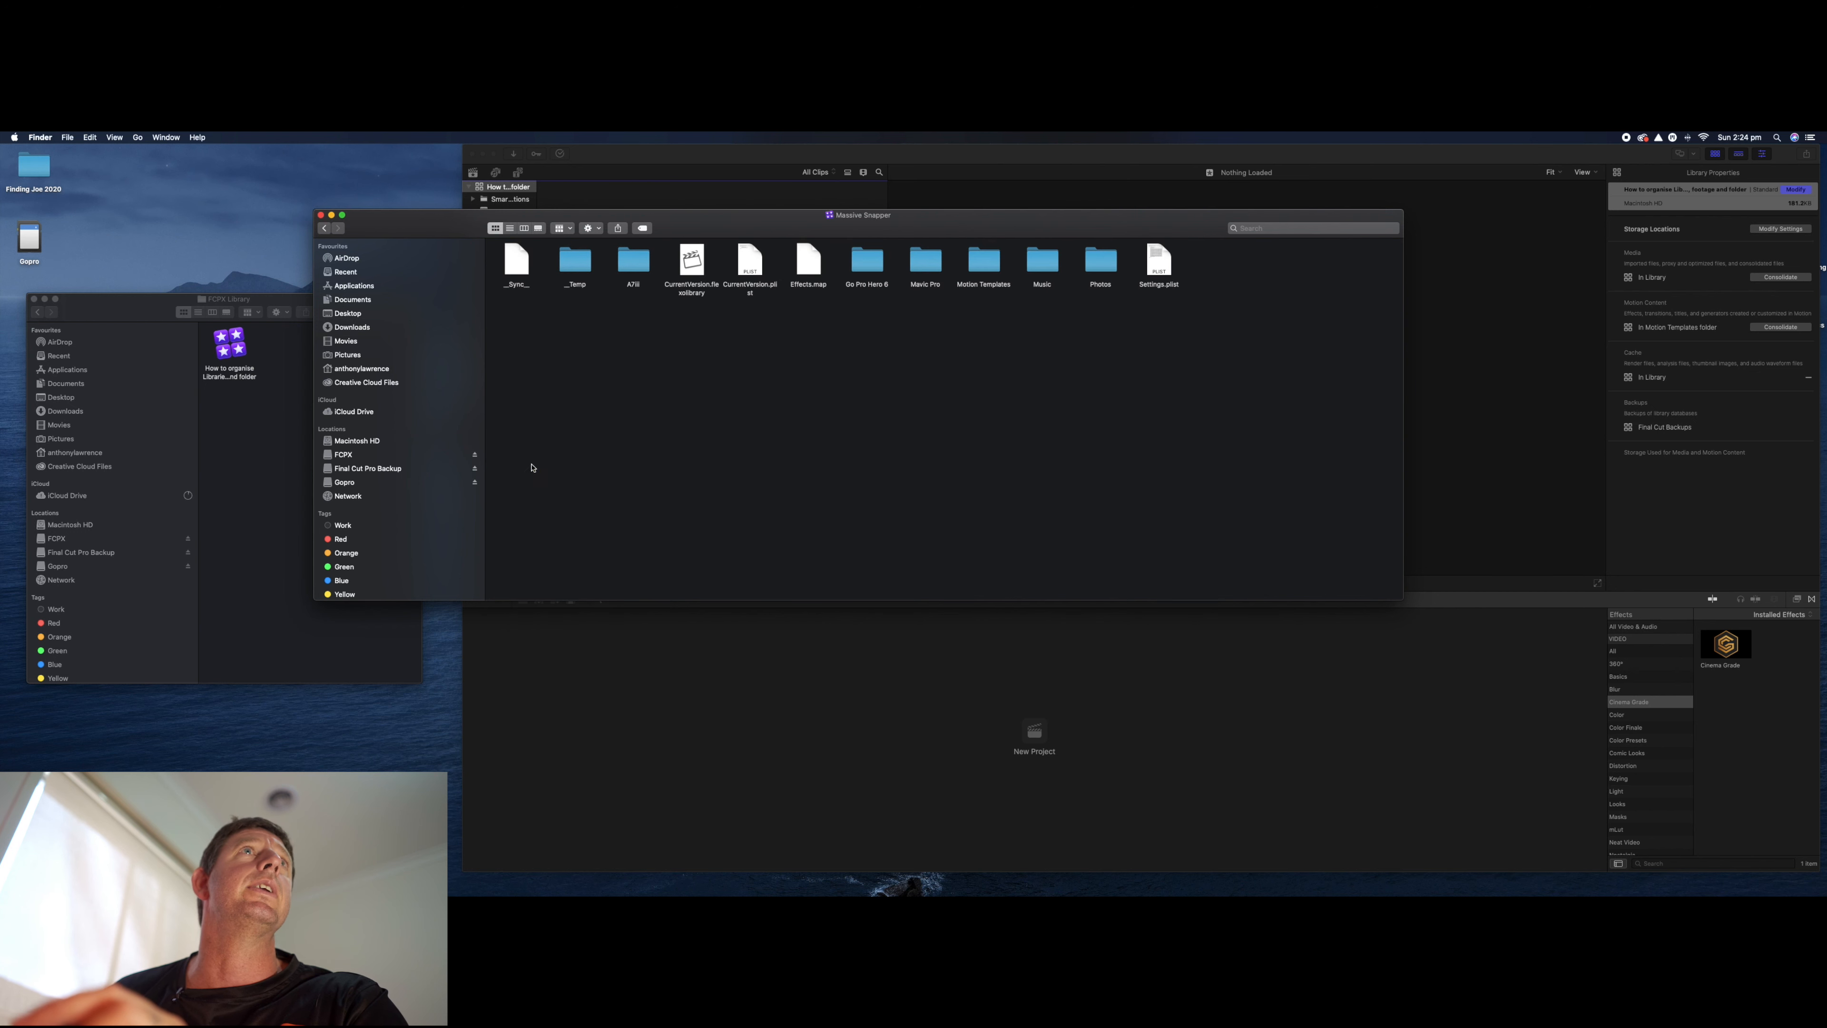
double_click(635, 265)
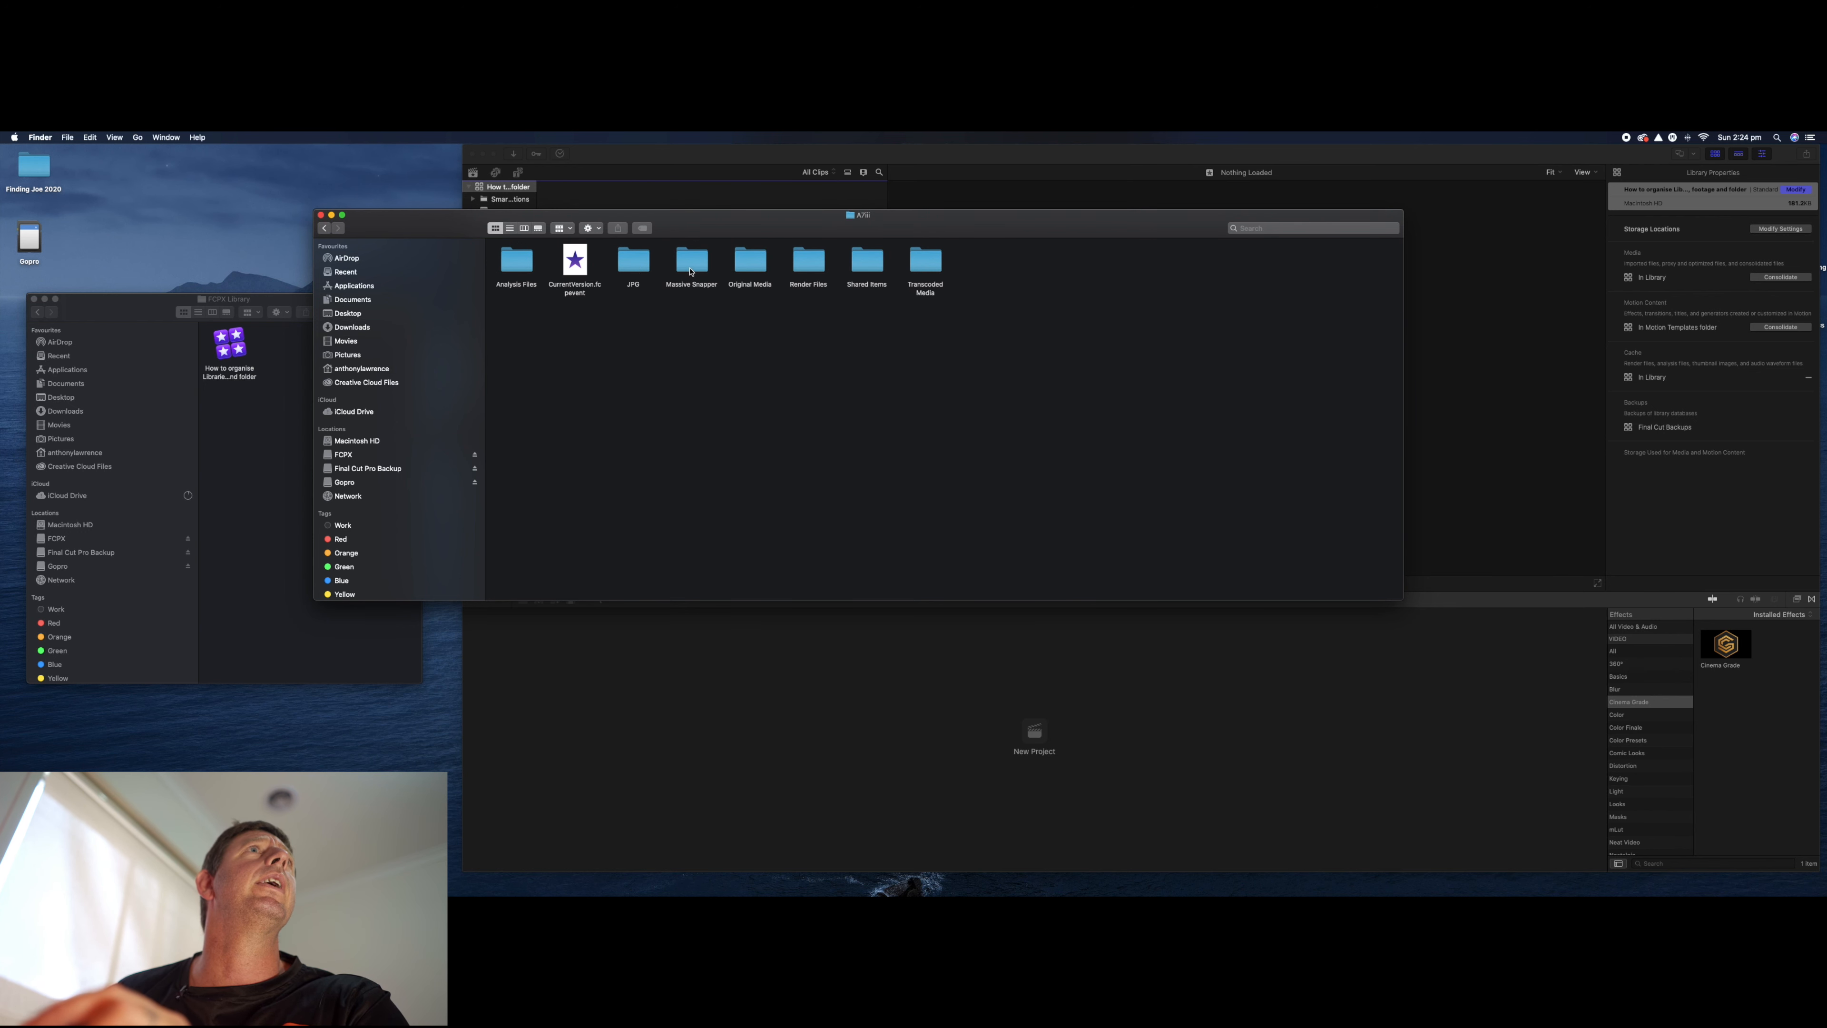
click(747, 268)
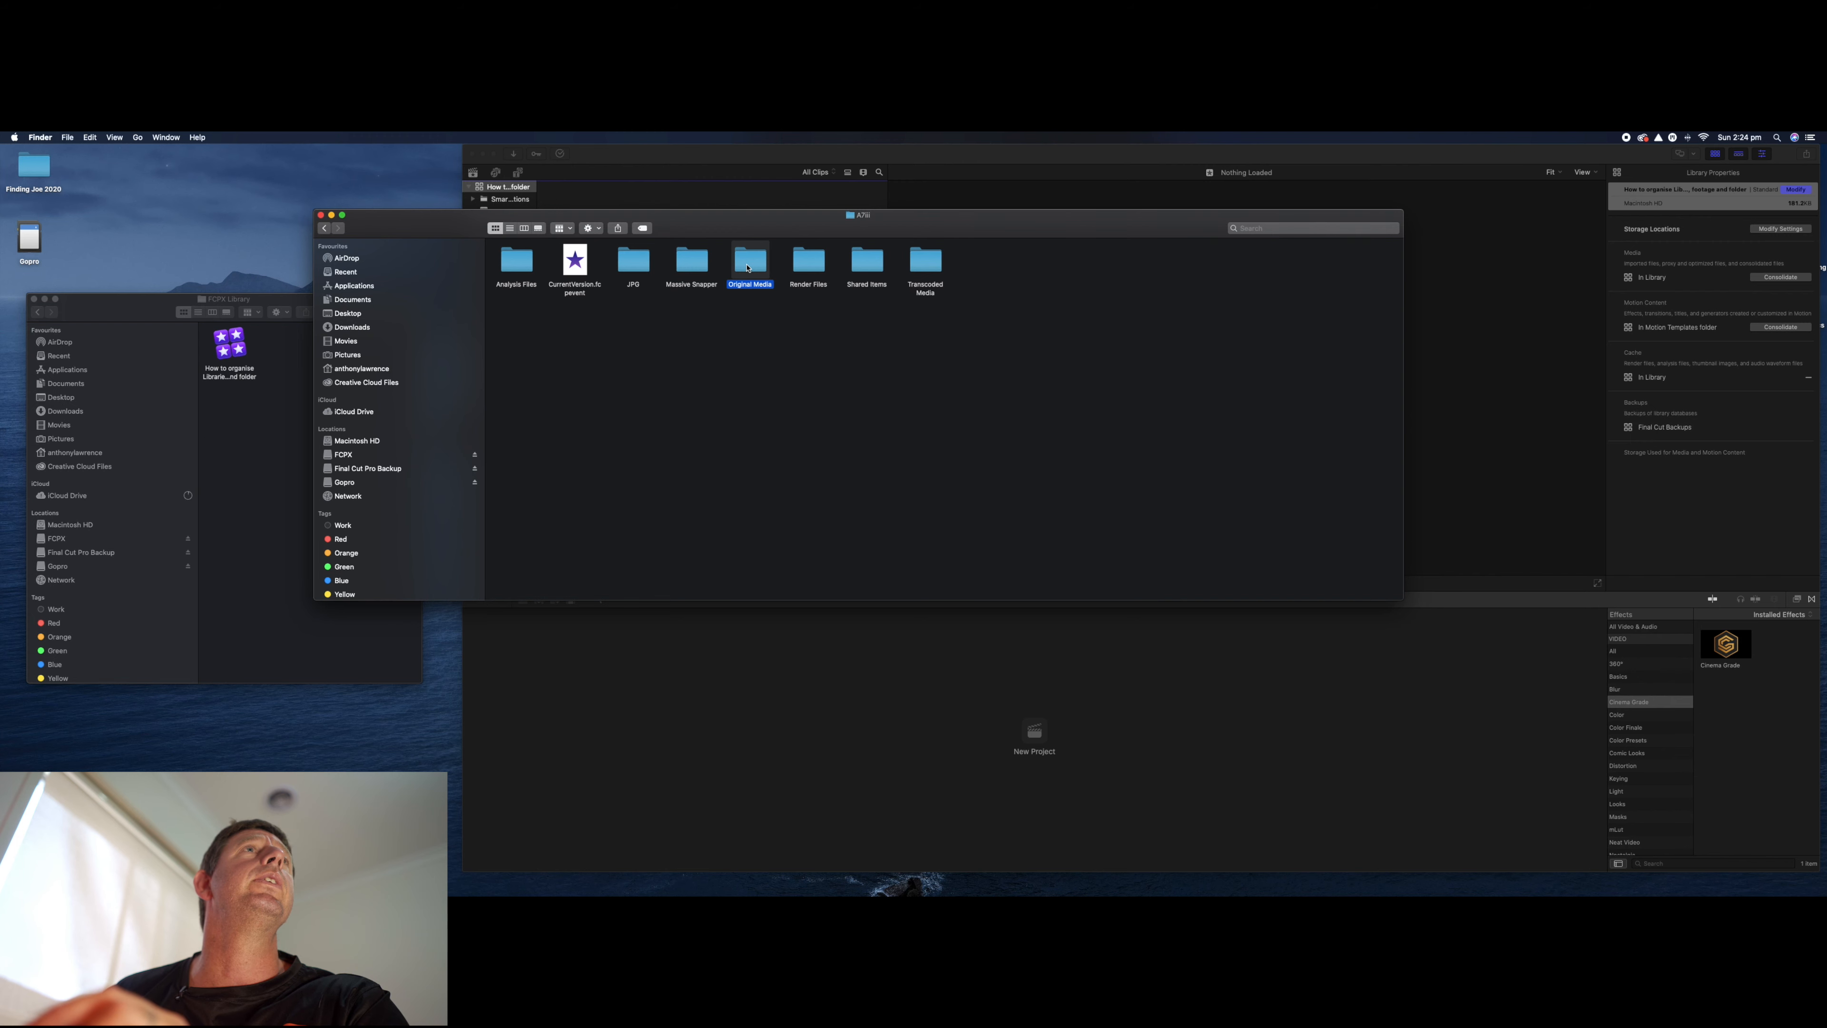
double_click(748, 268)
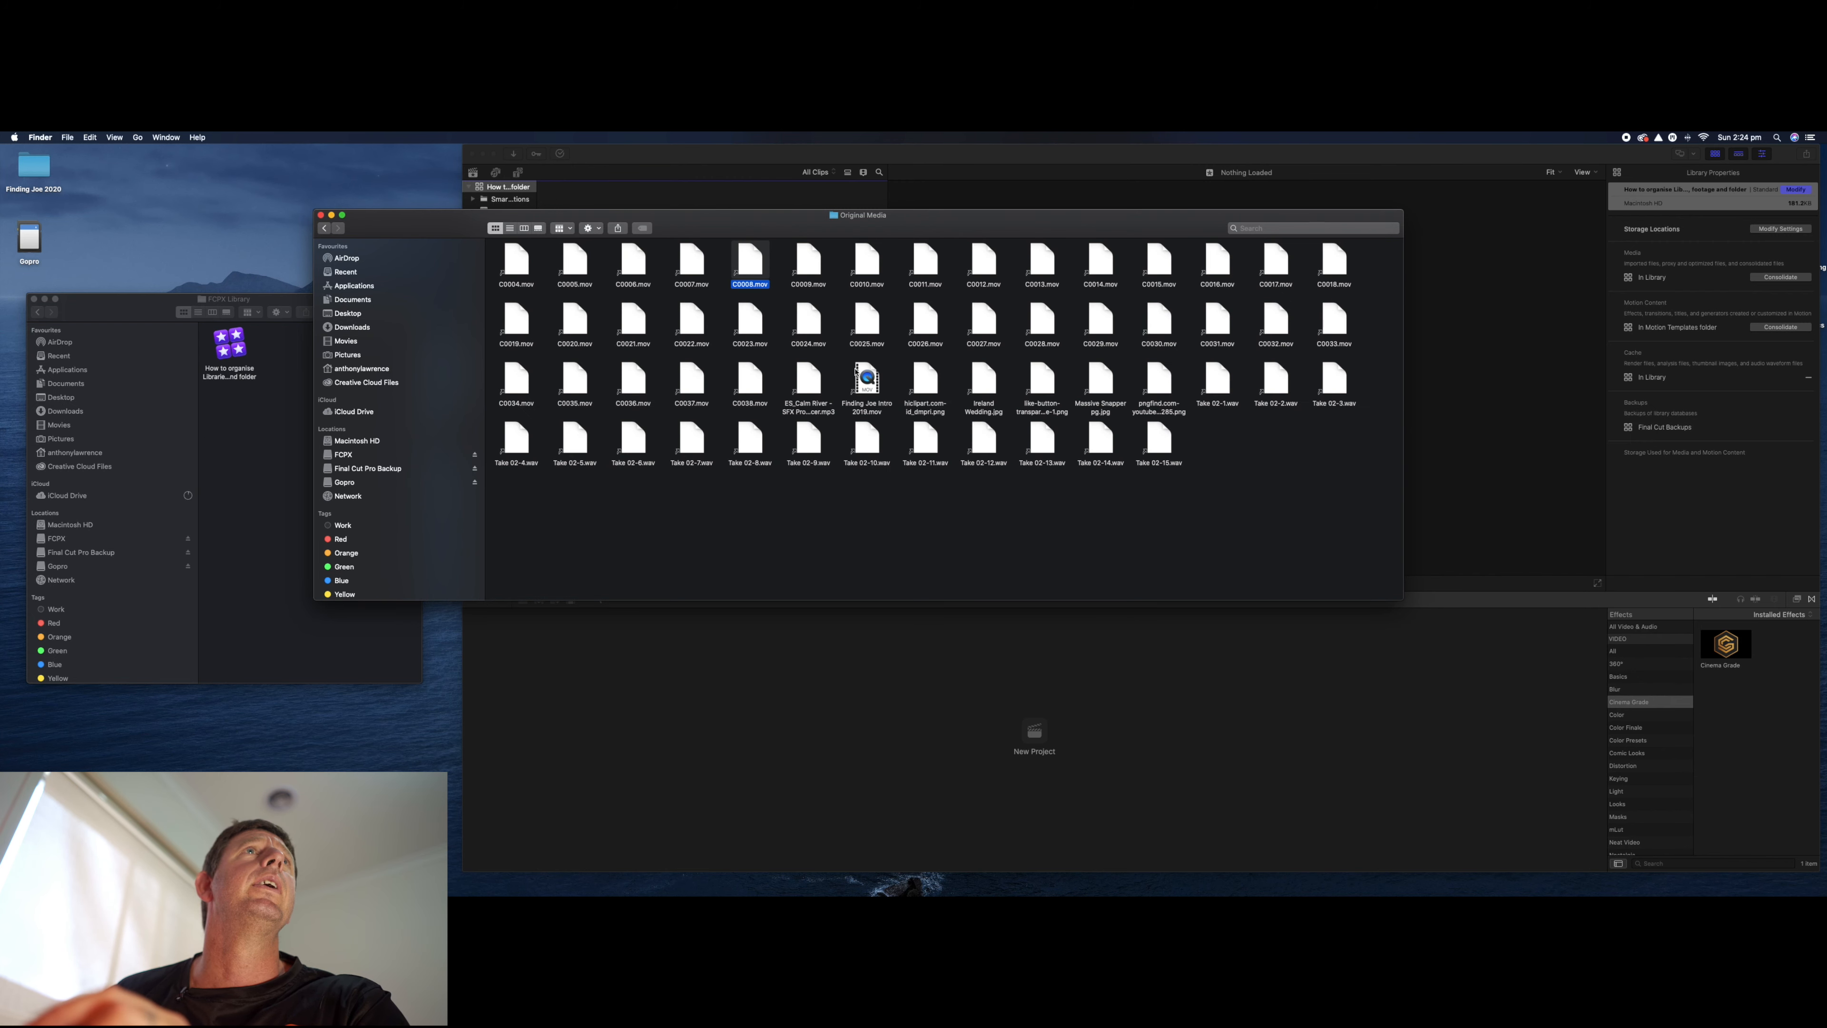
- Try to show the original file behind the C0006.mov alias and close the Original Media window
right_click(633, 268)
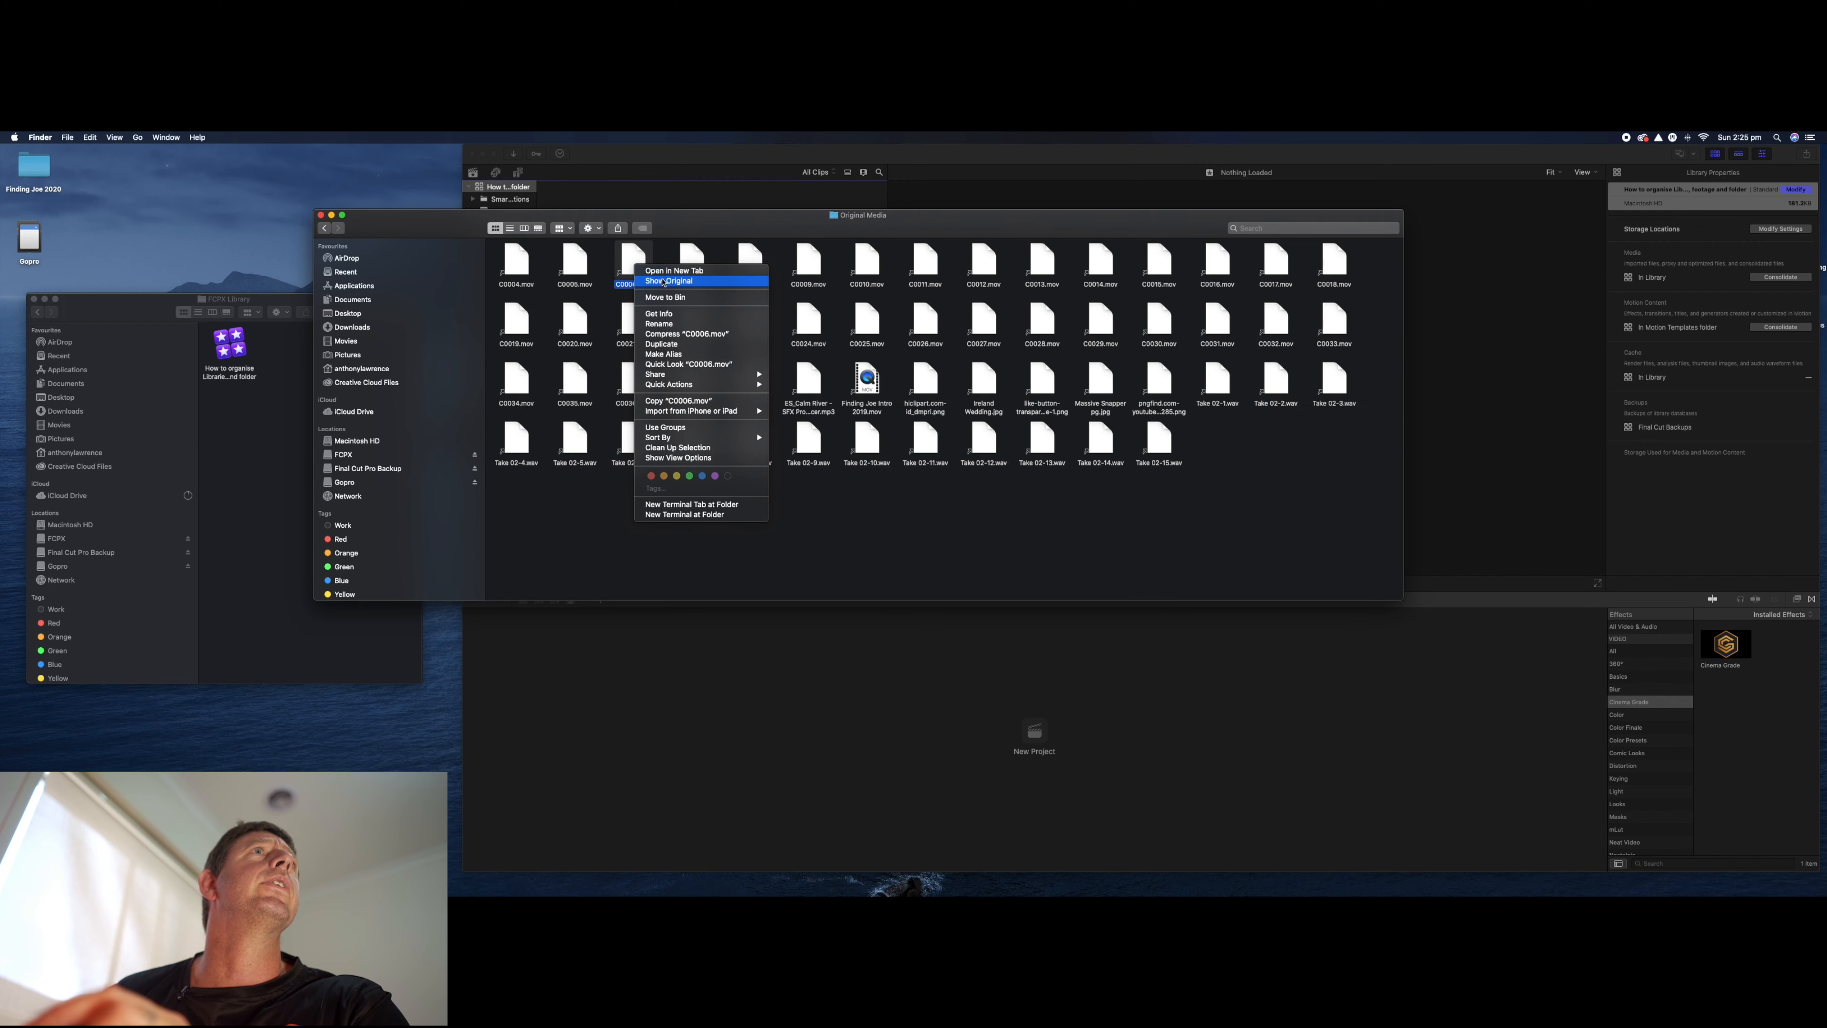
click(676, 333)
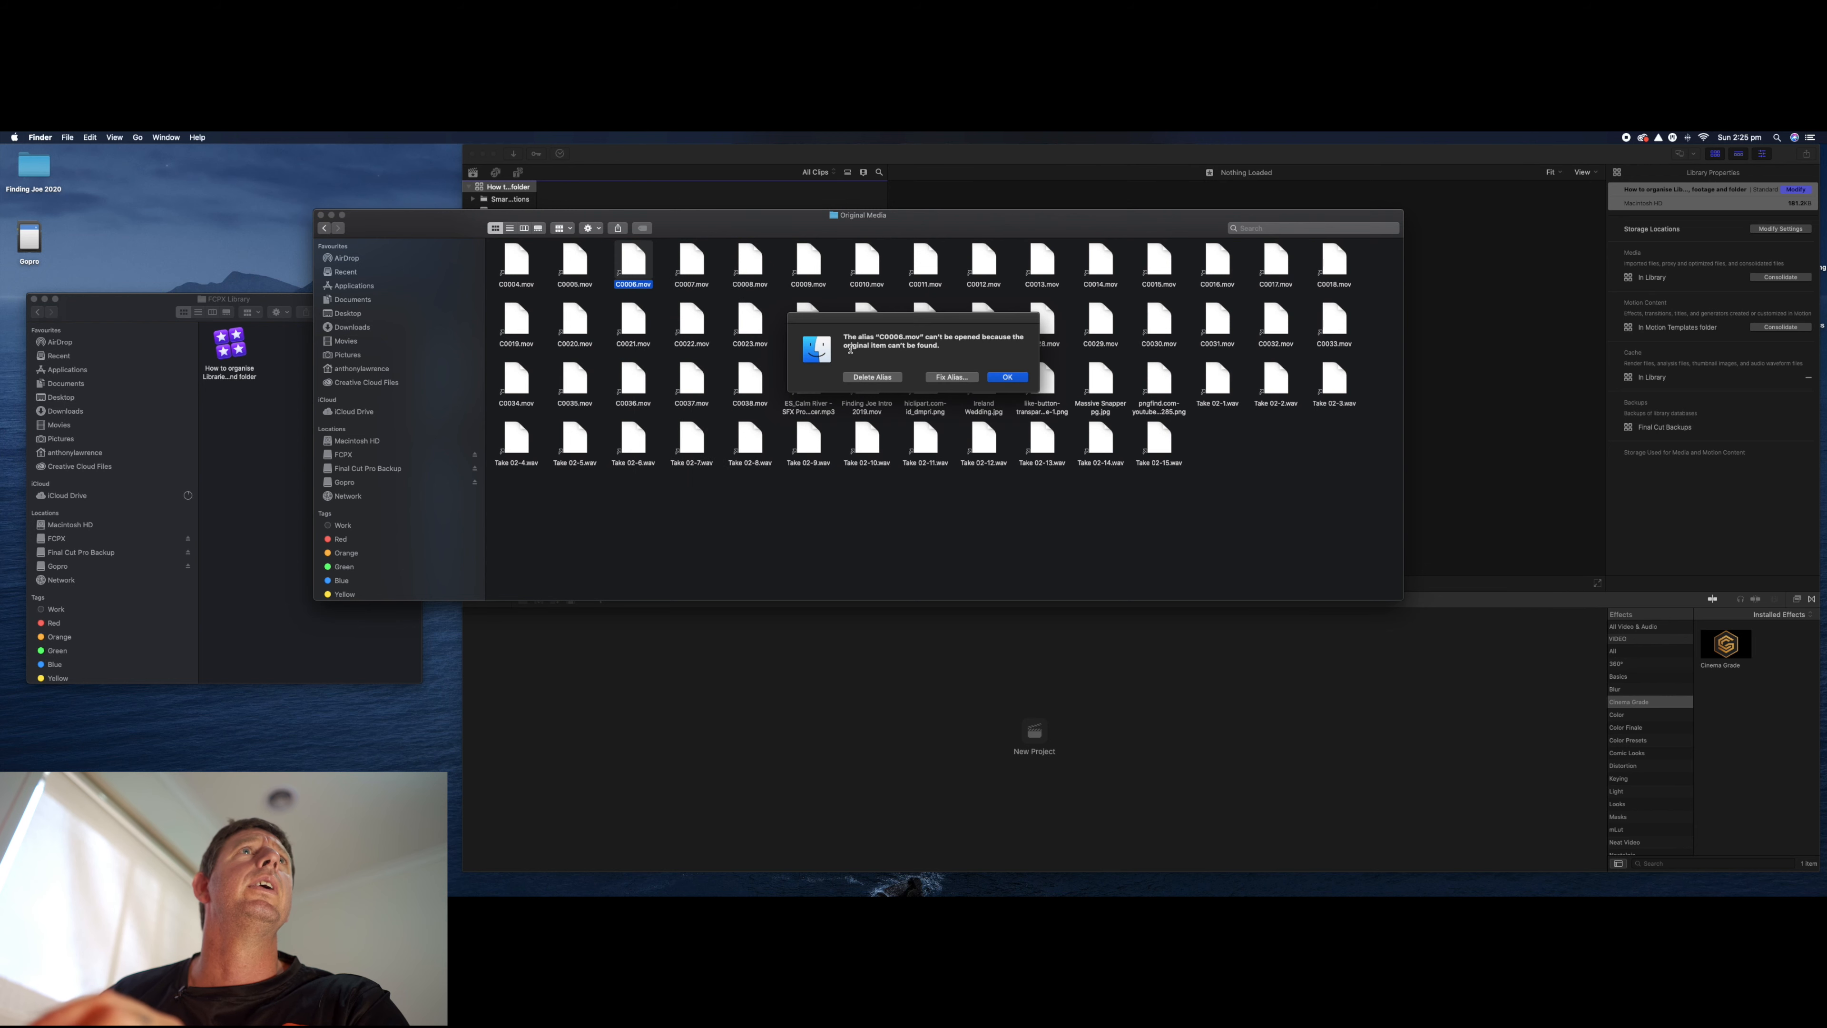
click(1006, 379)
drag(701, 232, 699, 234)
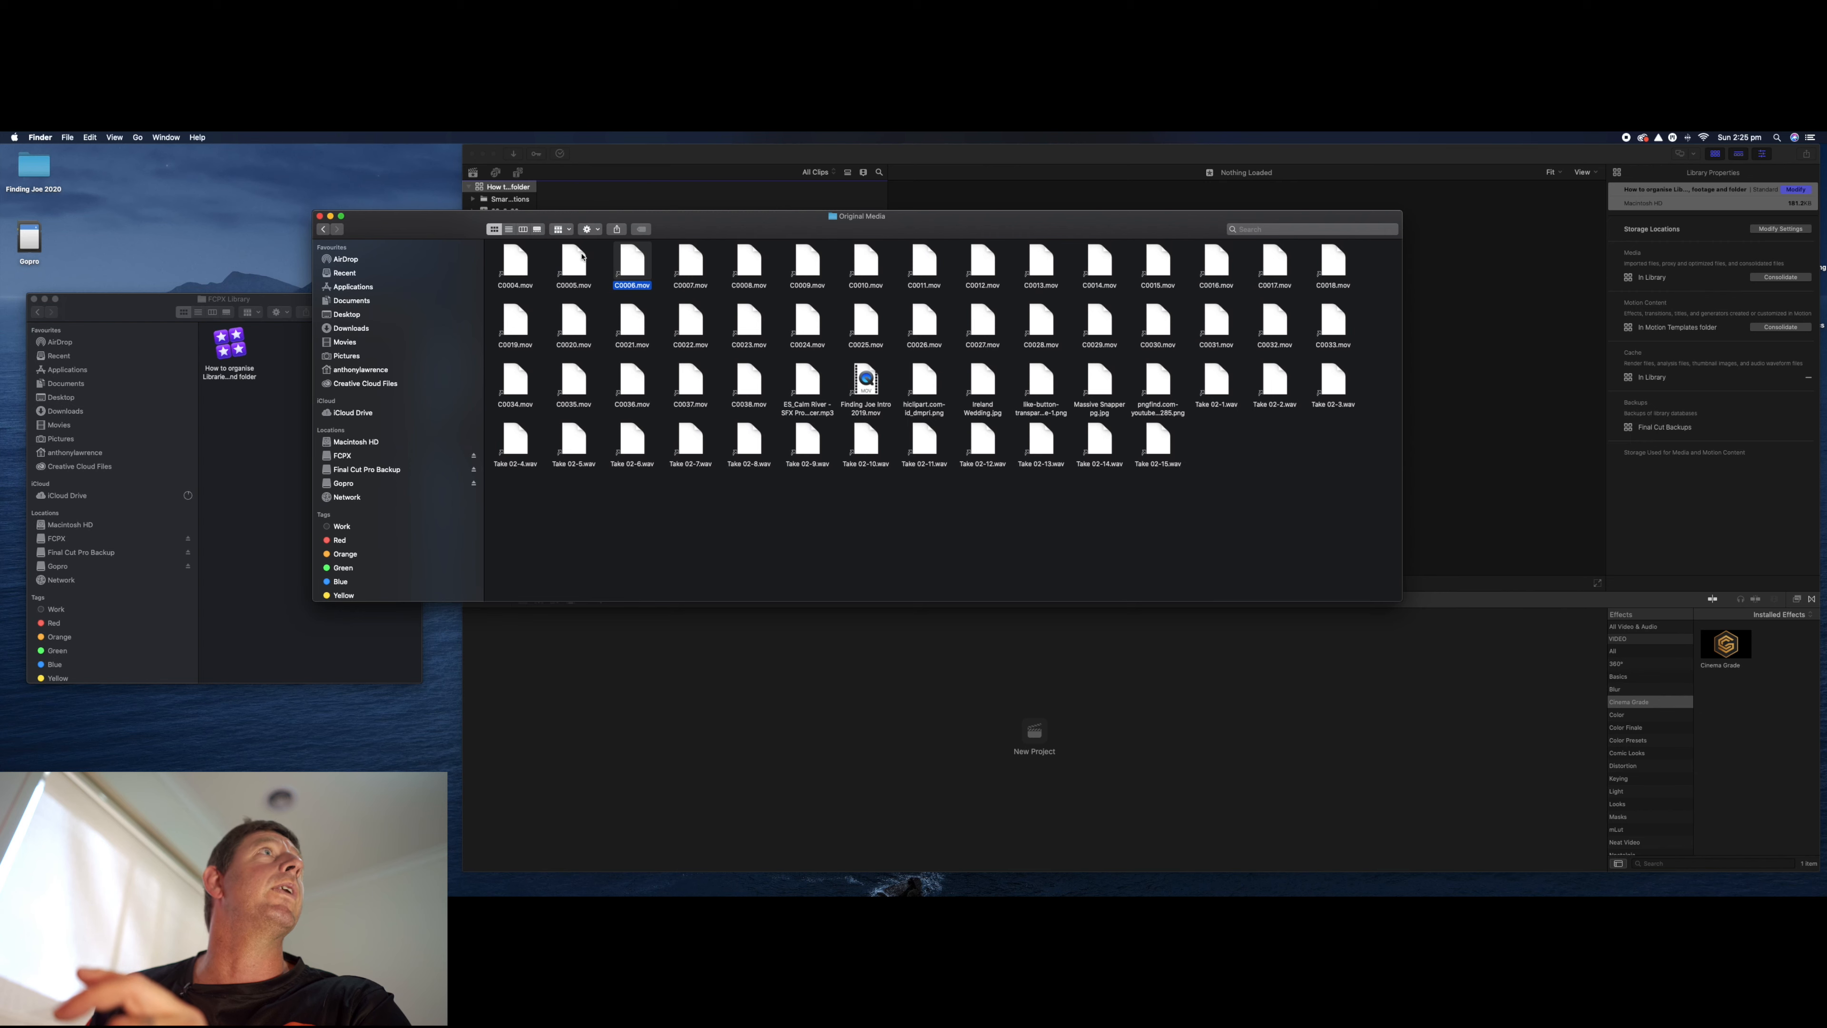
click(319, 216)
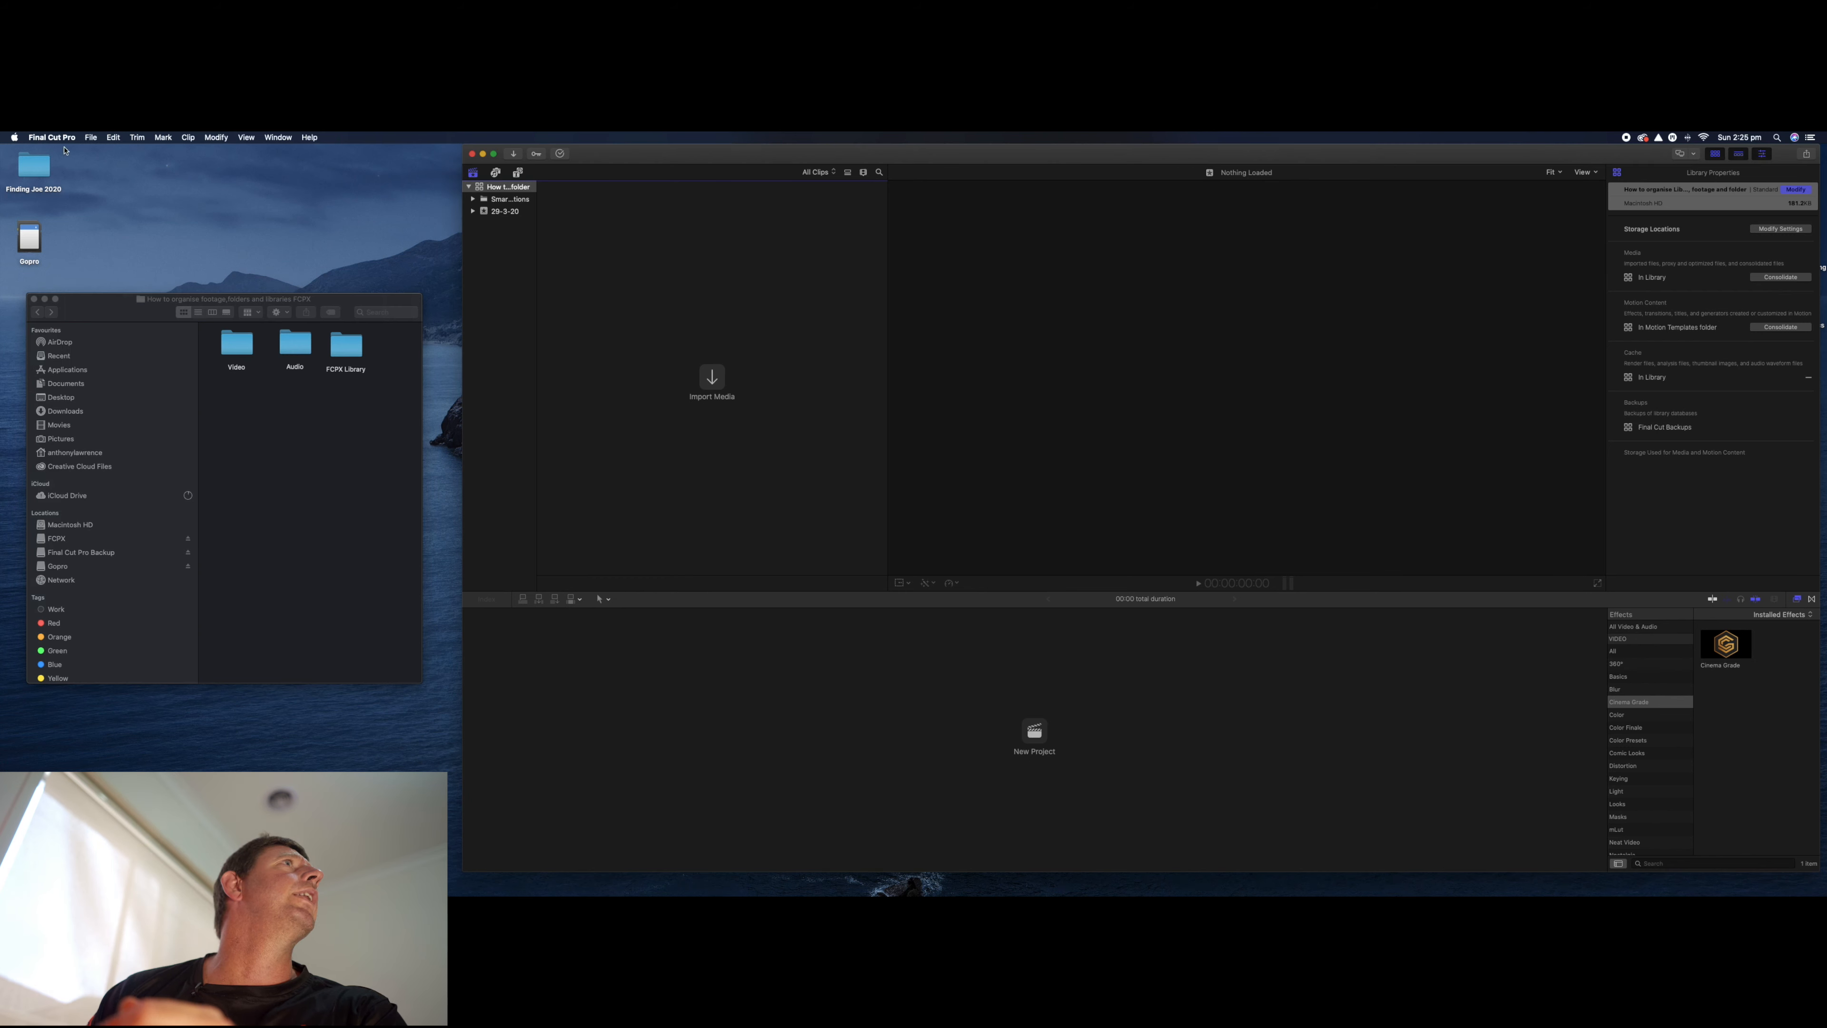
- Switch to Final Cut Pro and open its preferences to examine the import settings for file storage and keywords
click(63, 138)
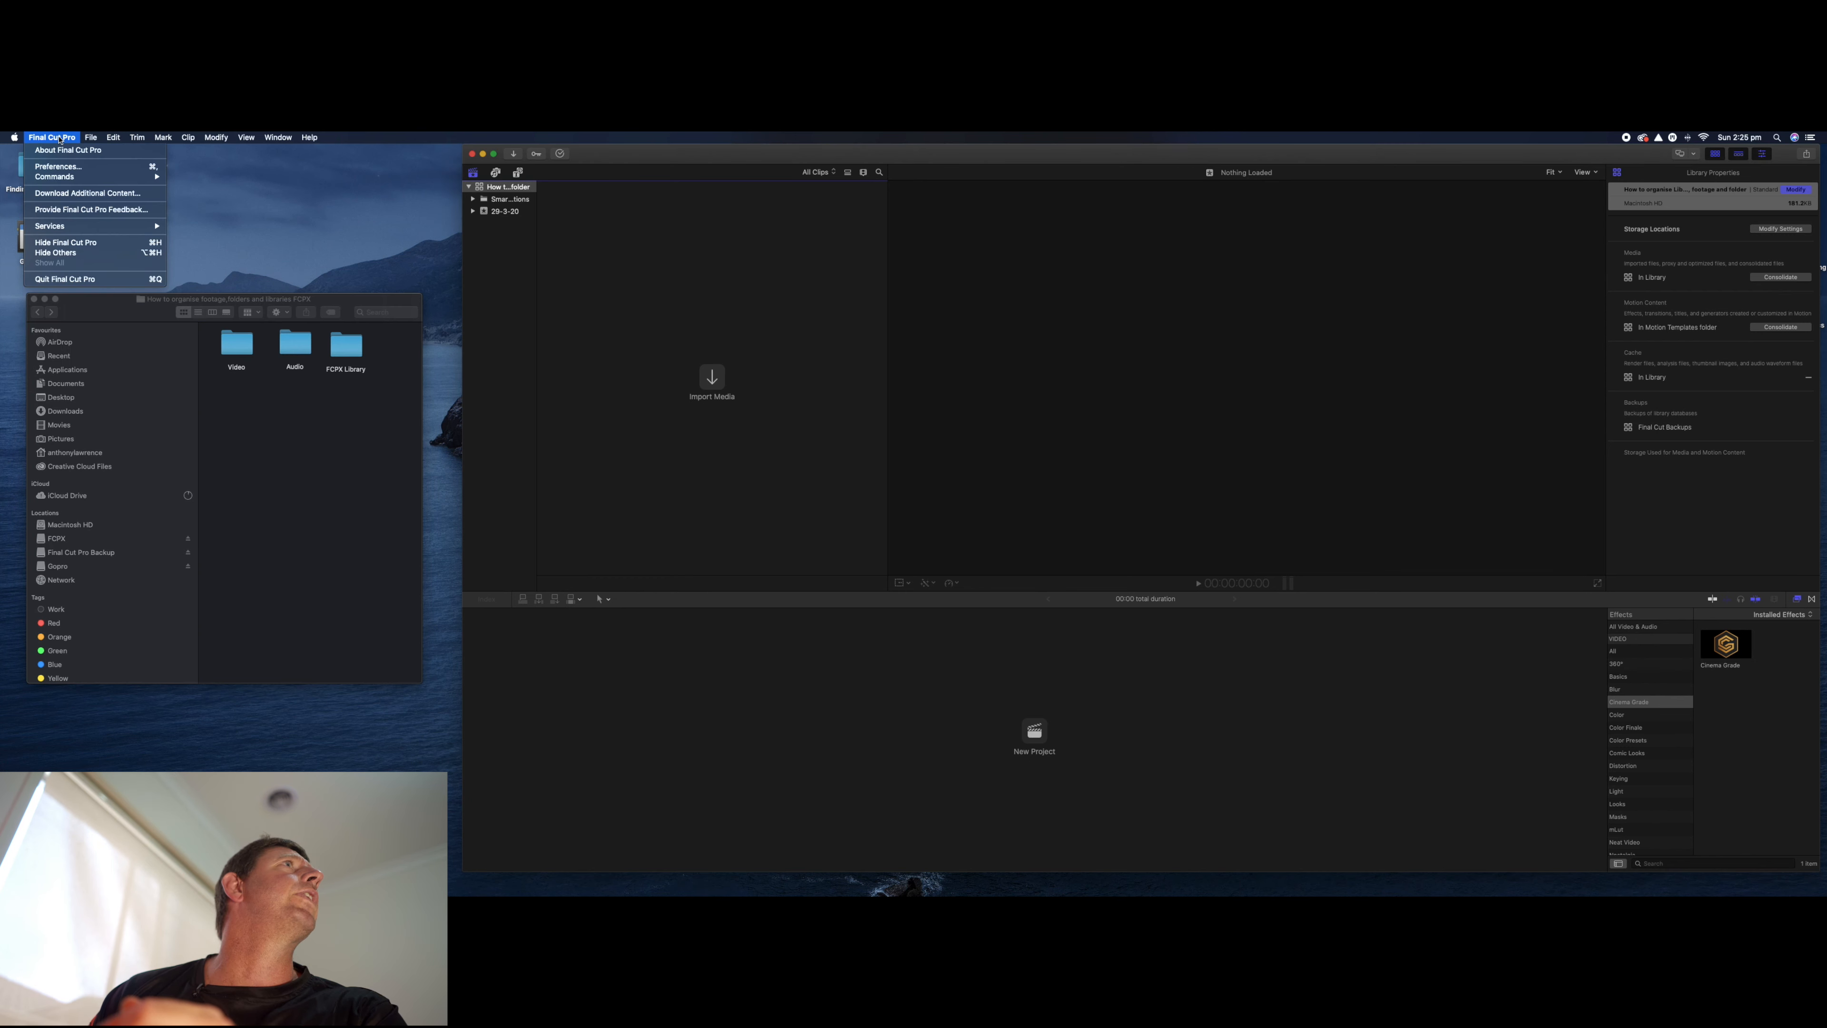
click(59, 167)
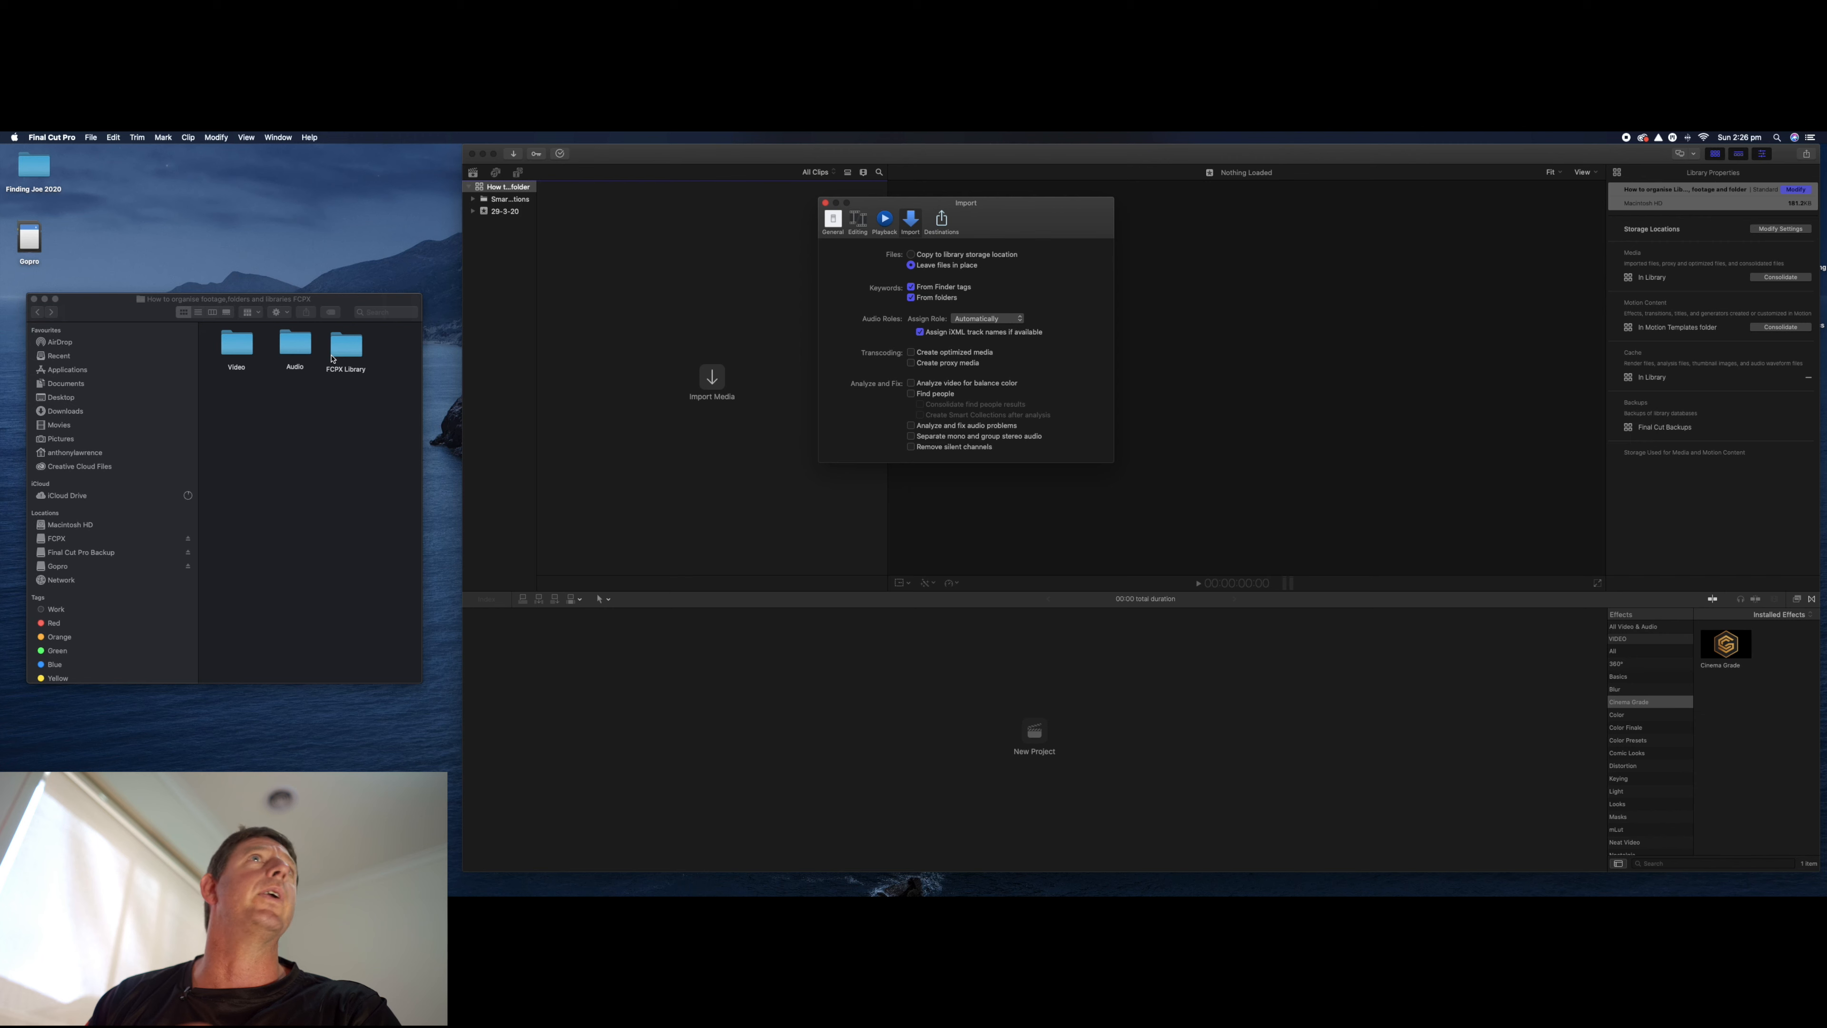
- Create a new event named Video in the organising tutorial library
click(504, 210)
click(91, 136)
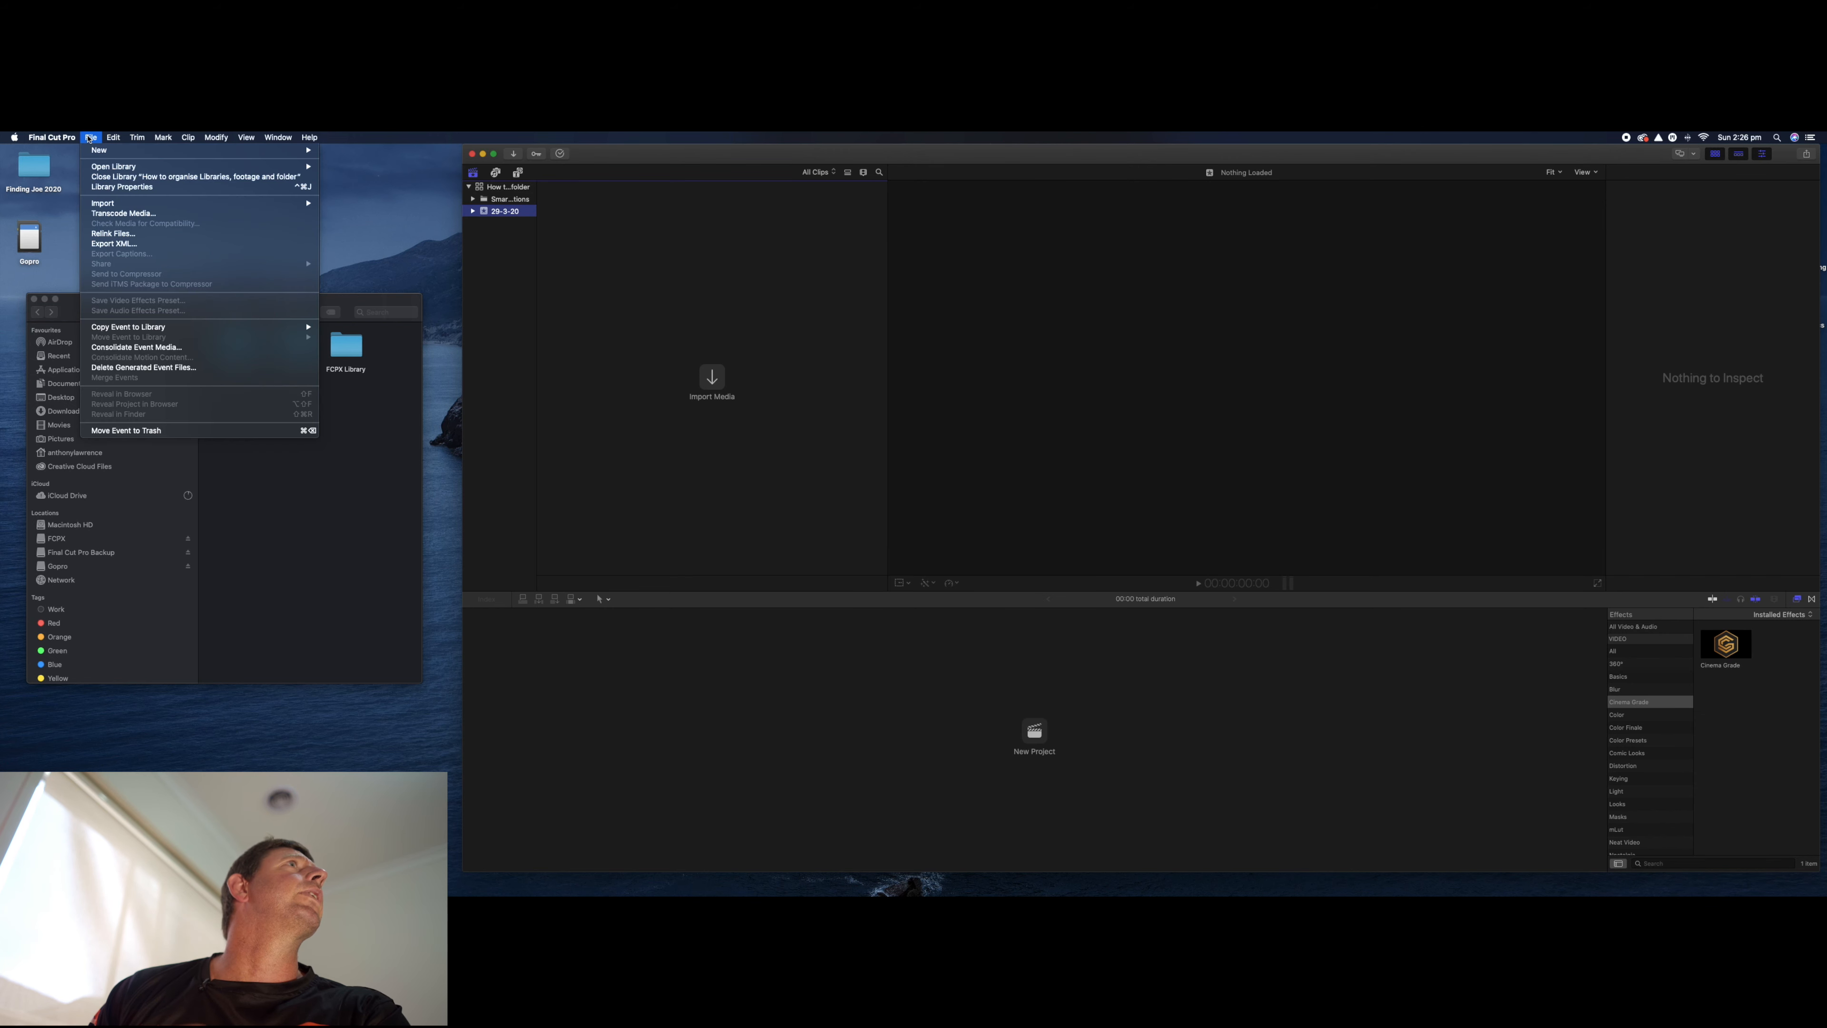
click(343, 163)
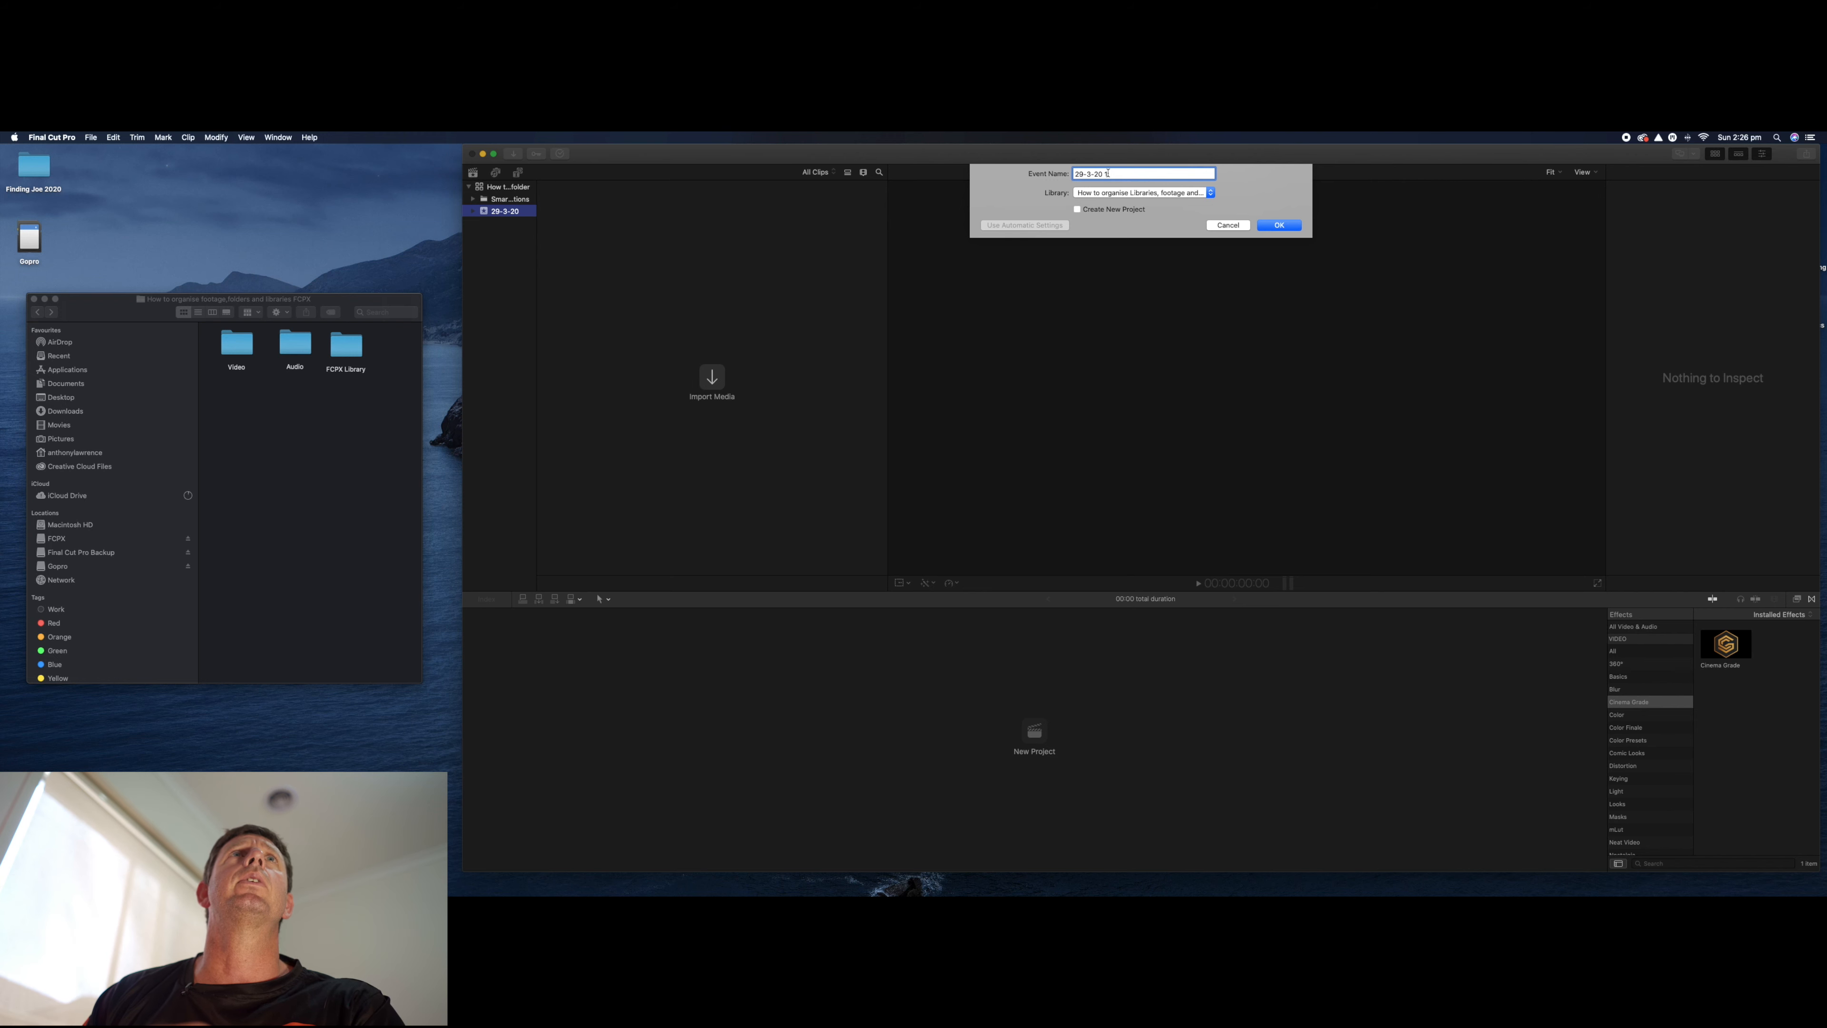
text(Video)
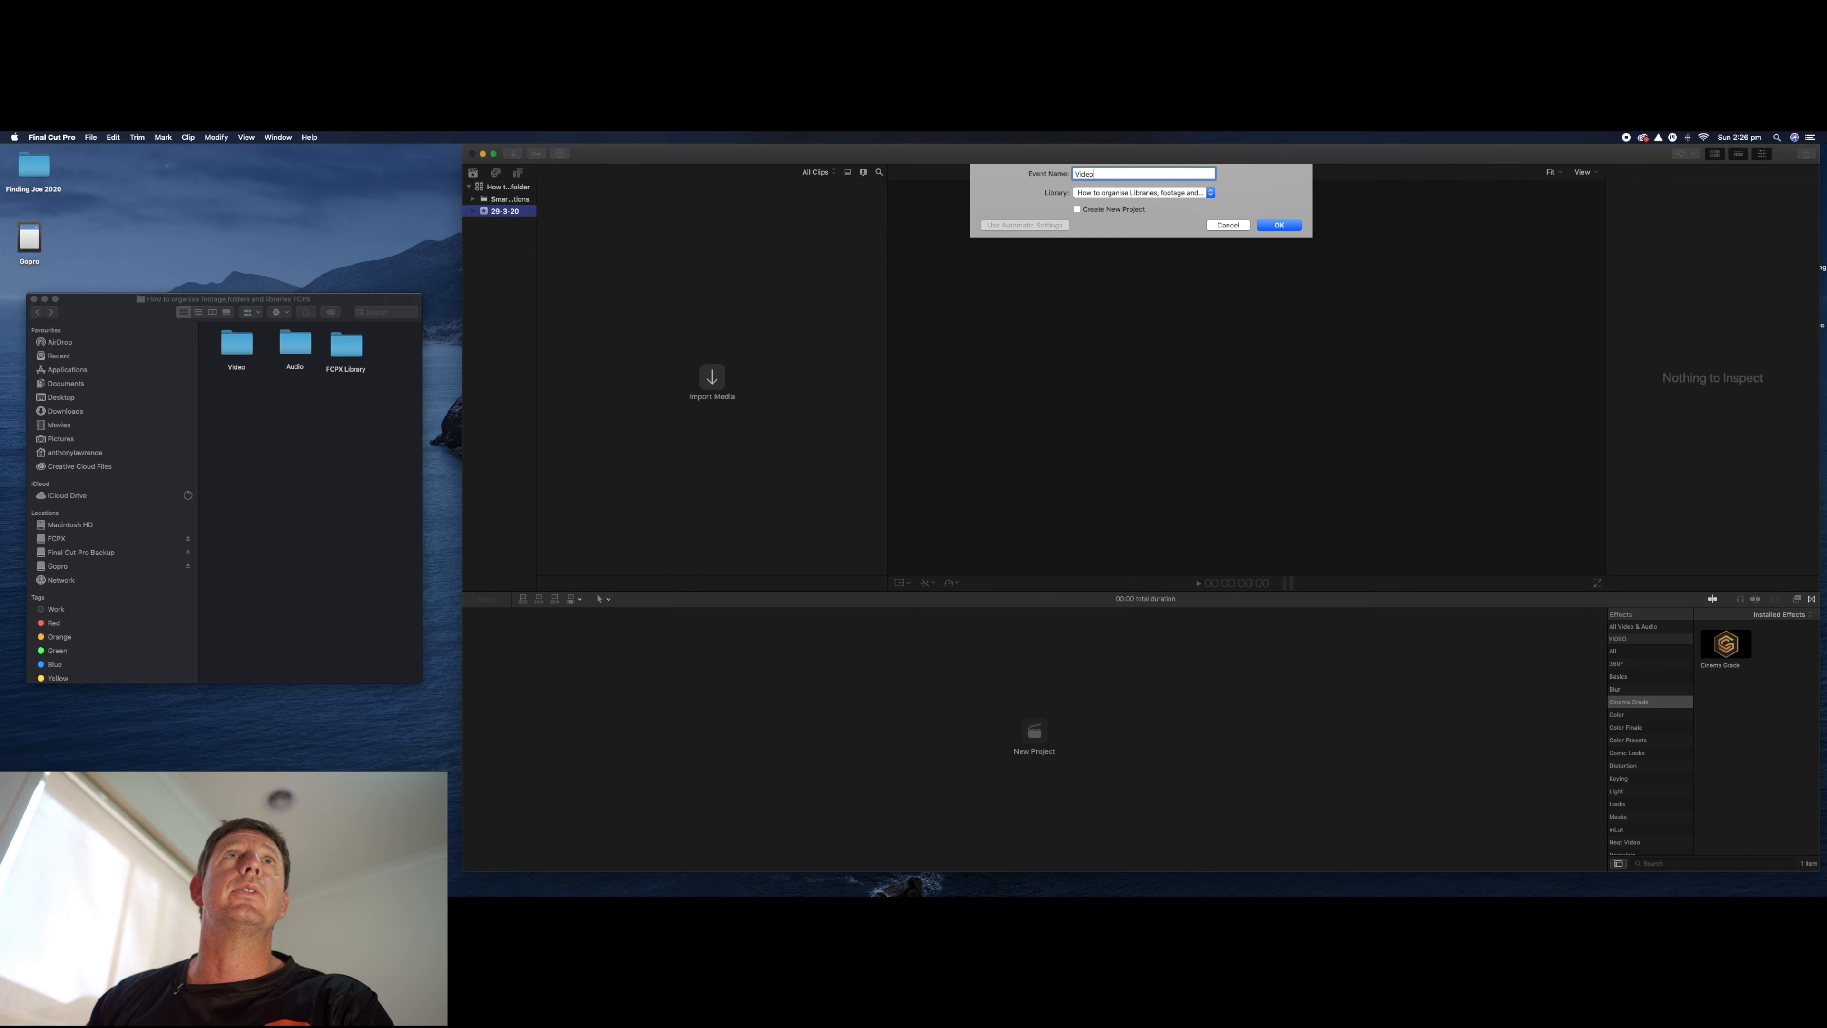
click(1278, 226)
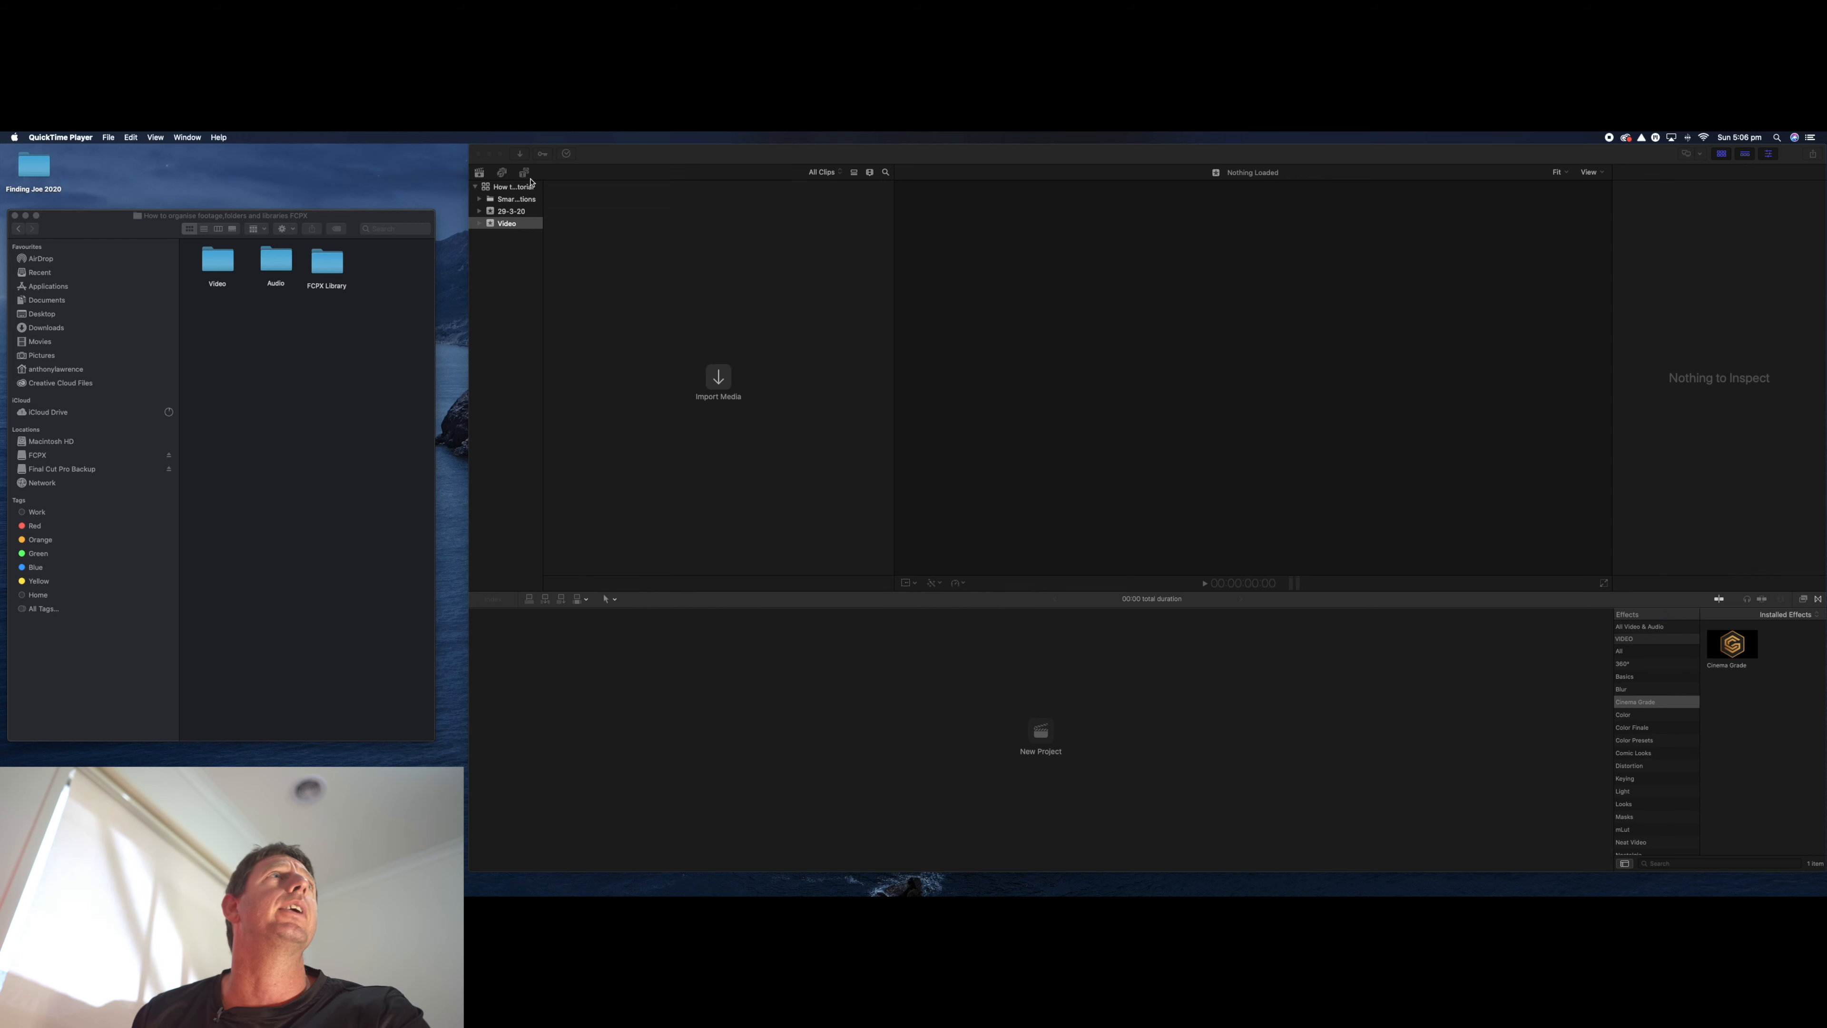
- Create an Audio event alongside the Video event in the library
click(612, 156)
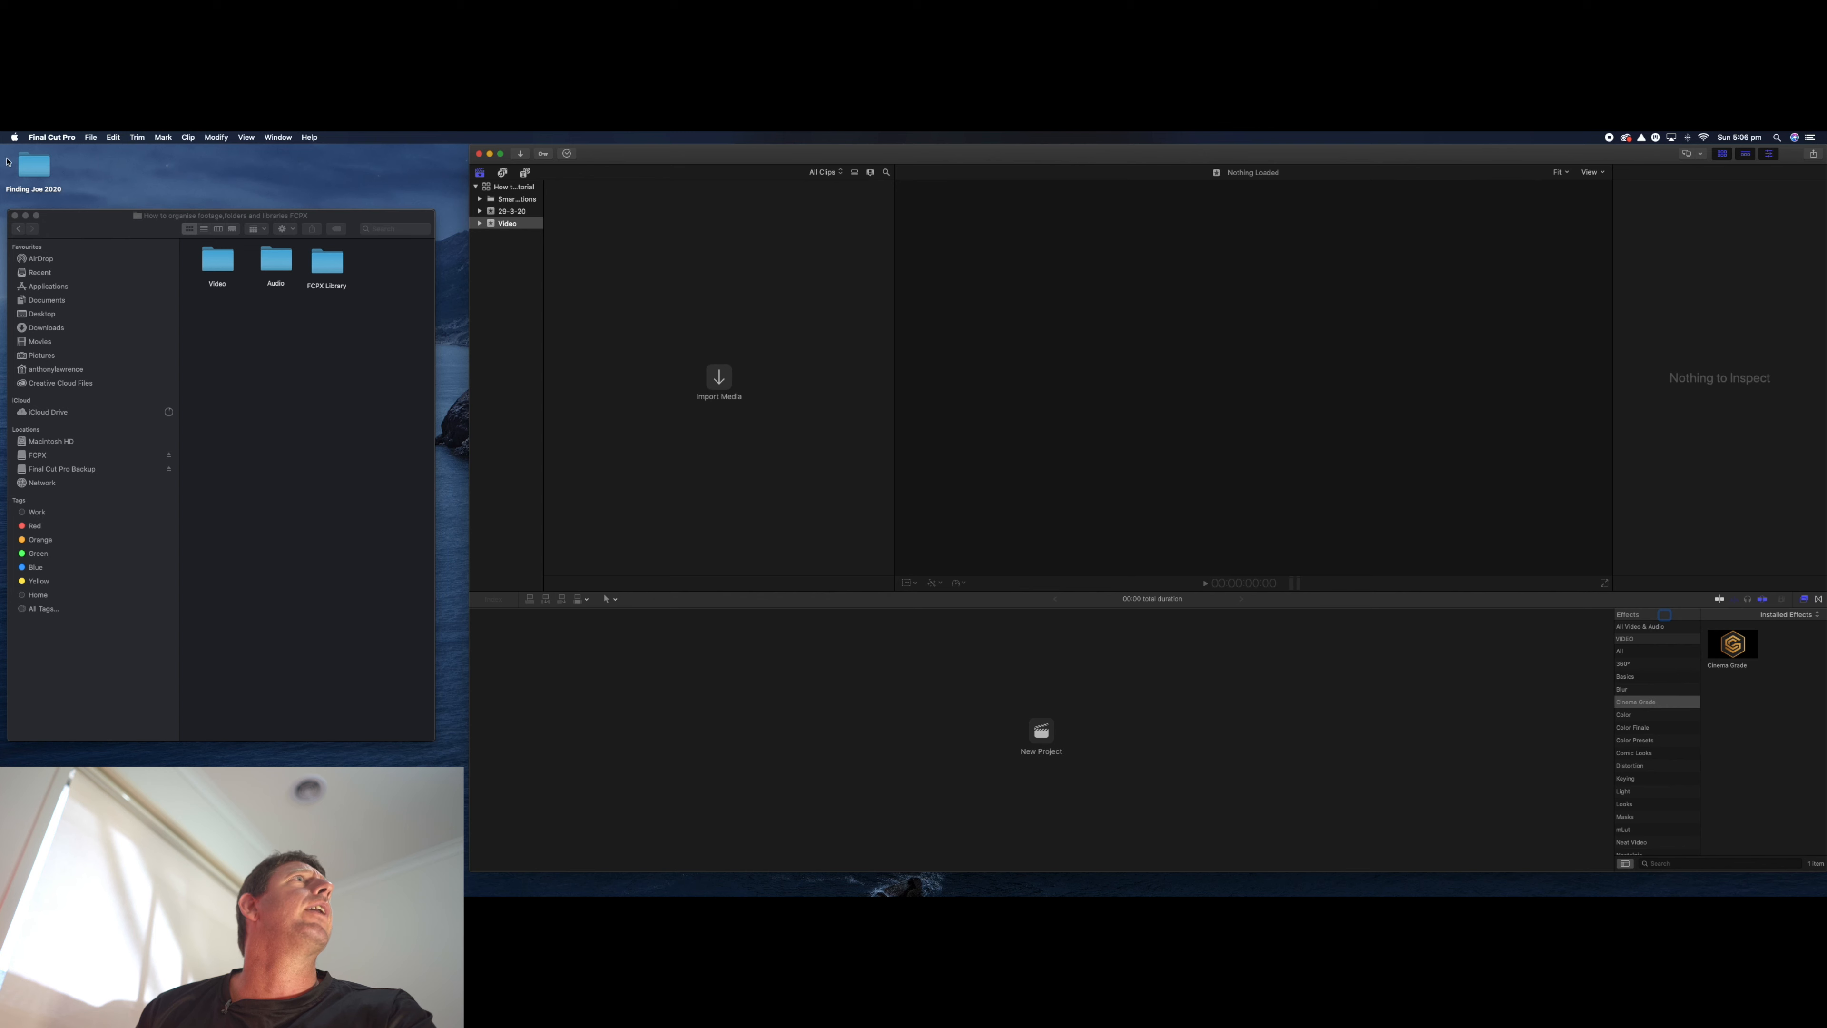
click(92, 138)
mouse_move(95, 152)
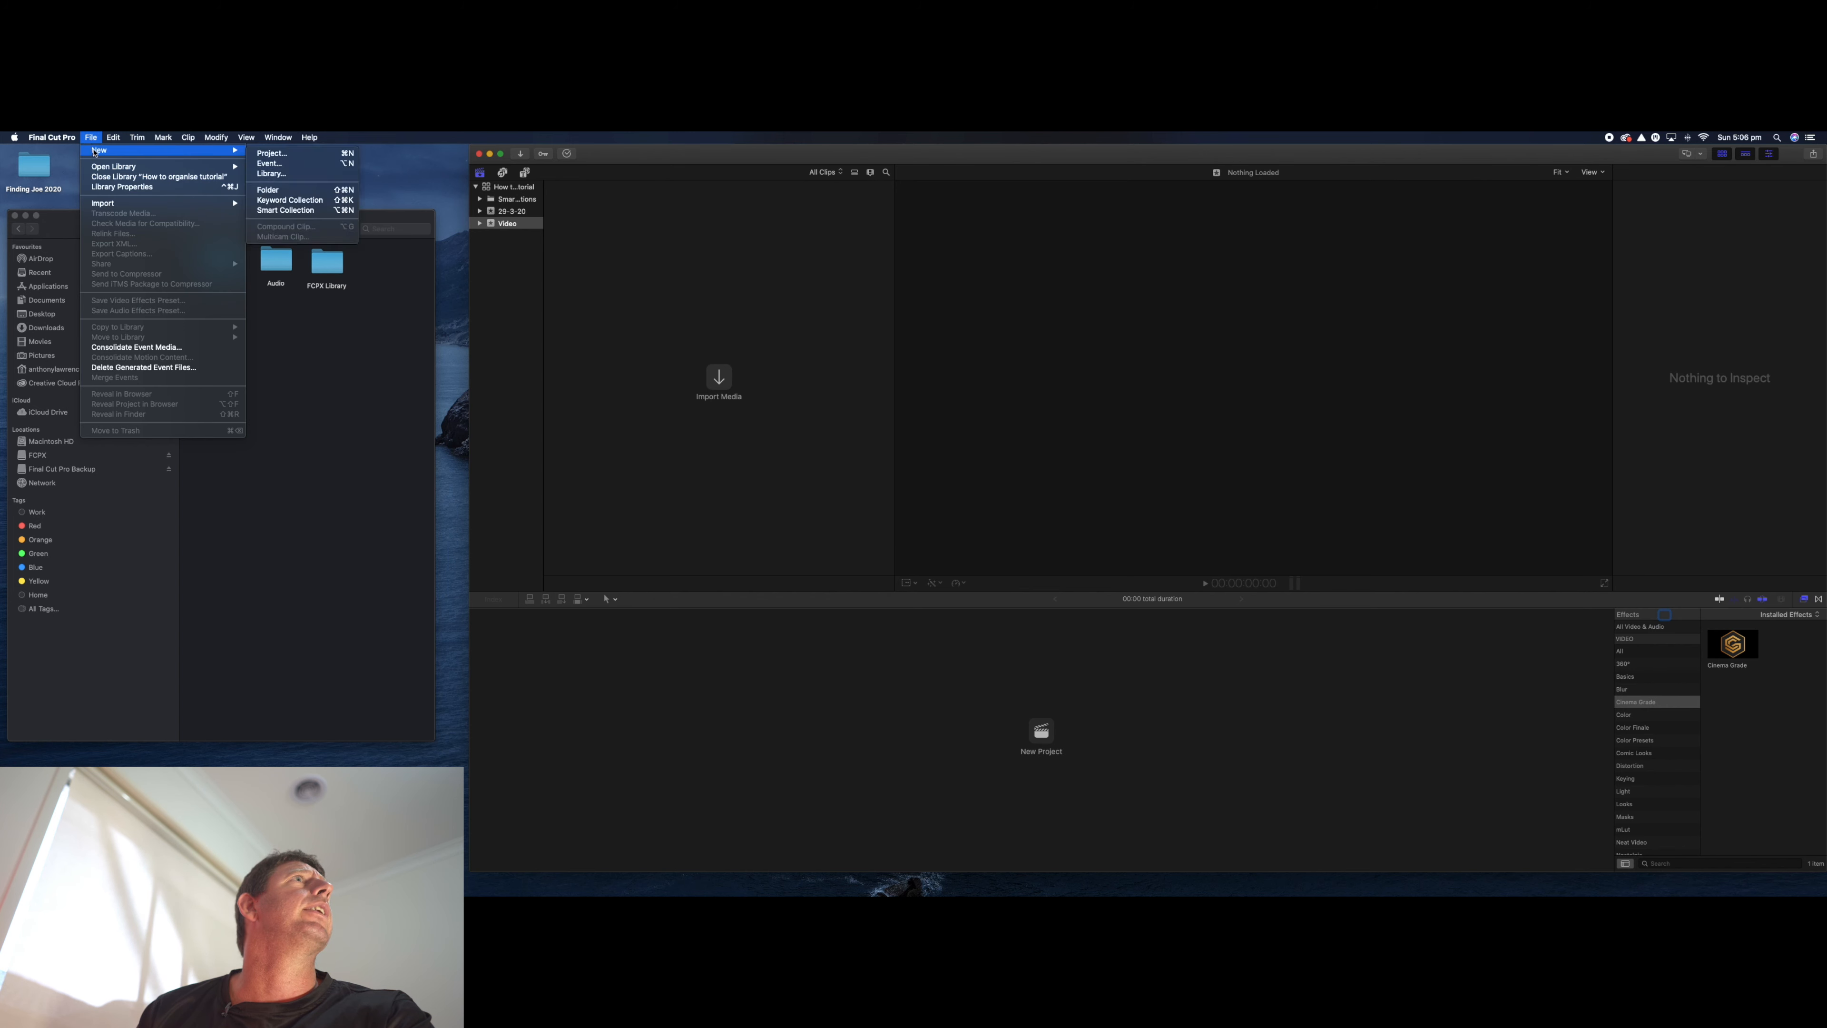
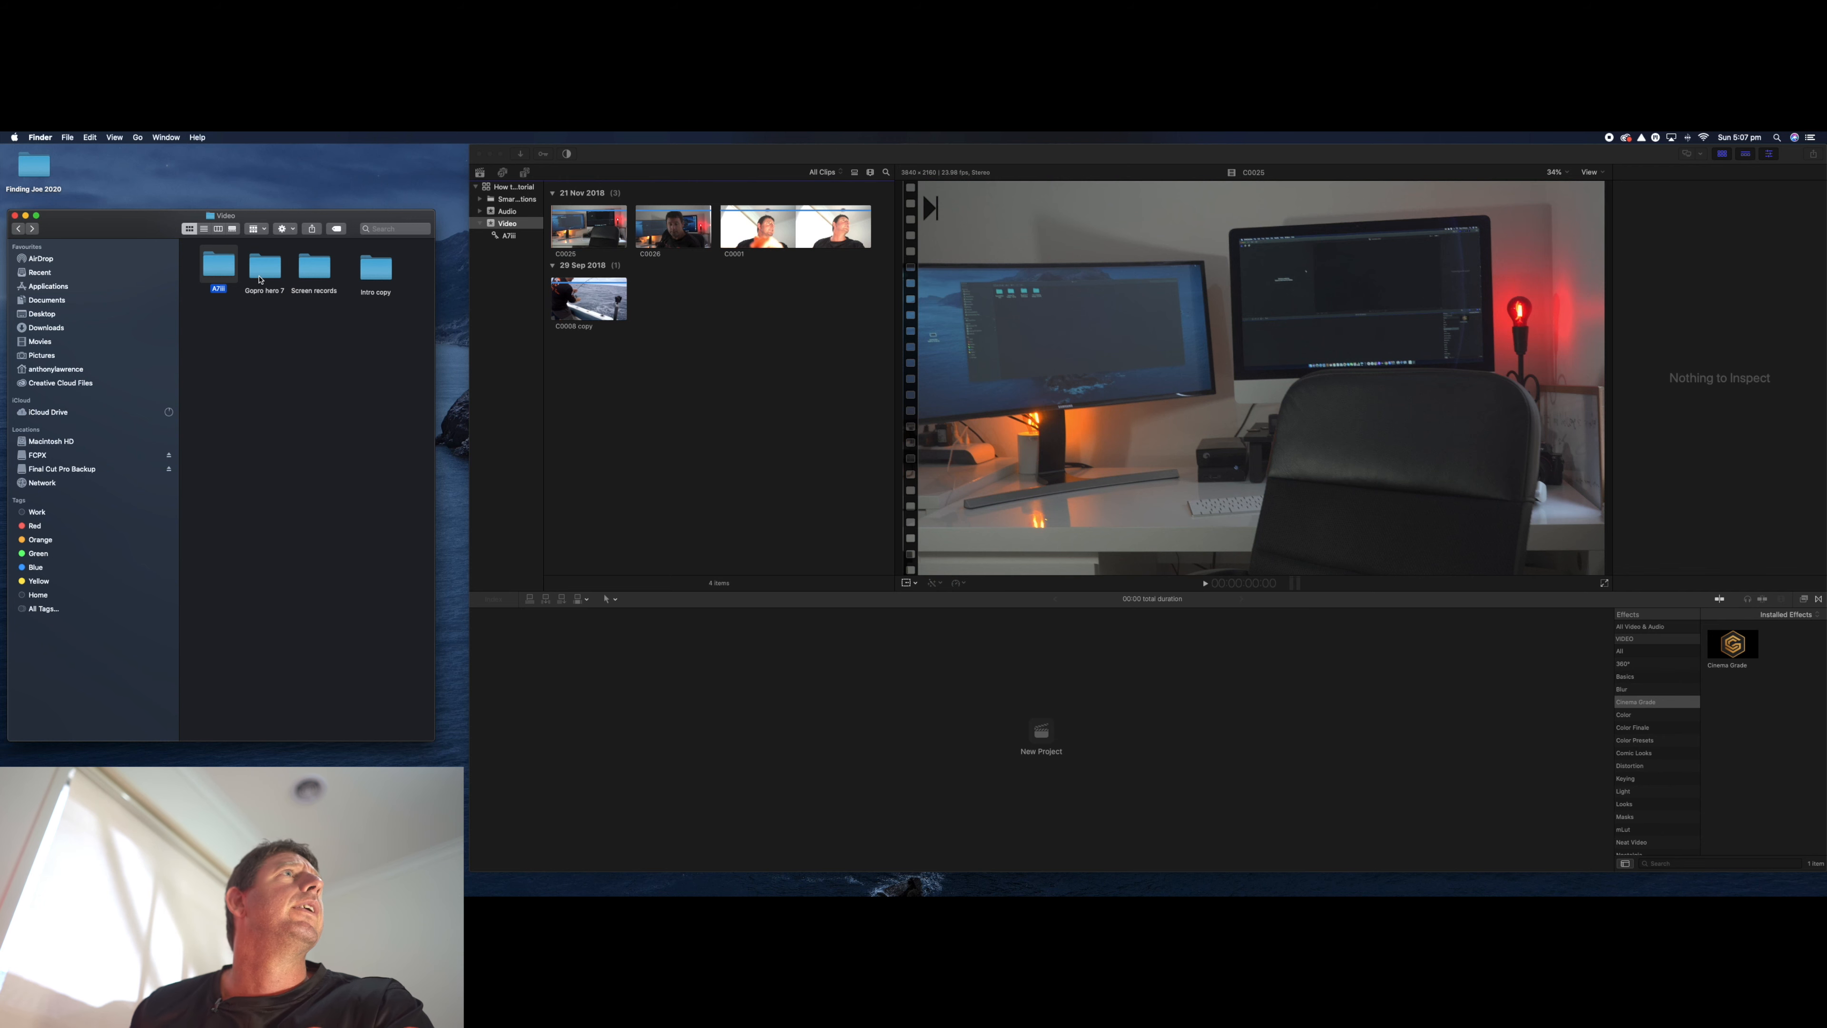
- Import the Gopro hero 7, Screen records and Intro copy folders from Finder into the Video event
drag(264, 270, 508, 225)
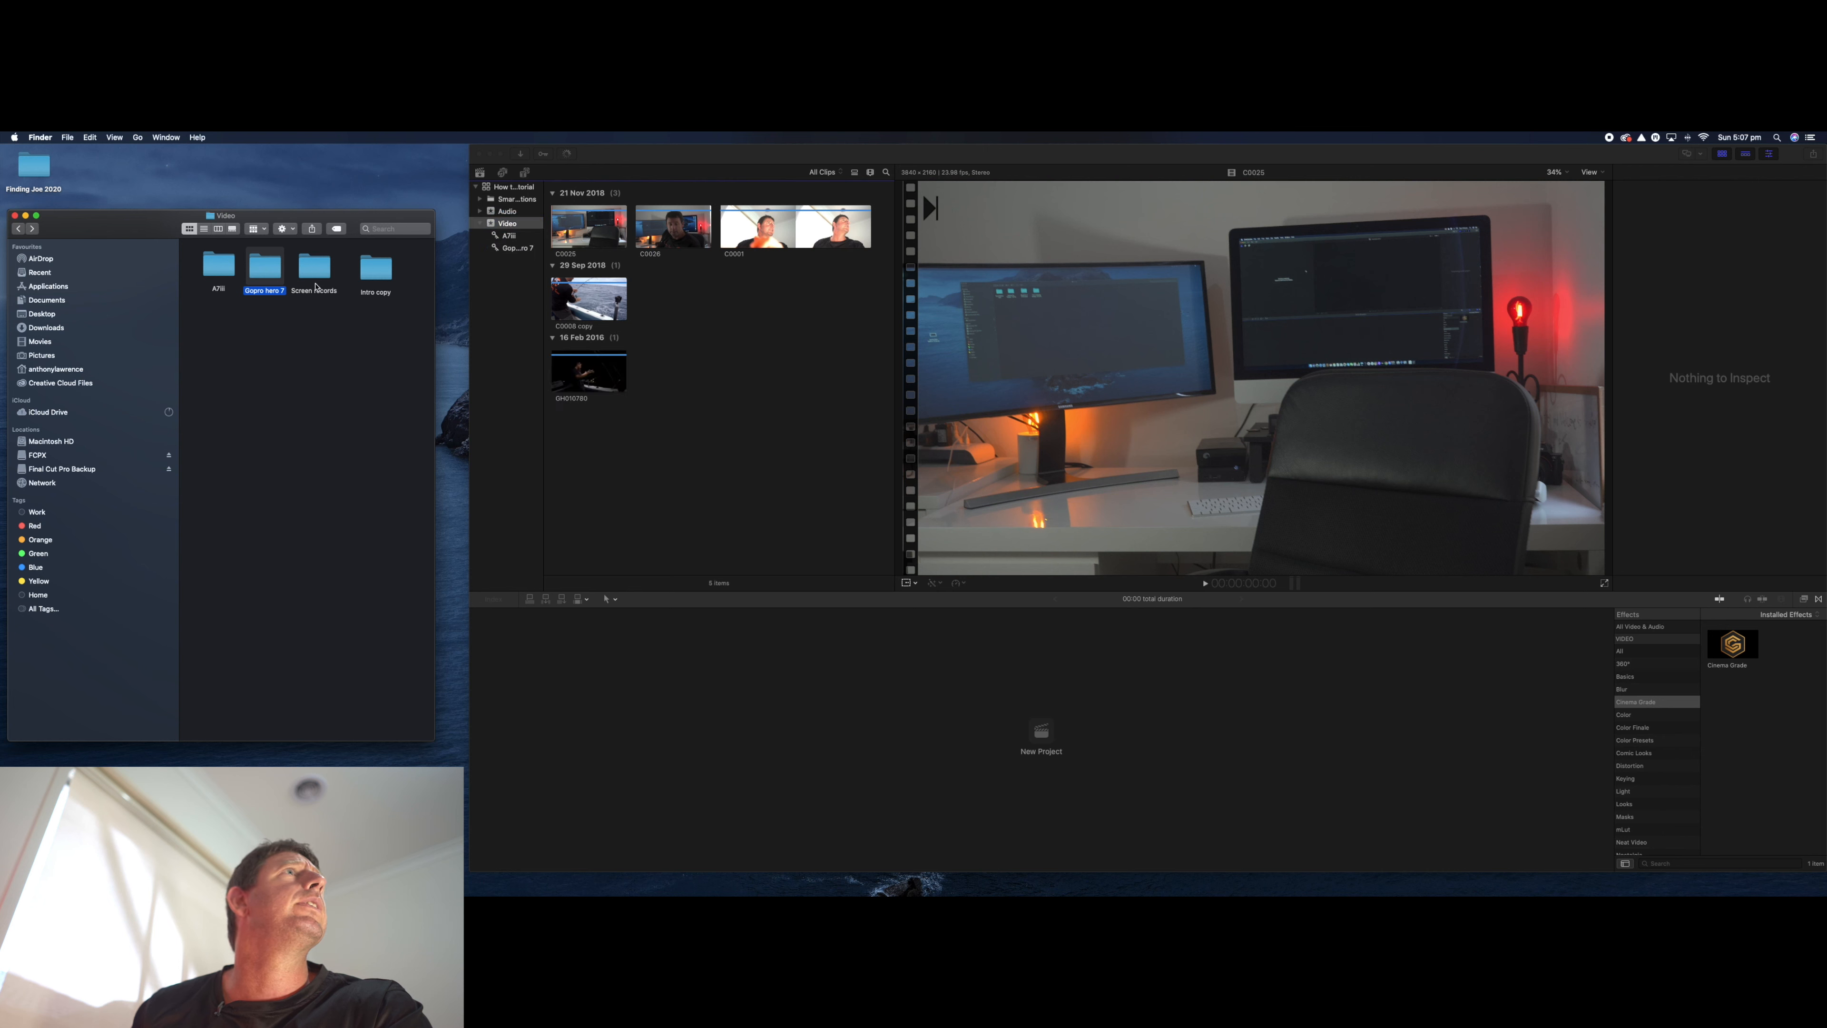
drag(316, 288, 502, 243)
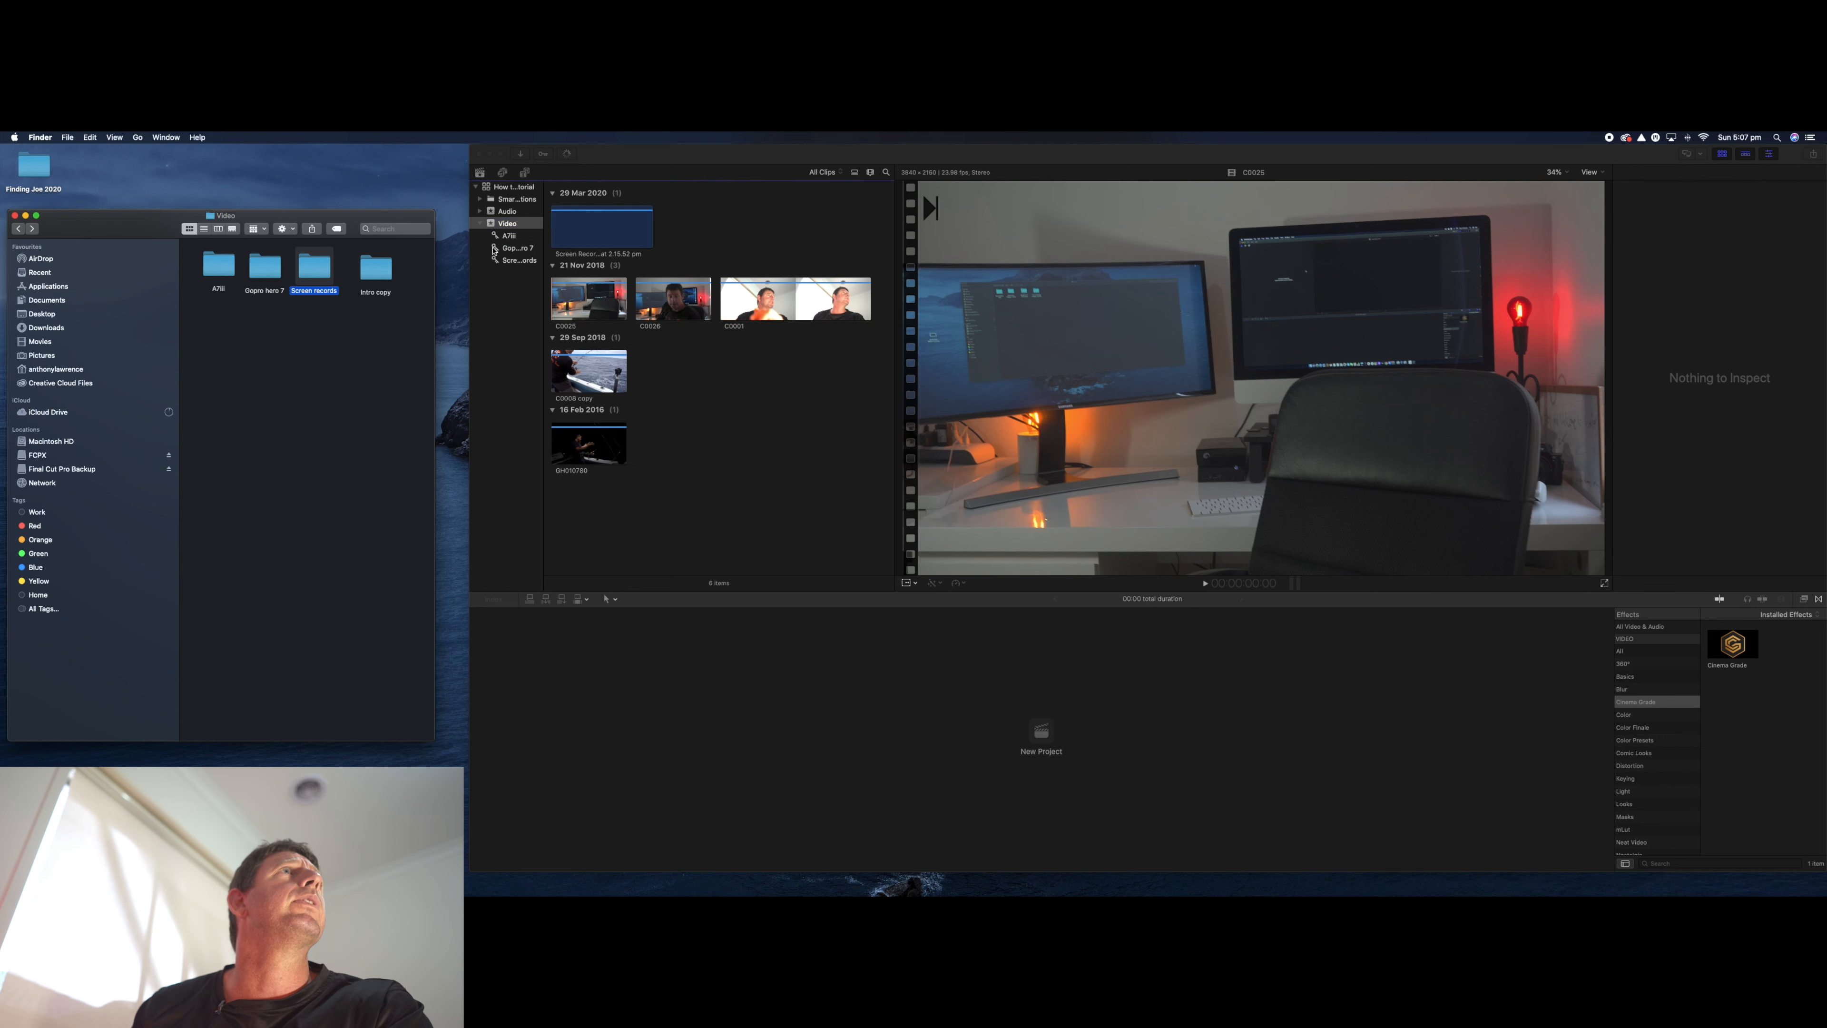
drag(375, 269, 514, 229)
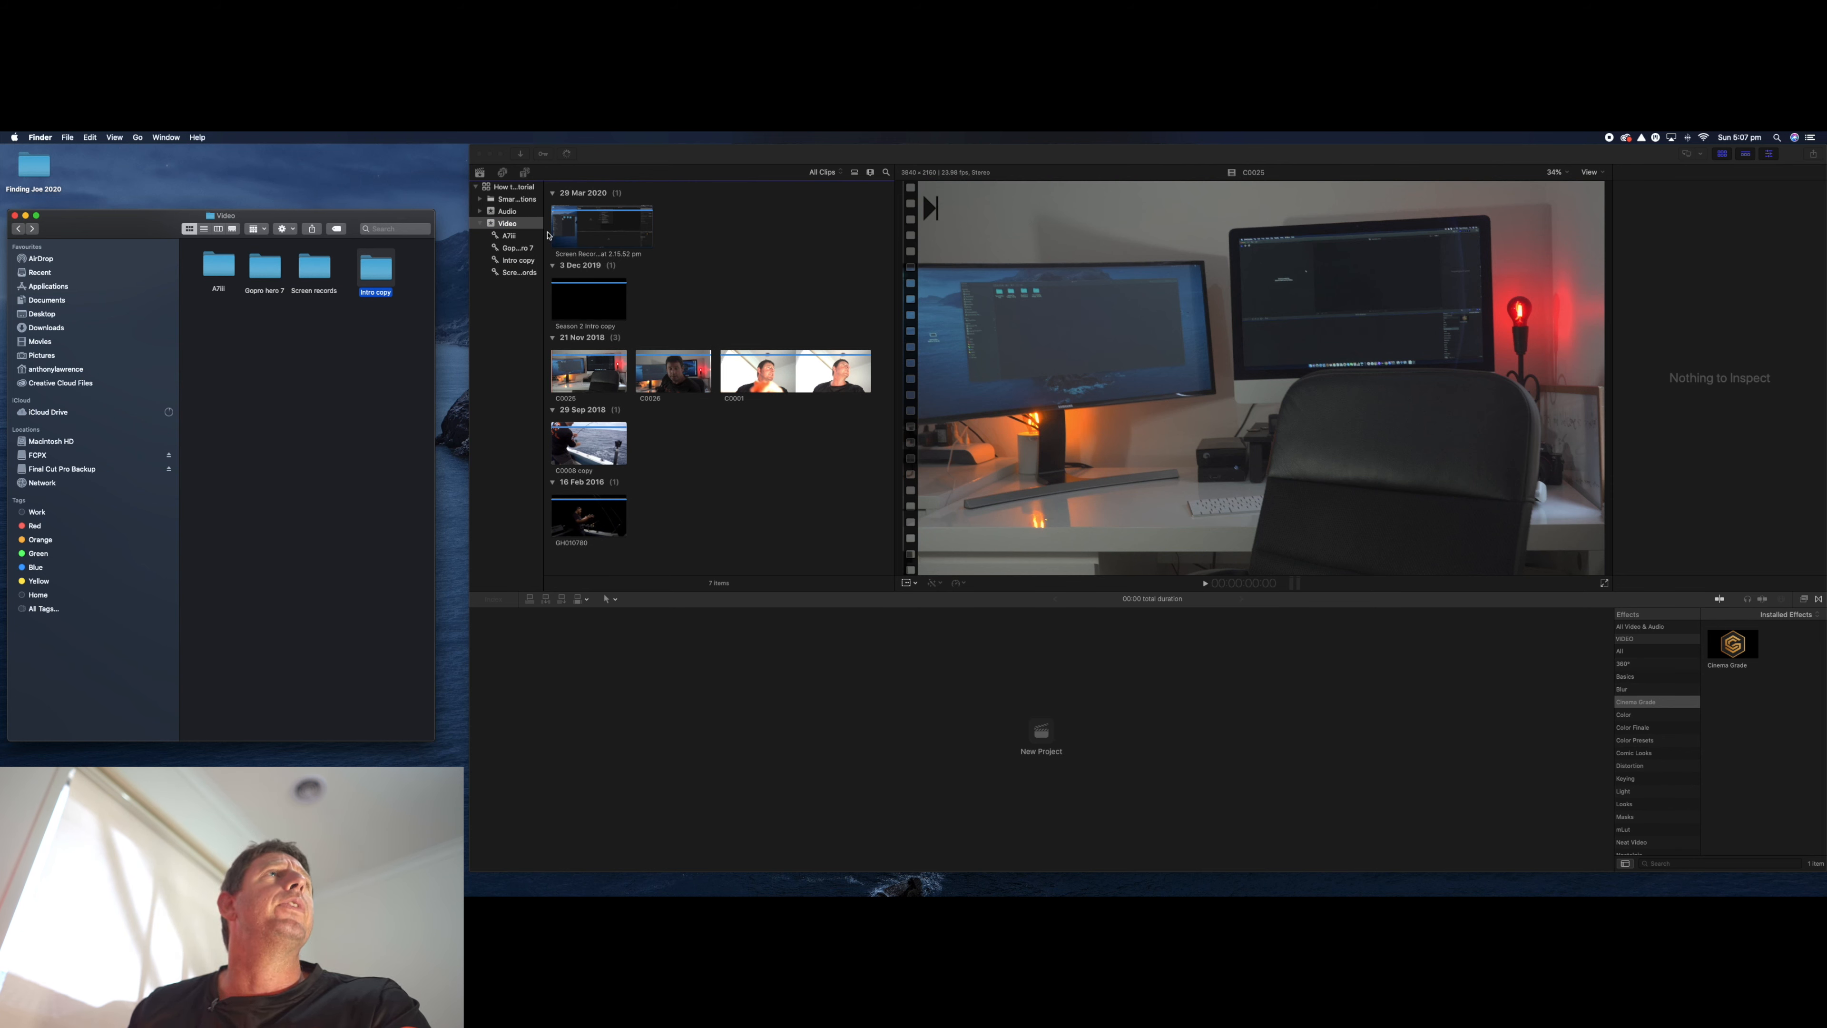
- Review the clips in the first keyword collection under the Video event
click(506, 240)
click(509, 236)
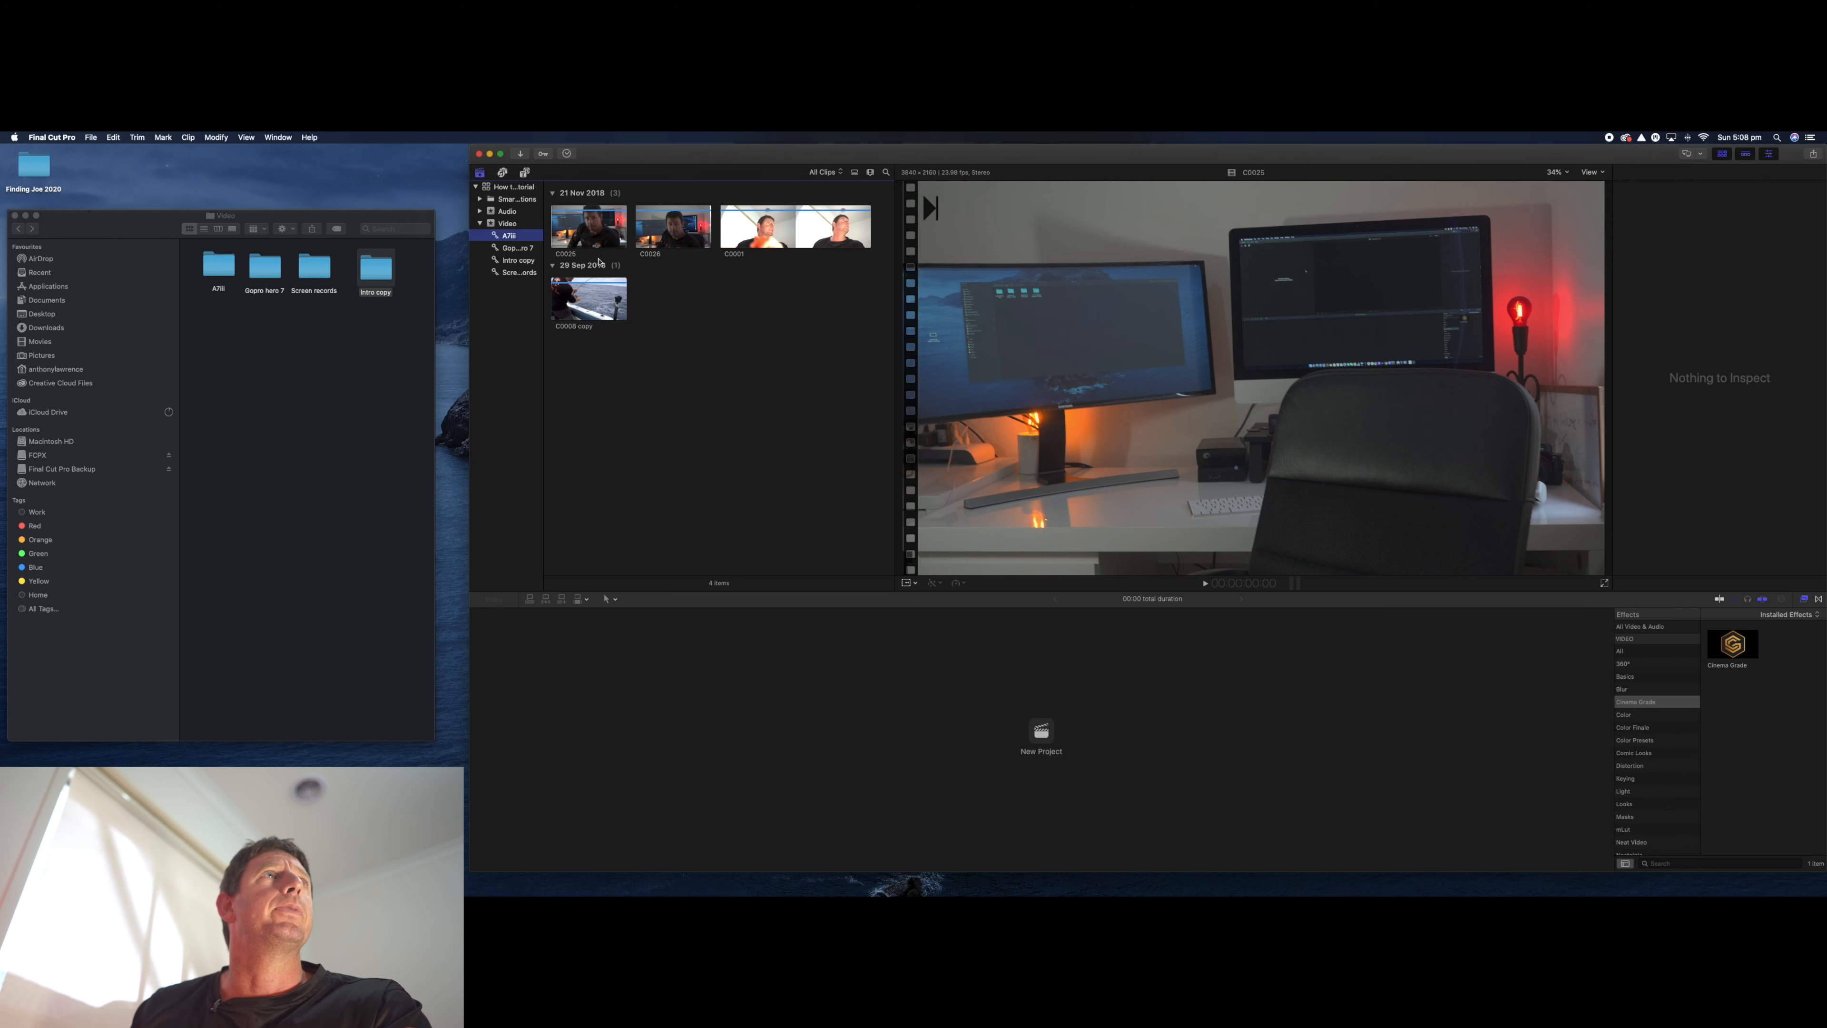
click(508, 223)
- Import the Recforge 2, Sound effects and Music folders from the project's Audio folder into the Audio event
click(507, 211)
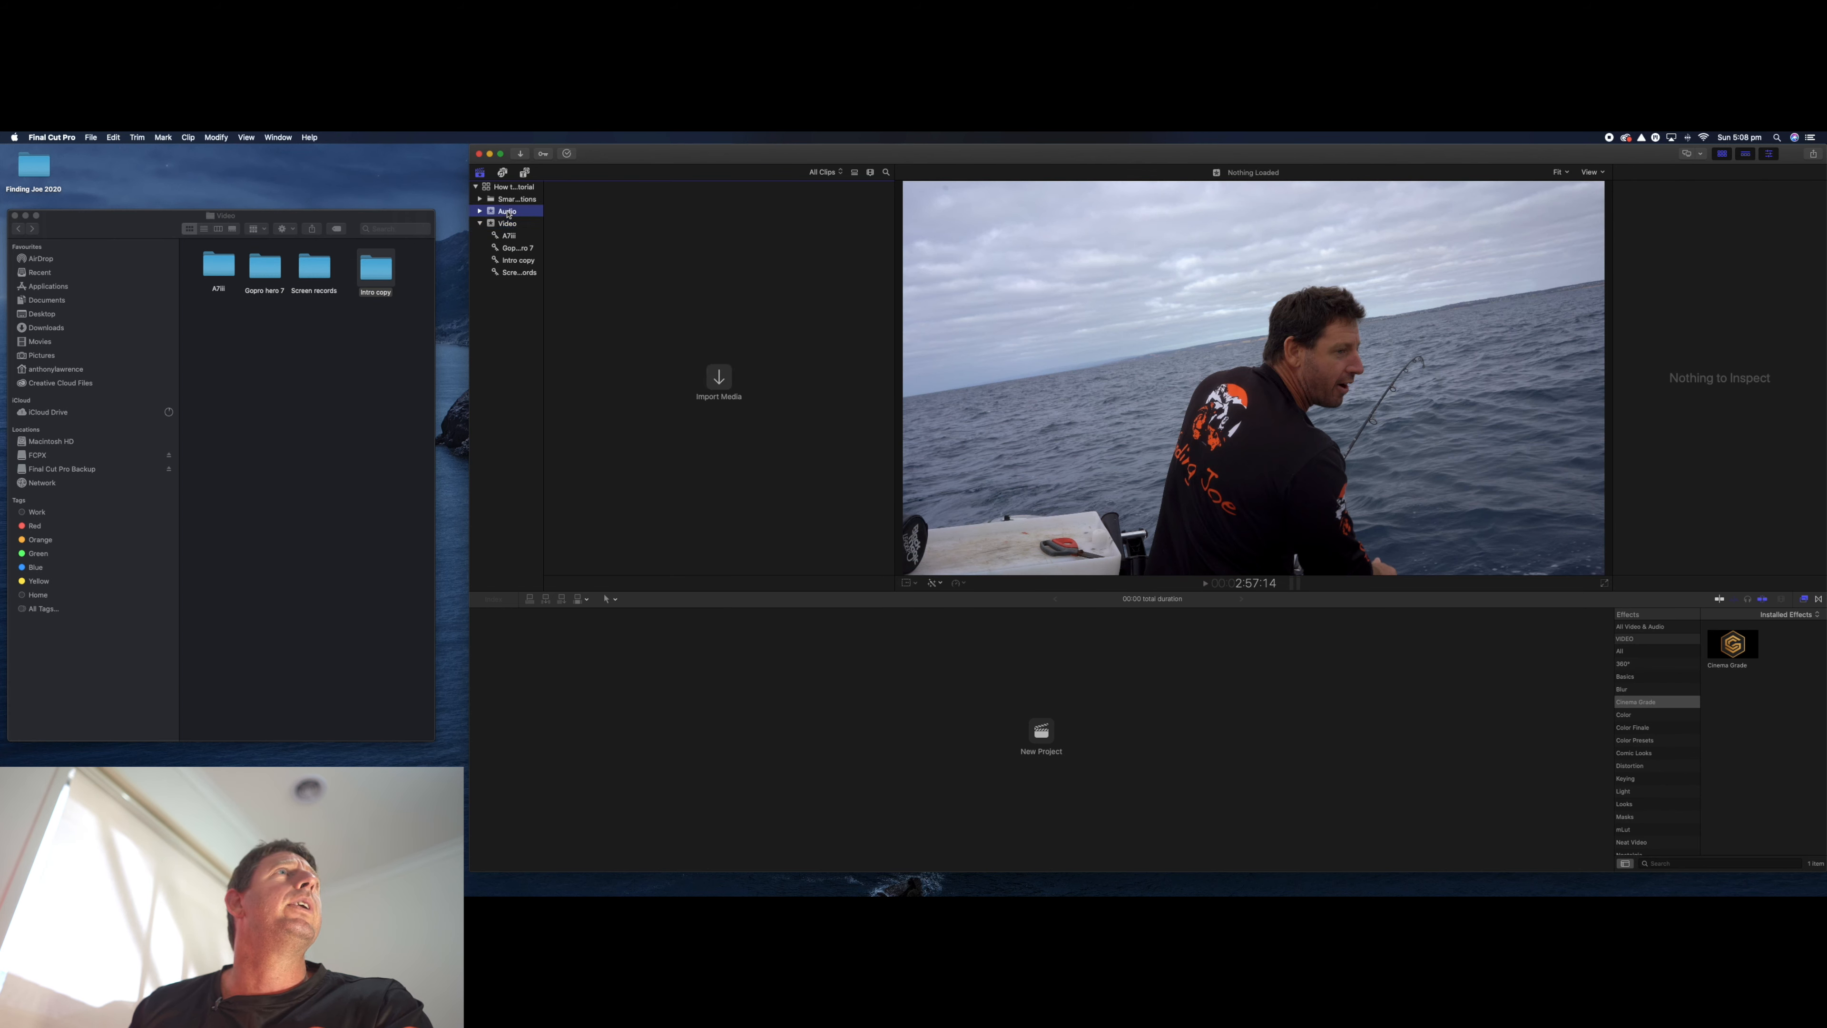
click(18, 229)
double_click(275, 263)
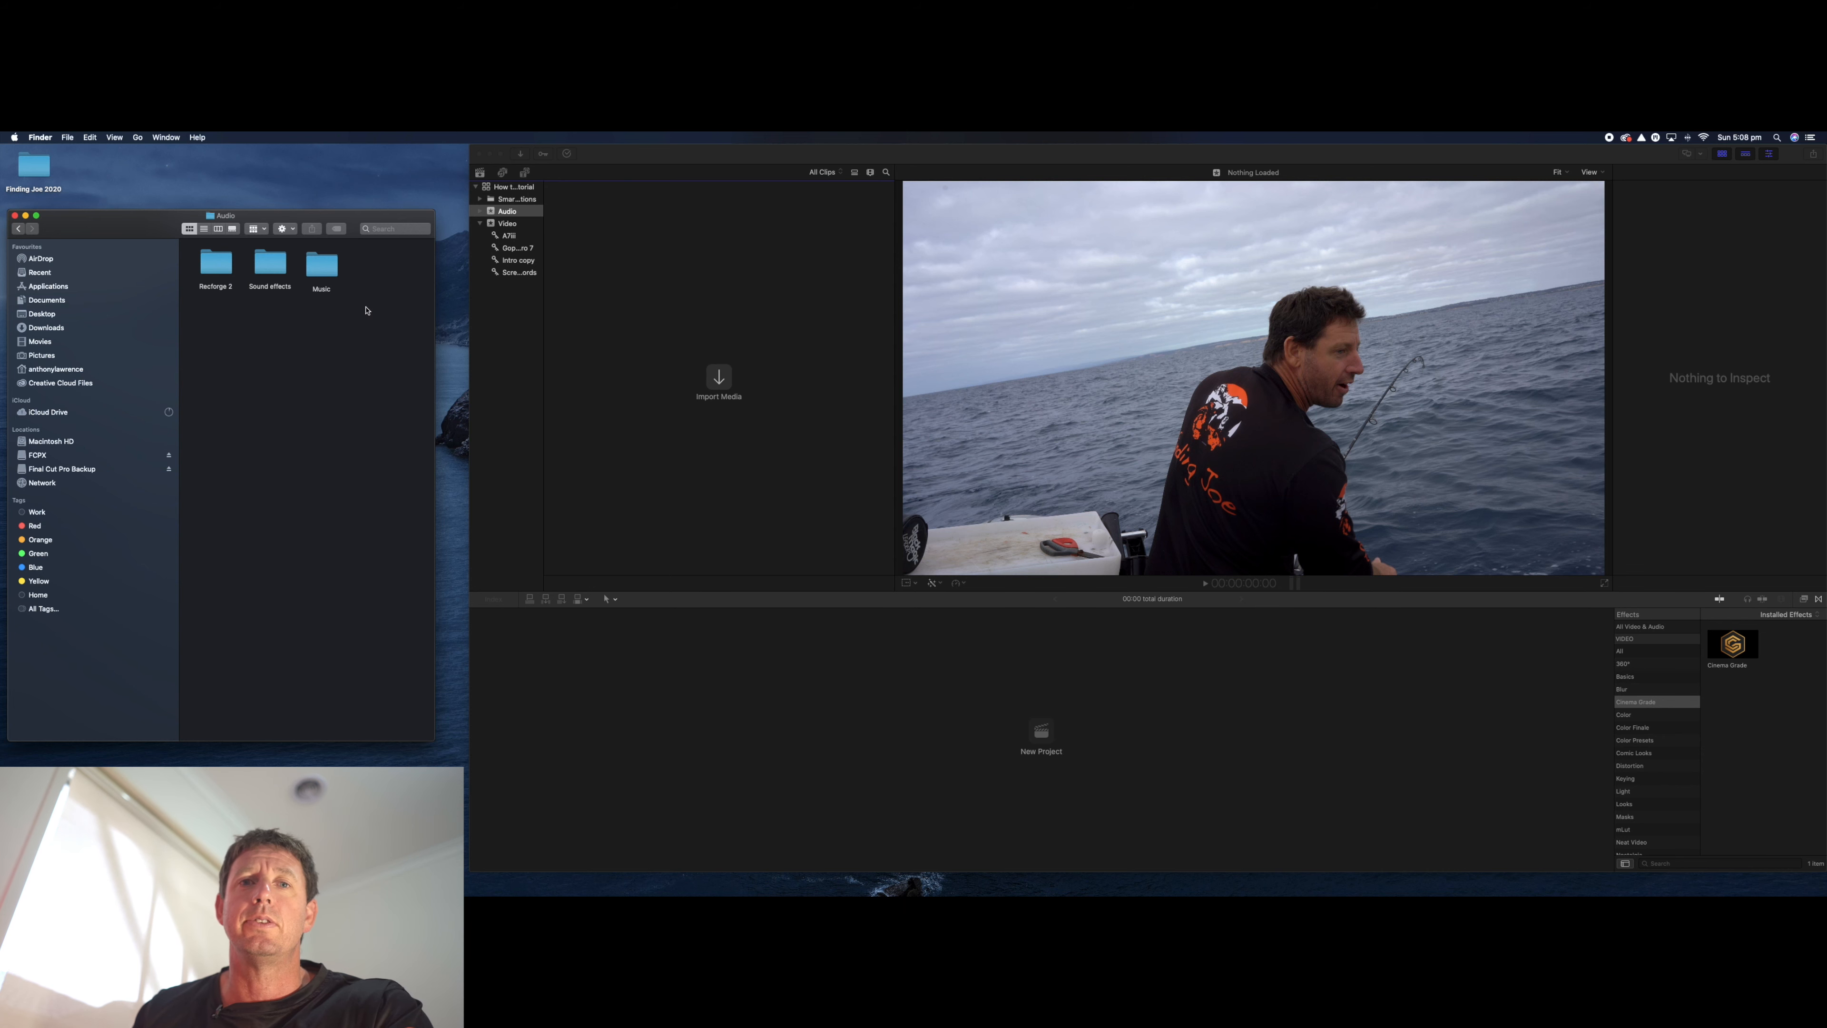
drag(213, 269, 508, 211)
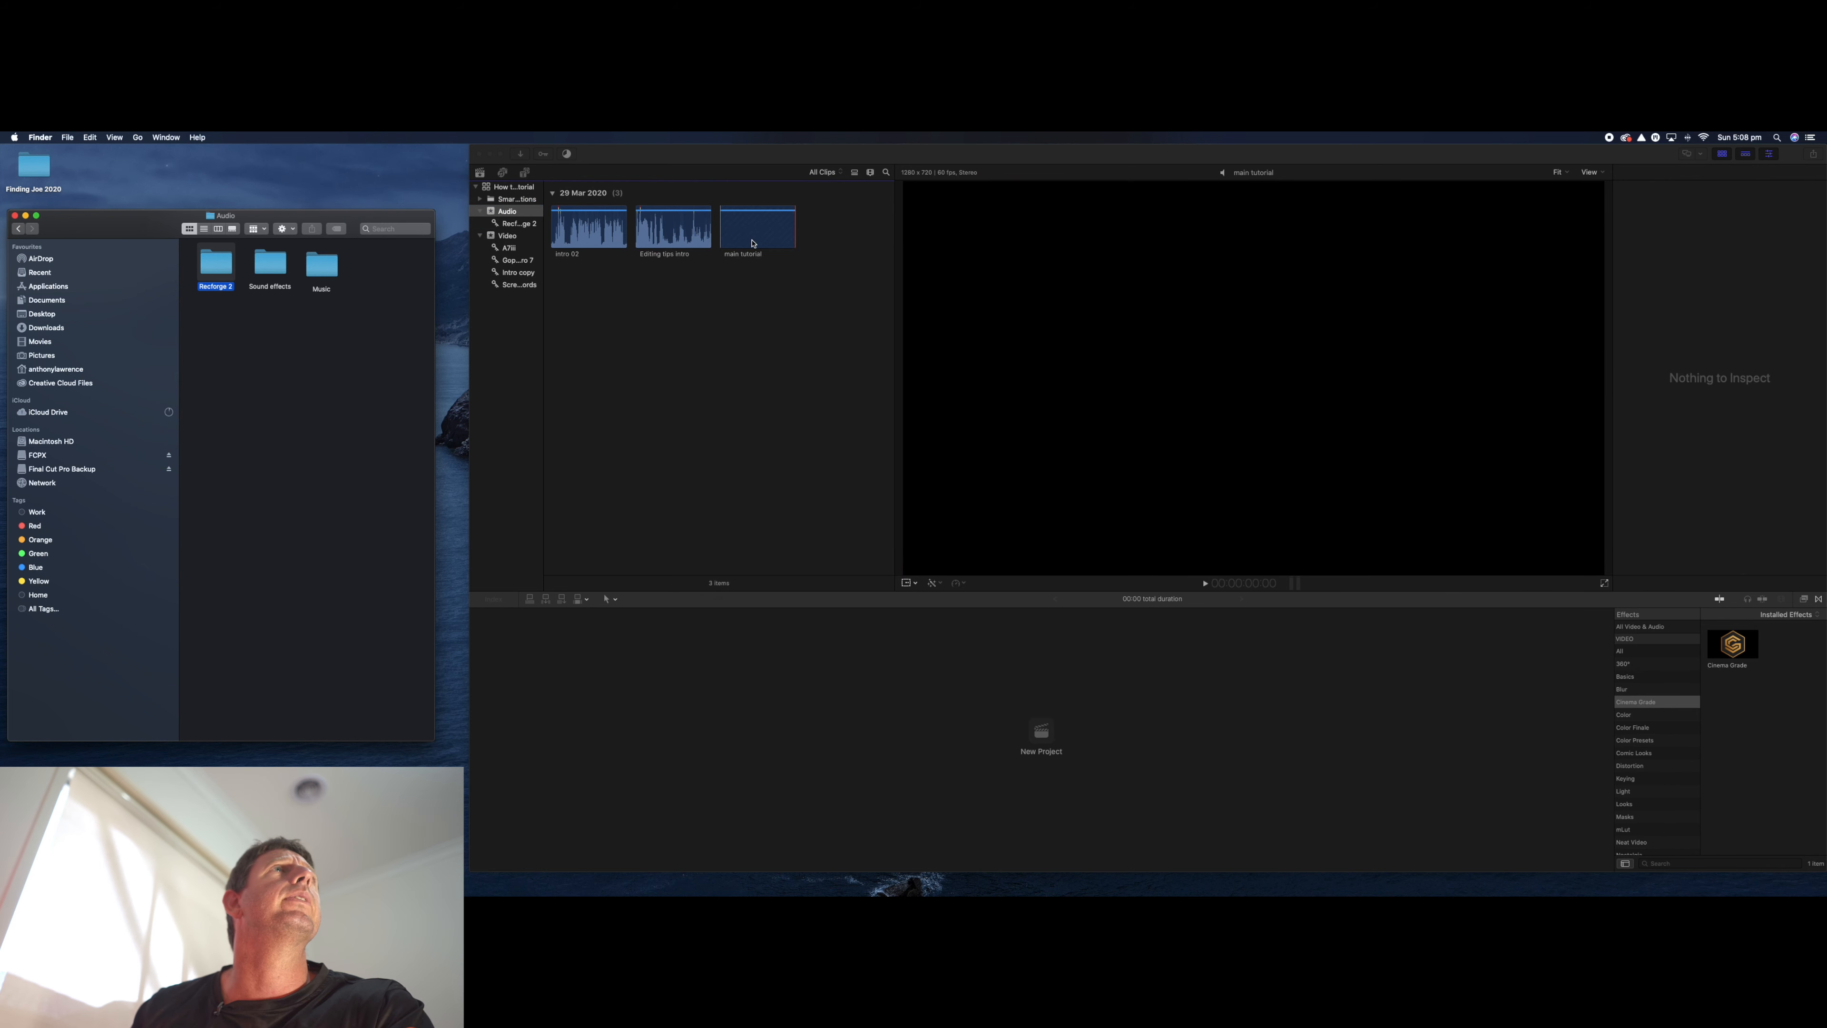
click(271, 268)
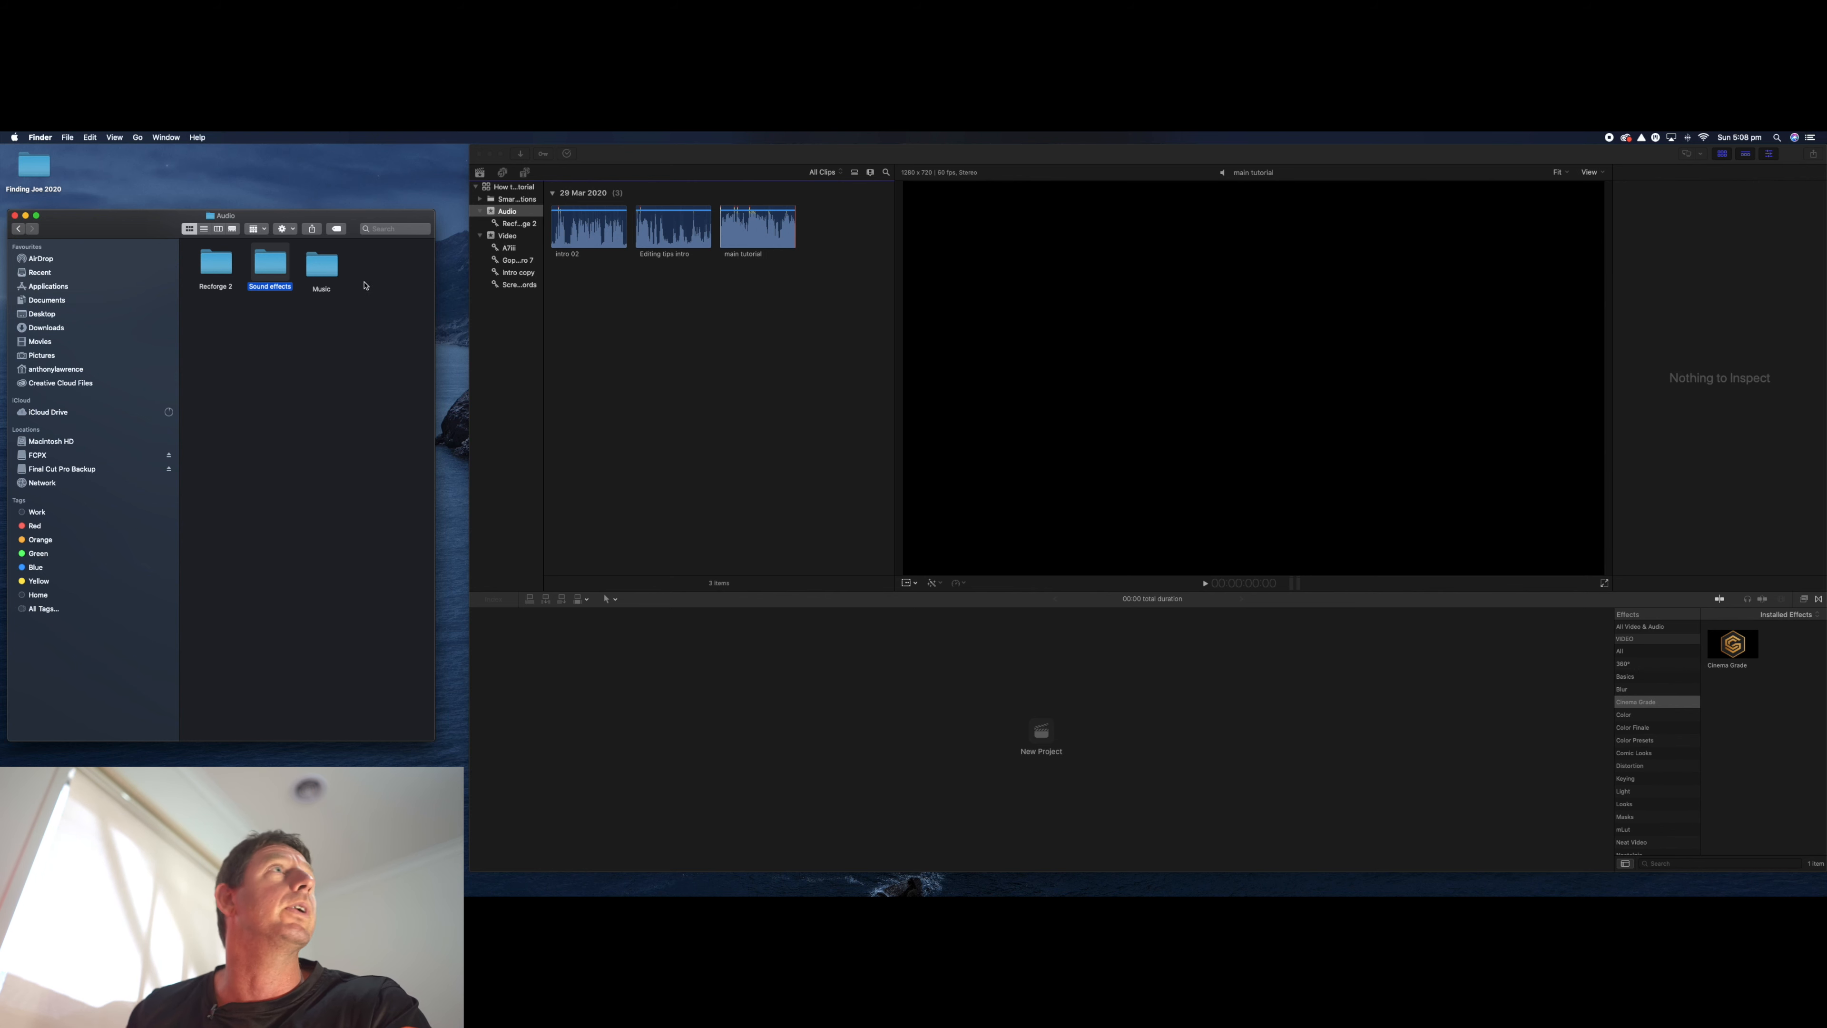
drag(271, 268, 508, 212)
click(325, 265)
drag(326, 270, 507, 211)
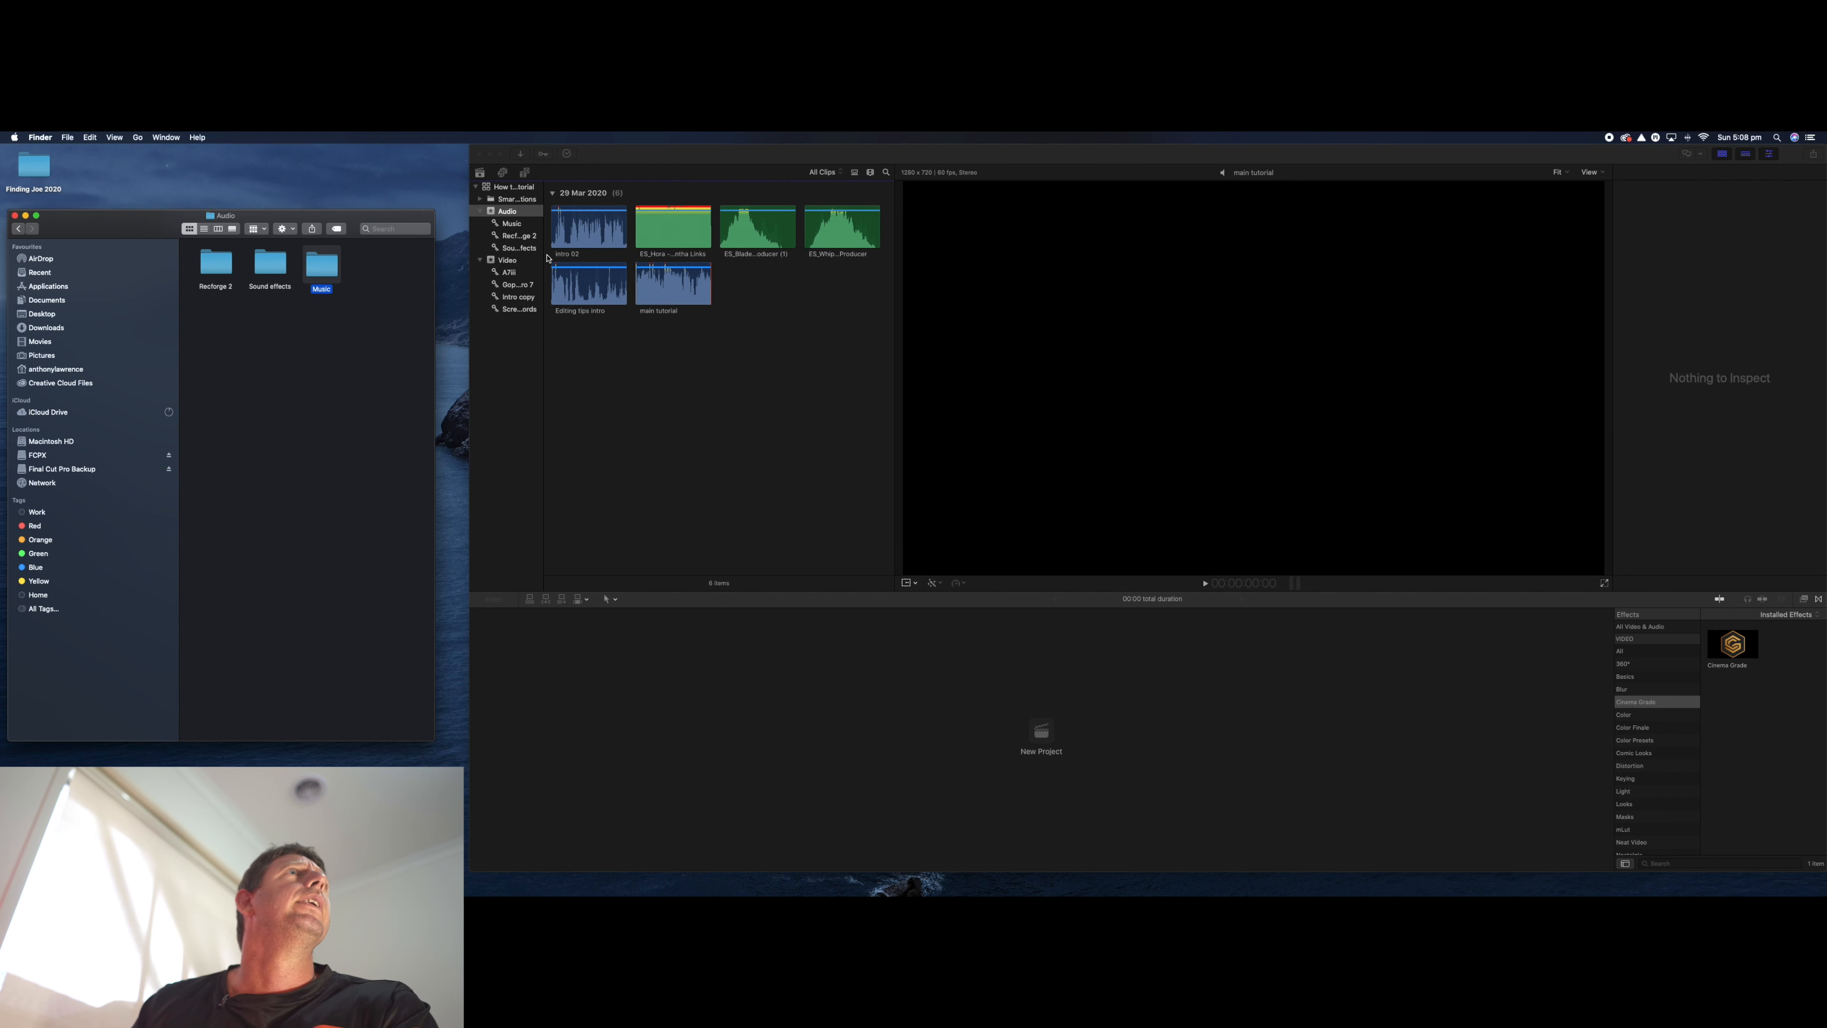
- Add a new keyword collection named "screen shots" to the Video event
click(508, 264)
click(507, 262)
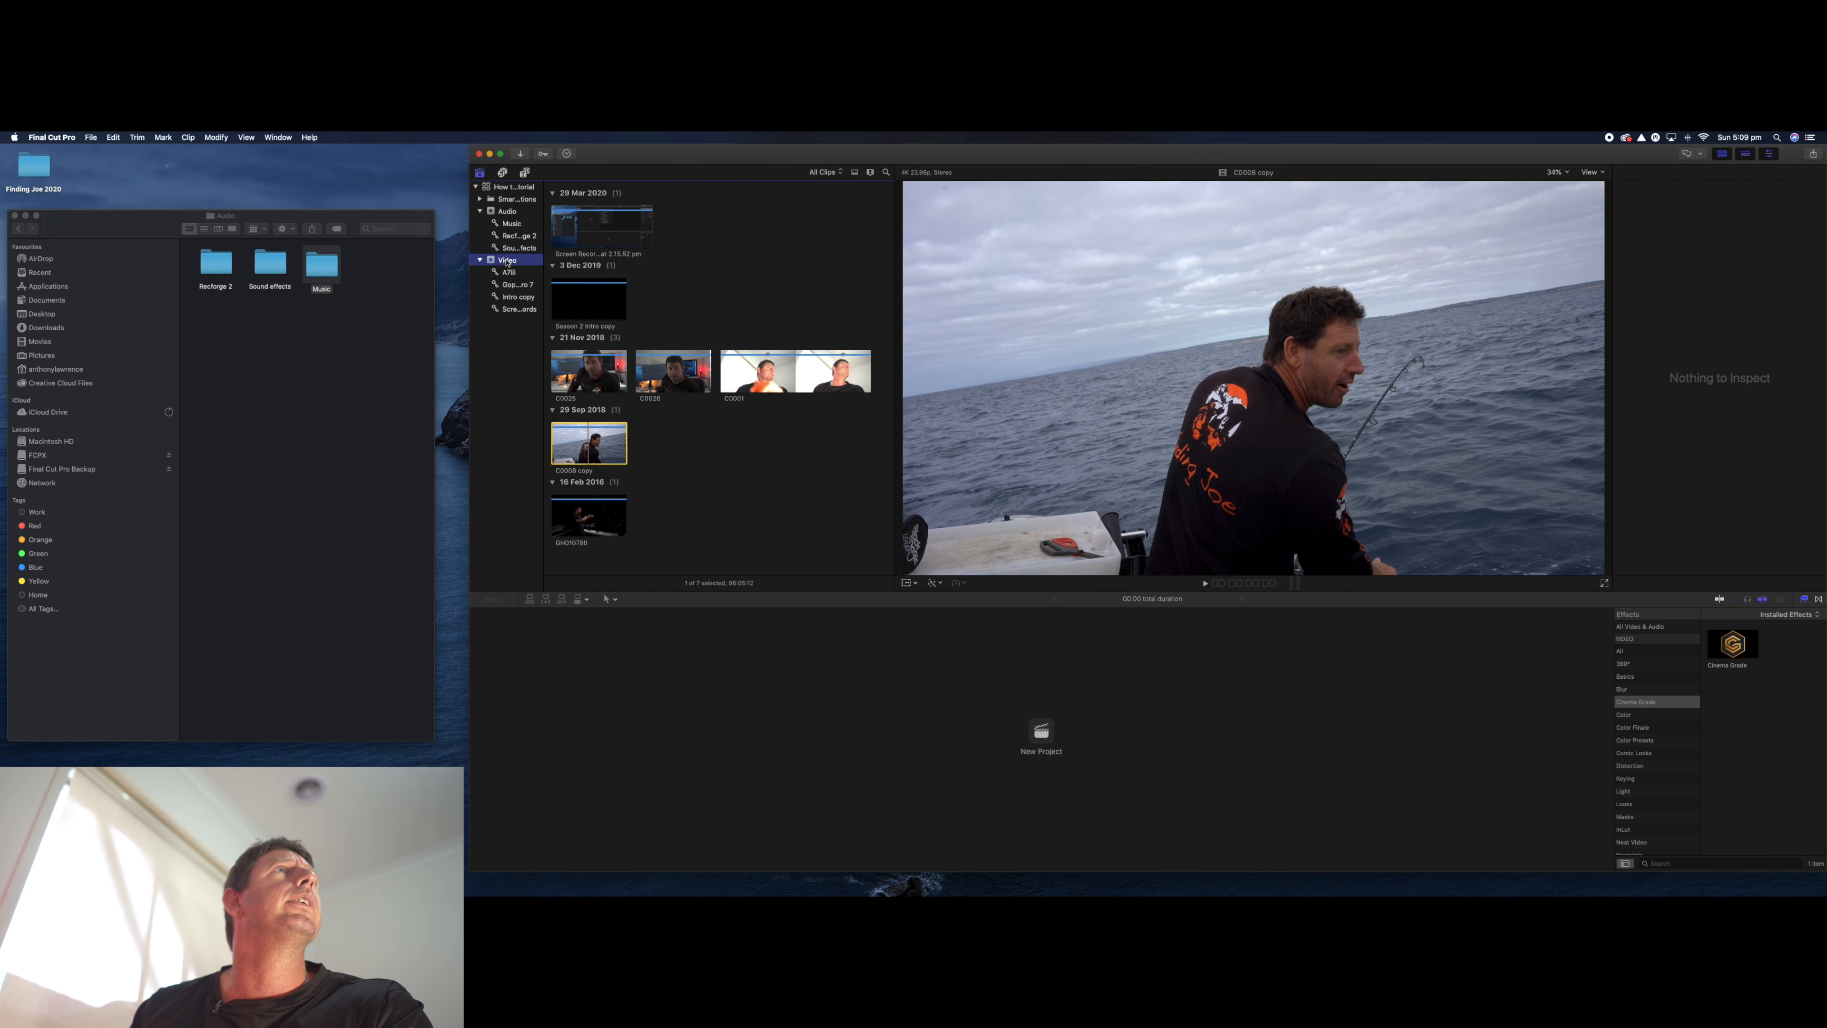
right_click(507, 262)
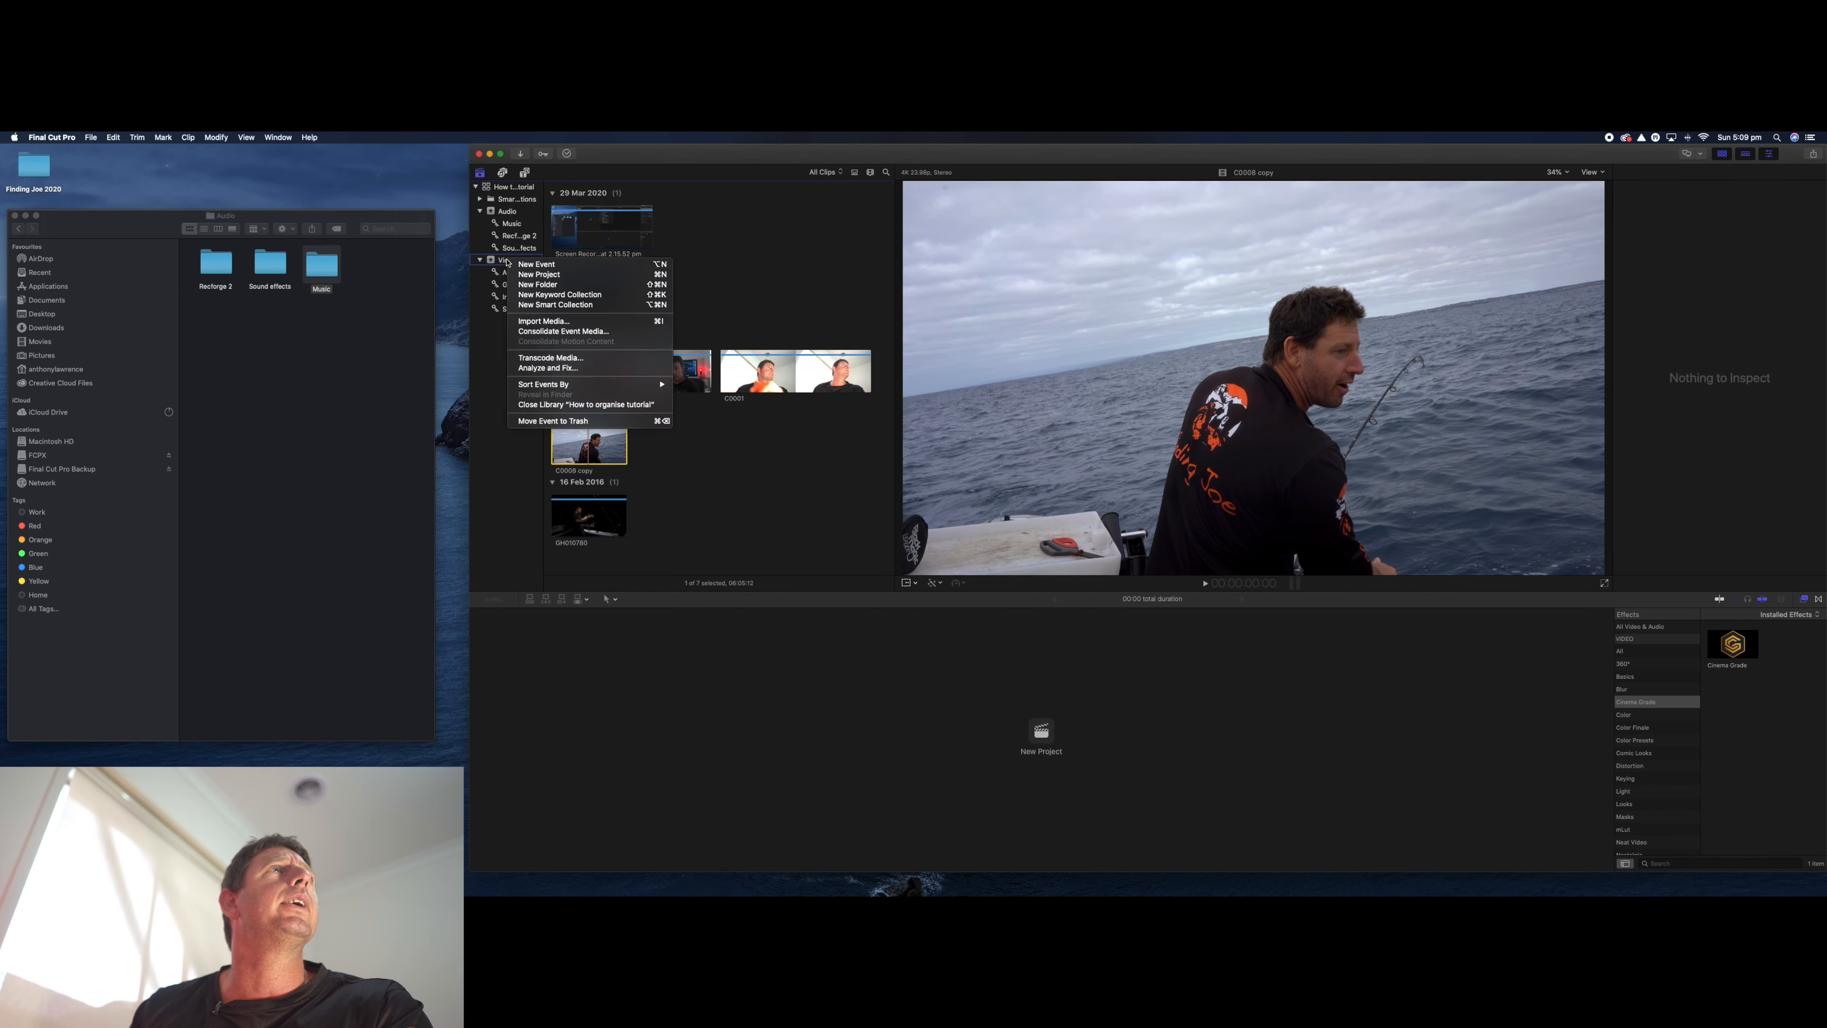
click(546, 295)
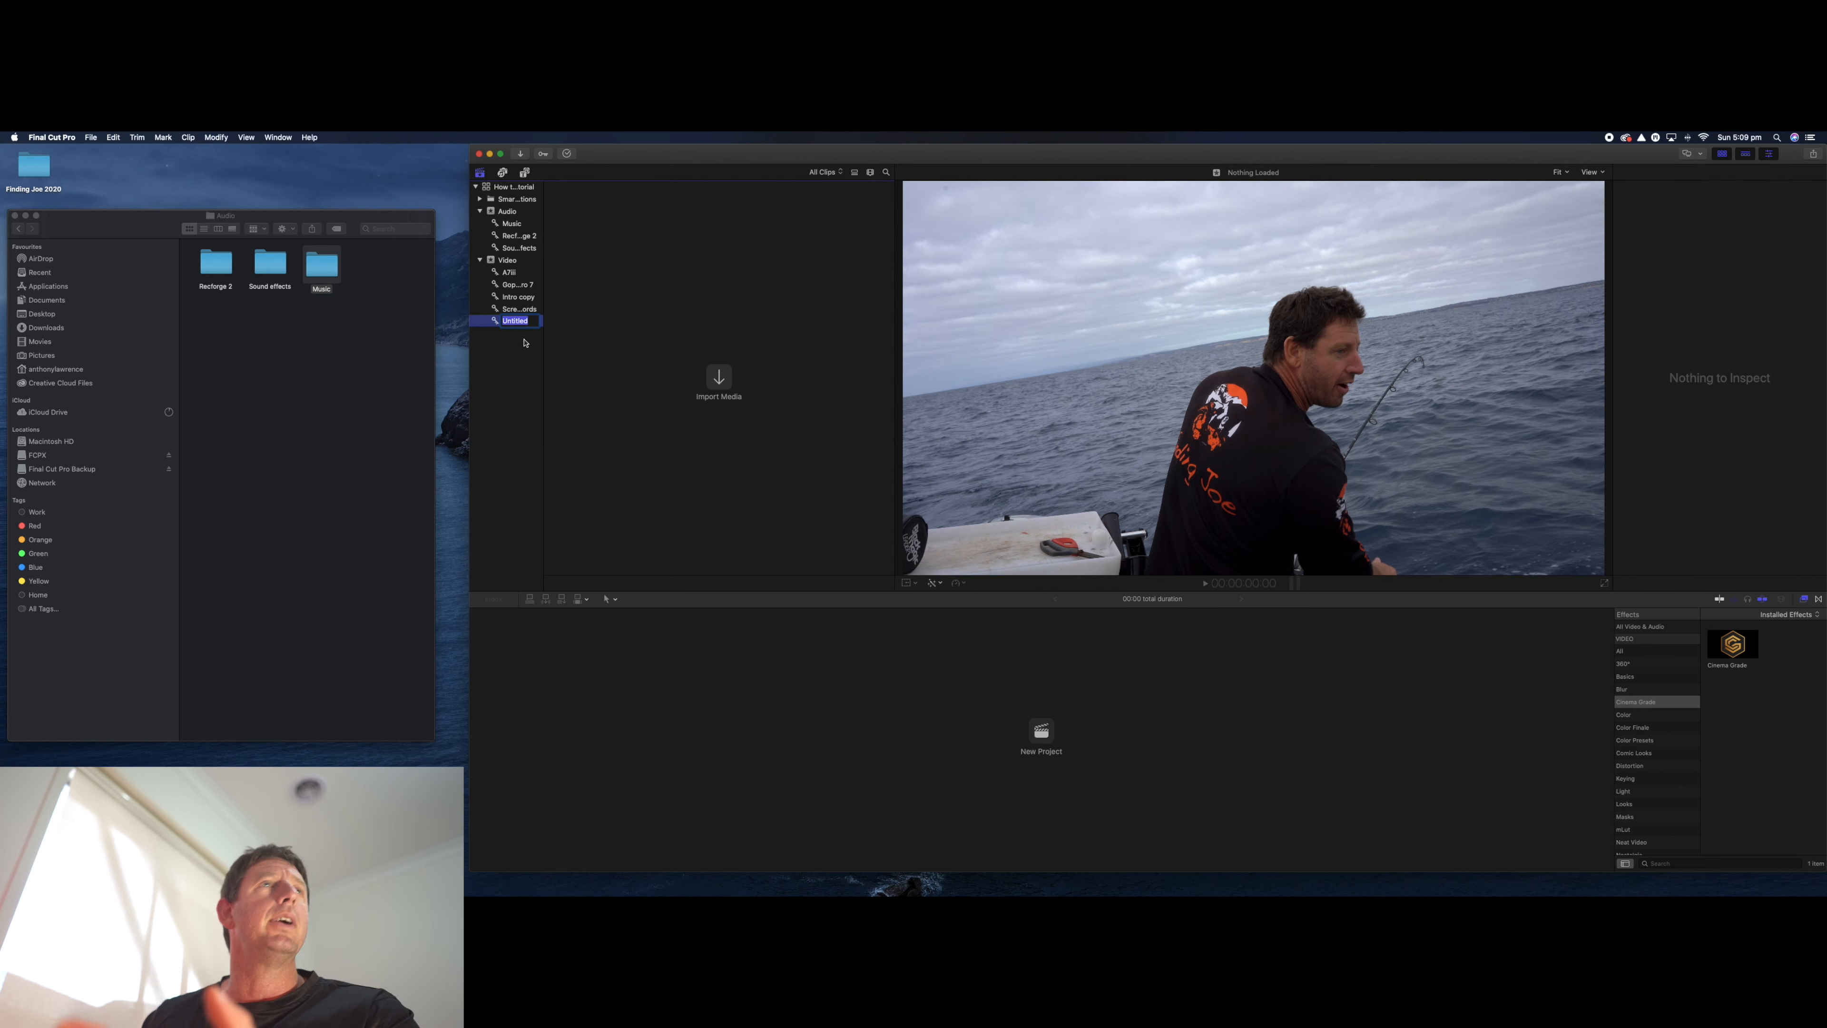
text(screen)
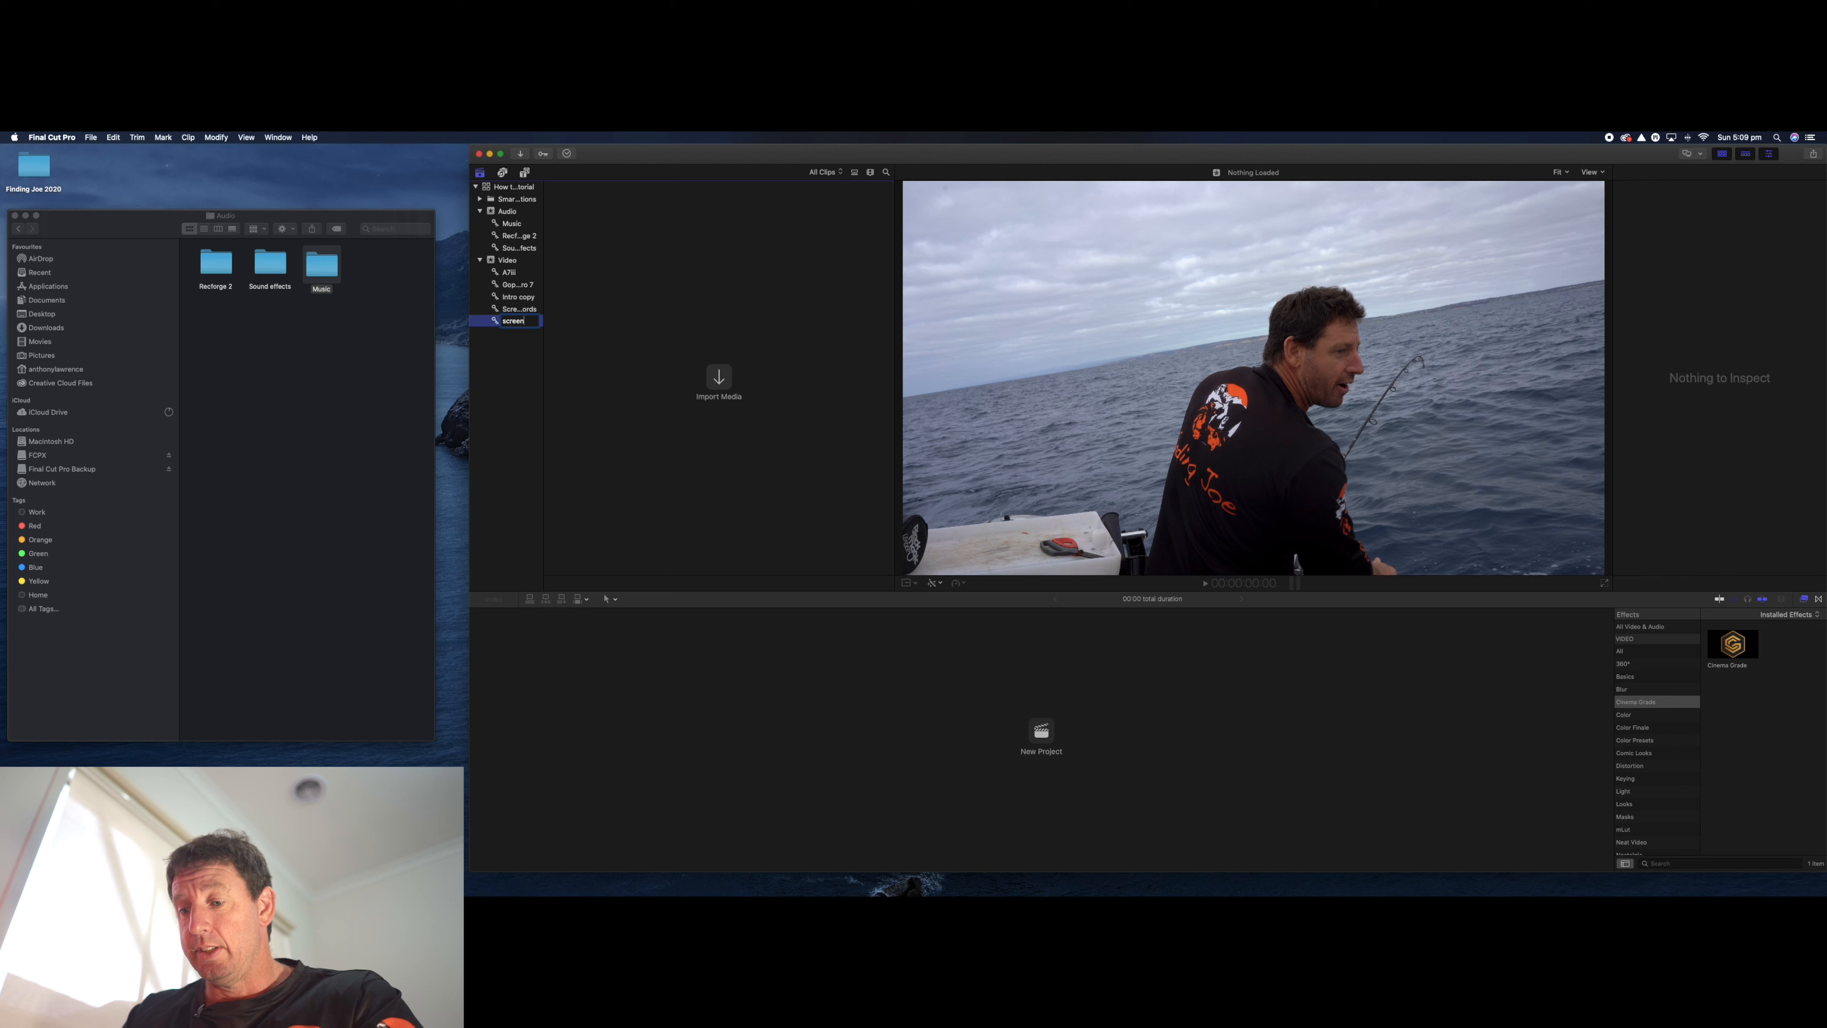
text( shots)
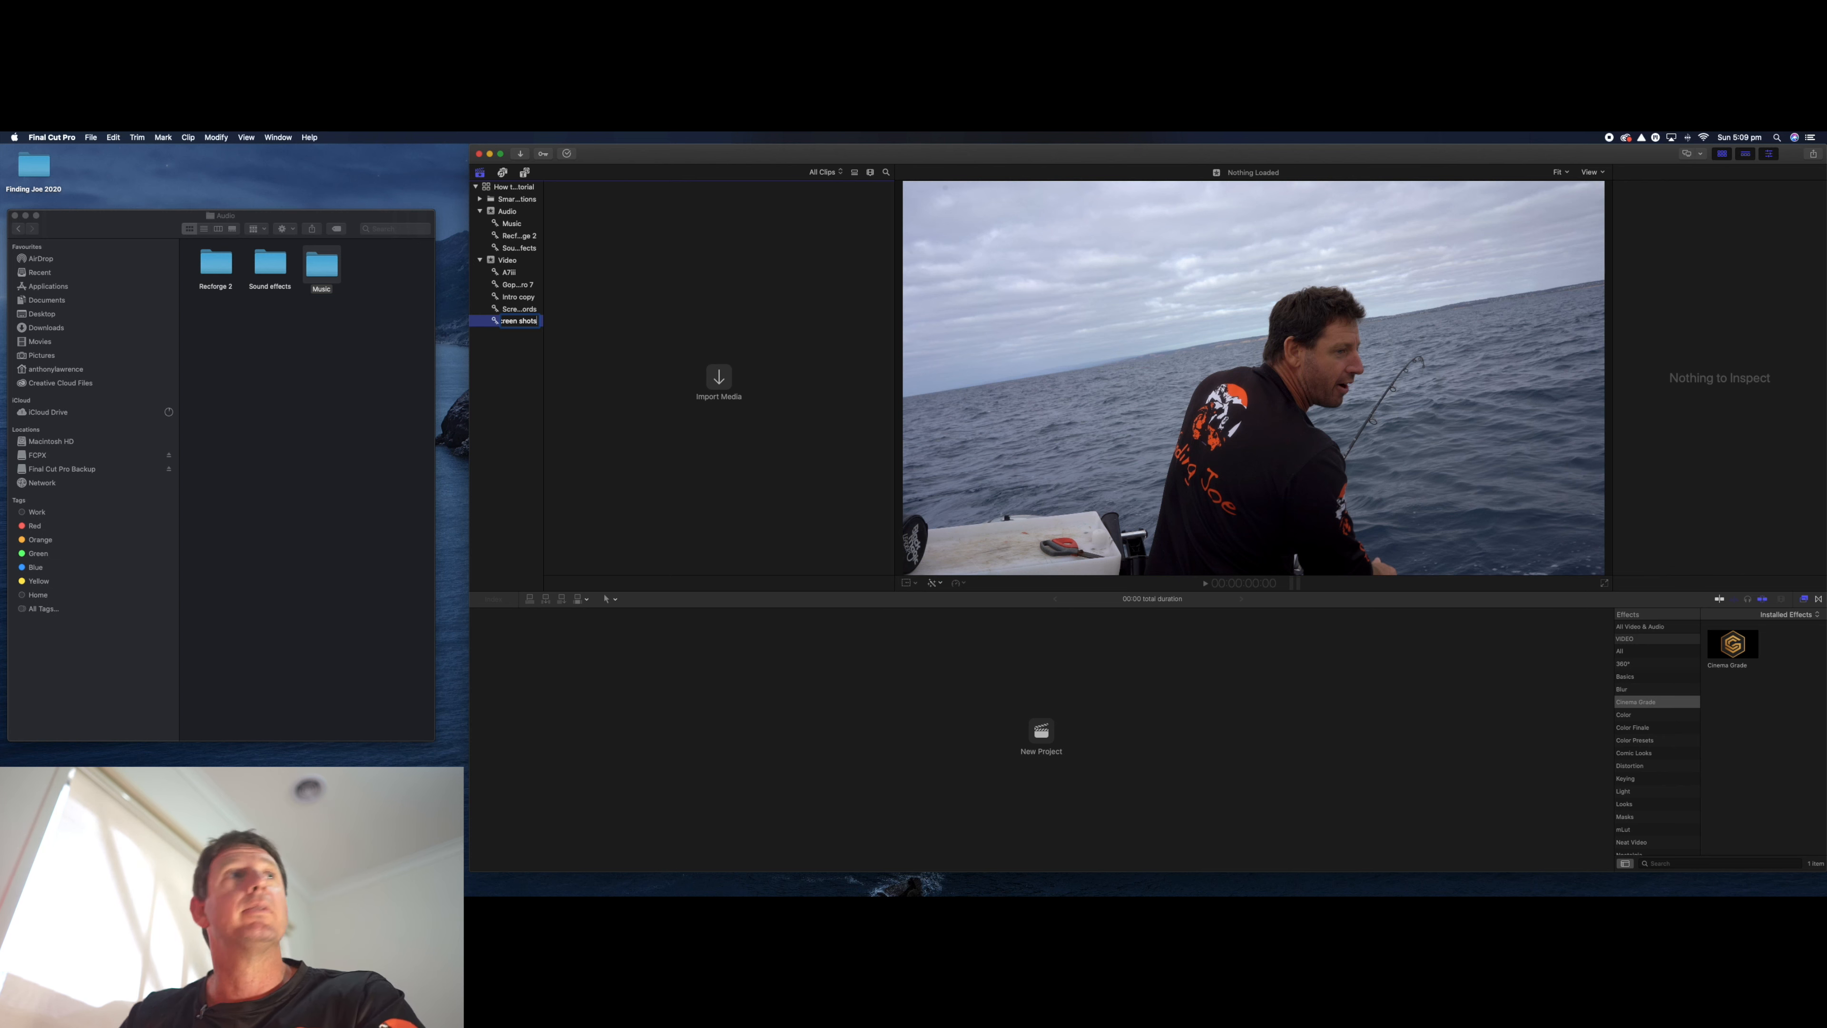
key(Return)
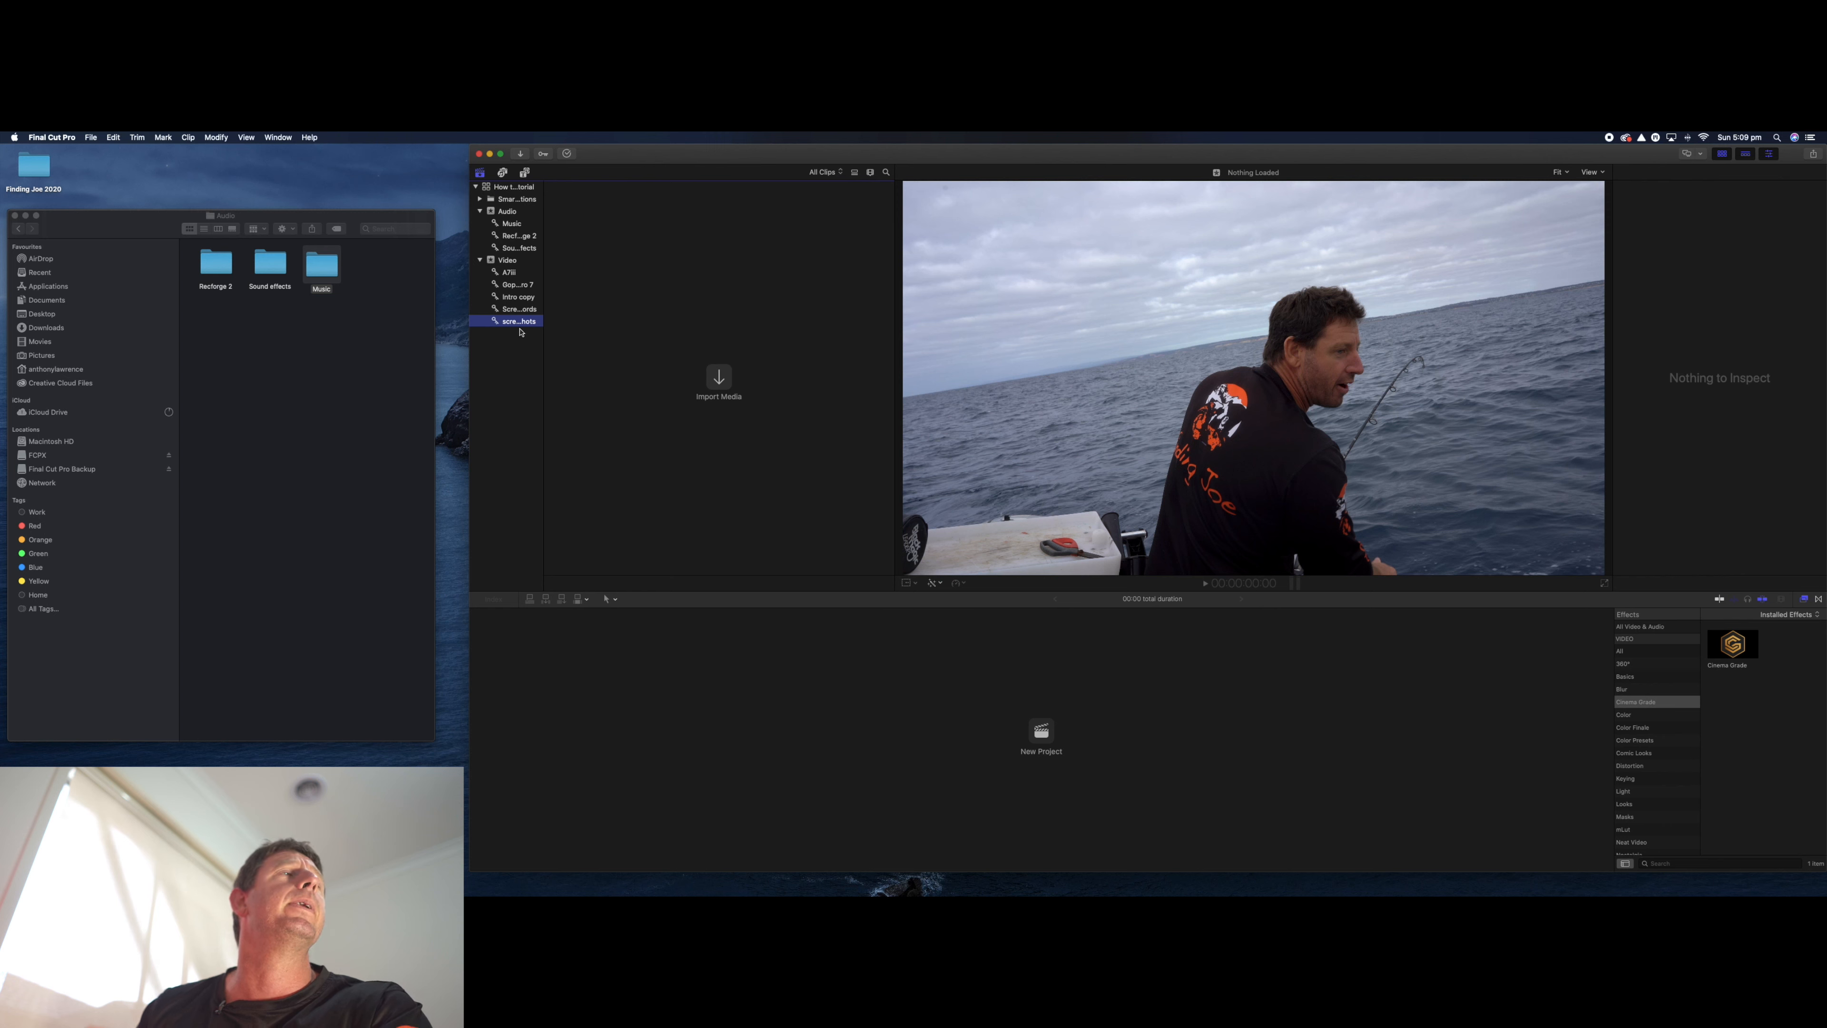
- Delete the "screen shots" keyword collection from the Video event
click(510, 323)
right_click(510, 321)
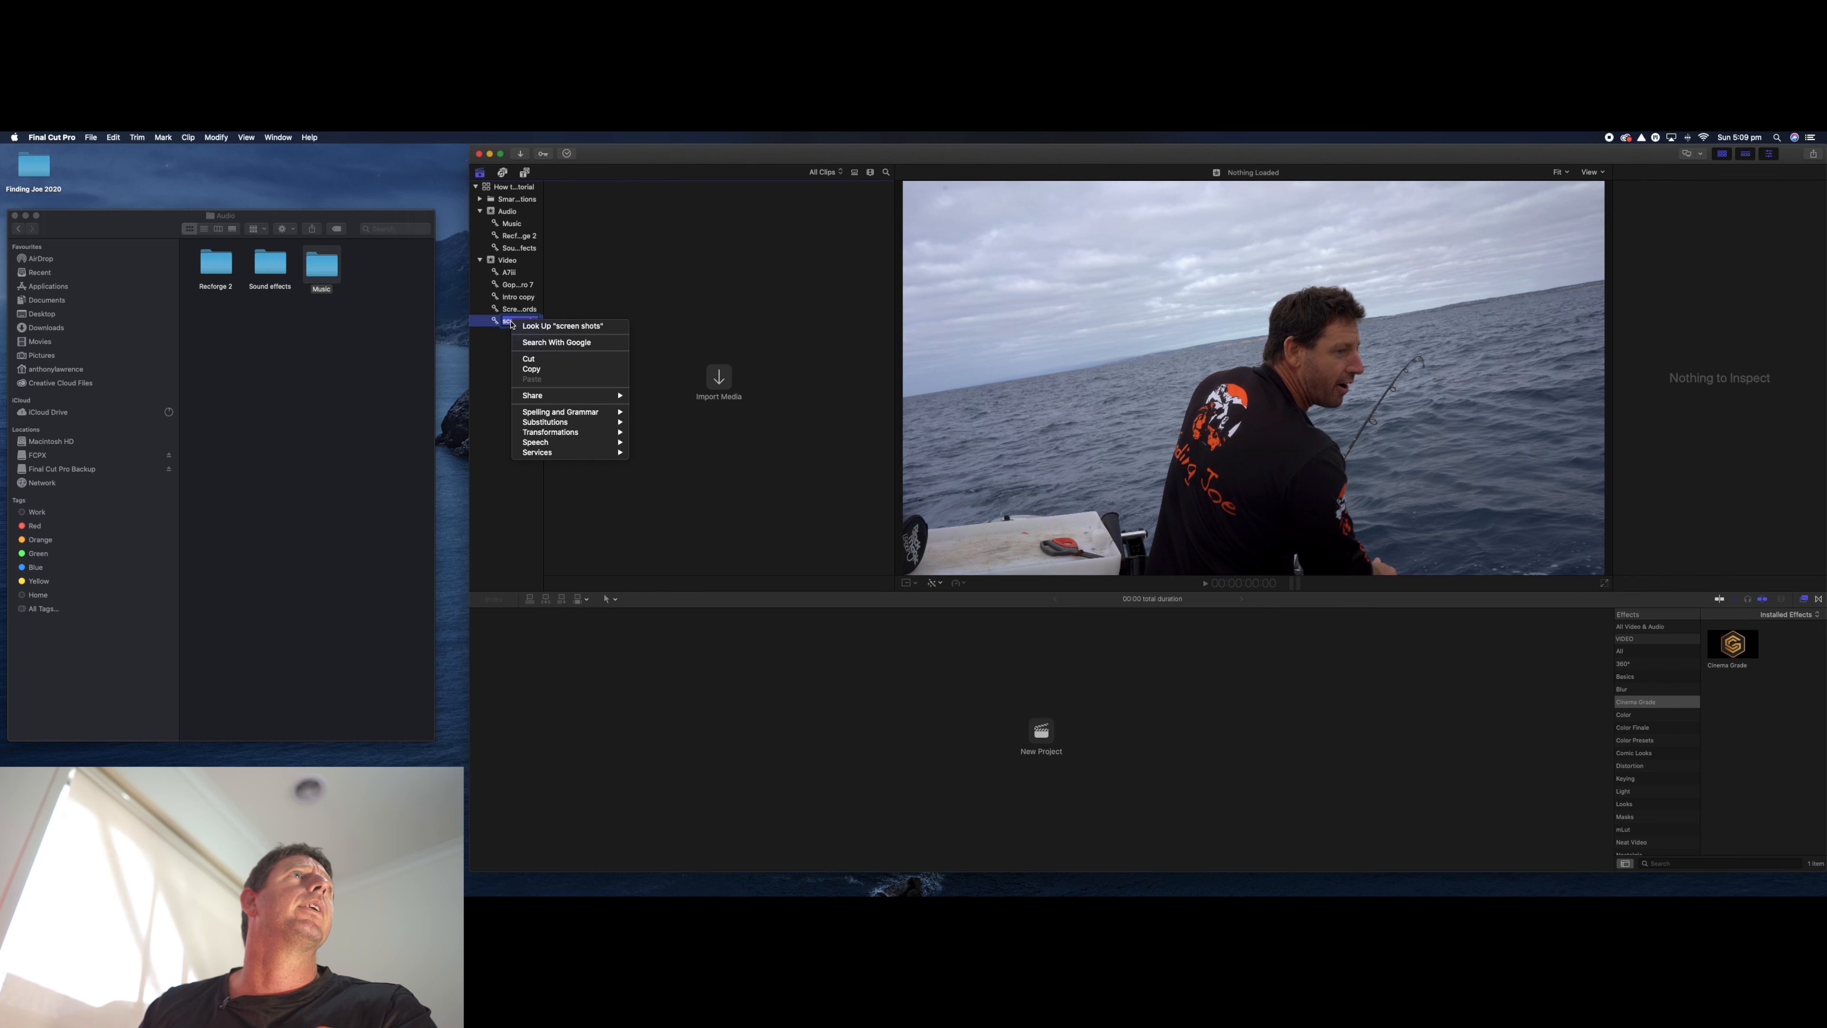
click(516, 303)
key(BackSpace)
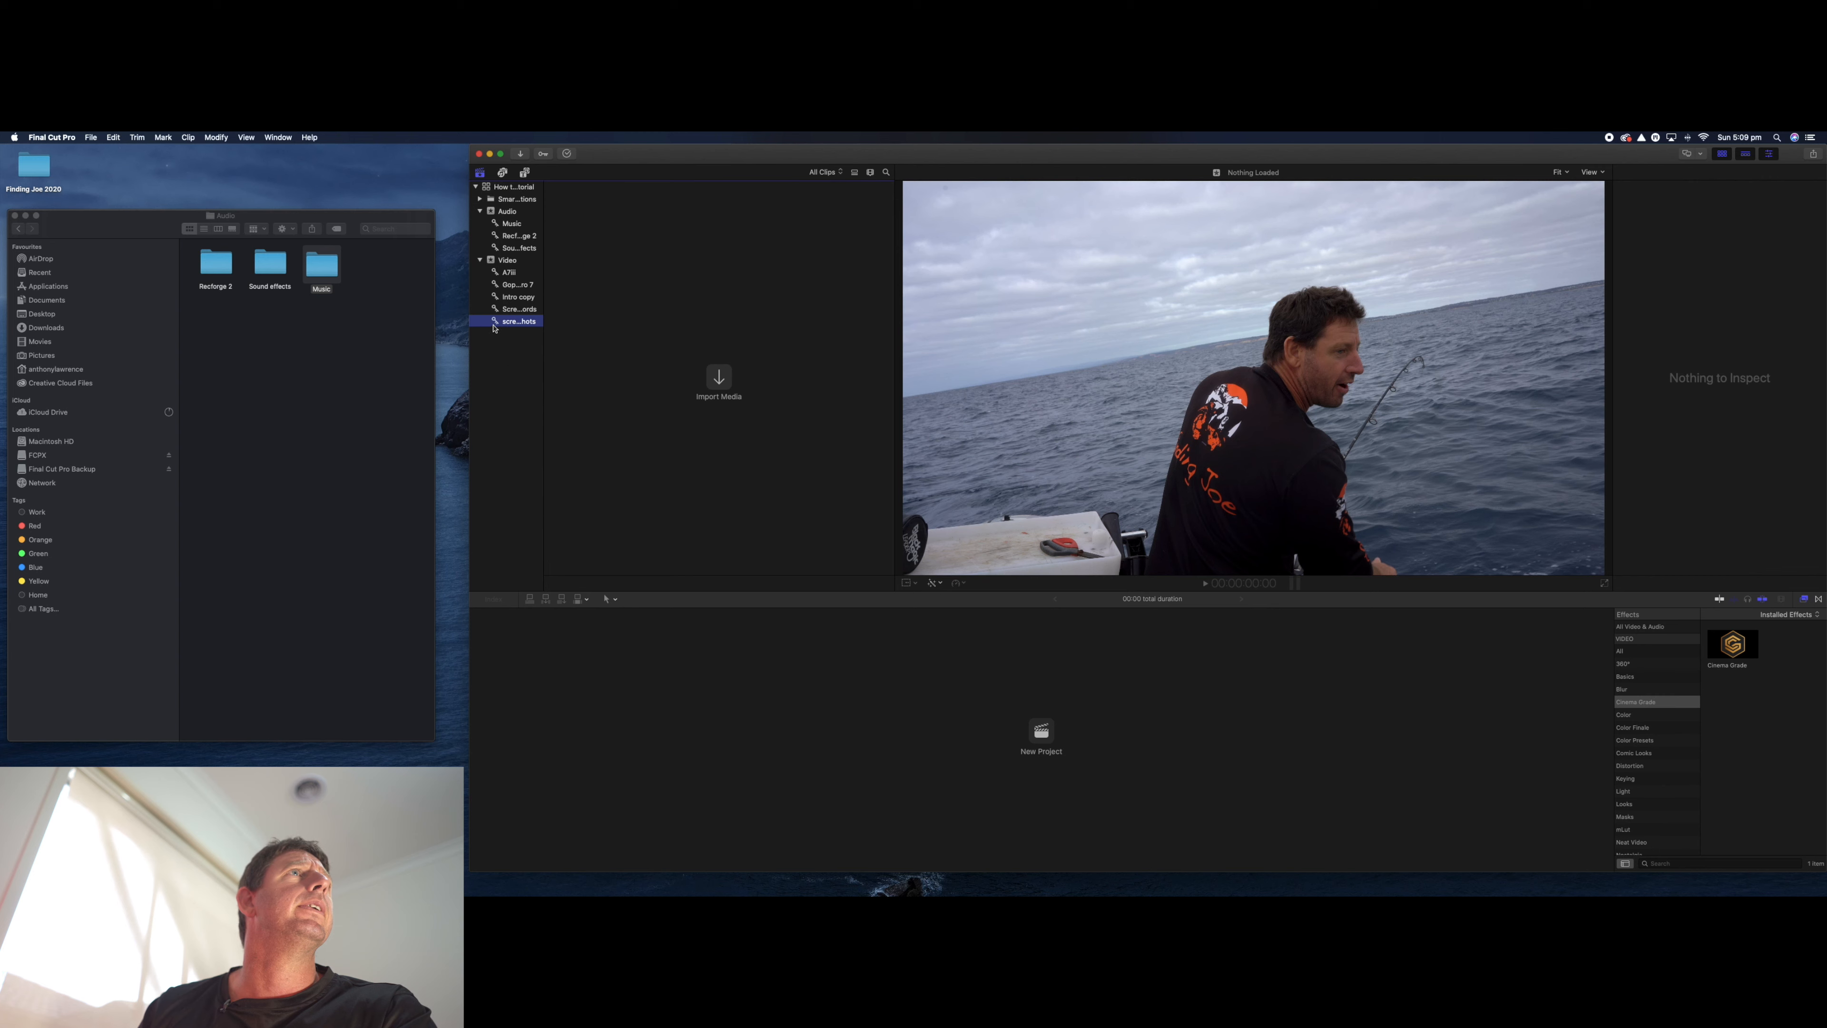
right_click(493, 322)
click(549, 481)
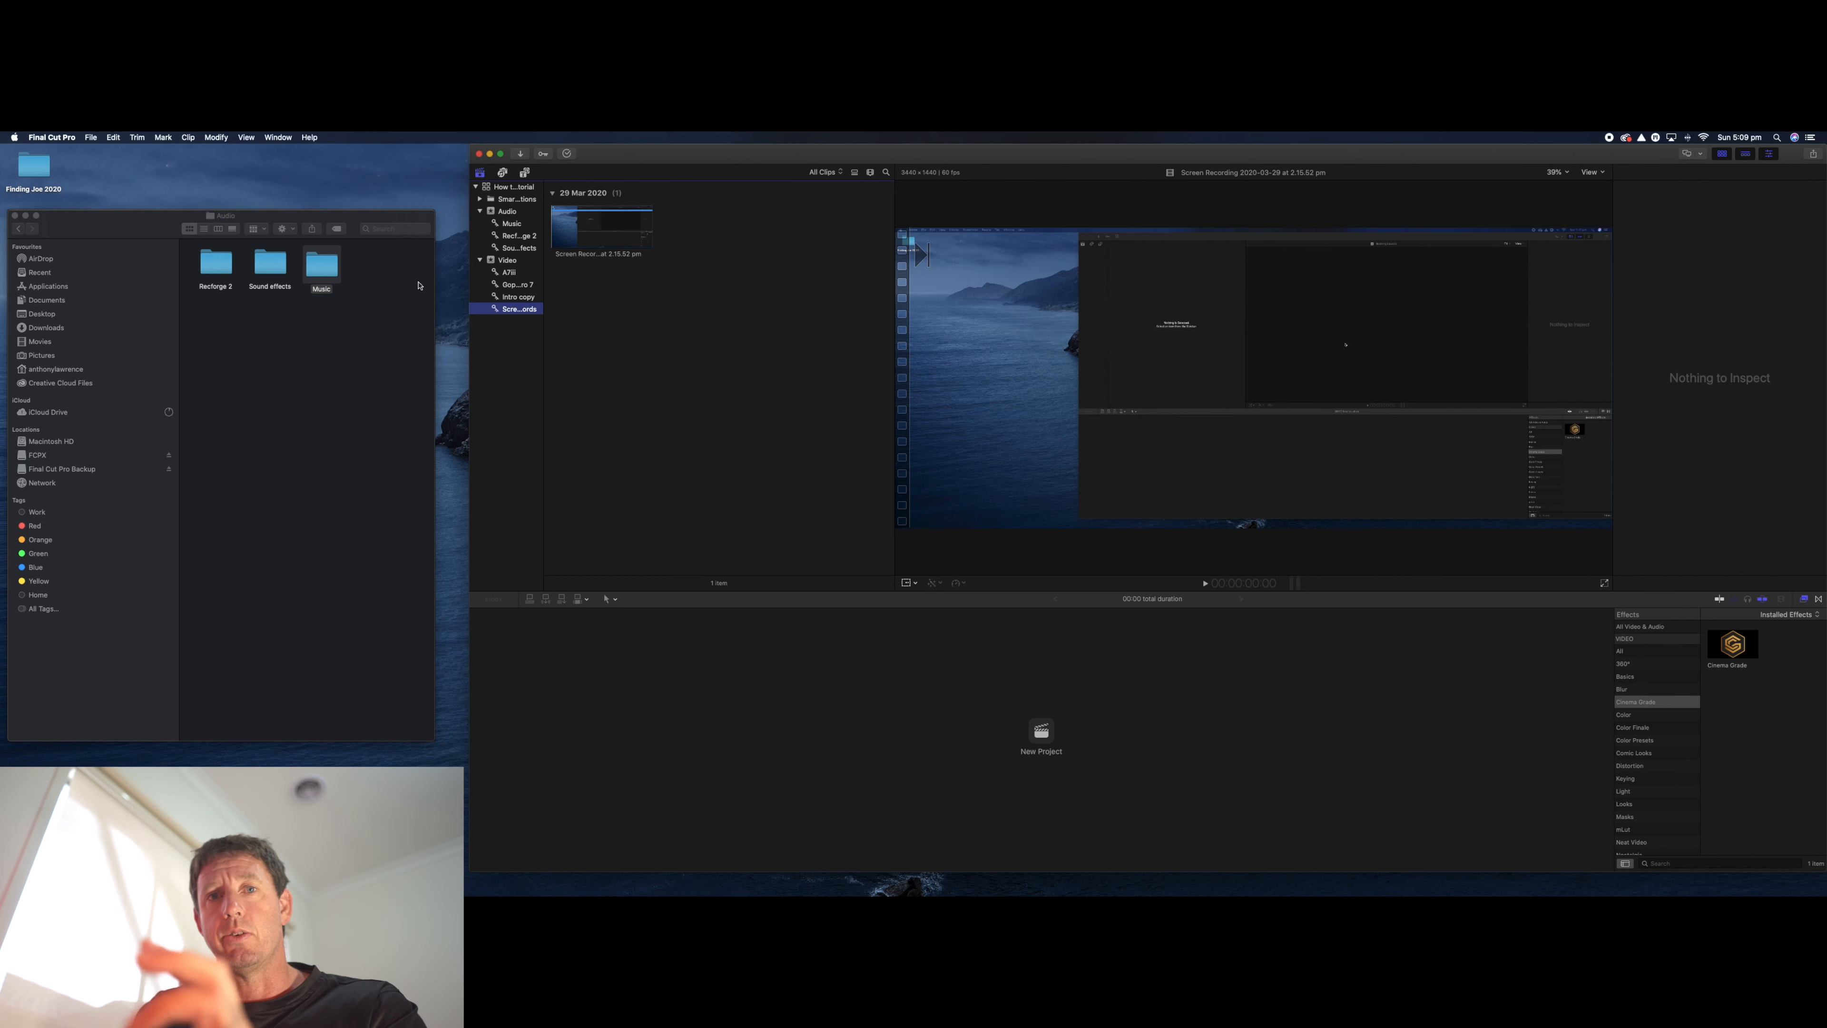
- Create a new event named "Project" in the "How to organise tutorial" library
click(507, 260)
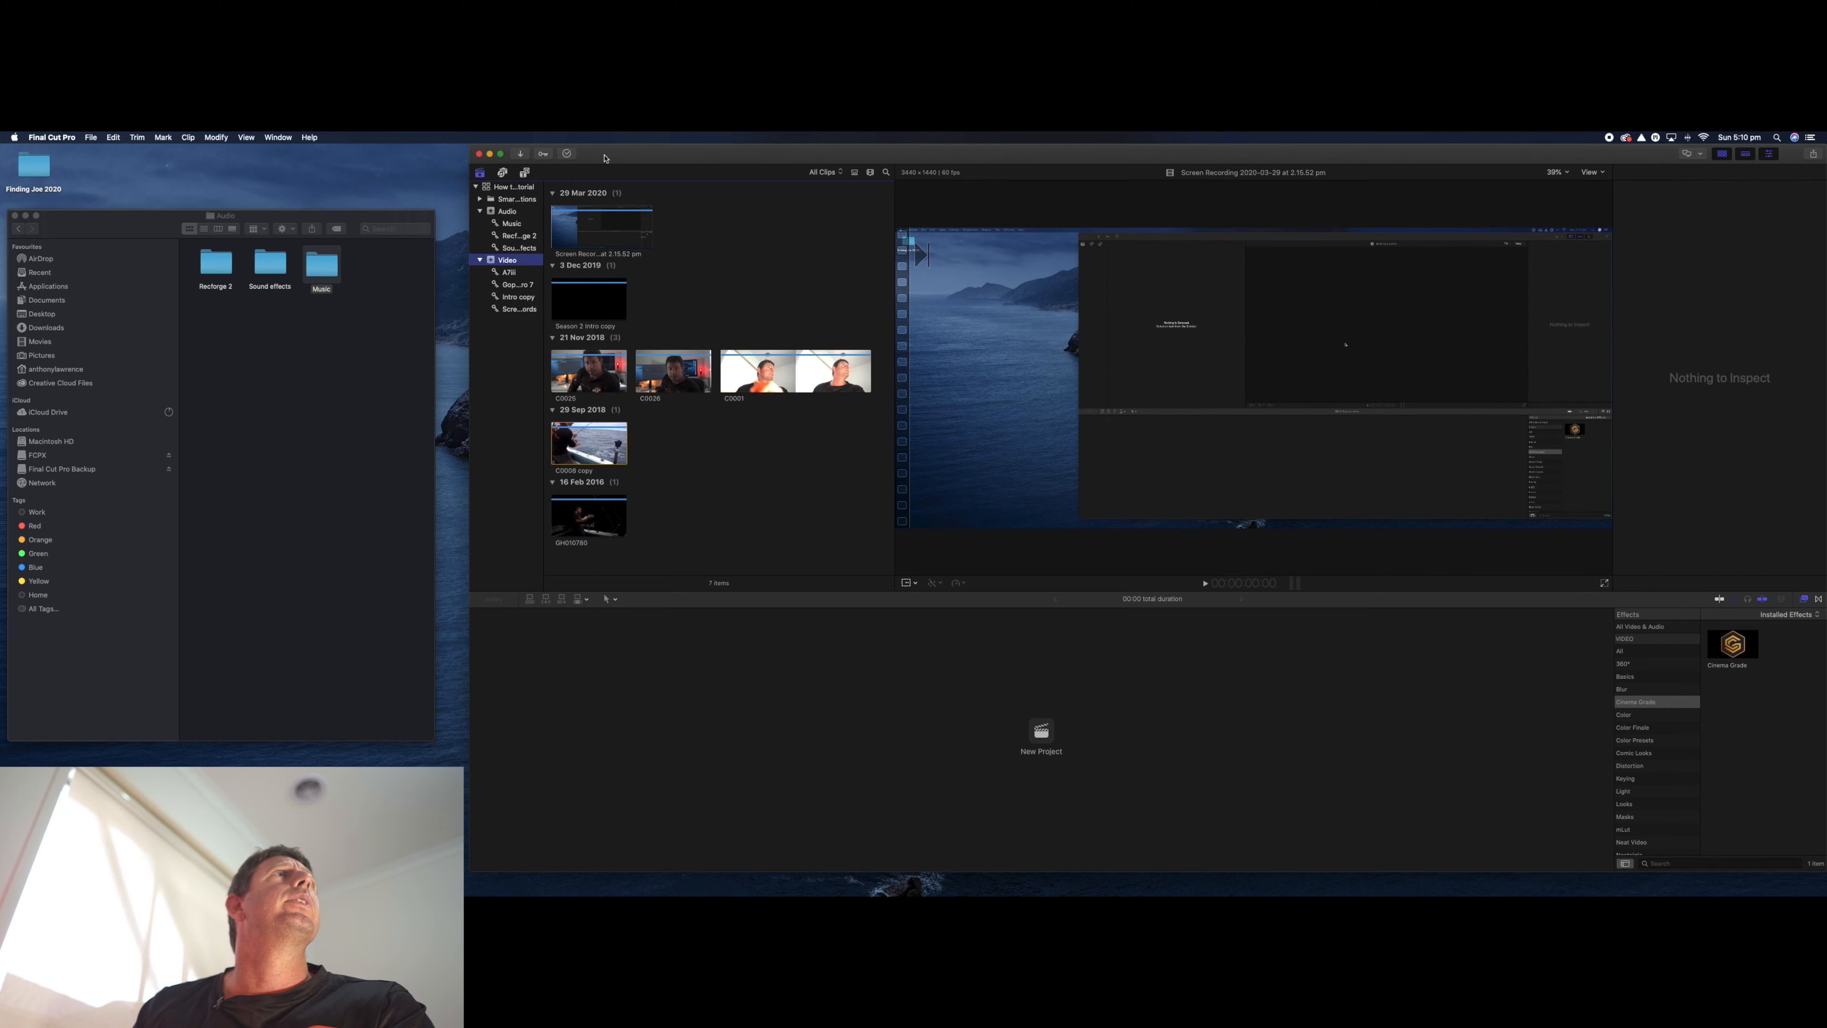
click(90, 138)
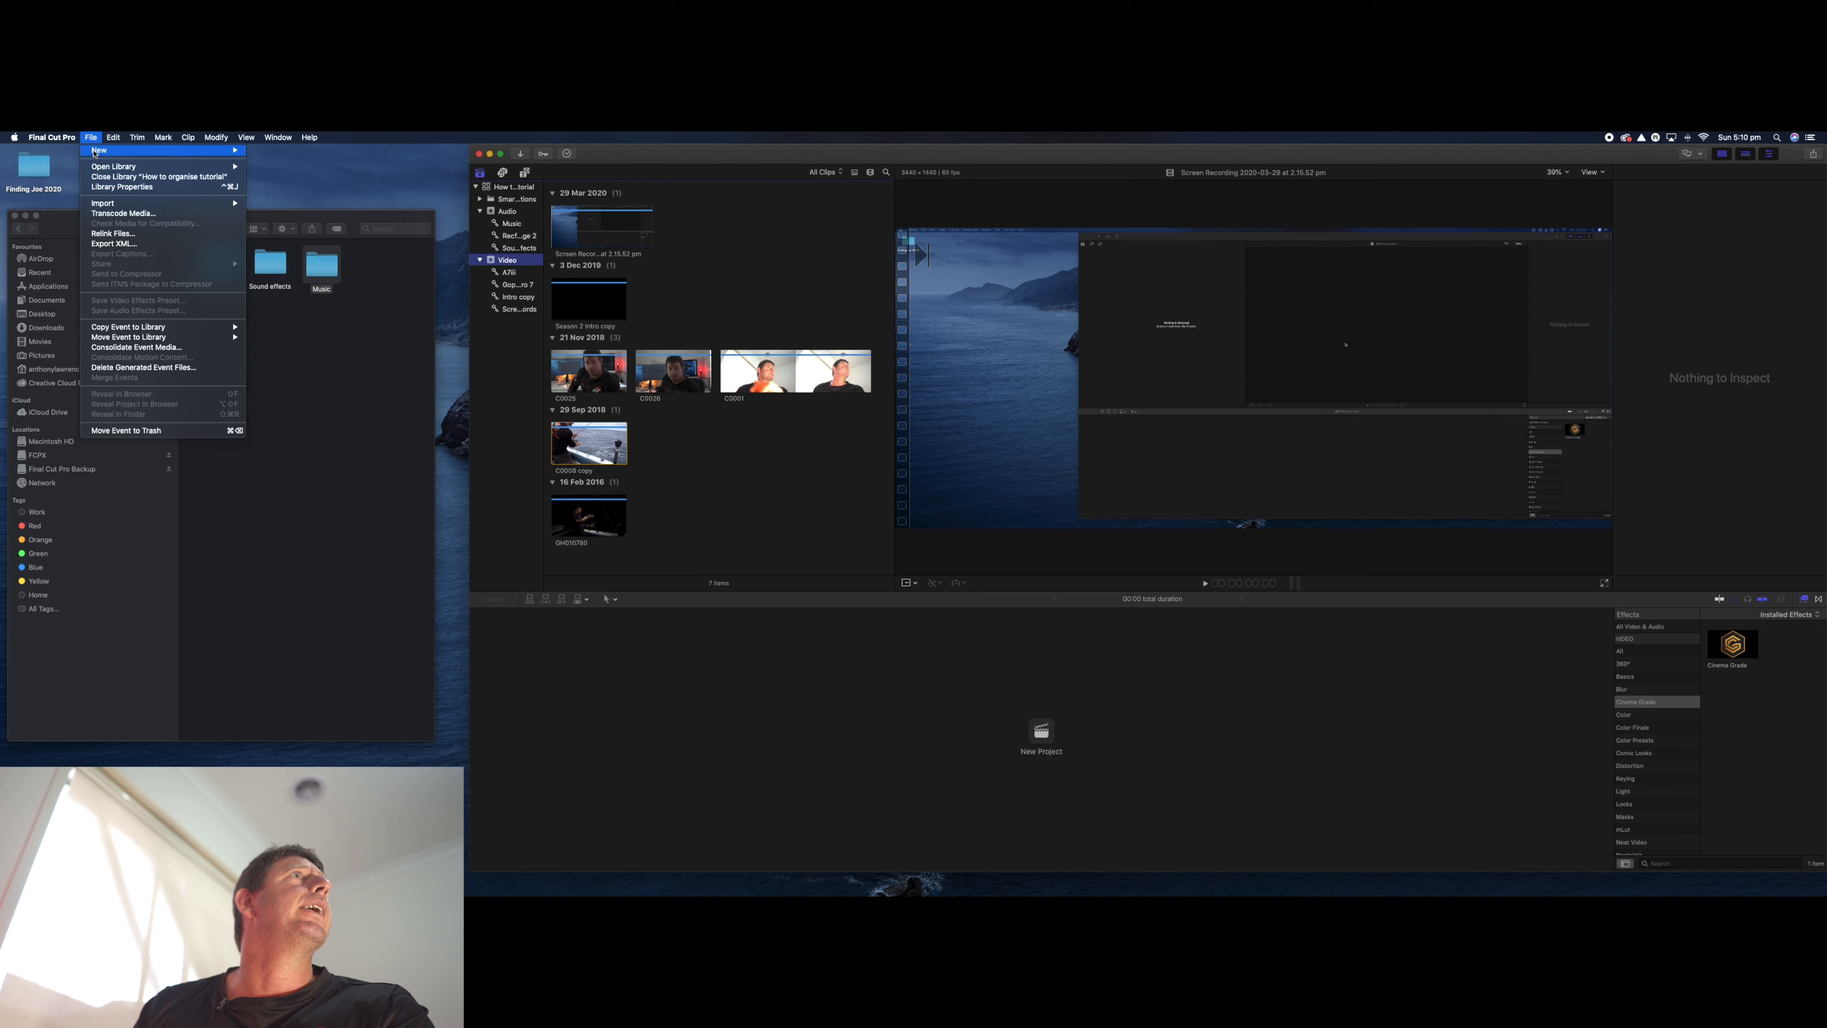
mouse_move(103, 155)
click(269, 163)
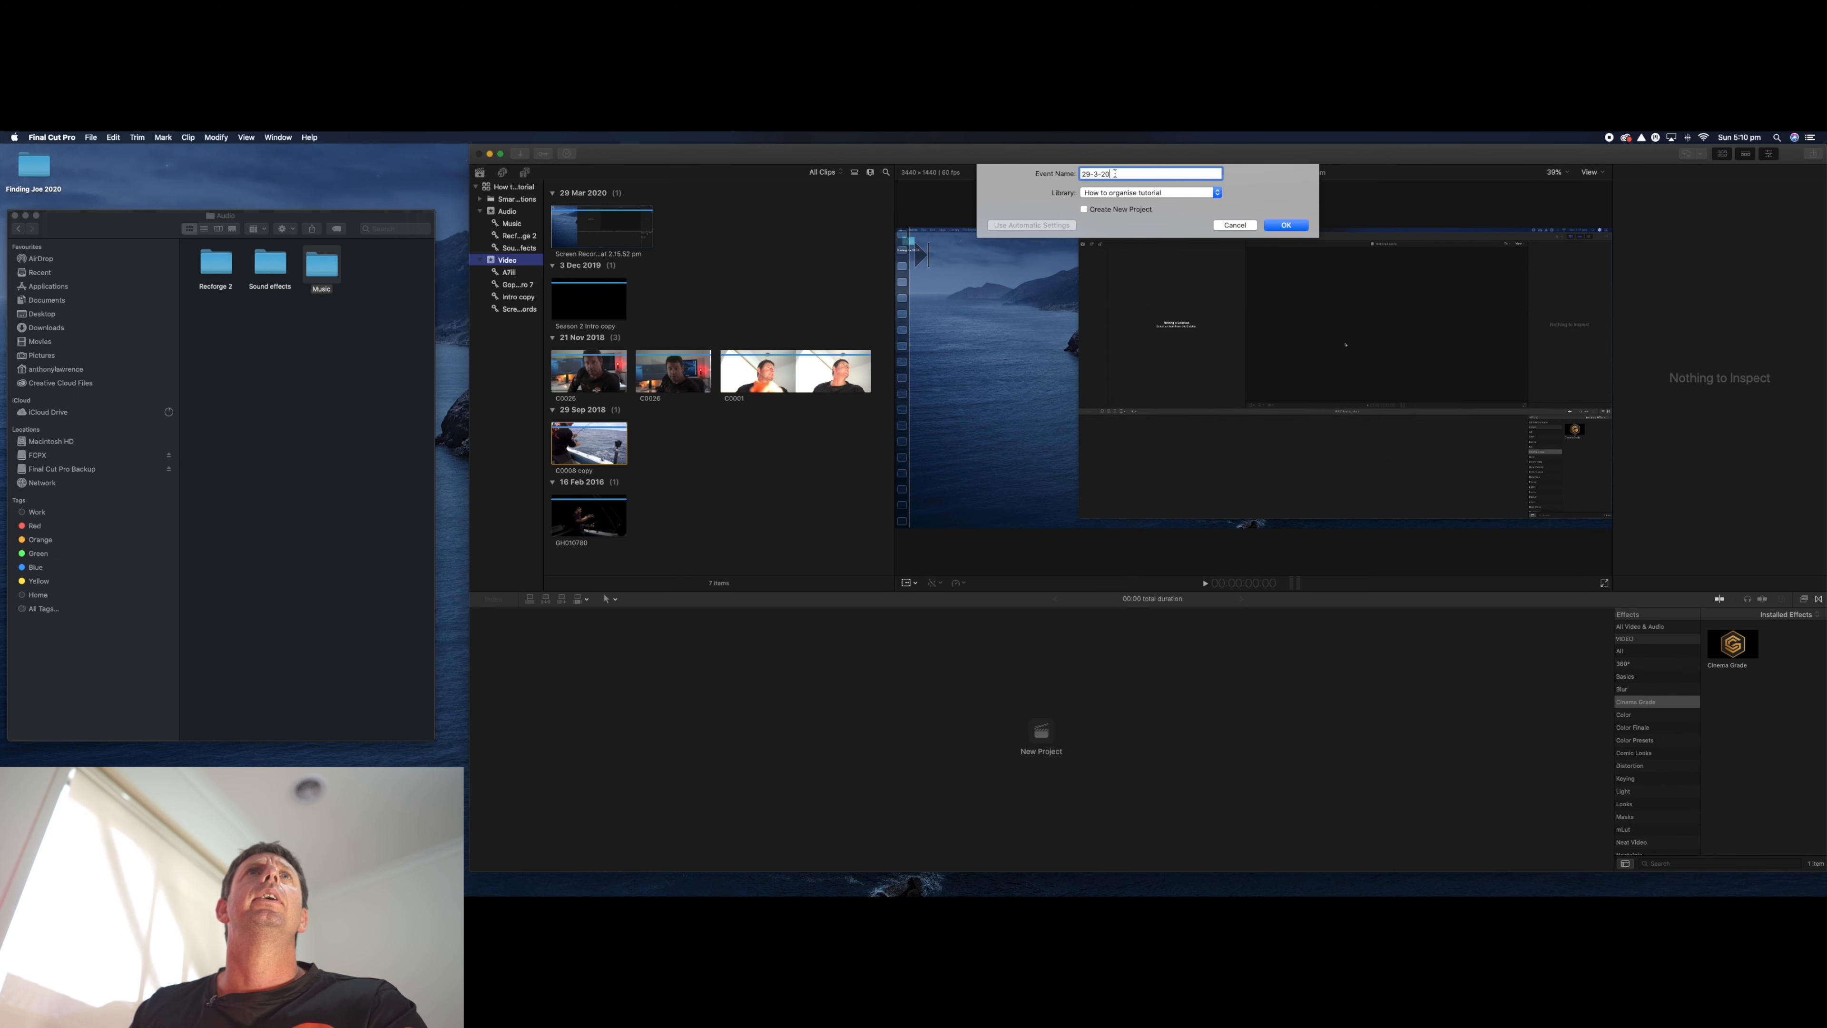
text(Project)
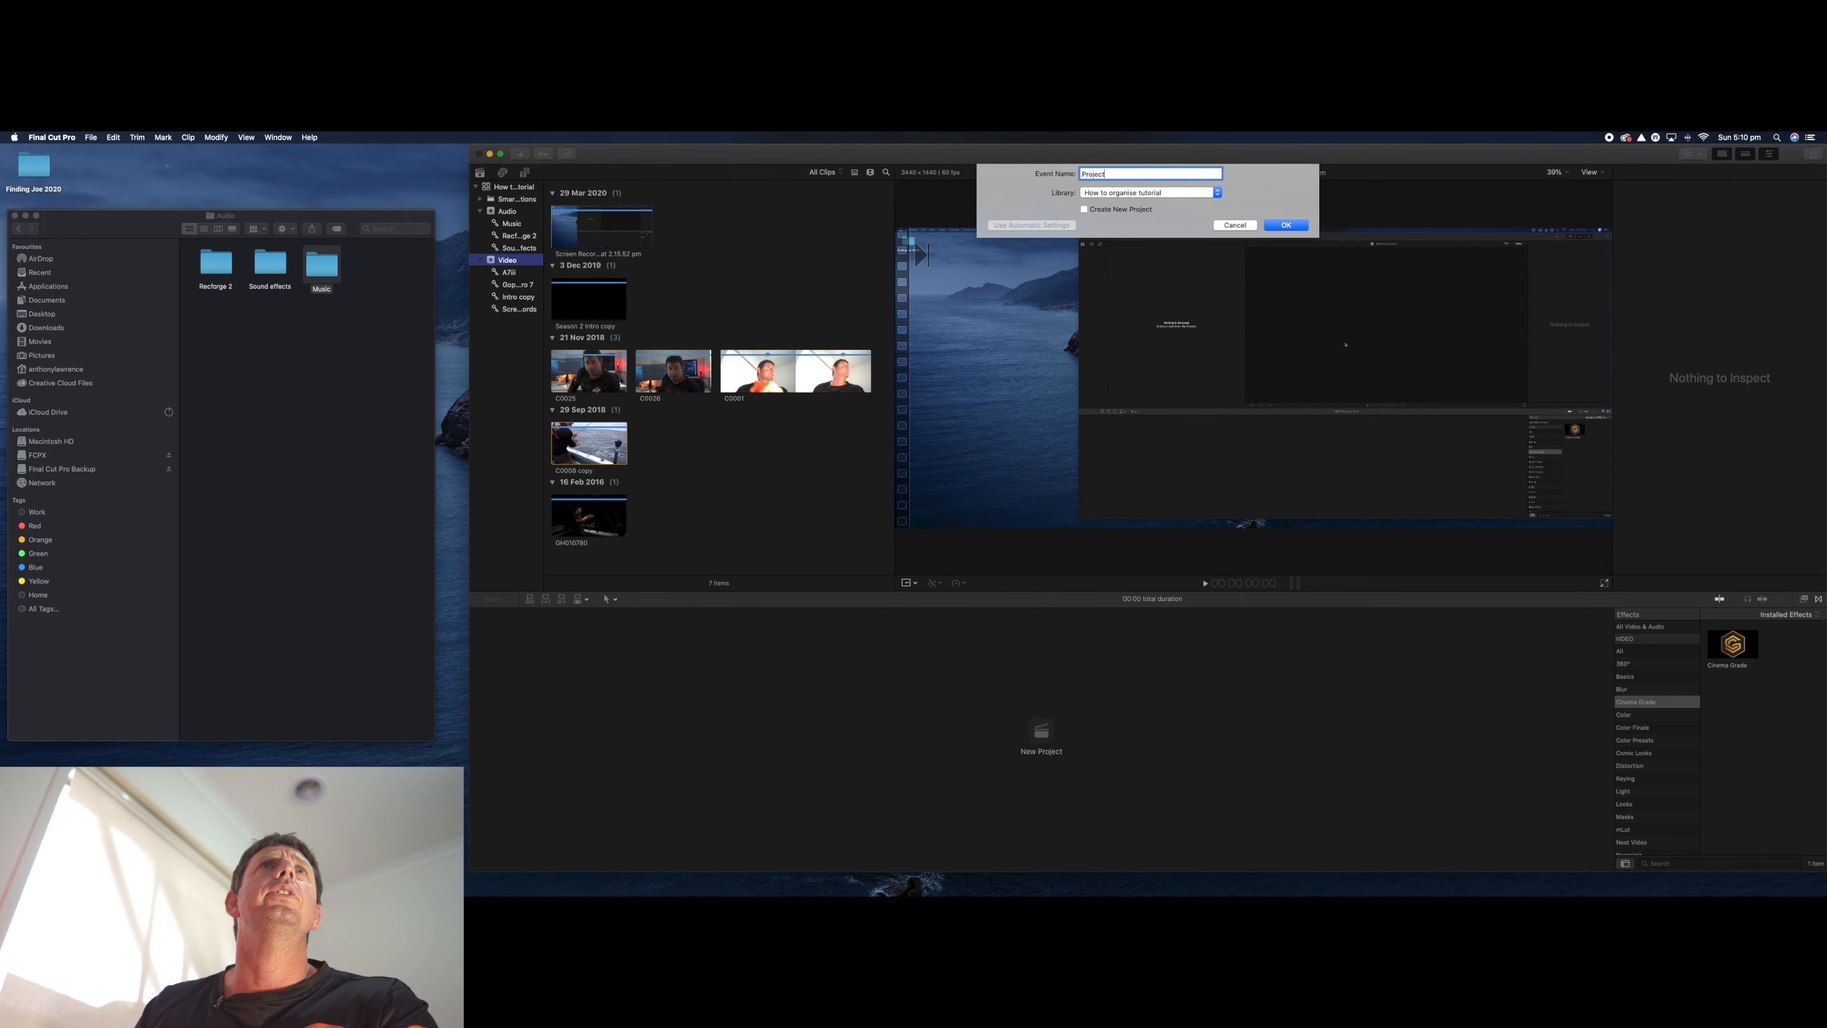
key(Return)
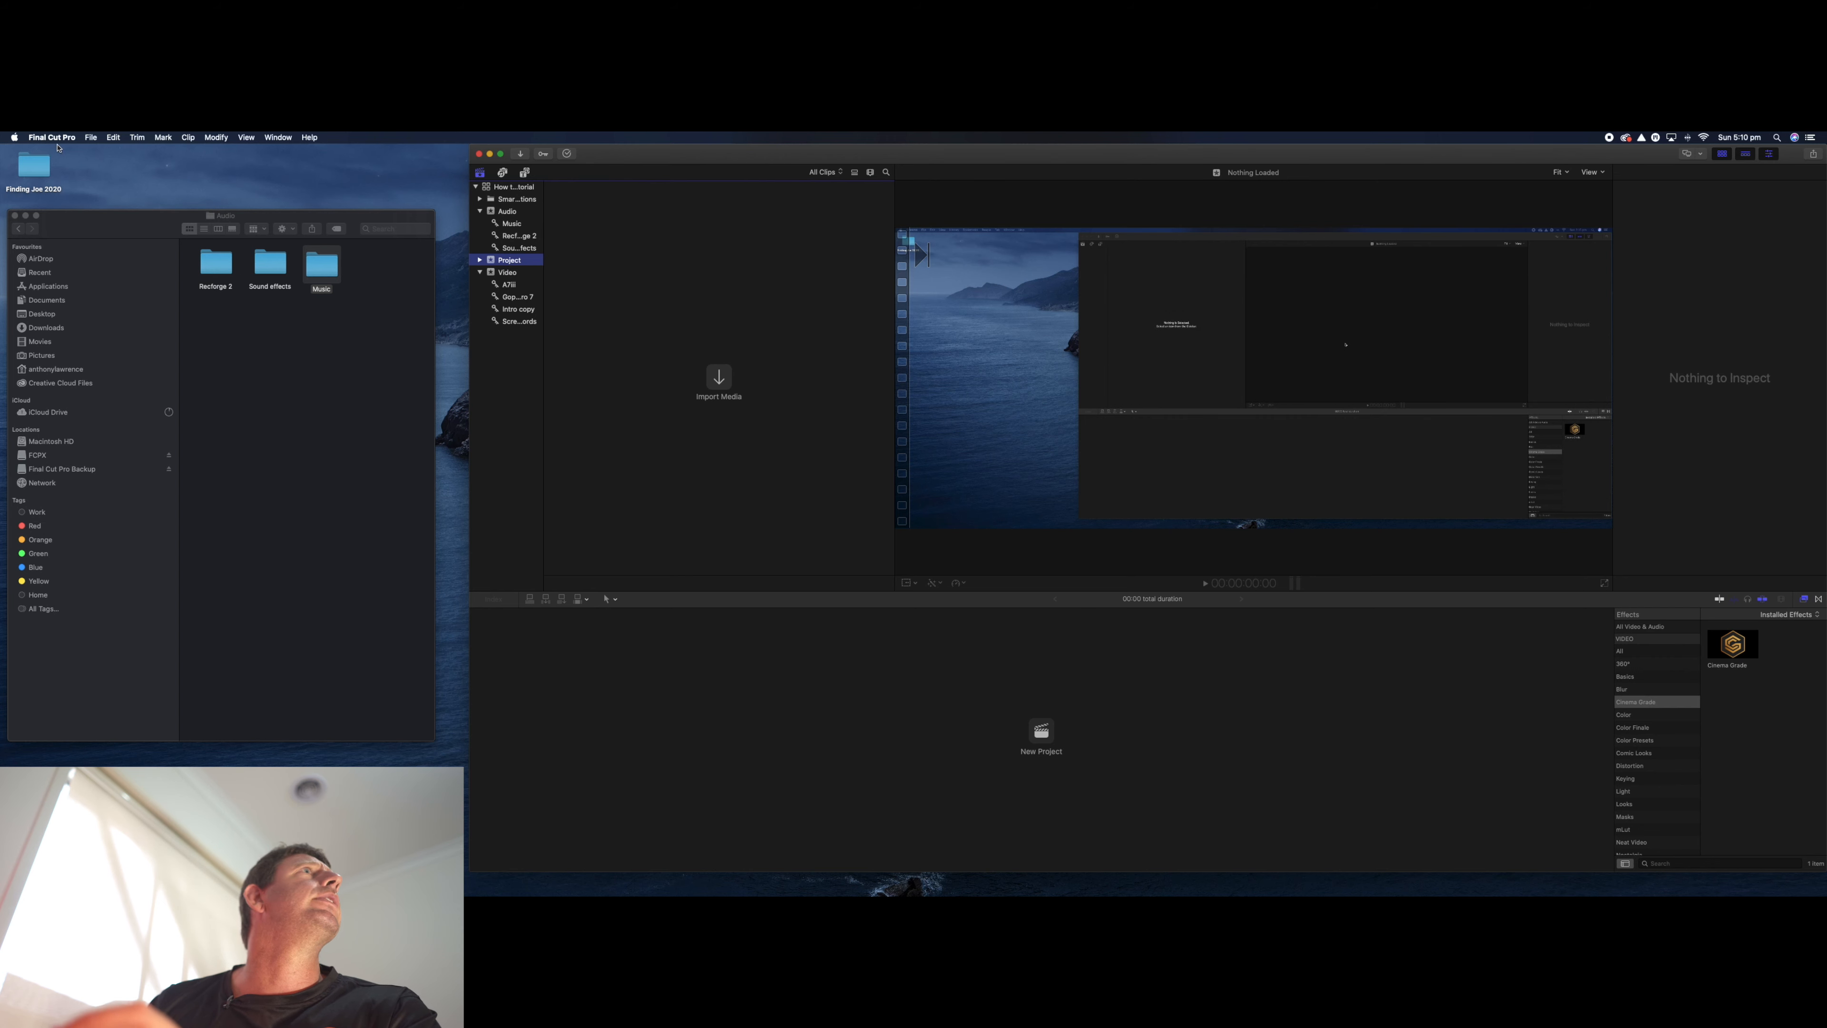
- Create a new project named "How to organise footage" in the Project event, using the 4K, 3840x2160 video settings
click(91, 137)
mouse_move(216, 150)
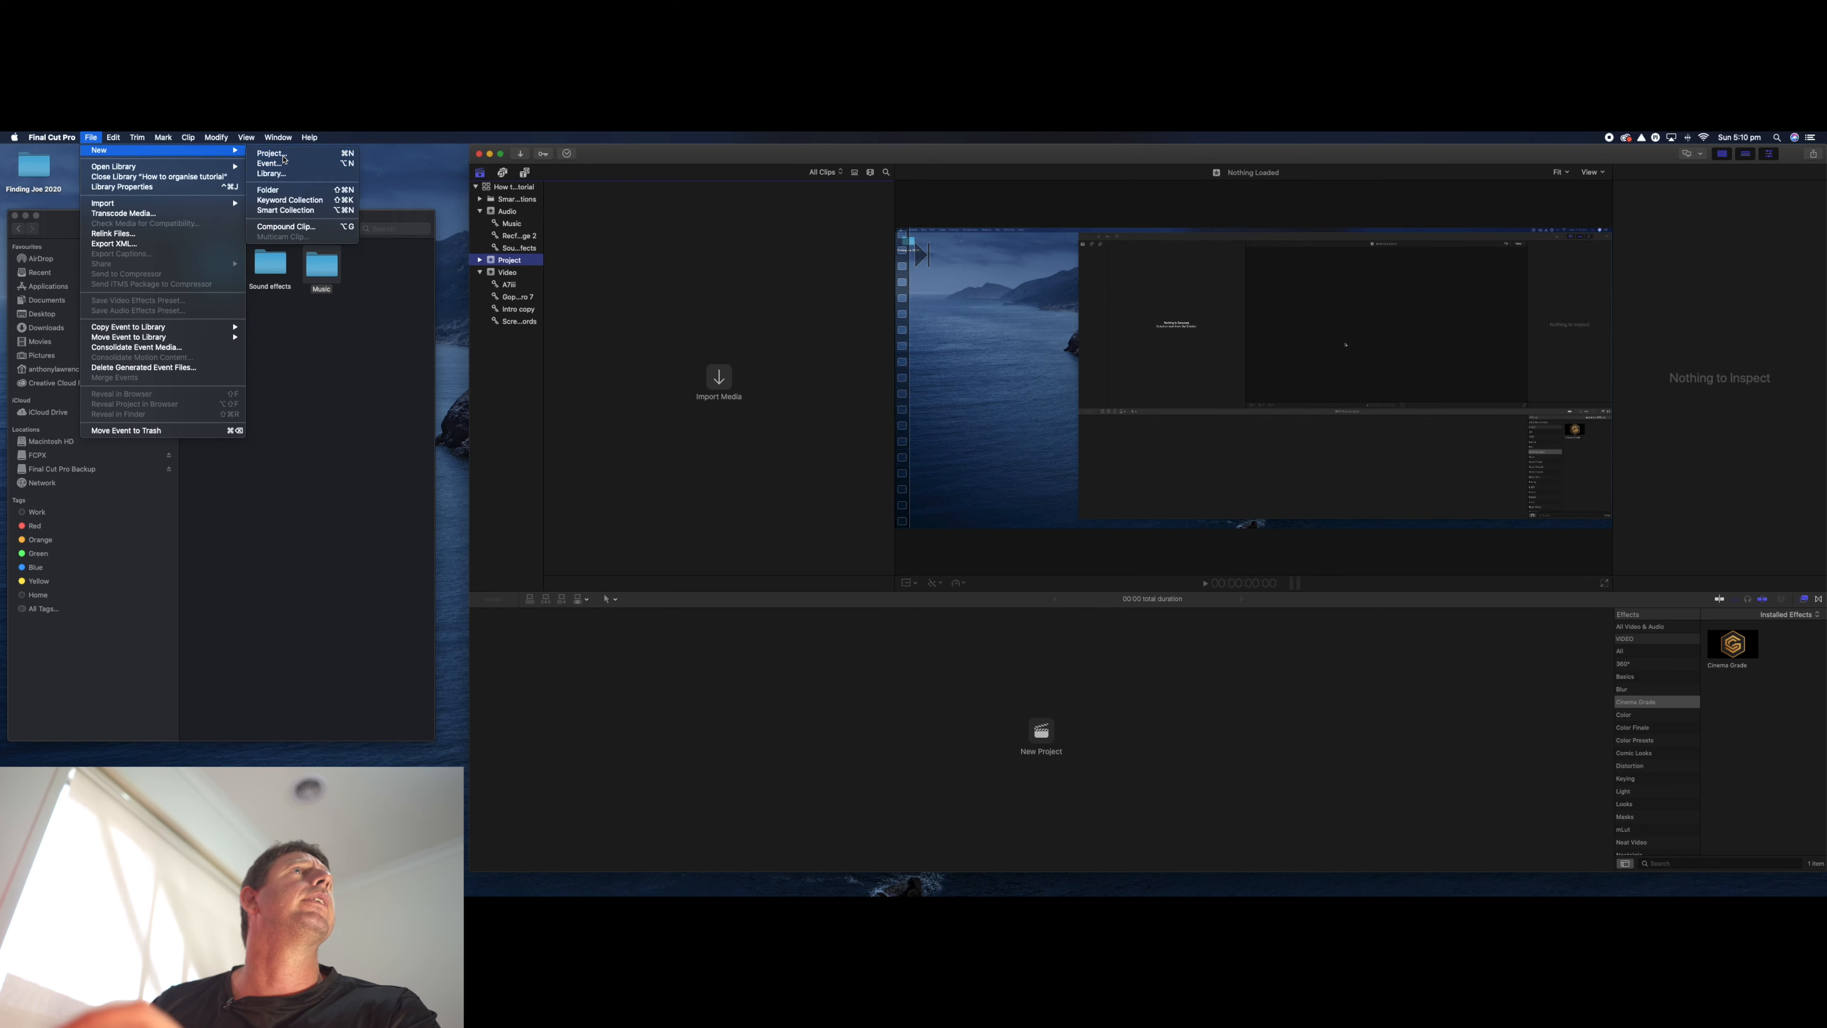
click(271, 153)
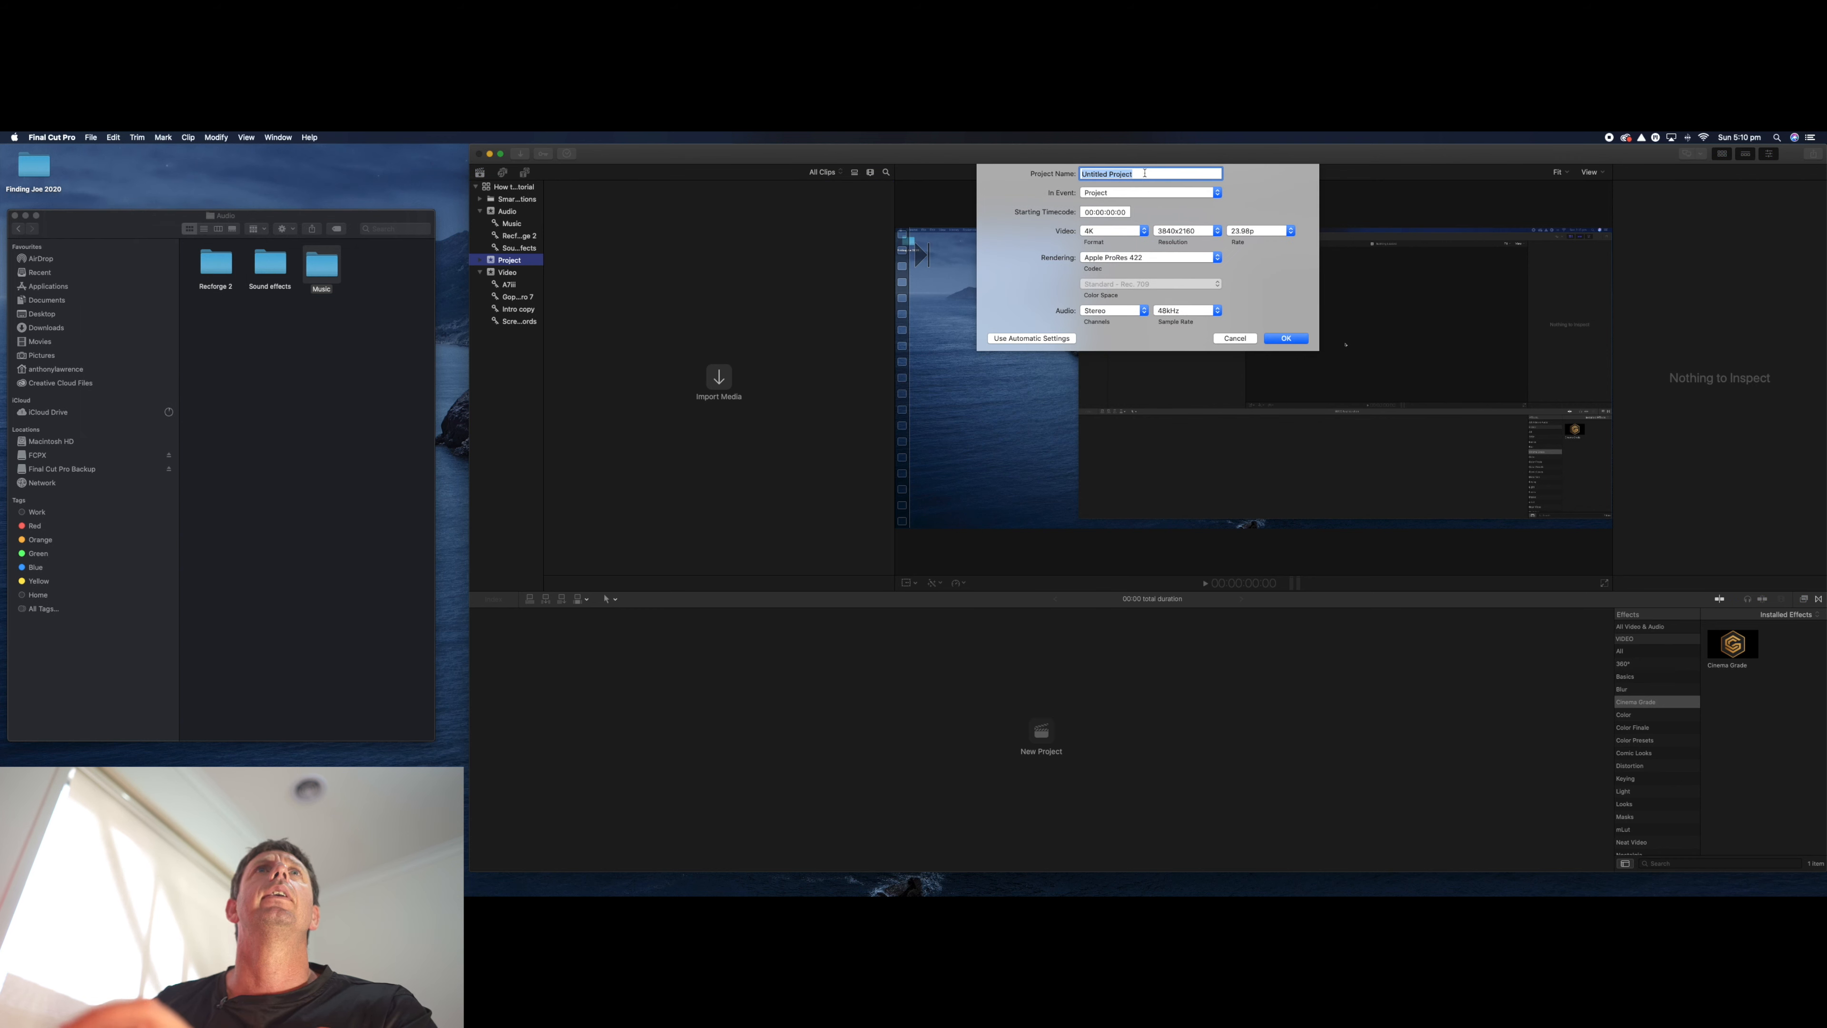
text(How)
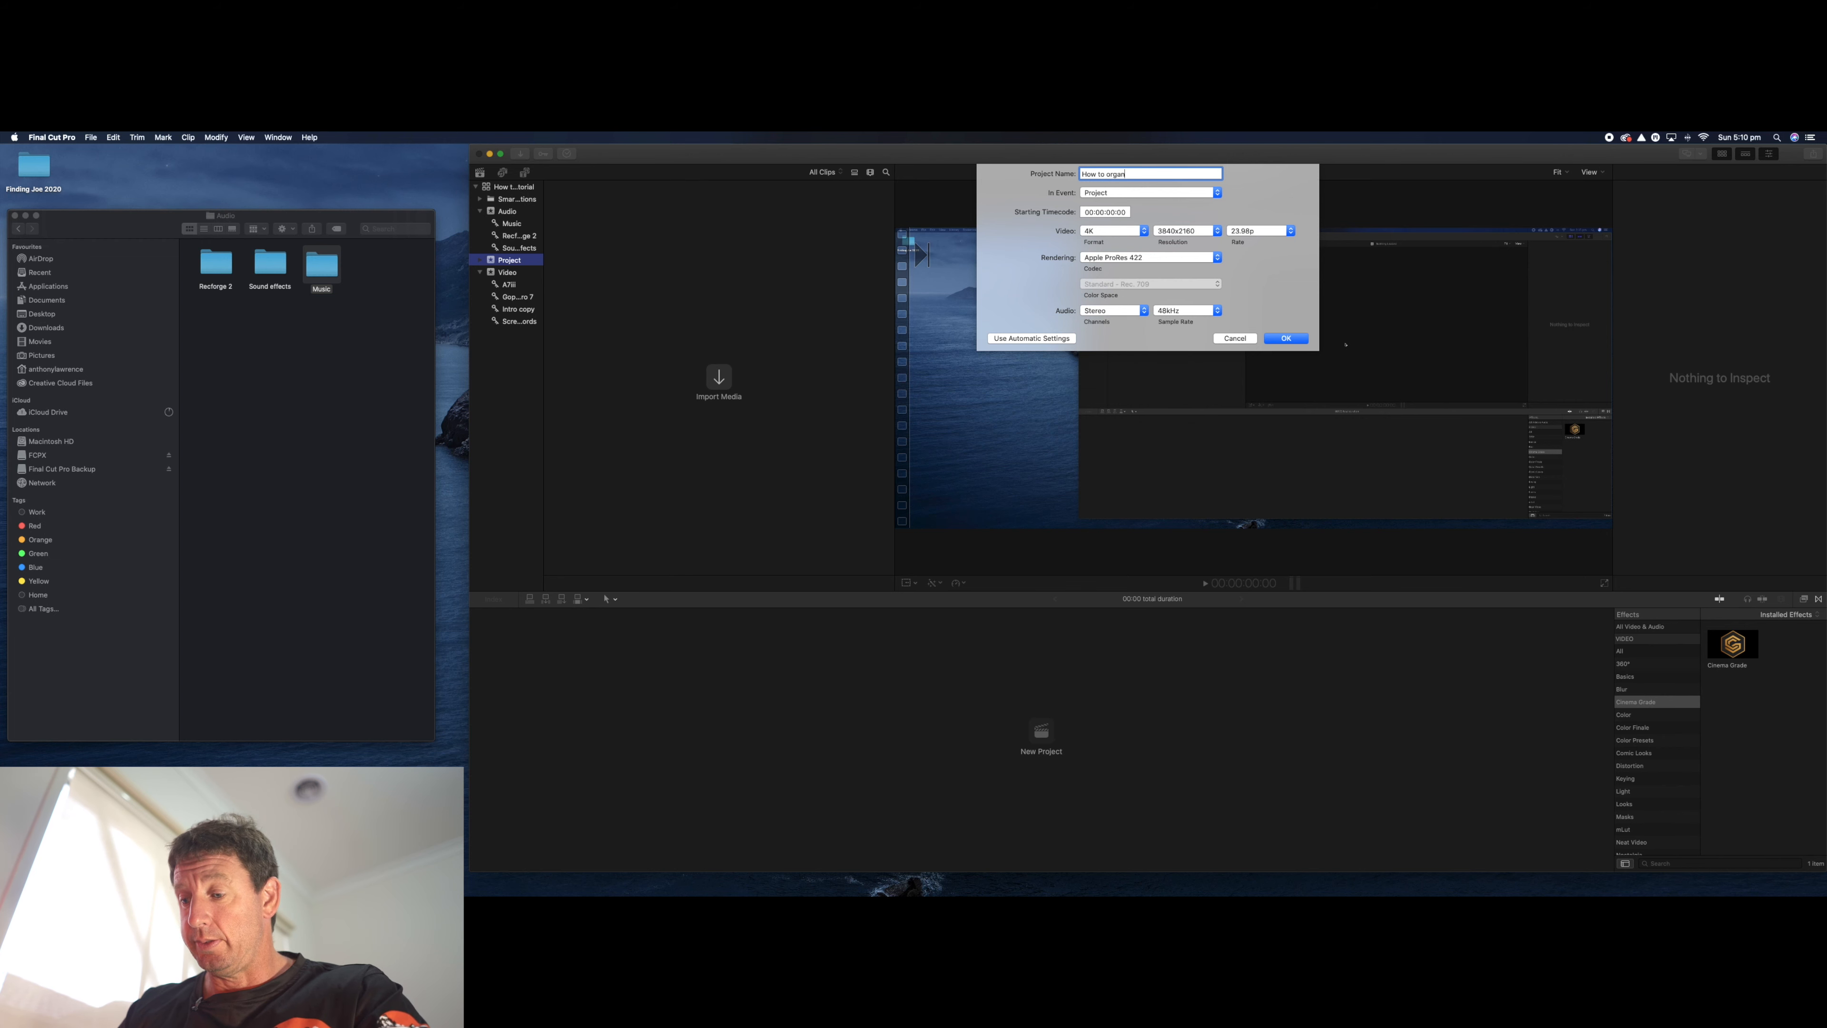
text( to organise footag)
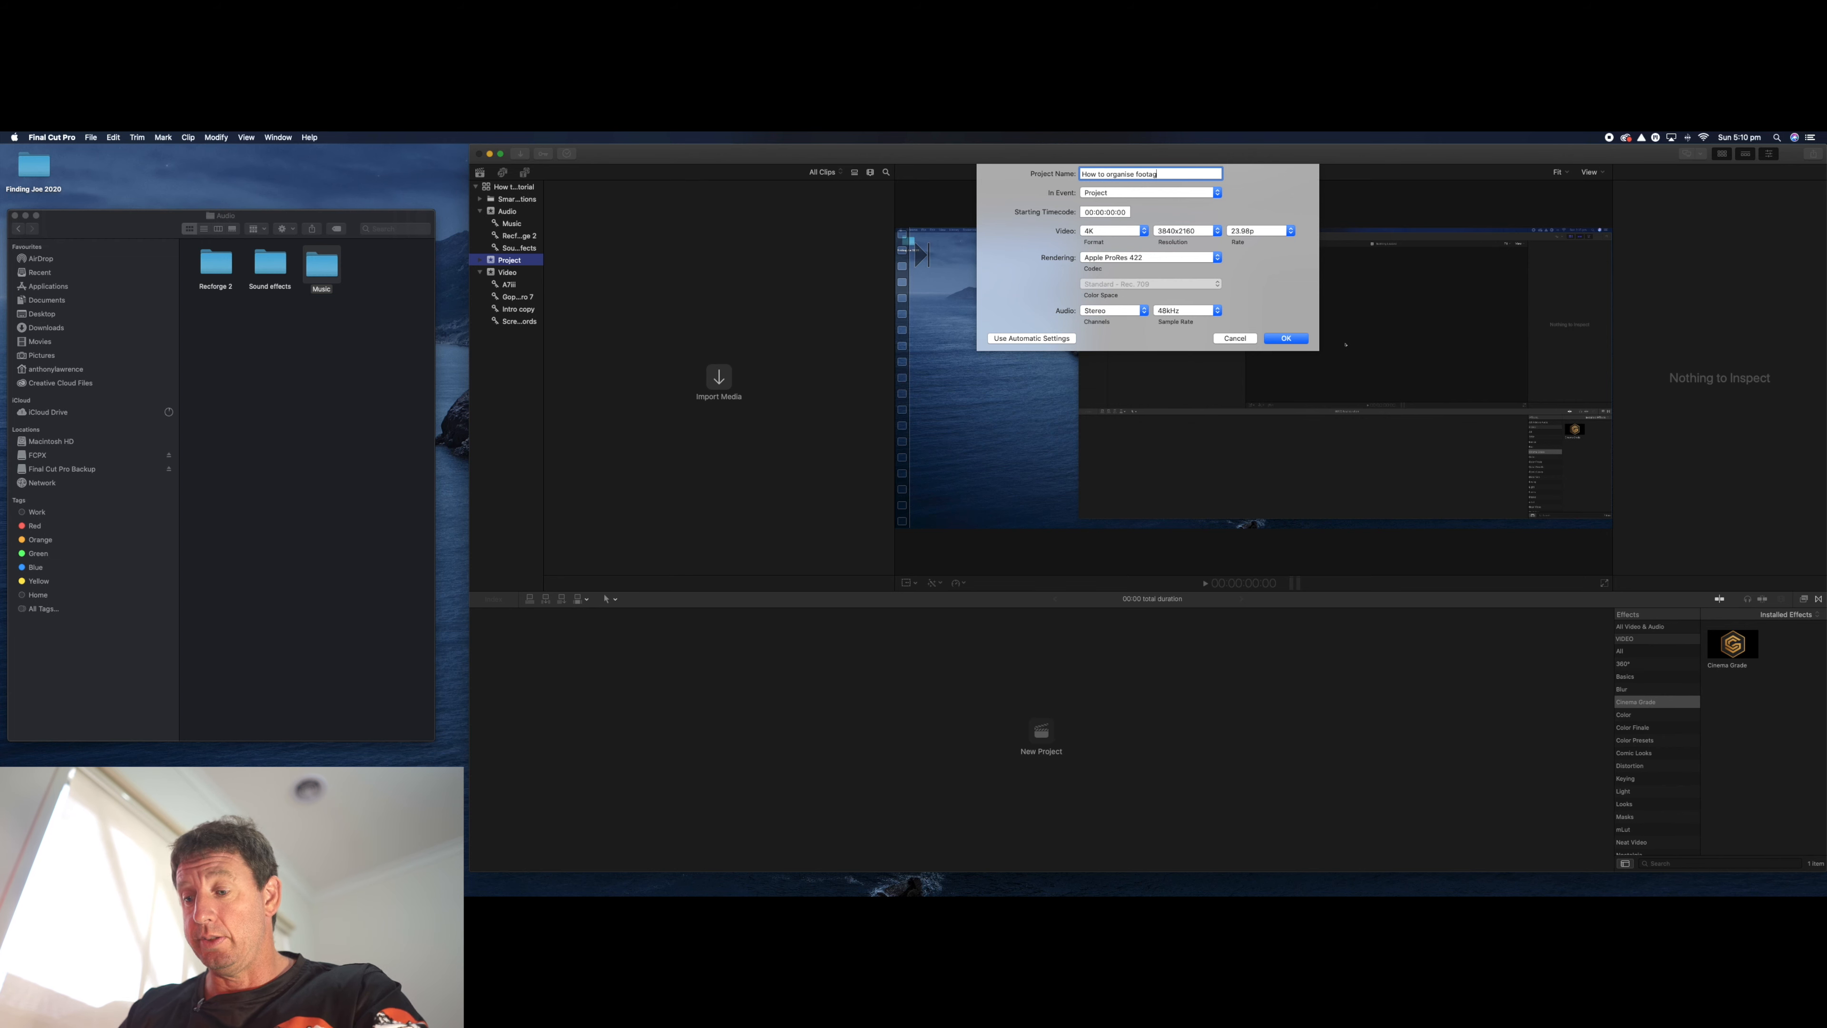
text(e)
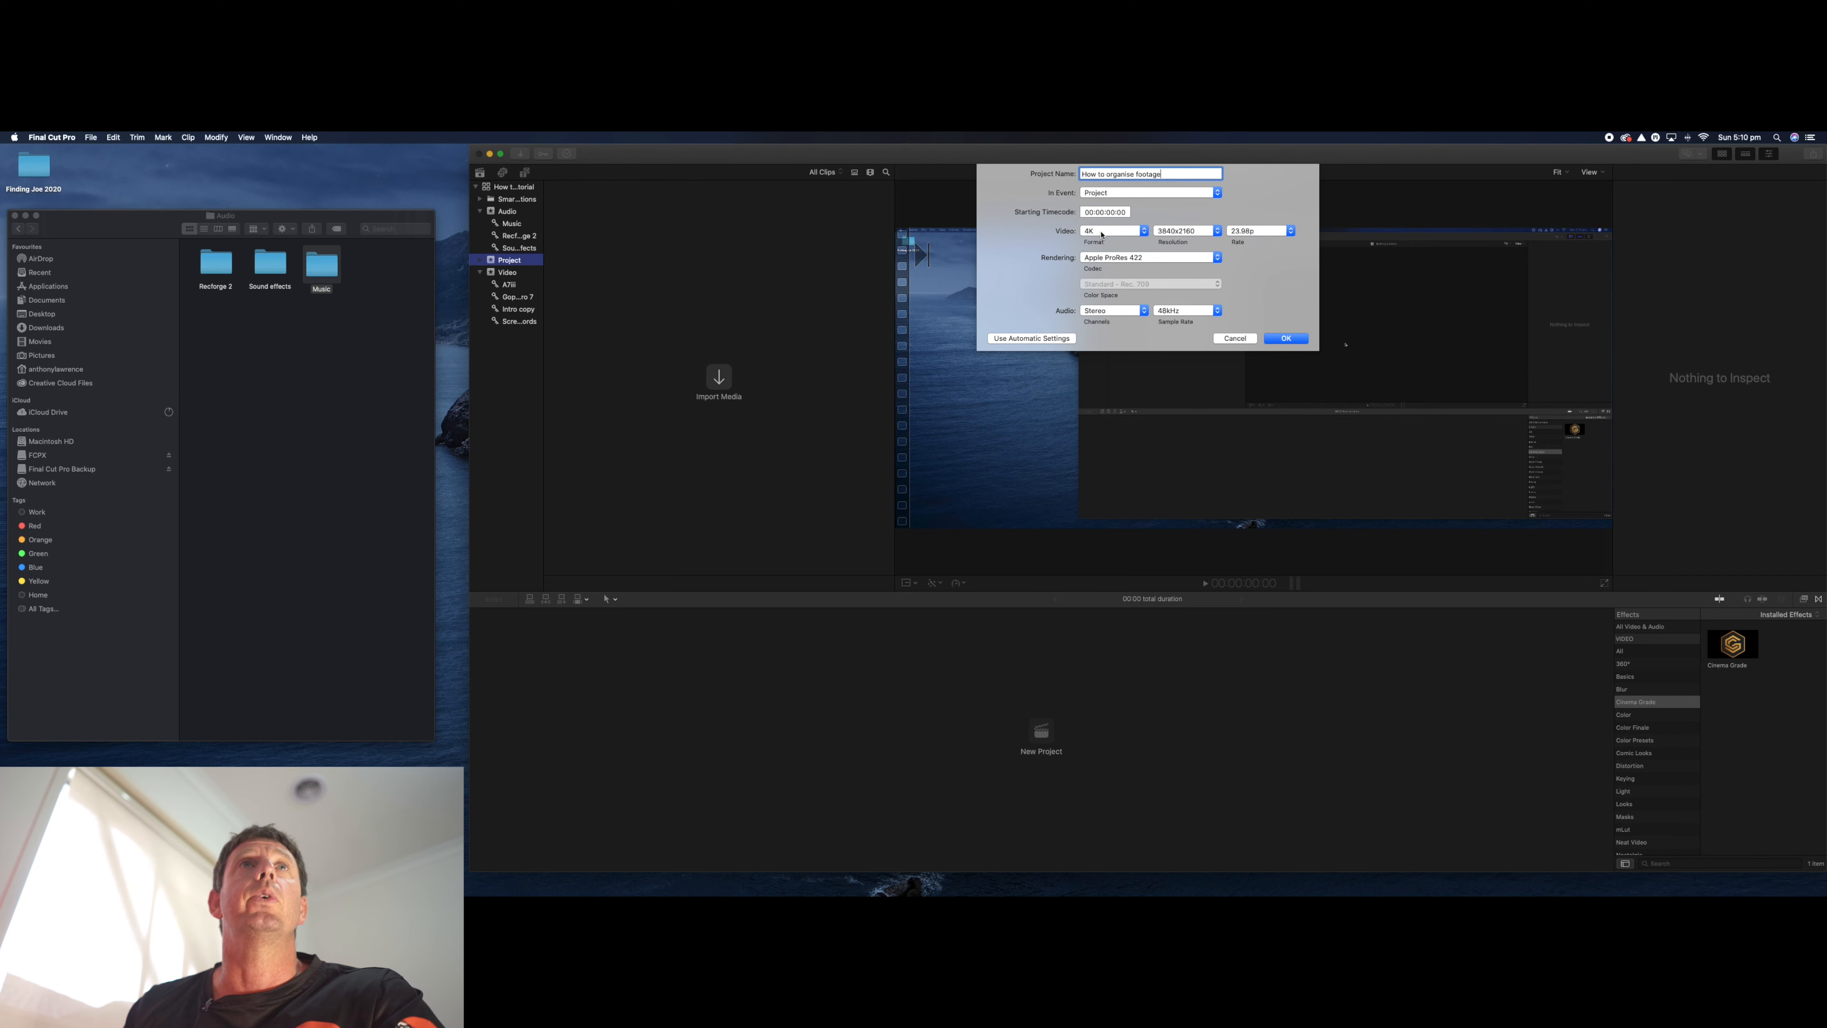
click(1288, 339)
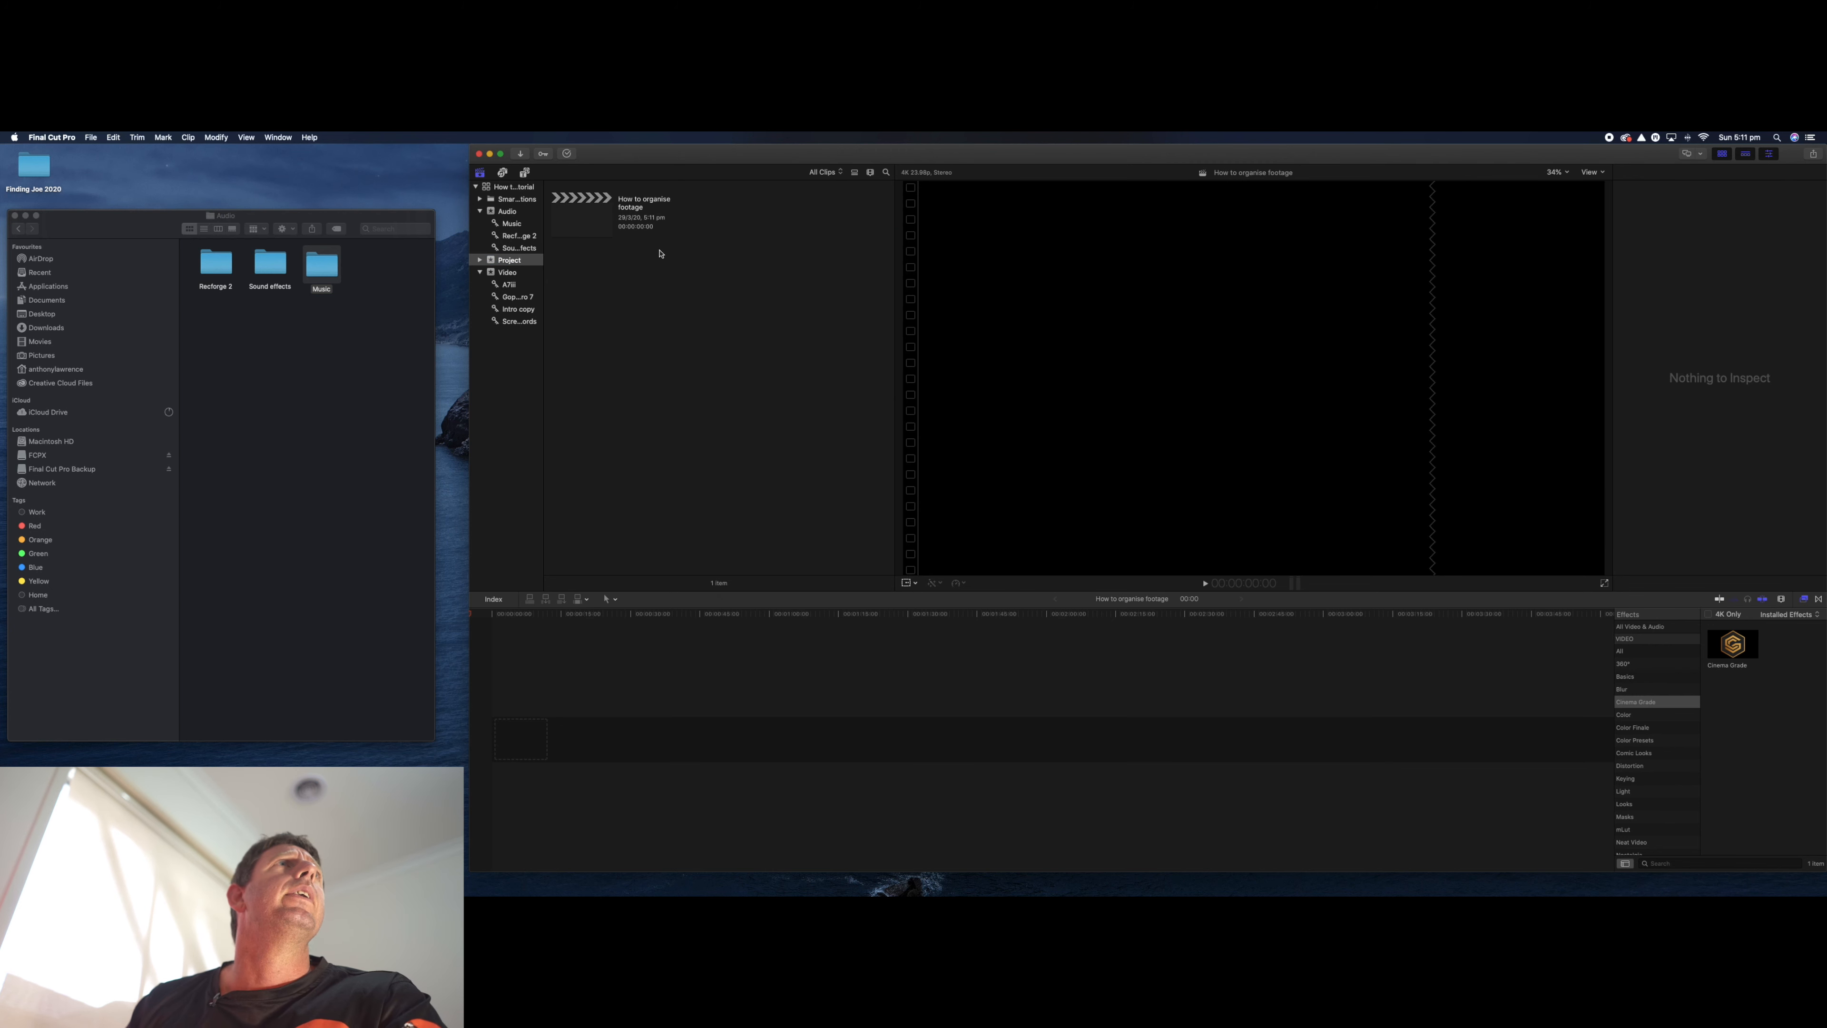
- Check the video, rendering and audio settings of the "How to organise footage" project
click(586, 218)
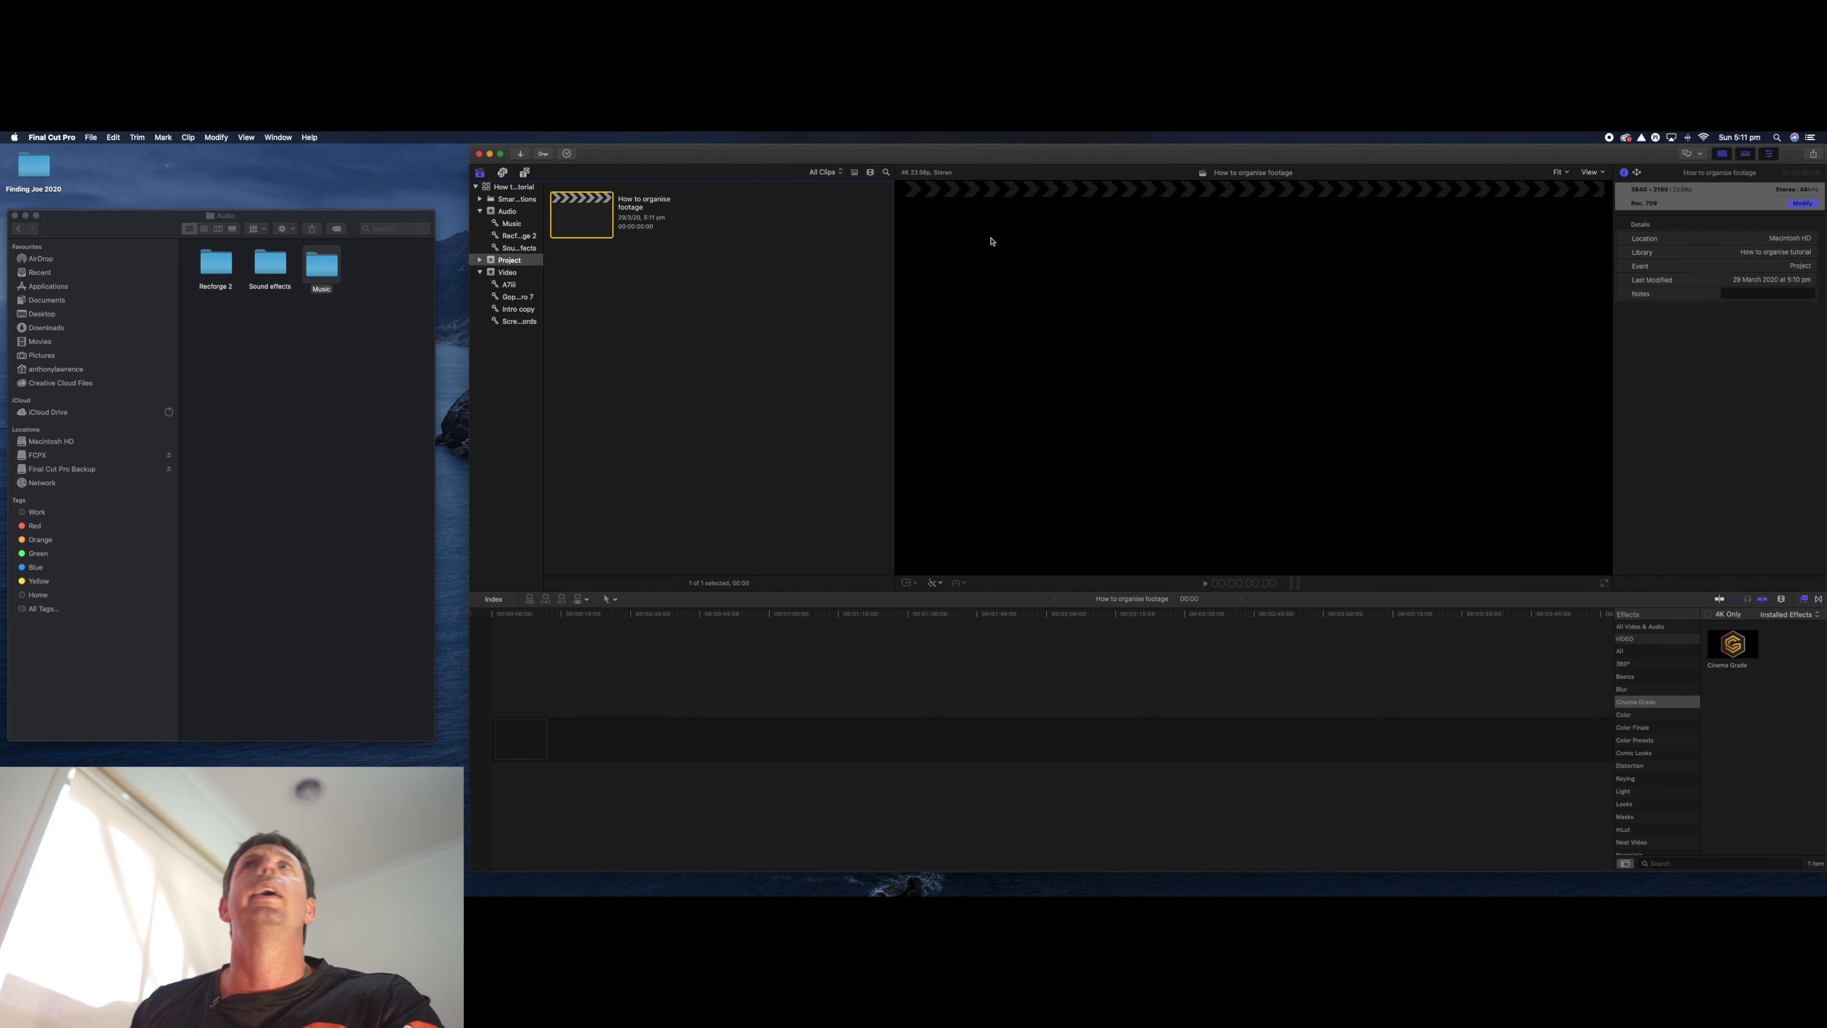
click(1802, 203)
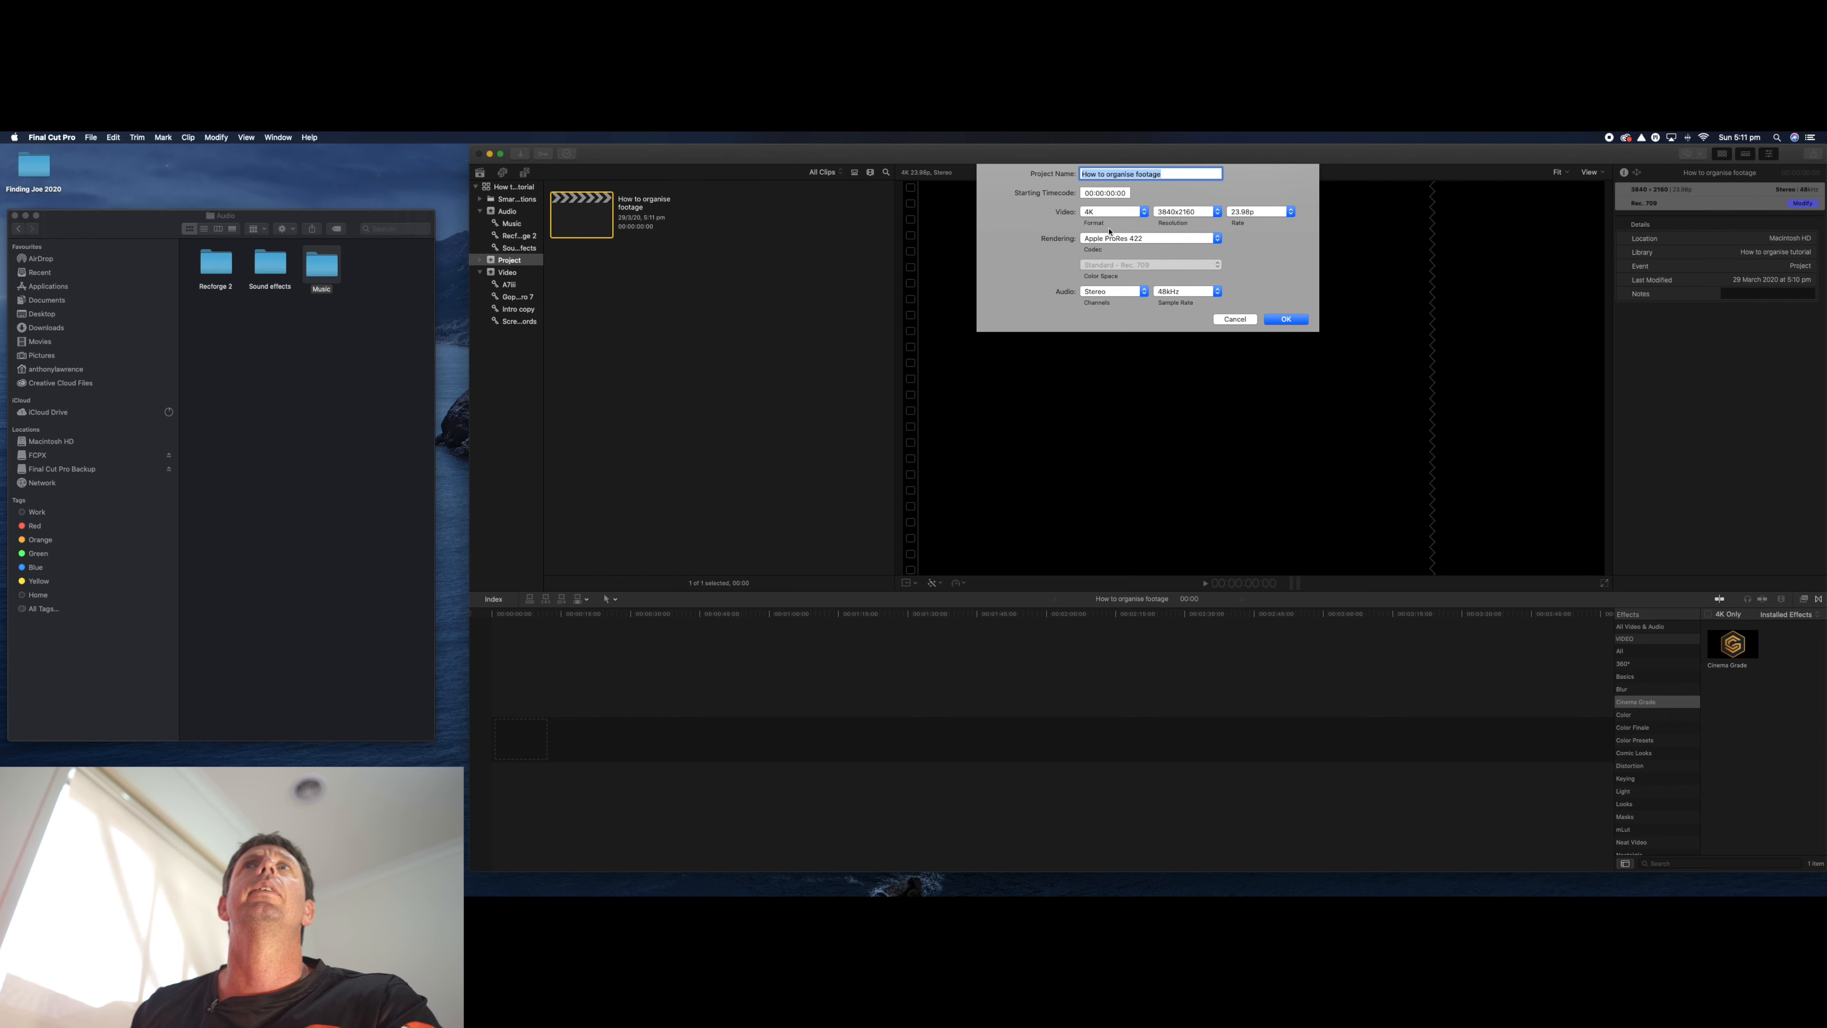
key(Return)
- Add clip C0025 from the first keyword collection of the Video event to the start of the empty timeline
click(506, 277)
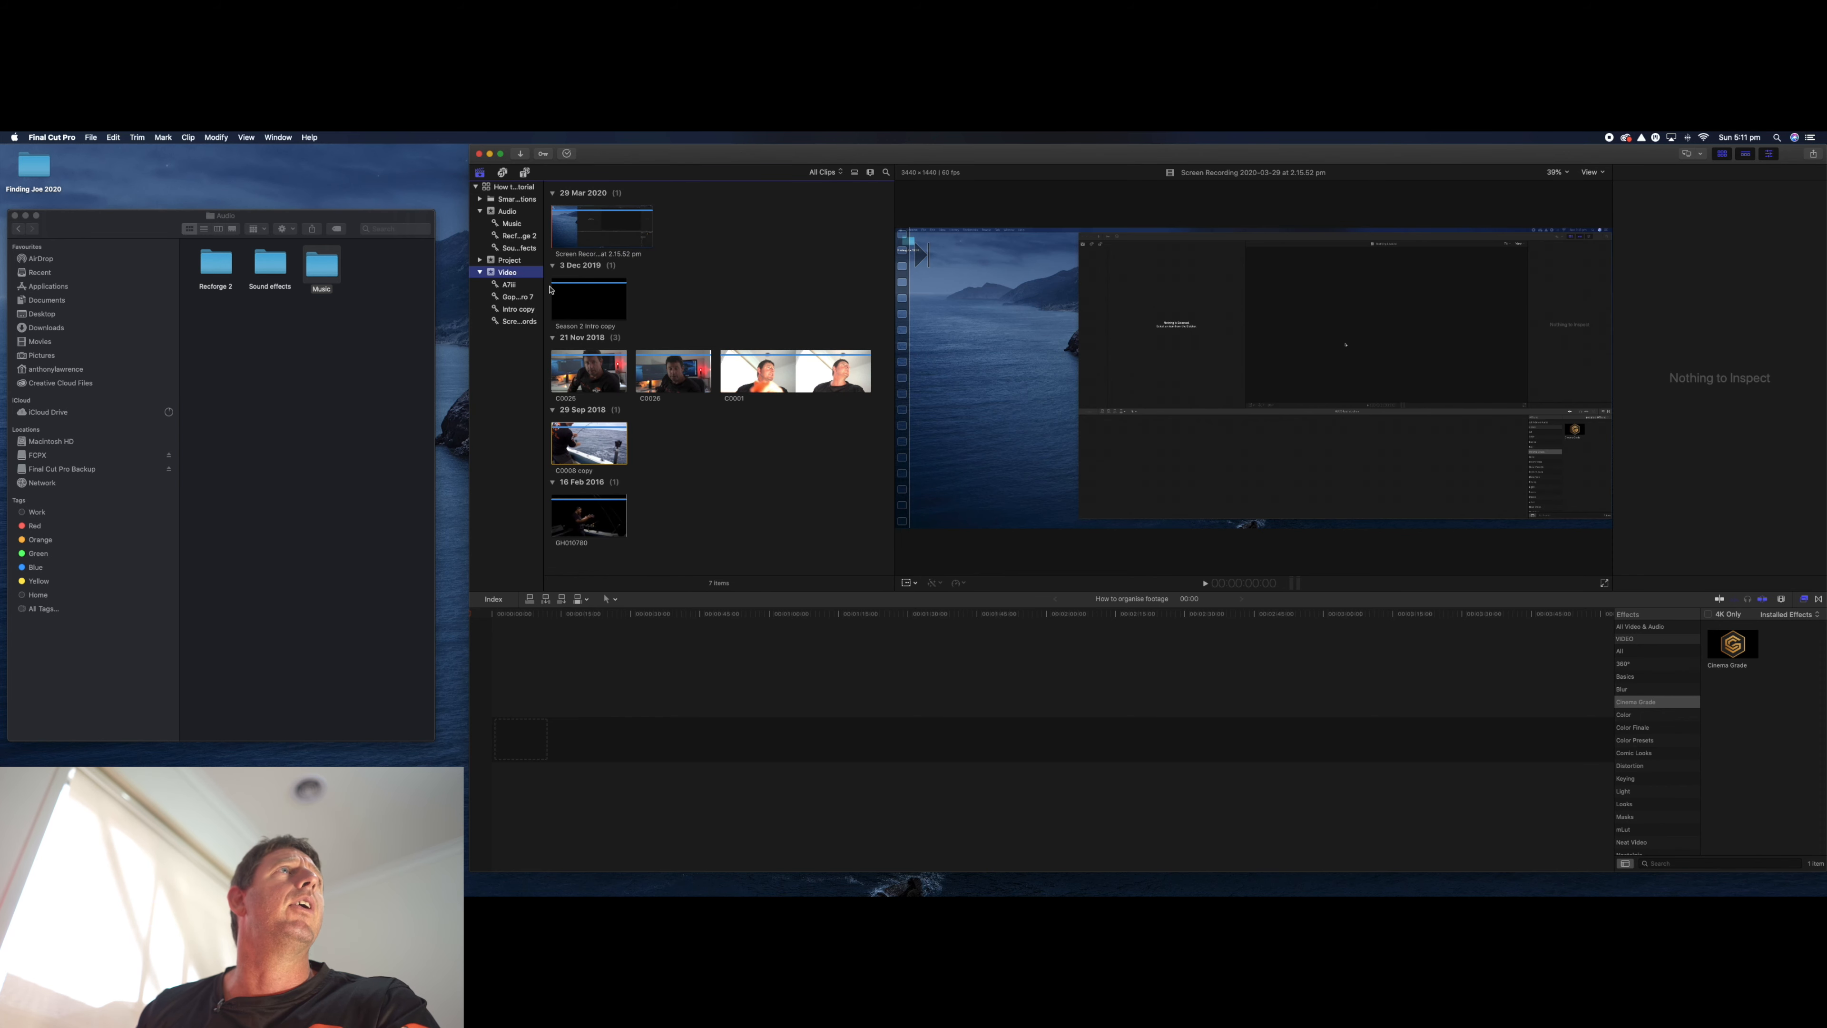
click(508, 285)
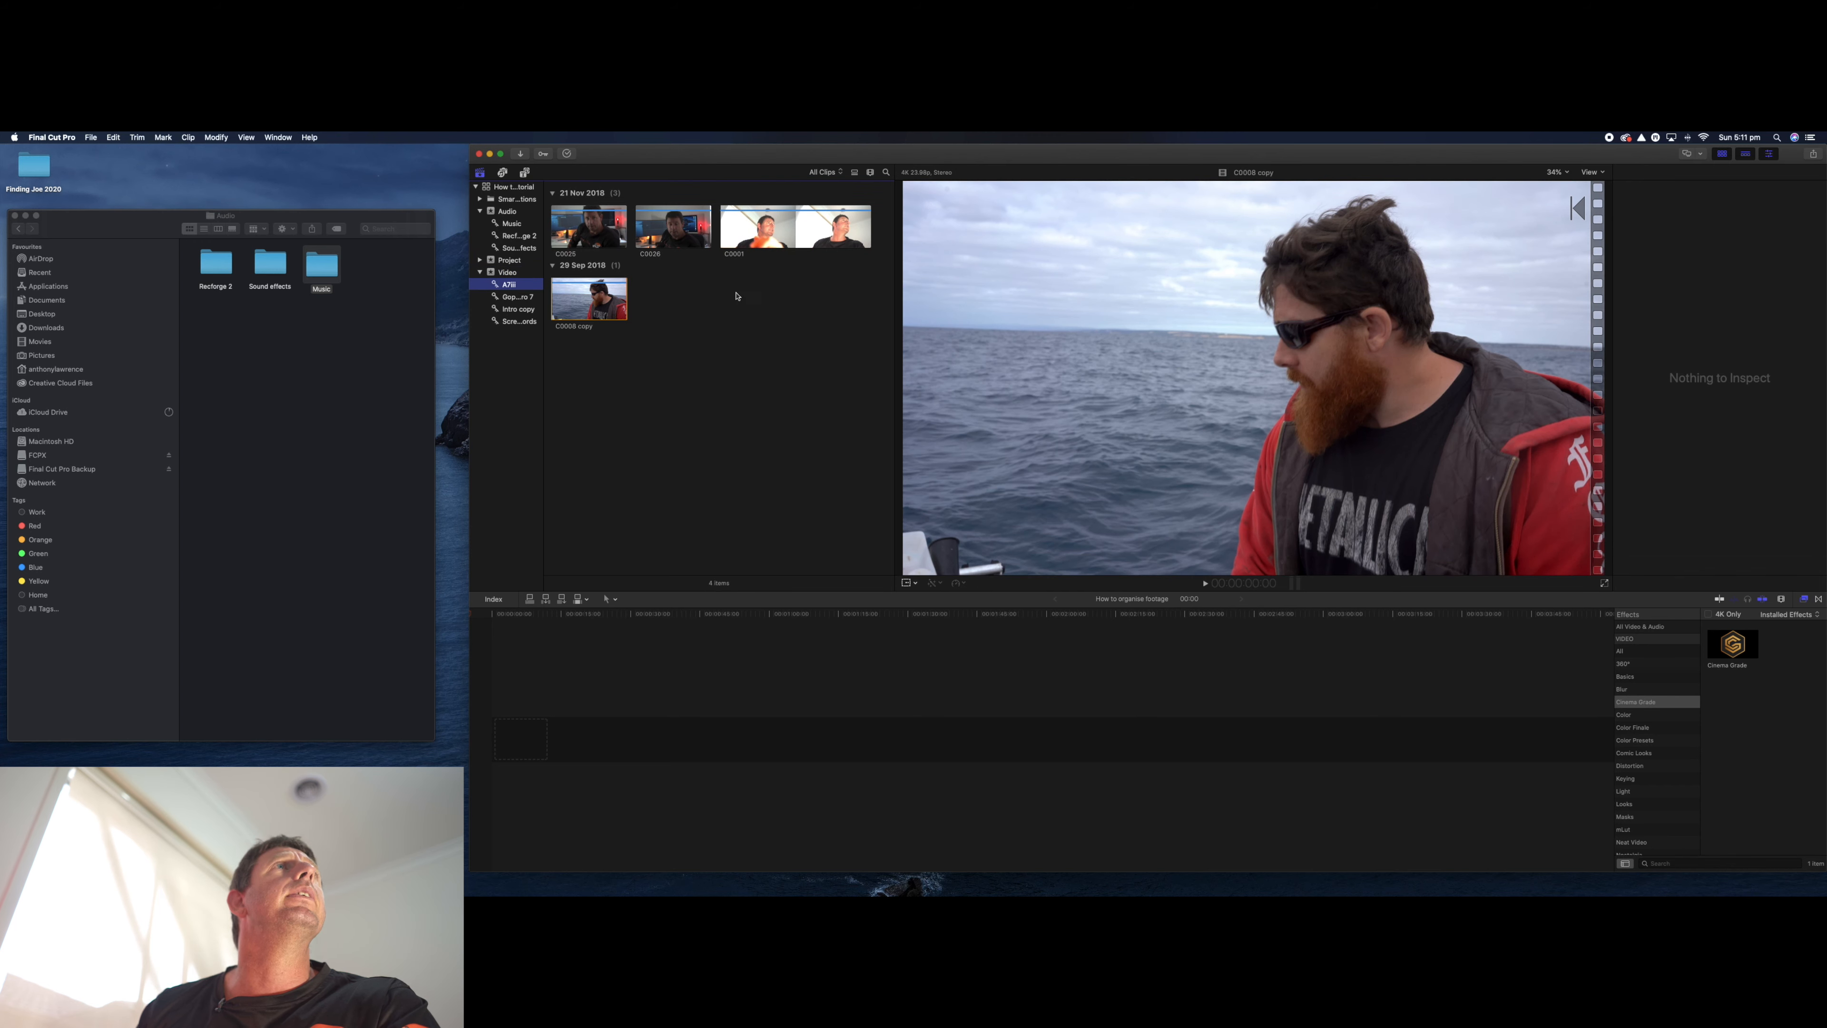
click(585, 233)
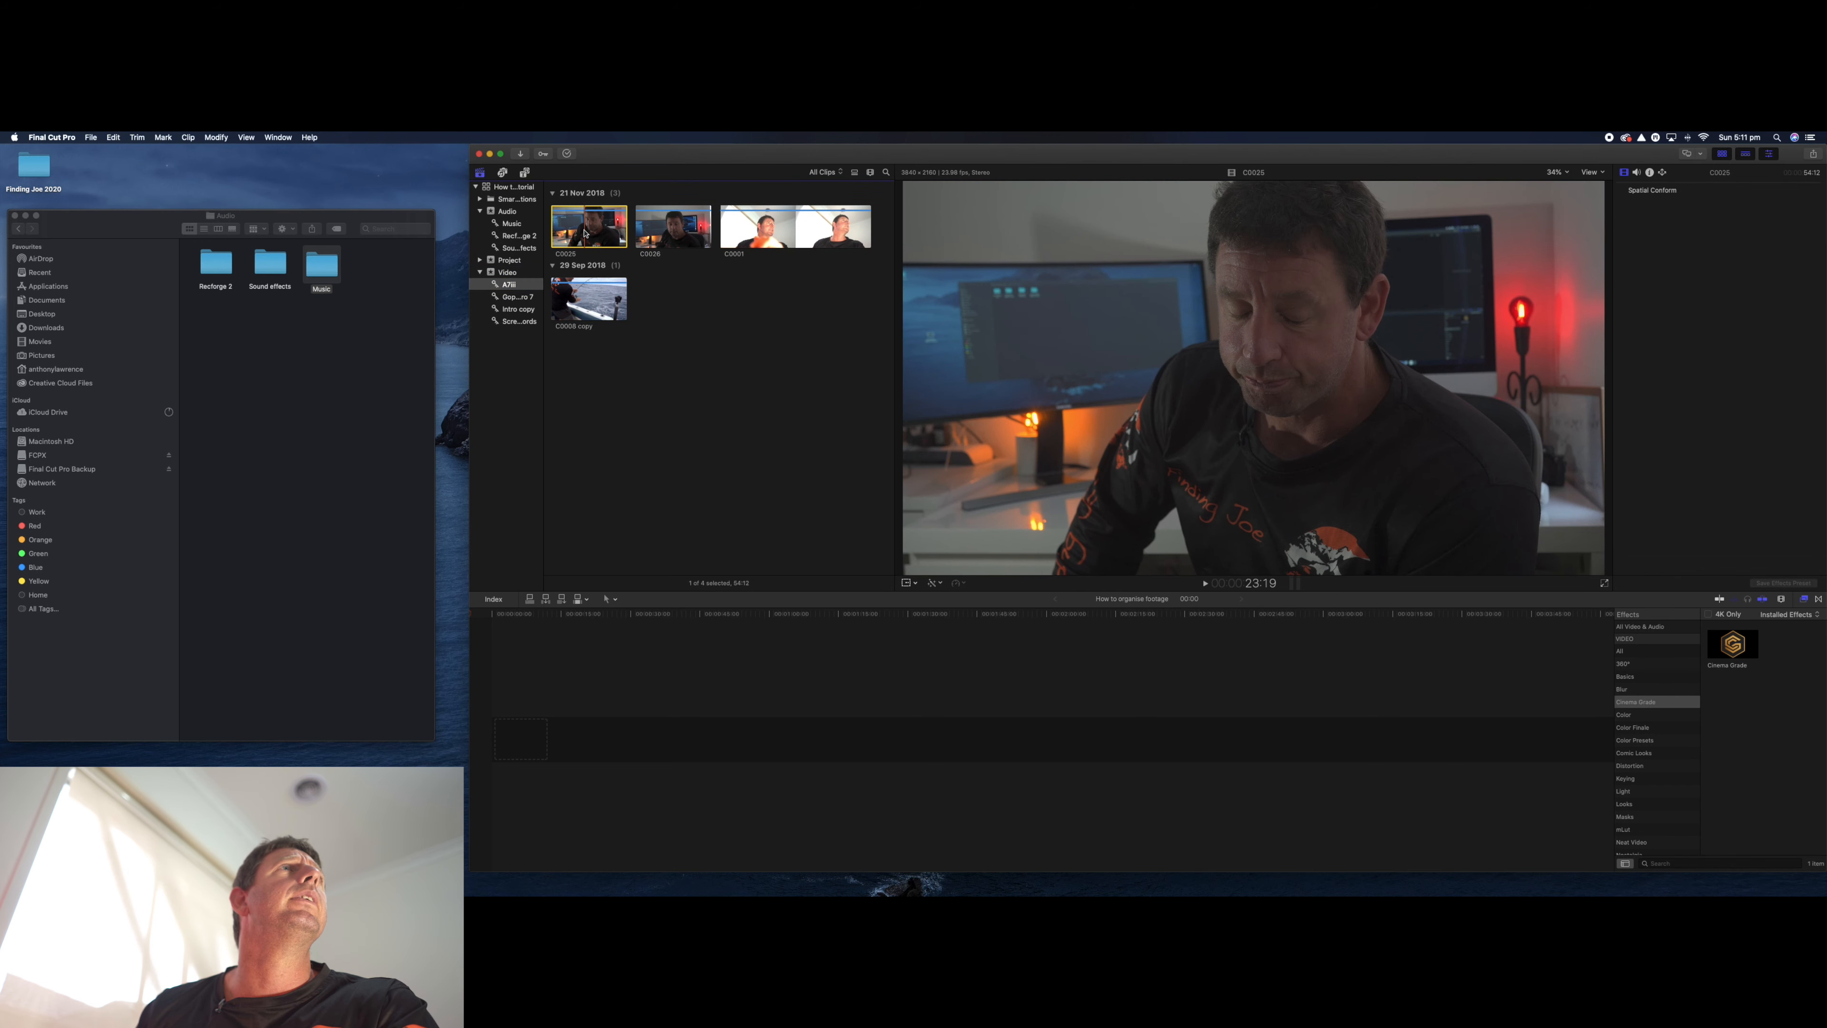
drag(601, 229, 612, 727)
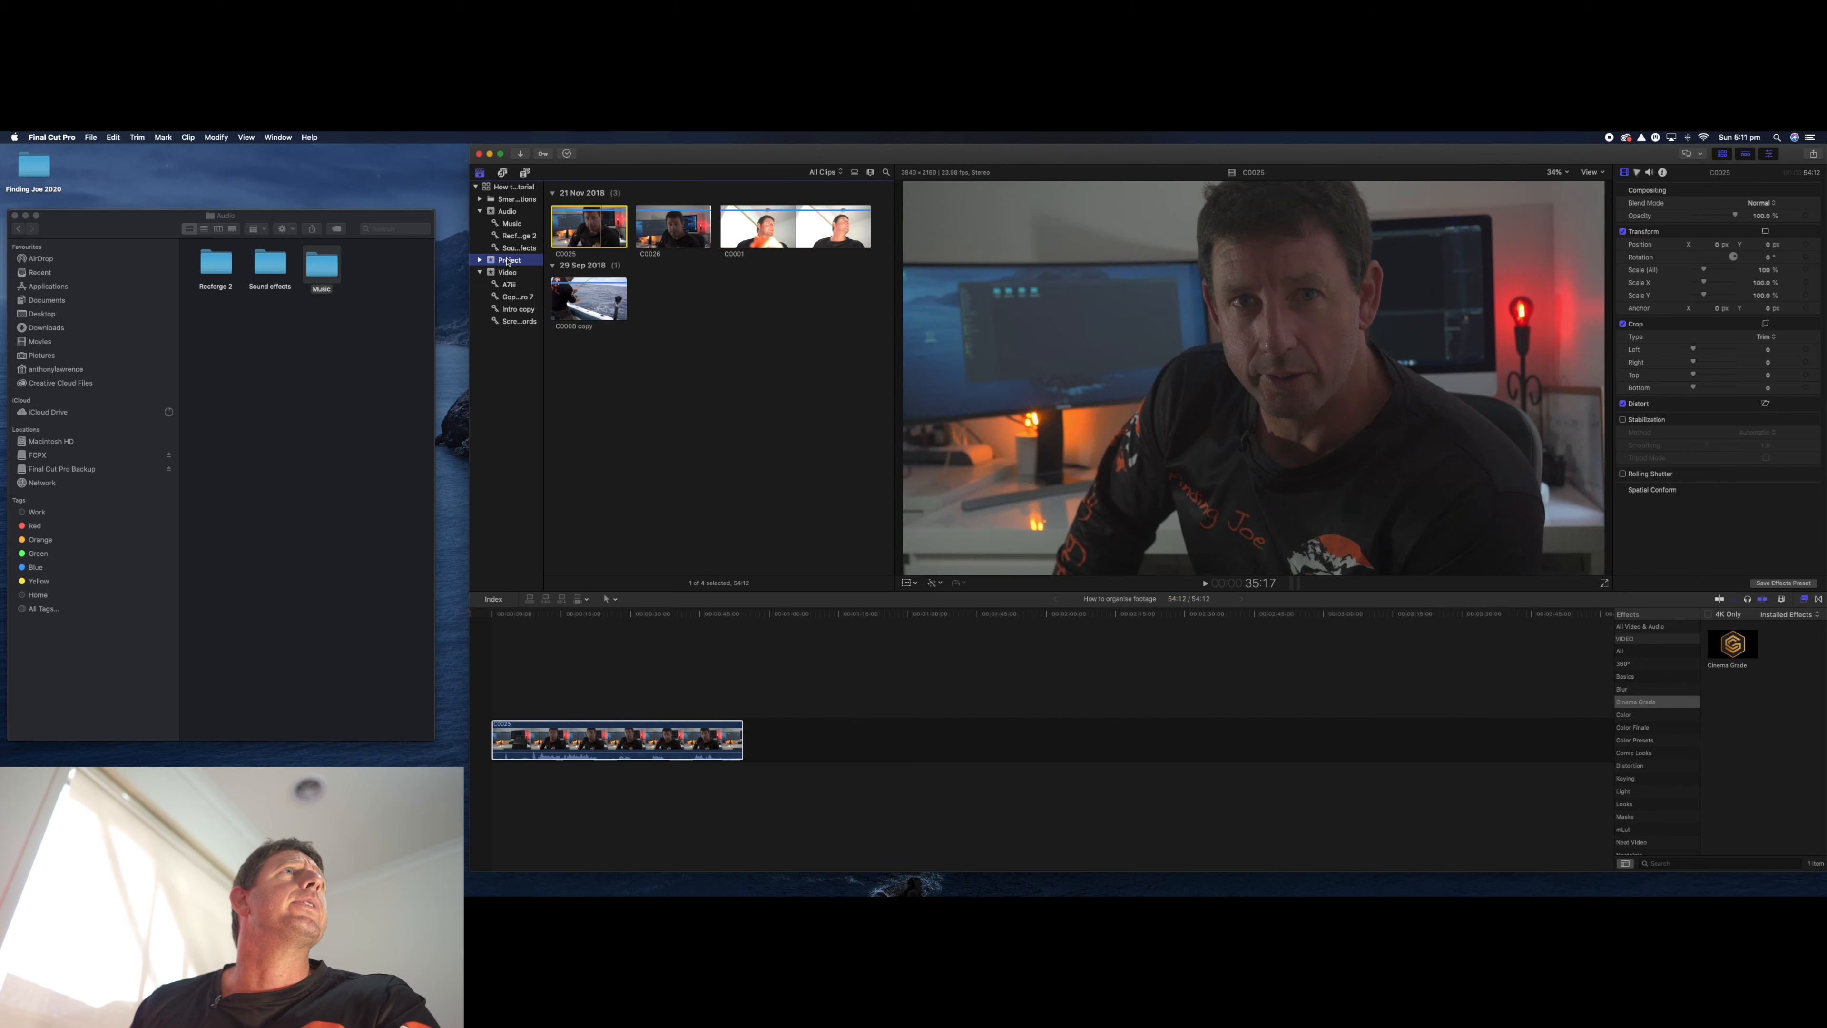
- Open the settings of the "How to organise footage" project and examine the available video formats, resolutions and frame rates
click(514, 262)
click(619, 228)
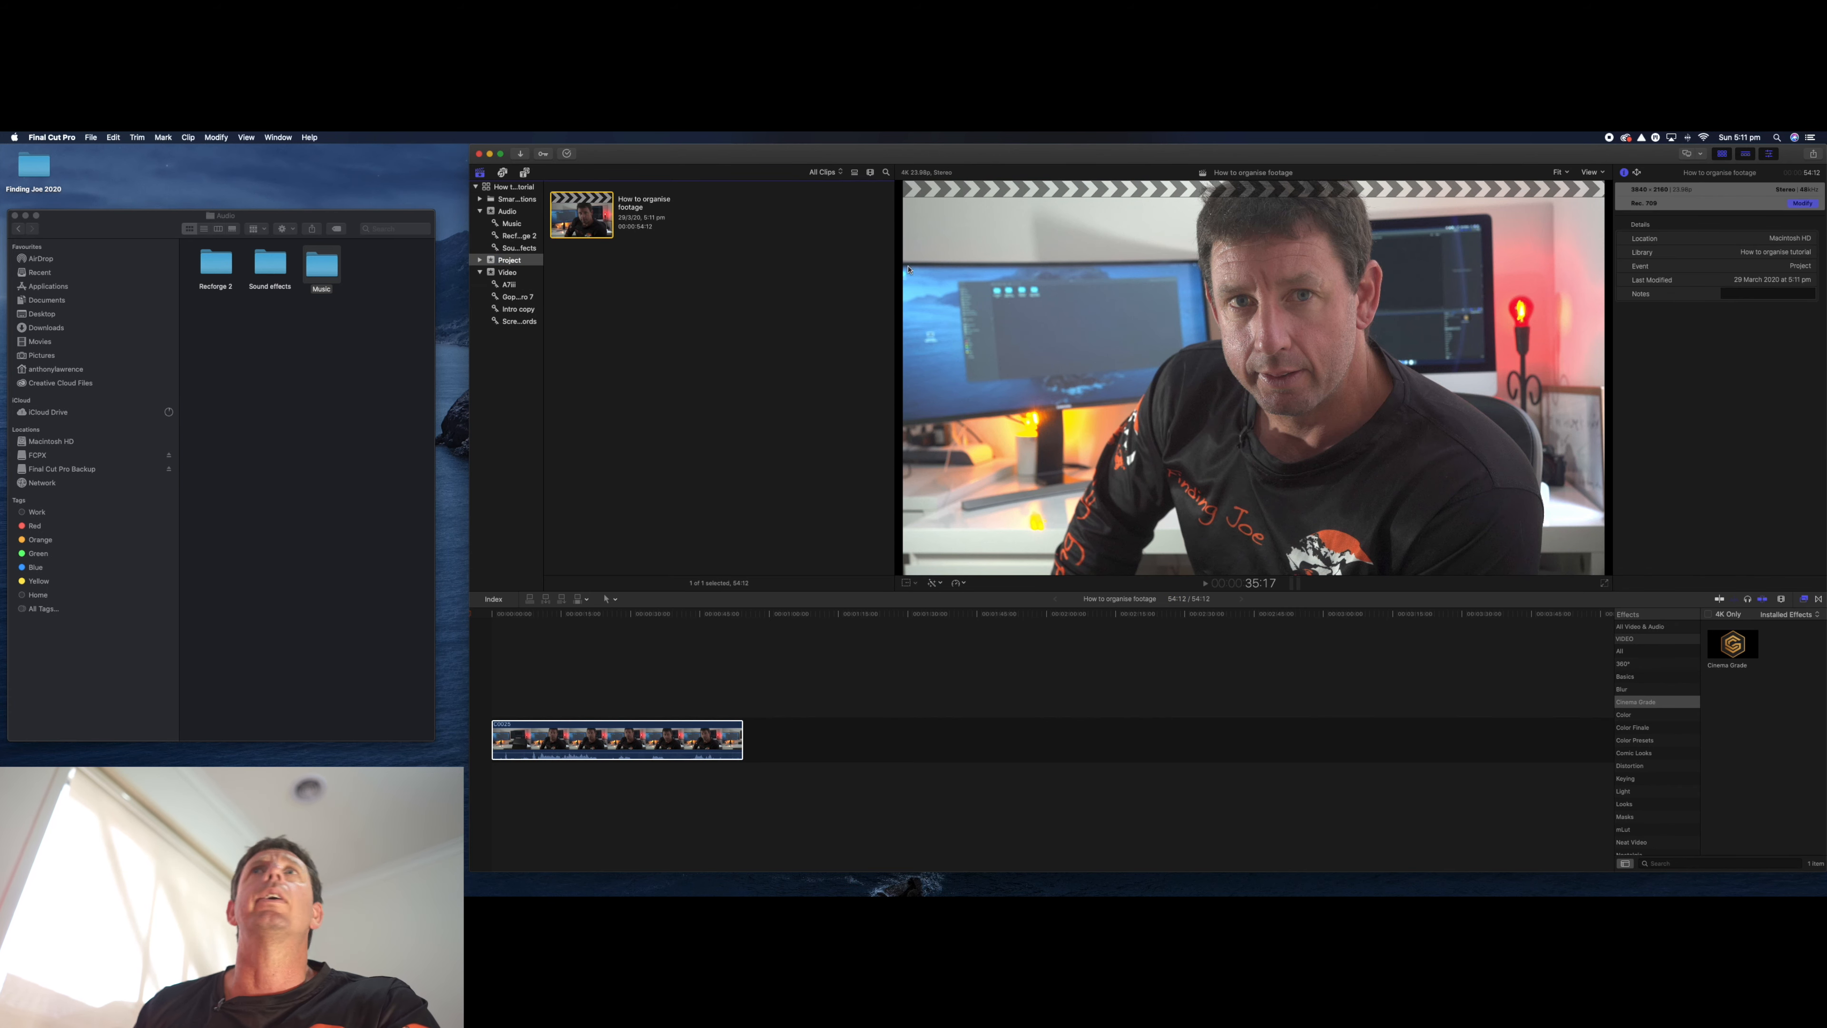
click(1799, 205)
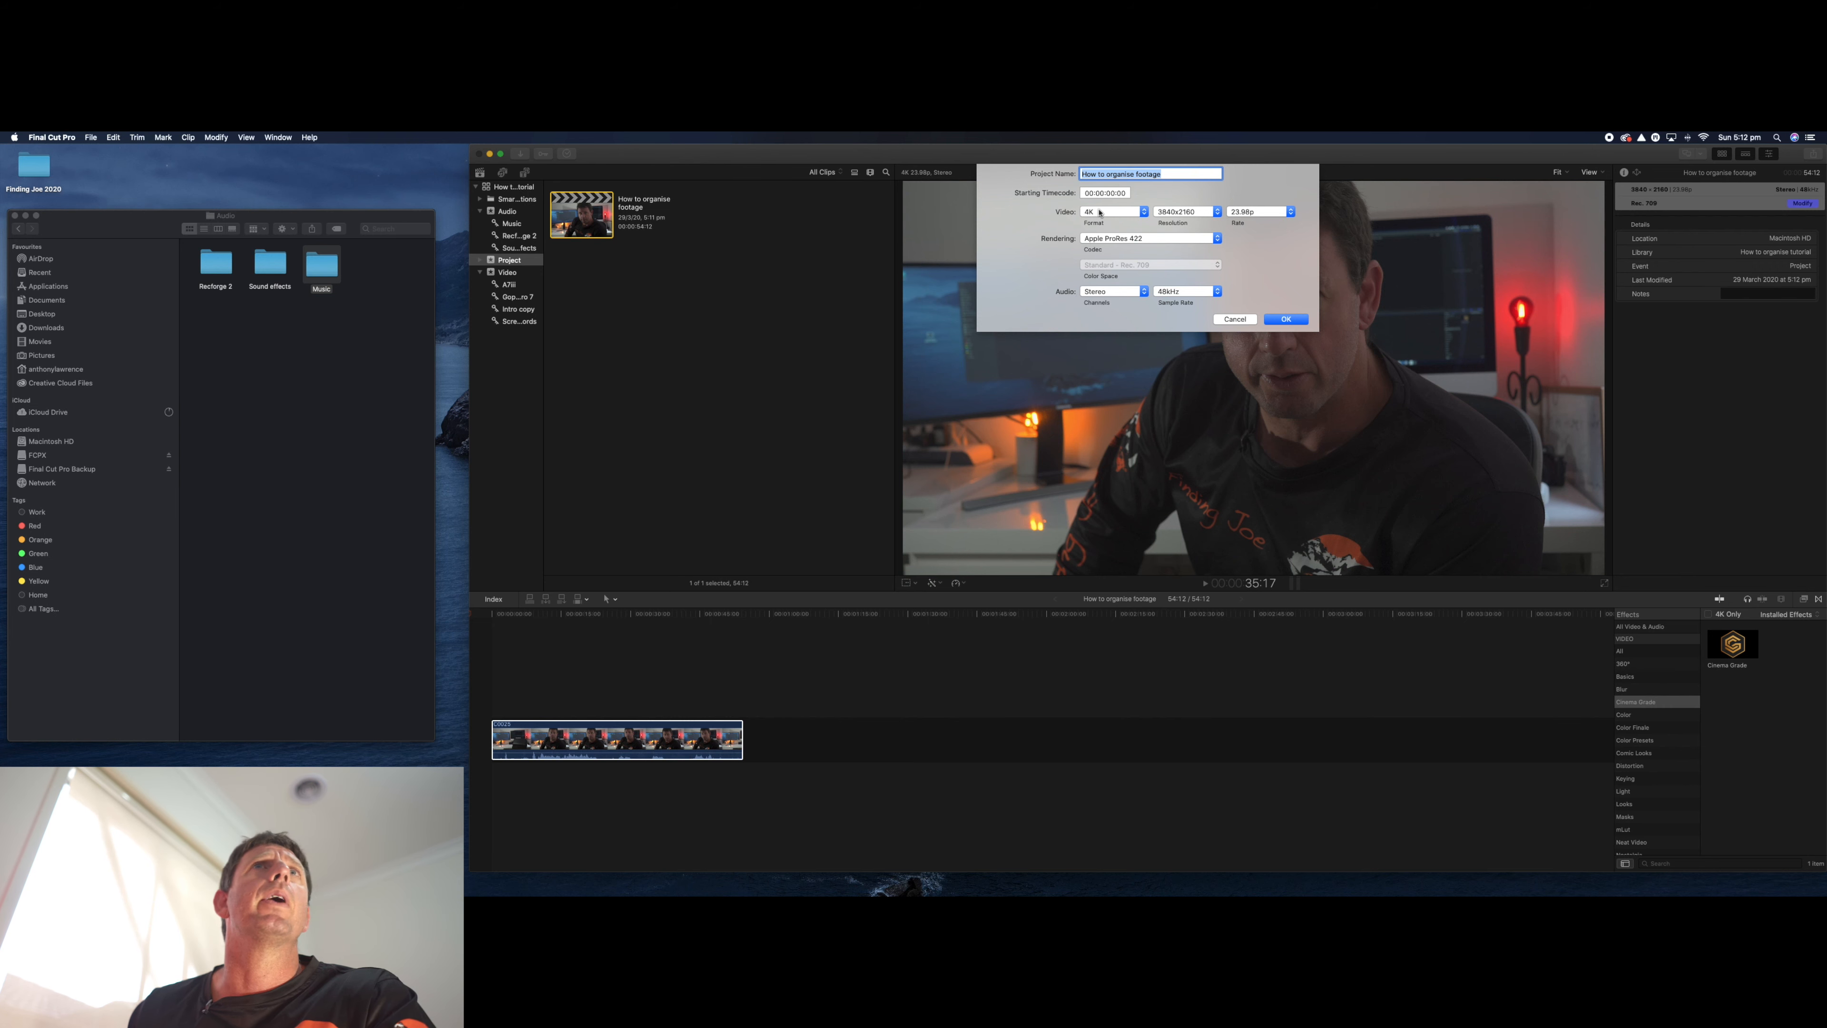
click(1141, 216)
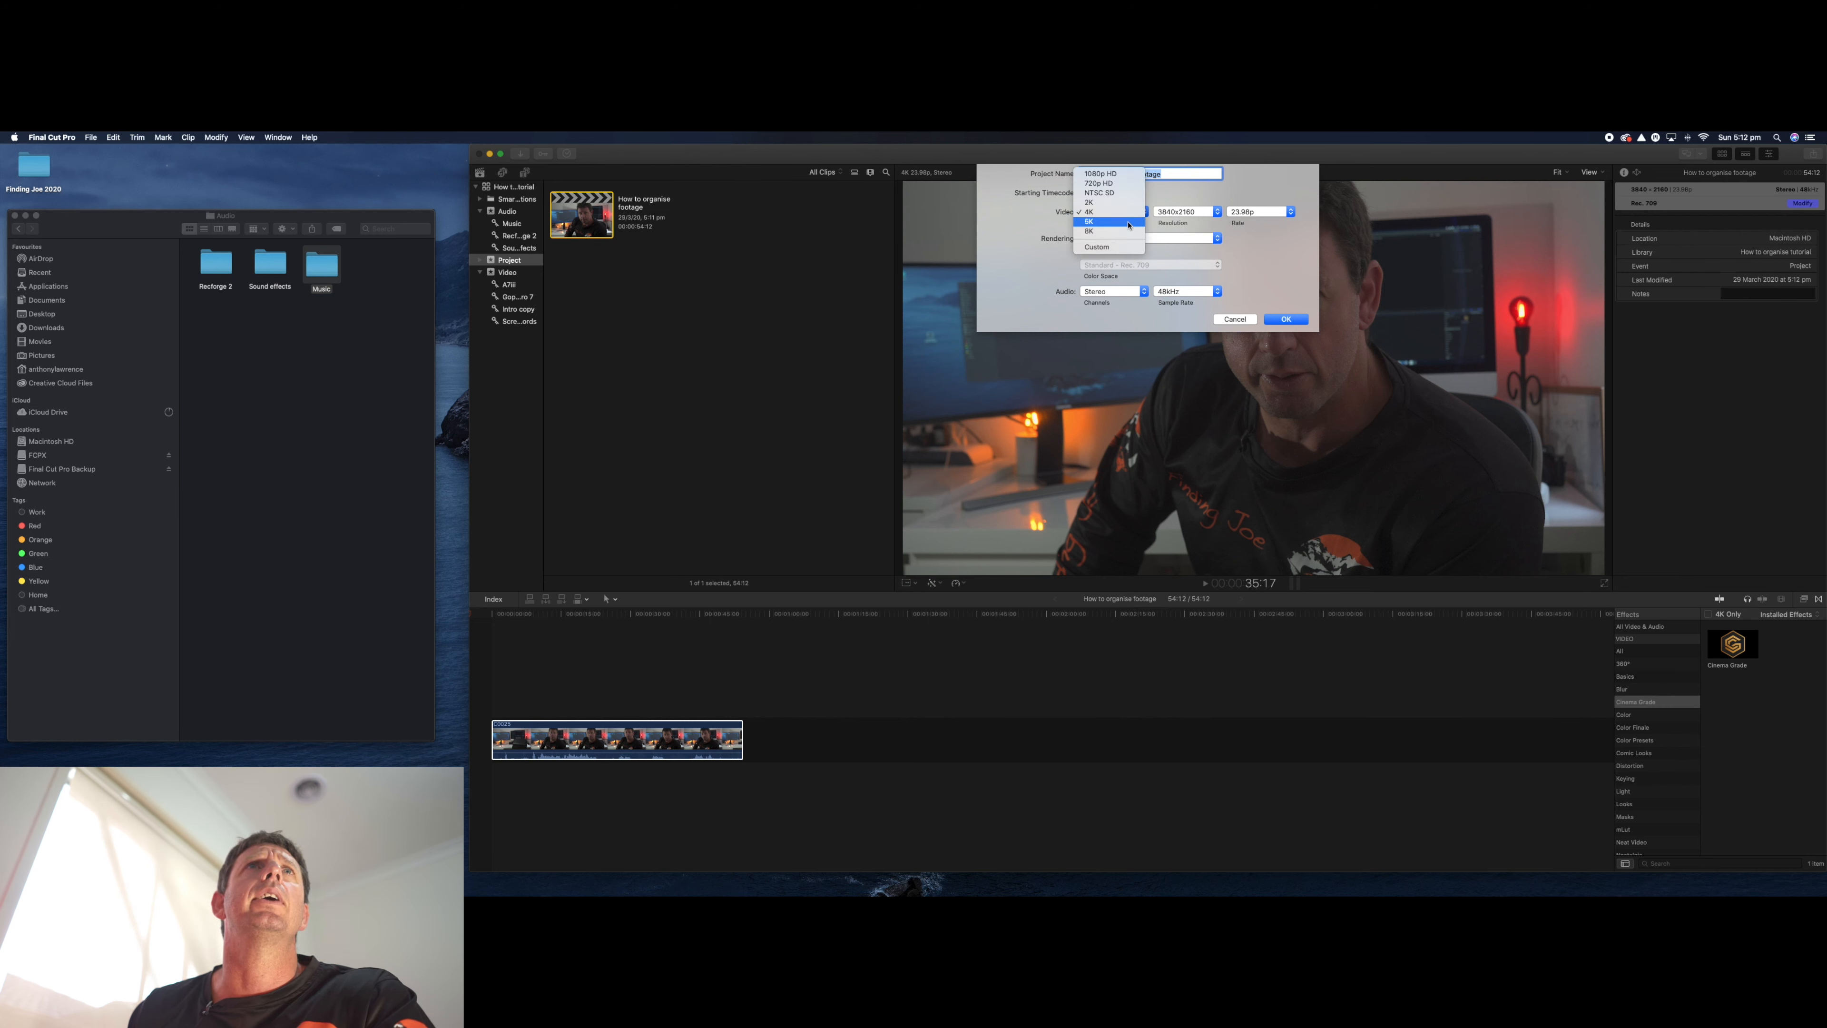
click(1104, 215)
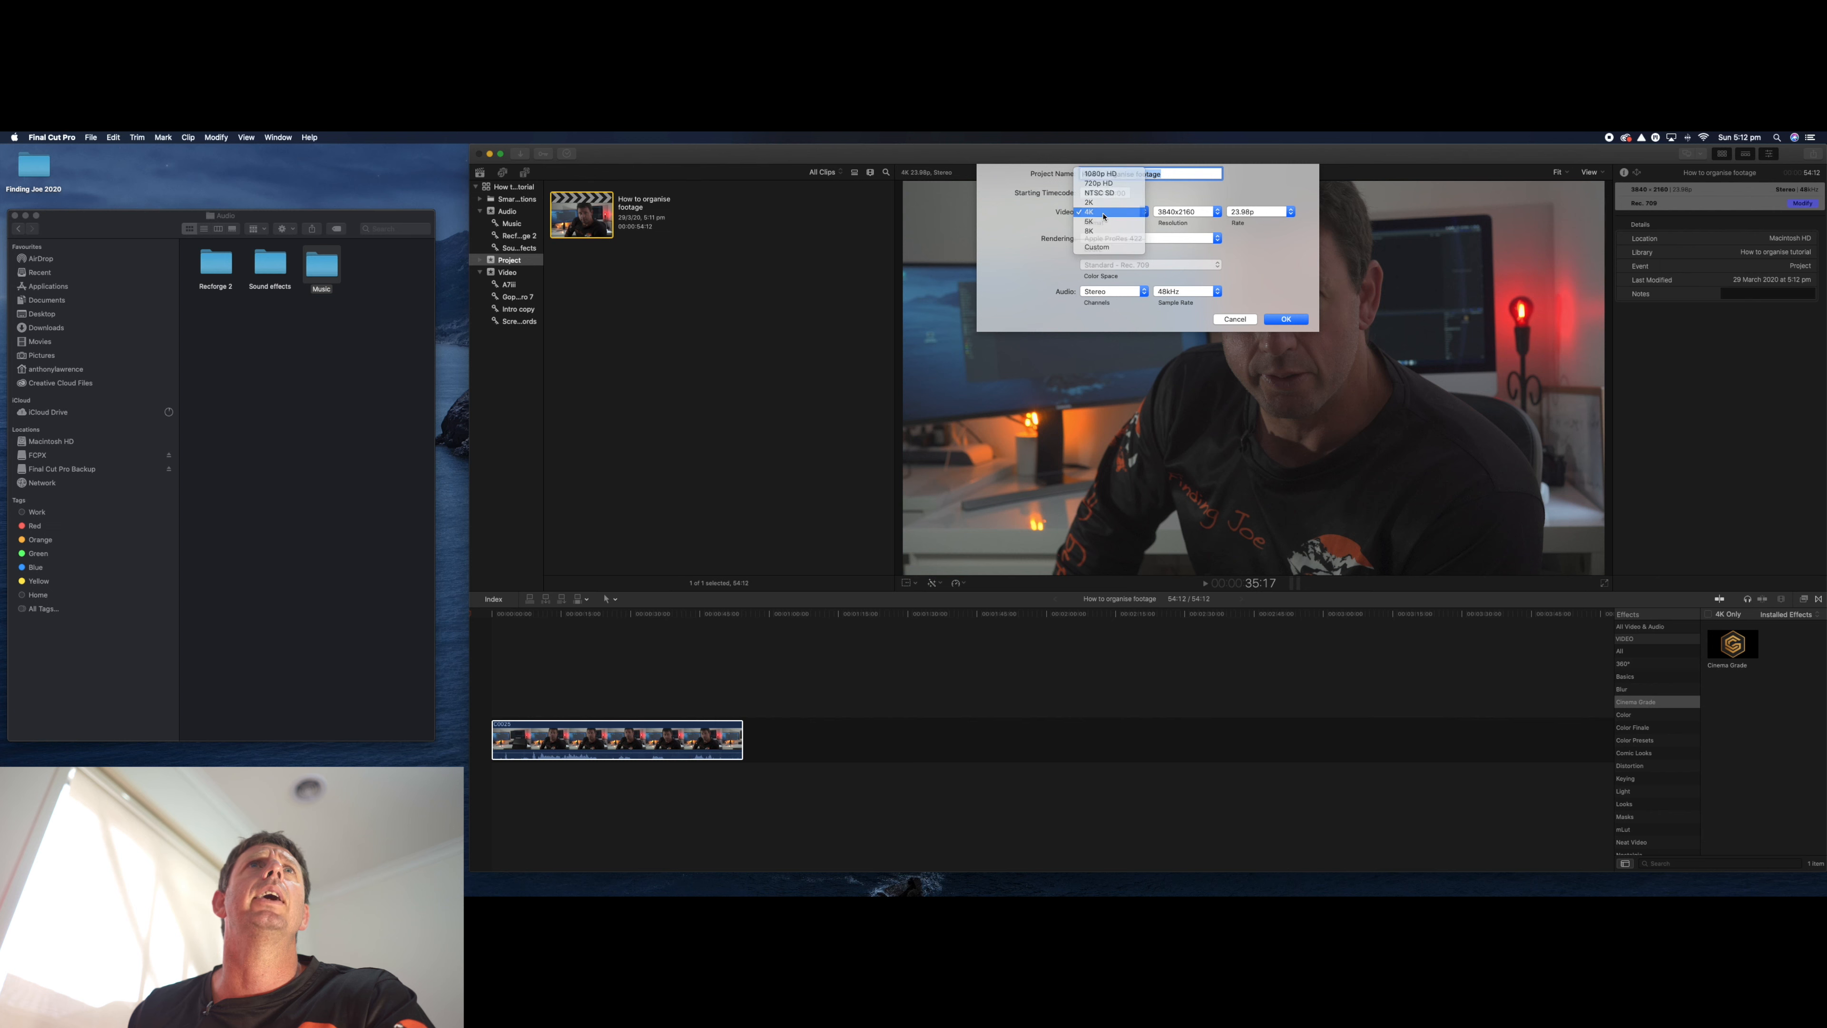
click(1177, 212)
click(1232, 225)
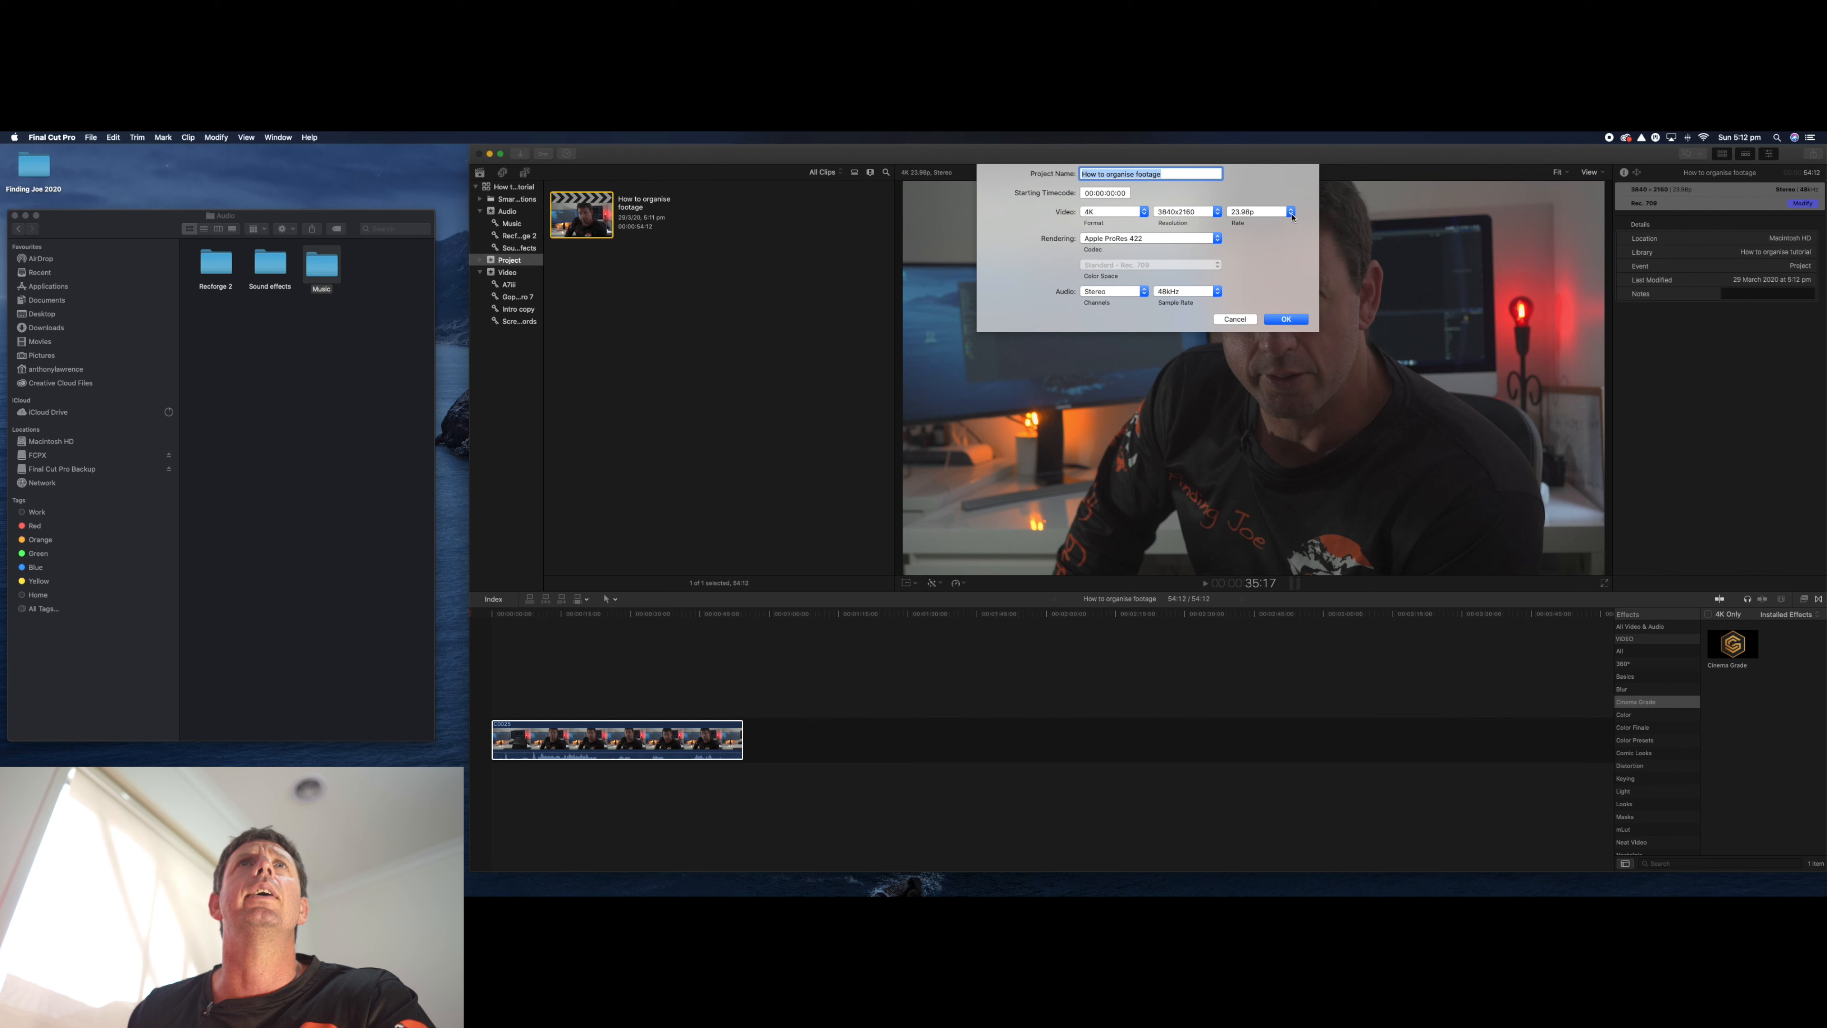
click(1291, 214)
click(1268, 216)
- Try the 4096x2048 resolution for the project, restore 3840x2160 and accept the settings
click(1216, 213)
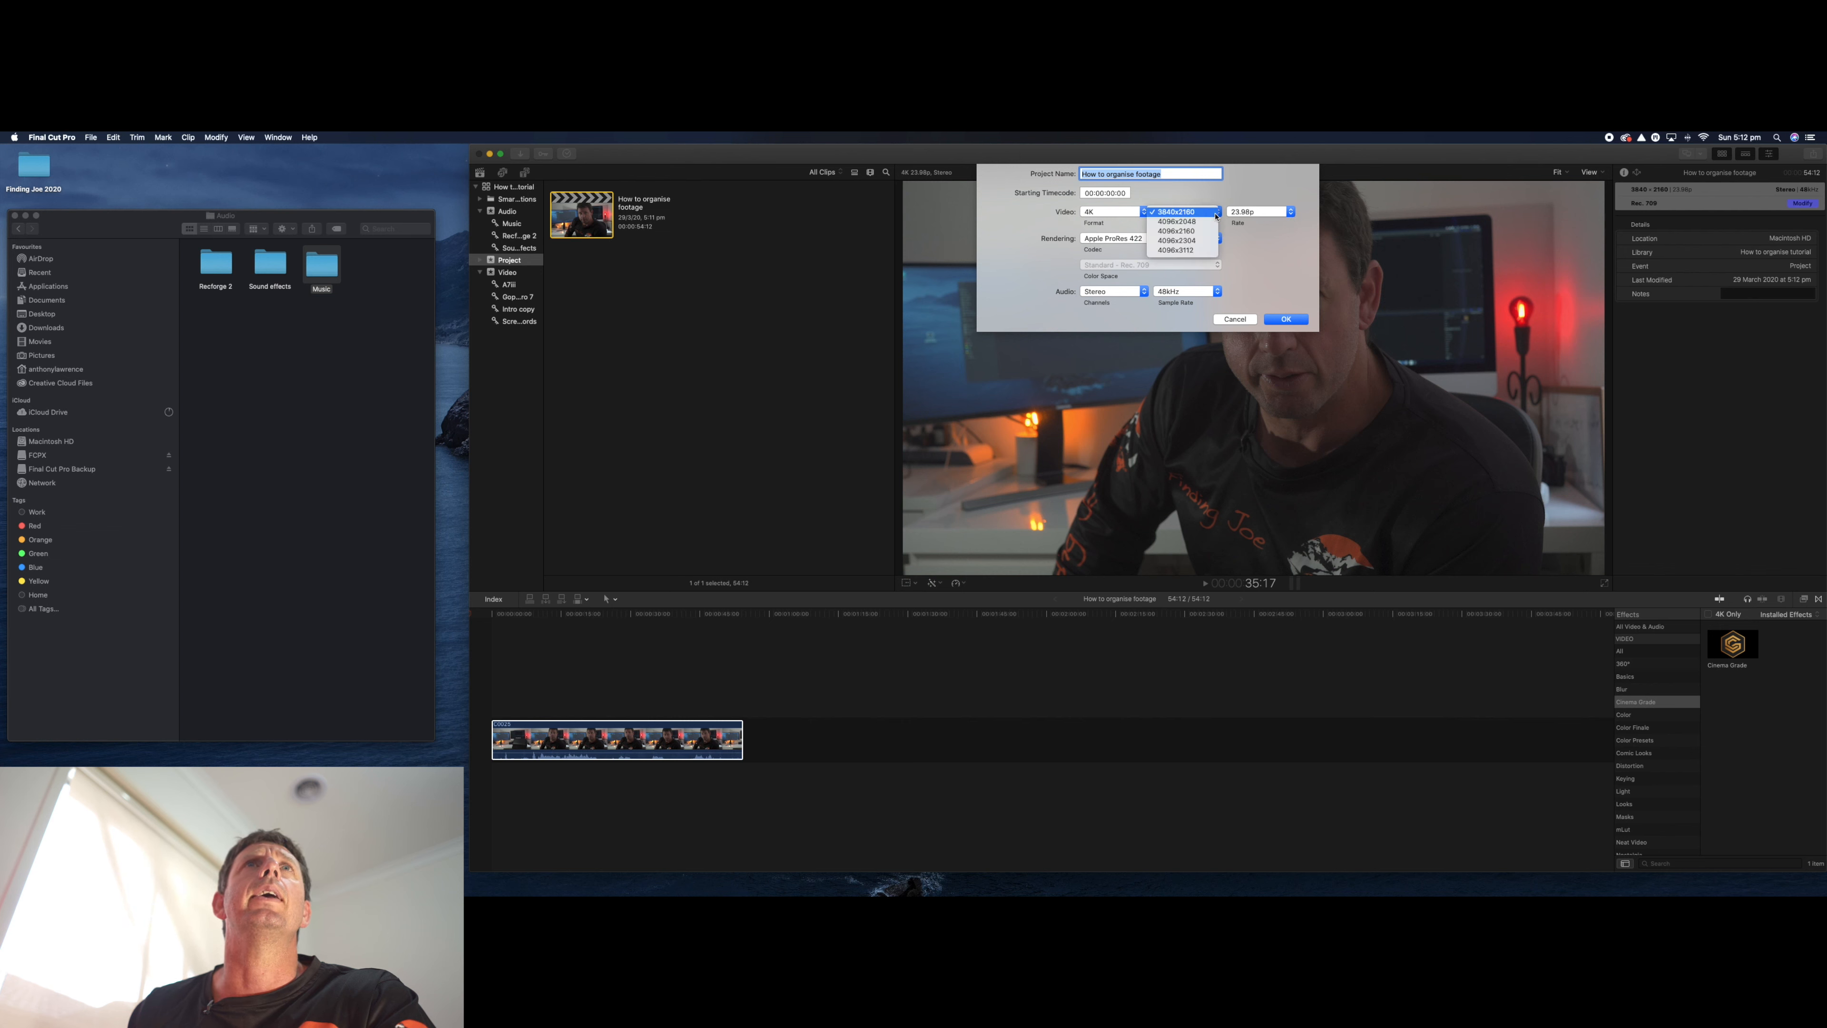
click(1189, 223)
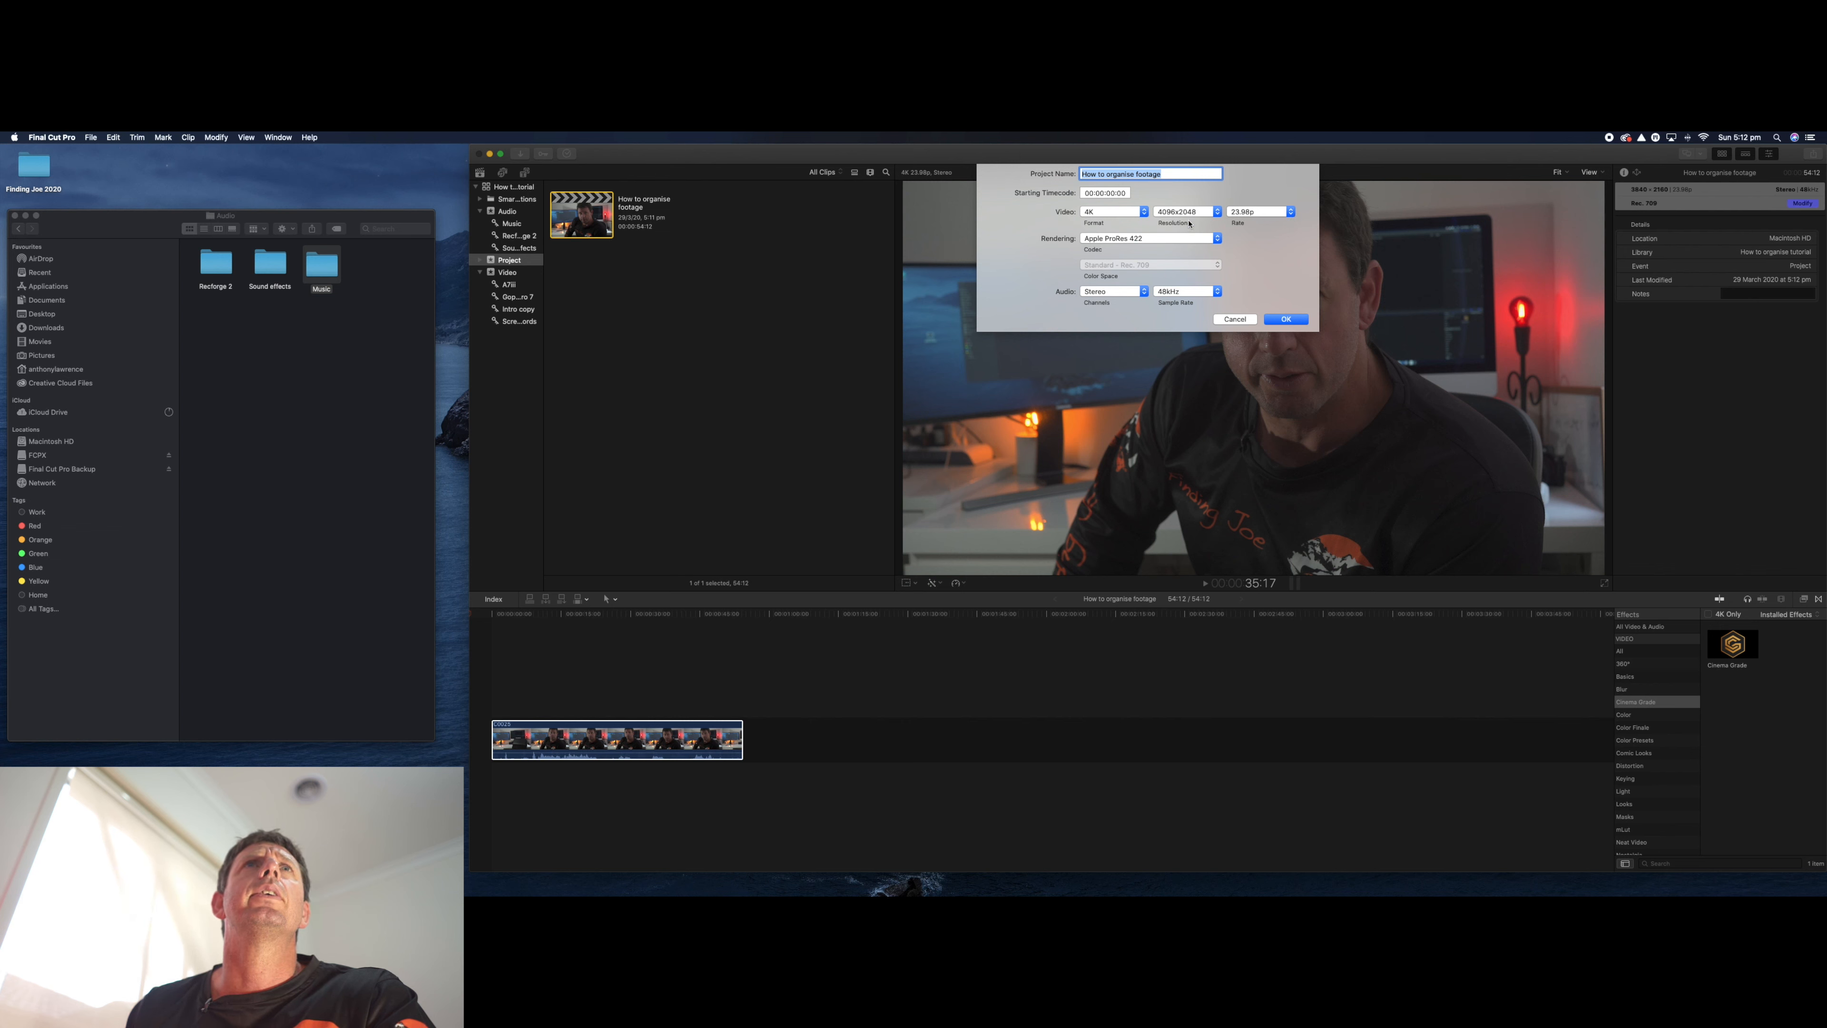
click(1231, 212)
click(1214, 216)
click(1216, 214)
click(1202, 202)
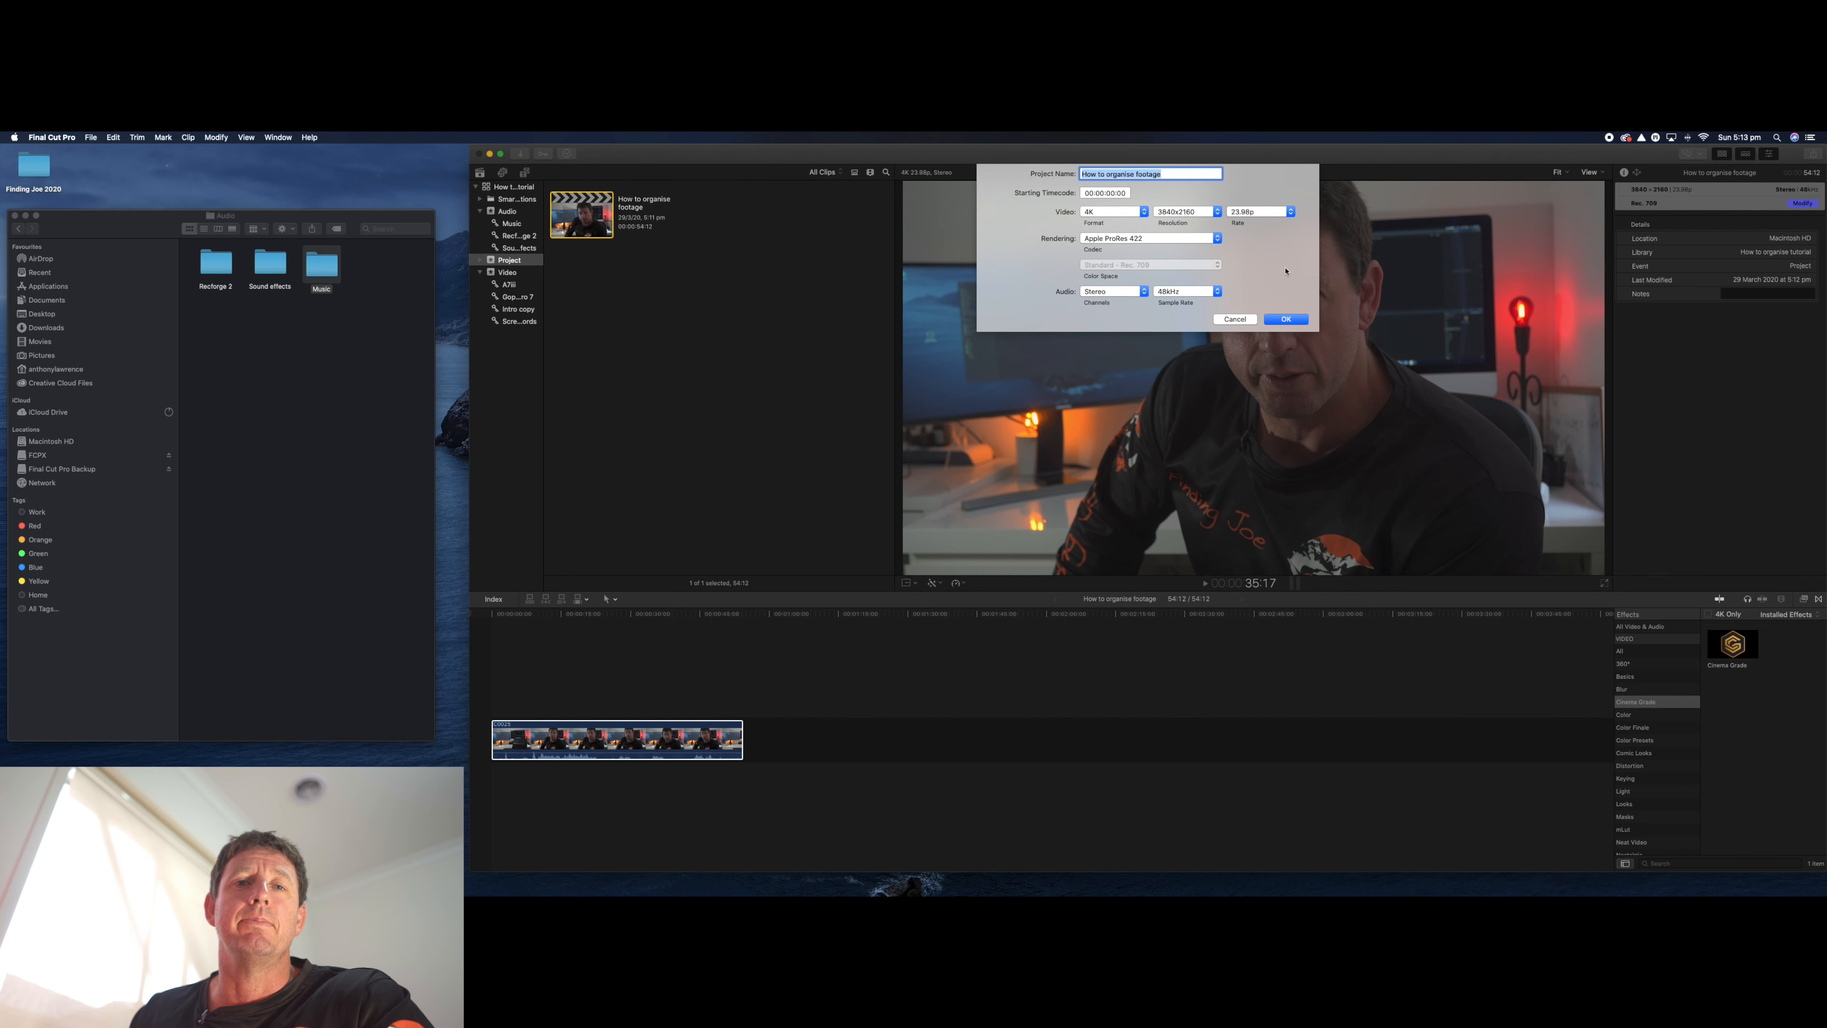
click(1271, 320)
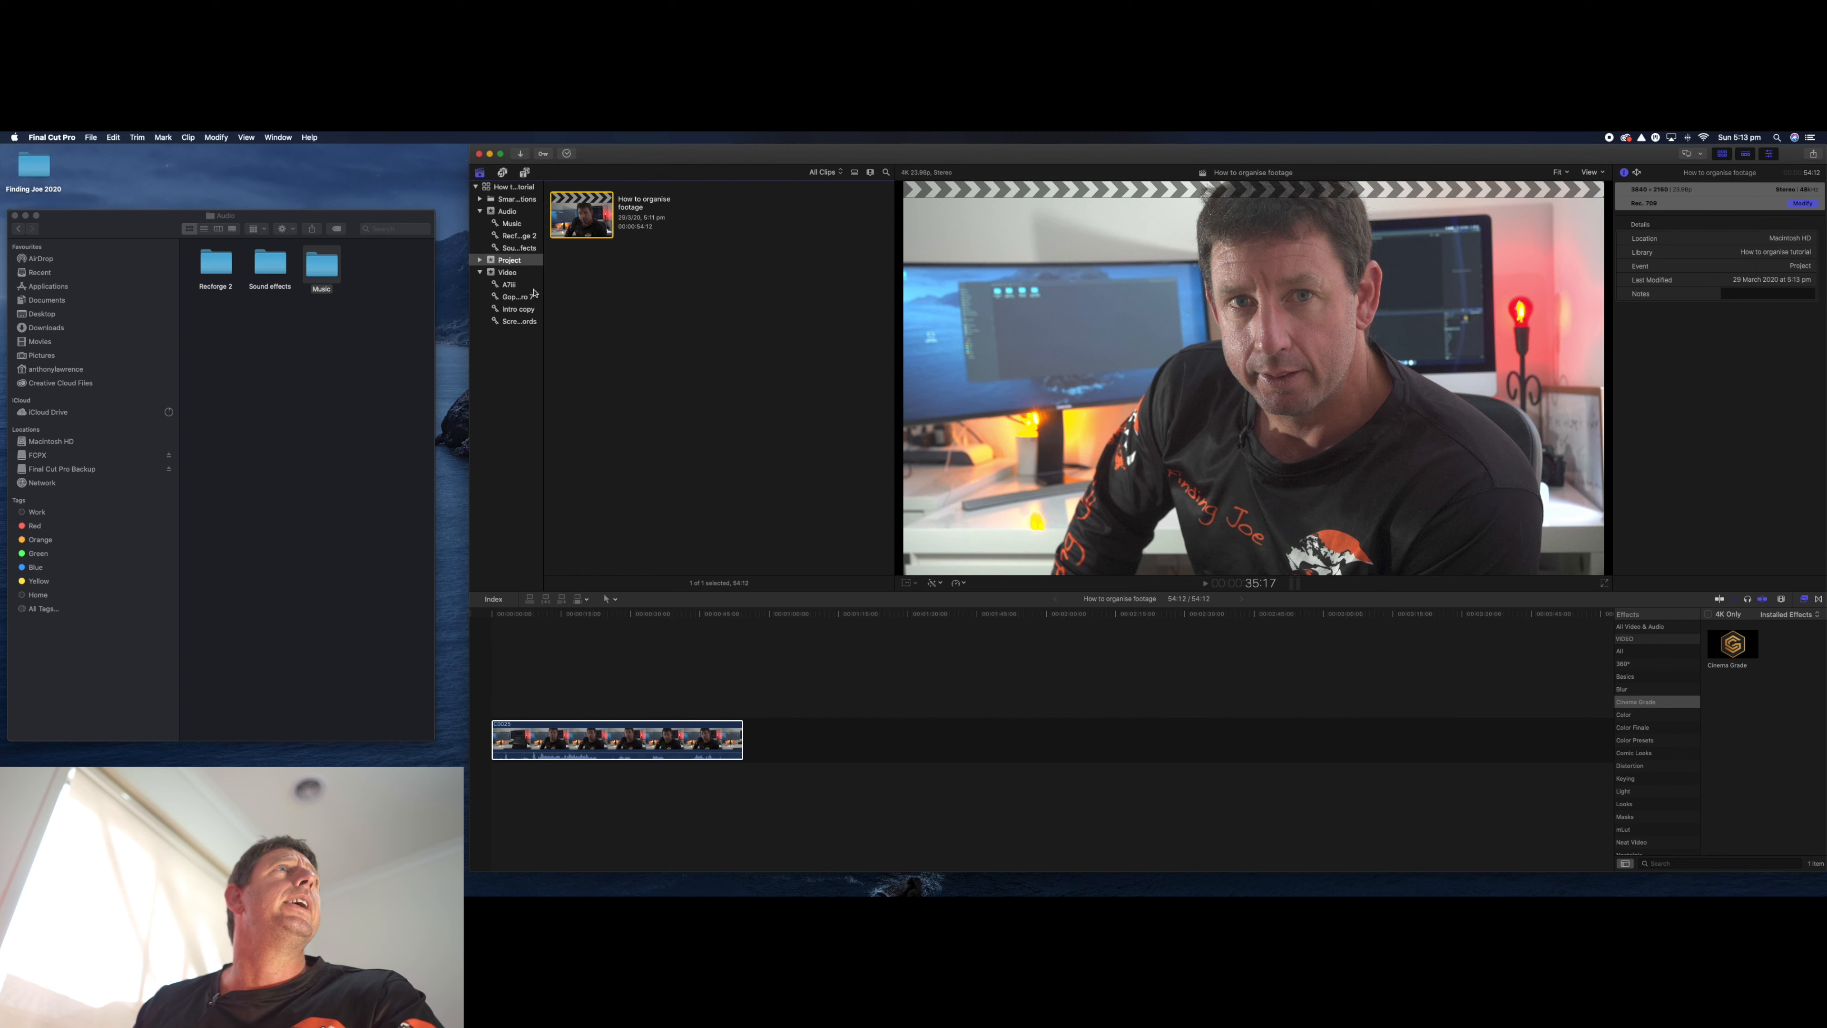
- Append the clip from the Gopro hero 7 keyword collection directly after the first clip in the timeline
click(632, 742)
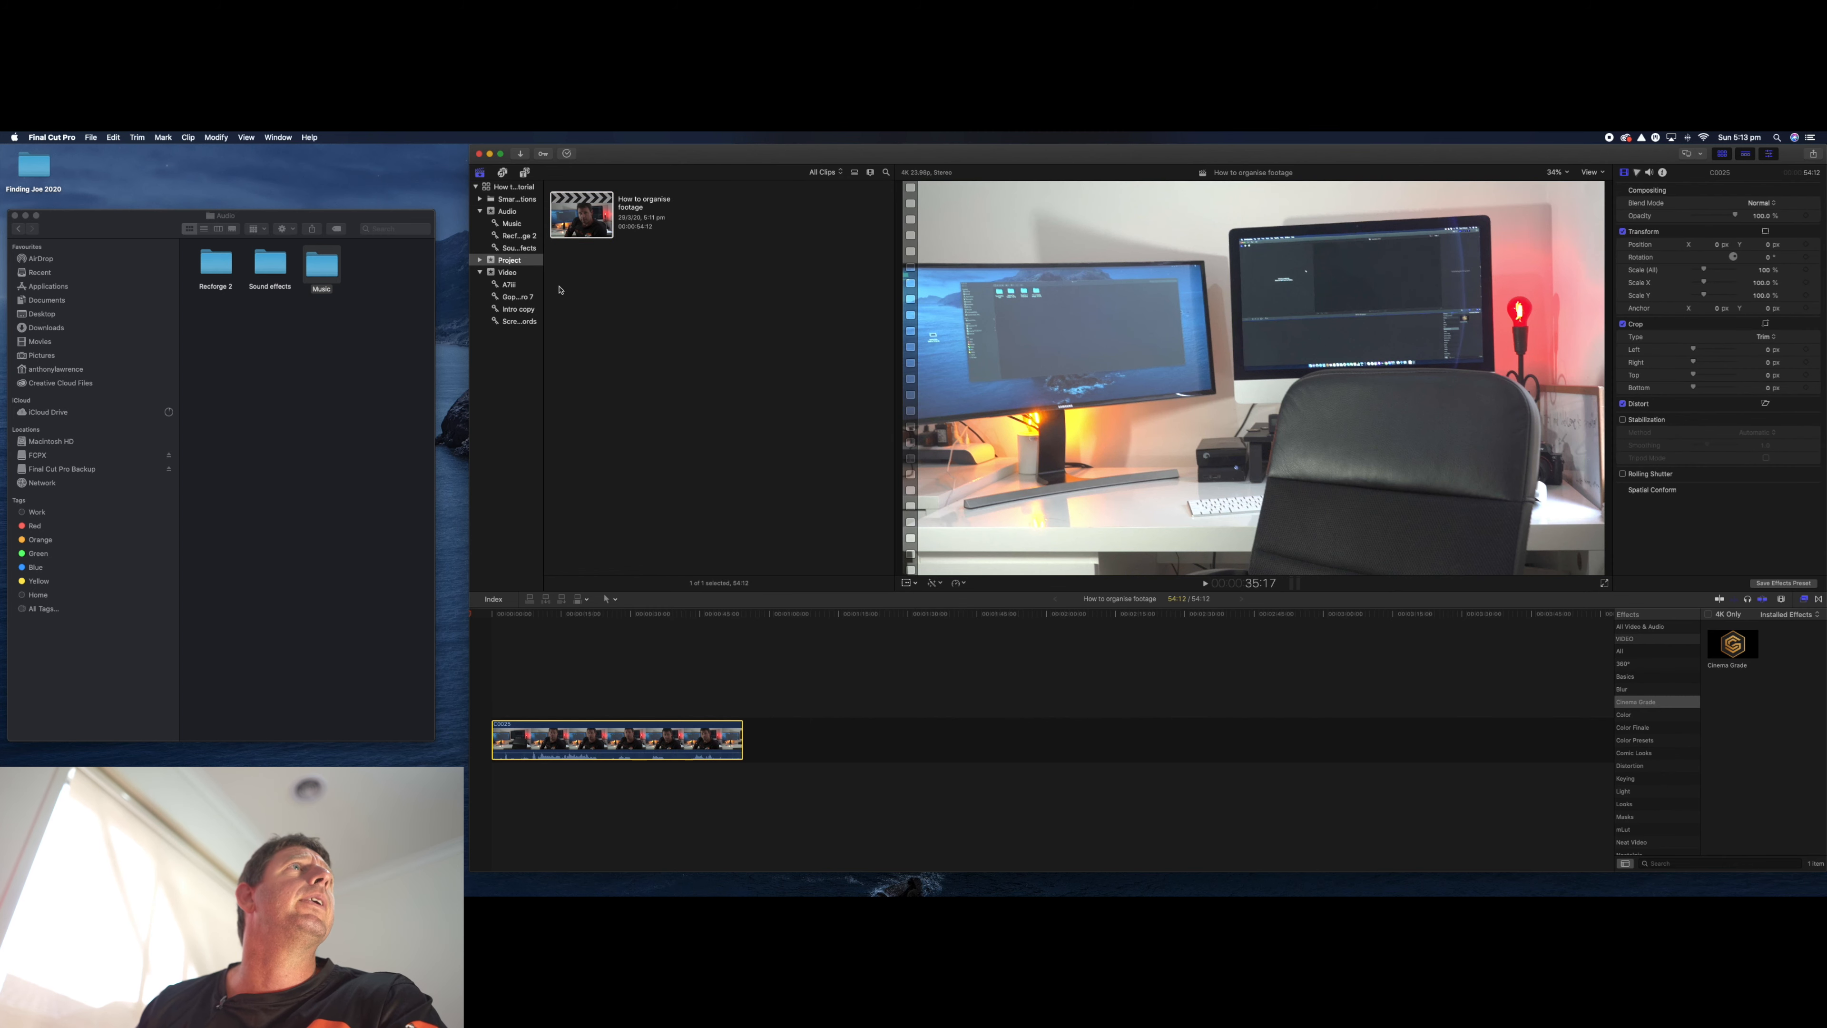
click(518, 297)
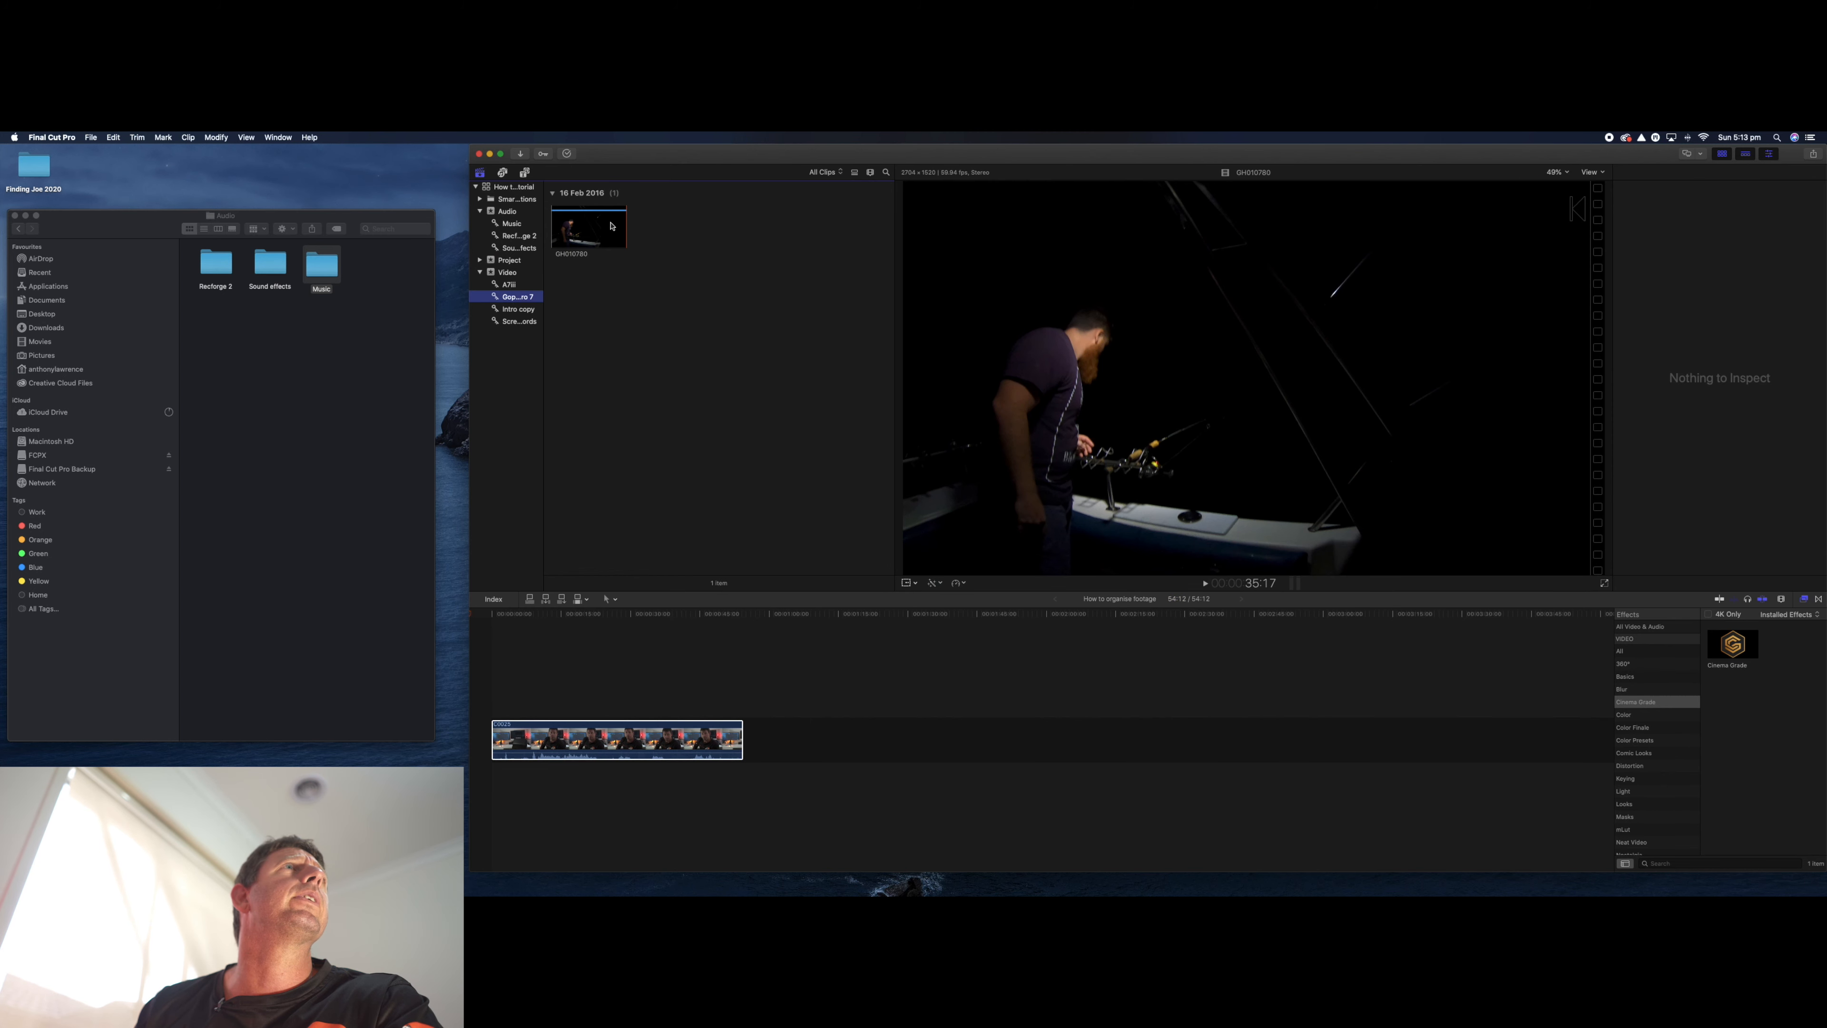
drag(606, 226, 759, 737)
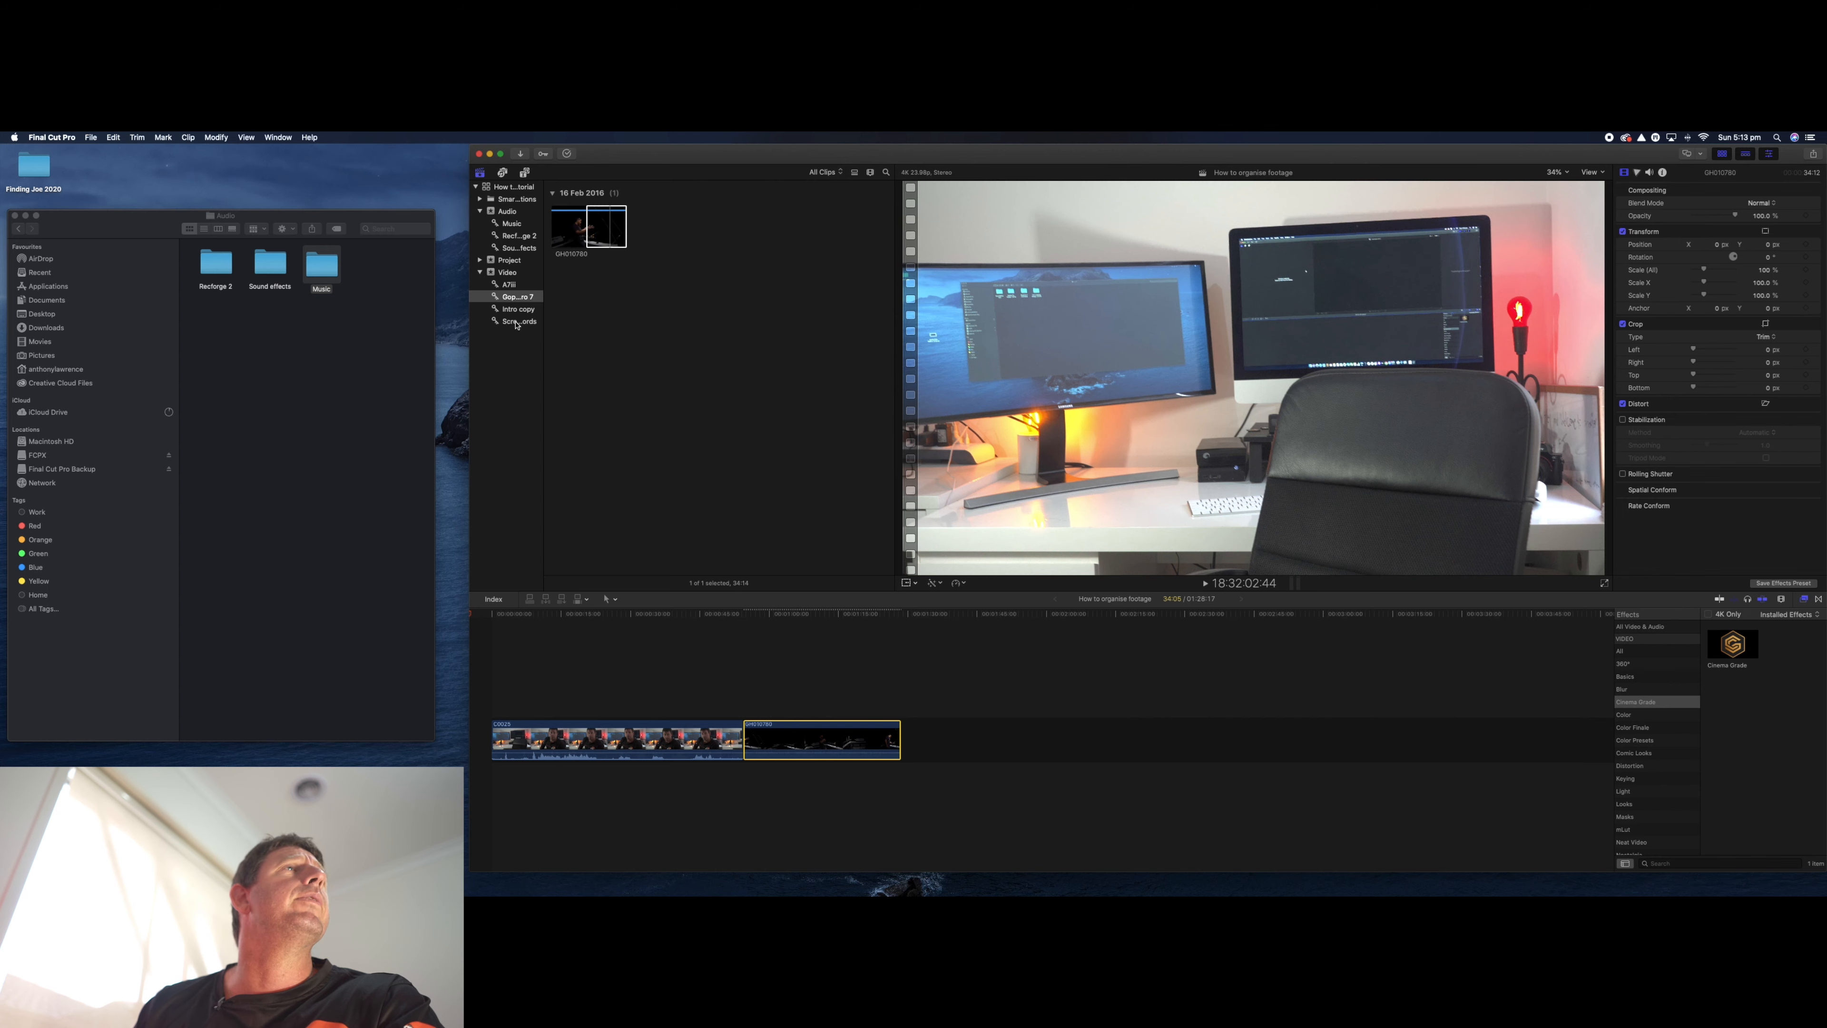
- Connect the screen recording from the Screen records collection below the main clips at the start of the timeline
click(517, 321)
click(607, 239)
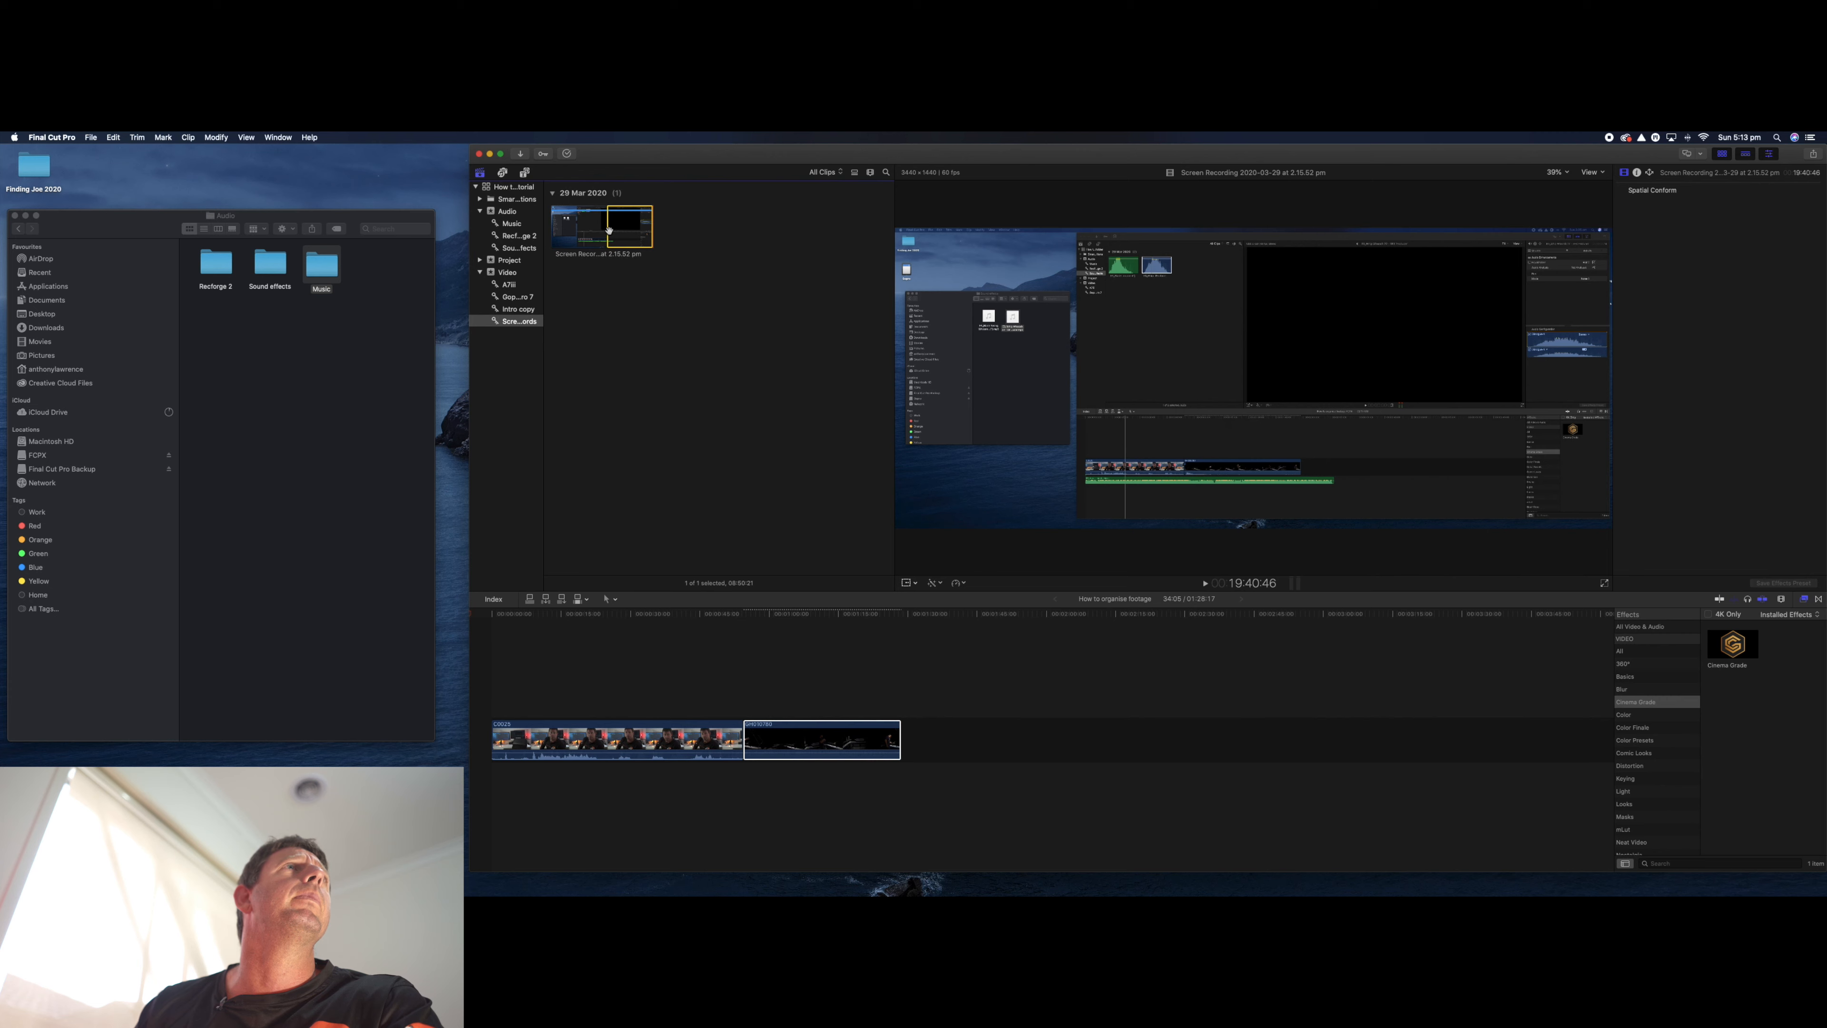
drag(604, 227, 500, 787)
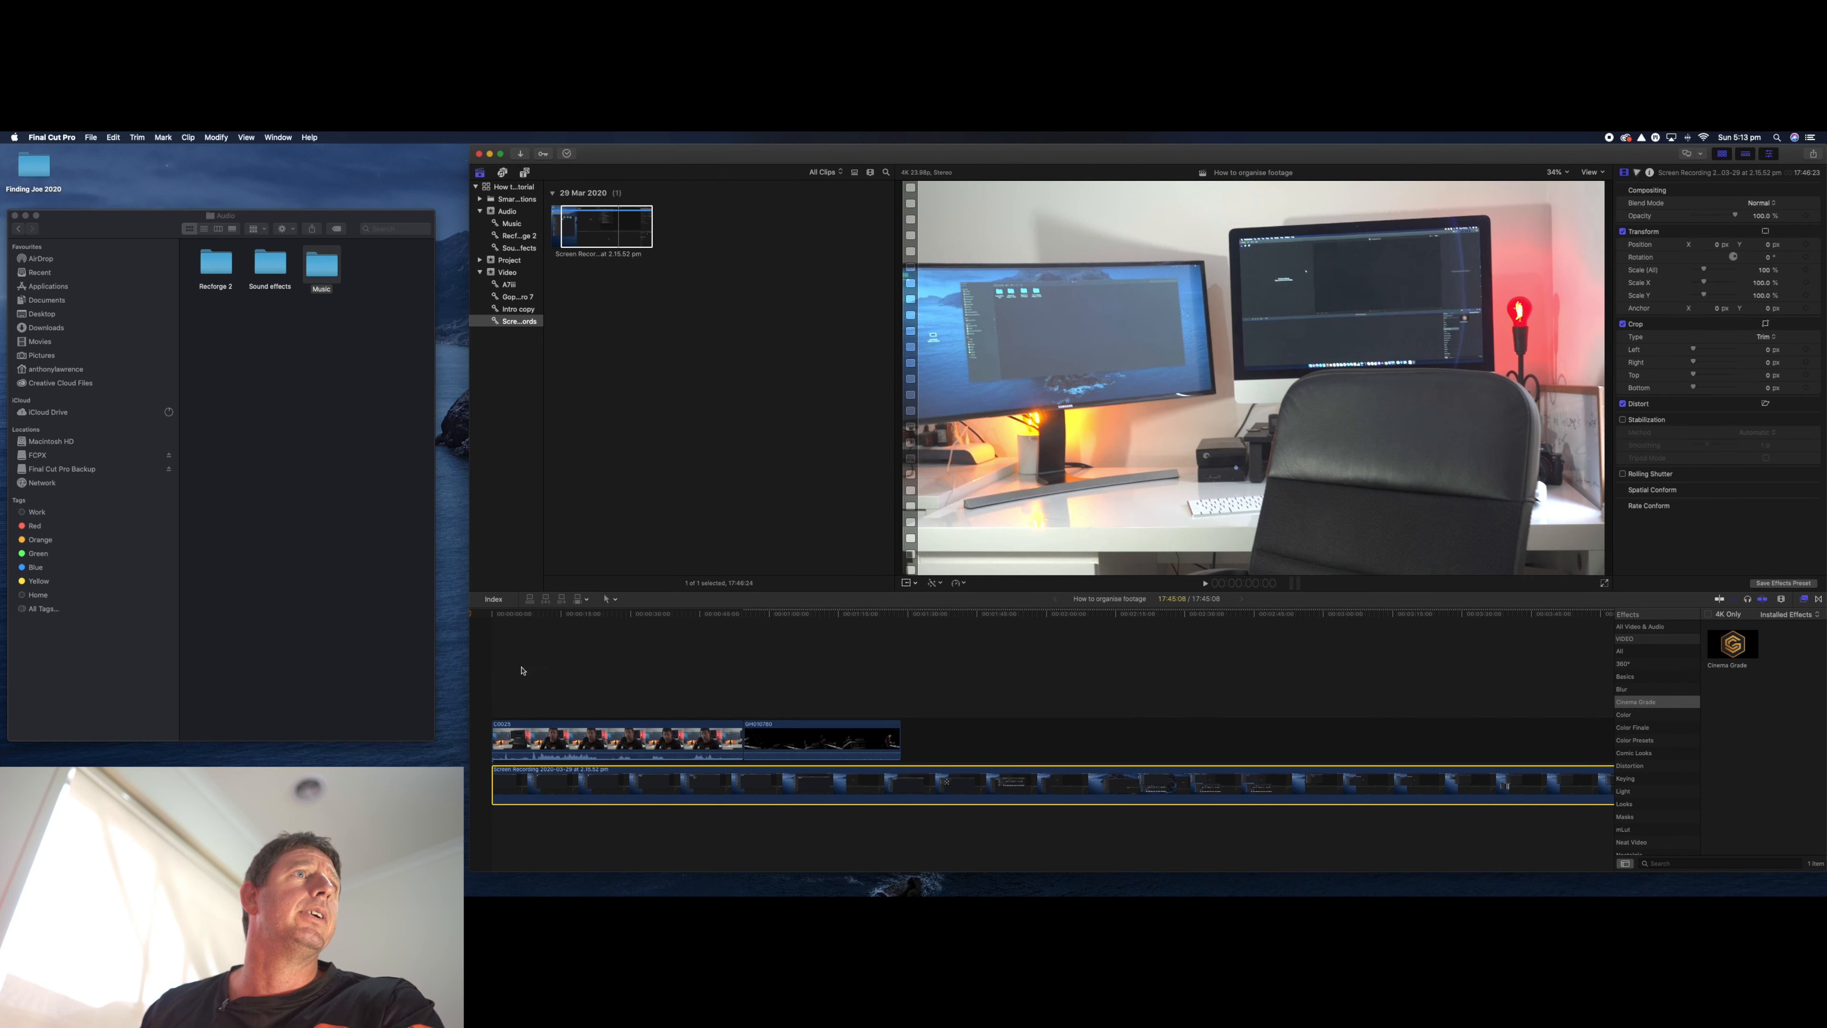
click(549, 730)
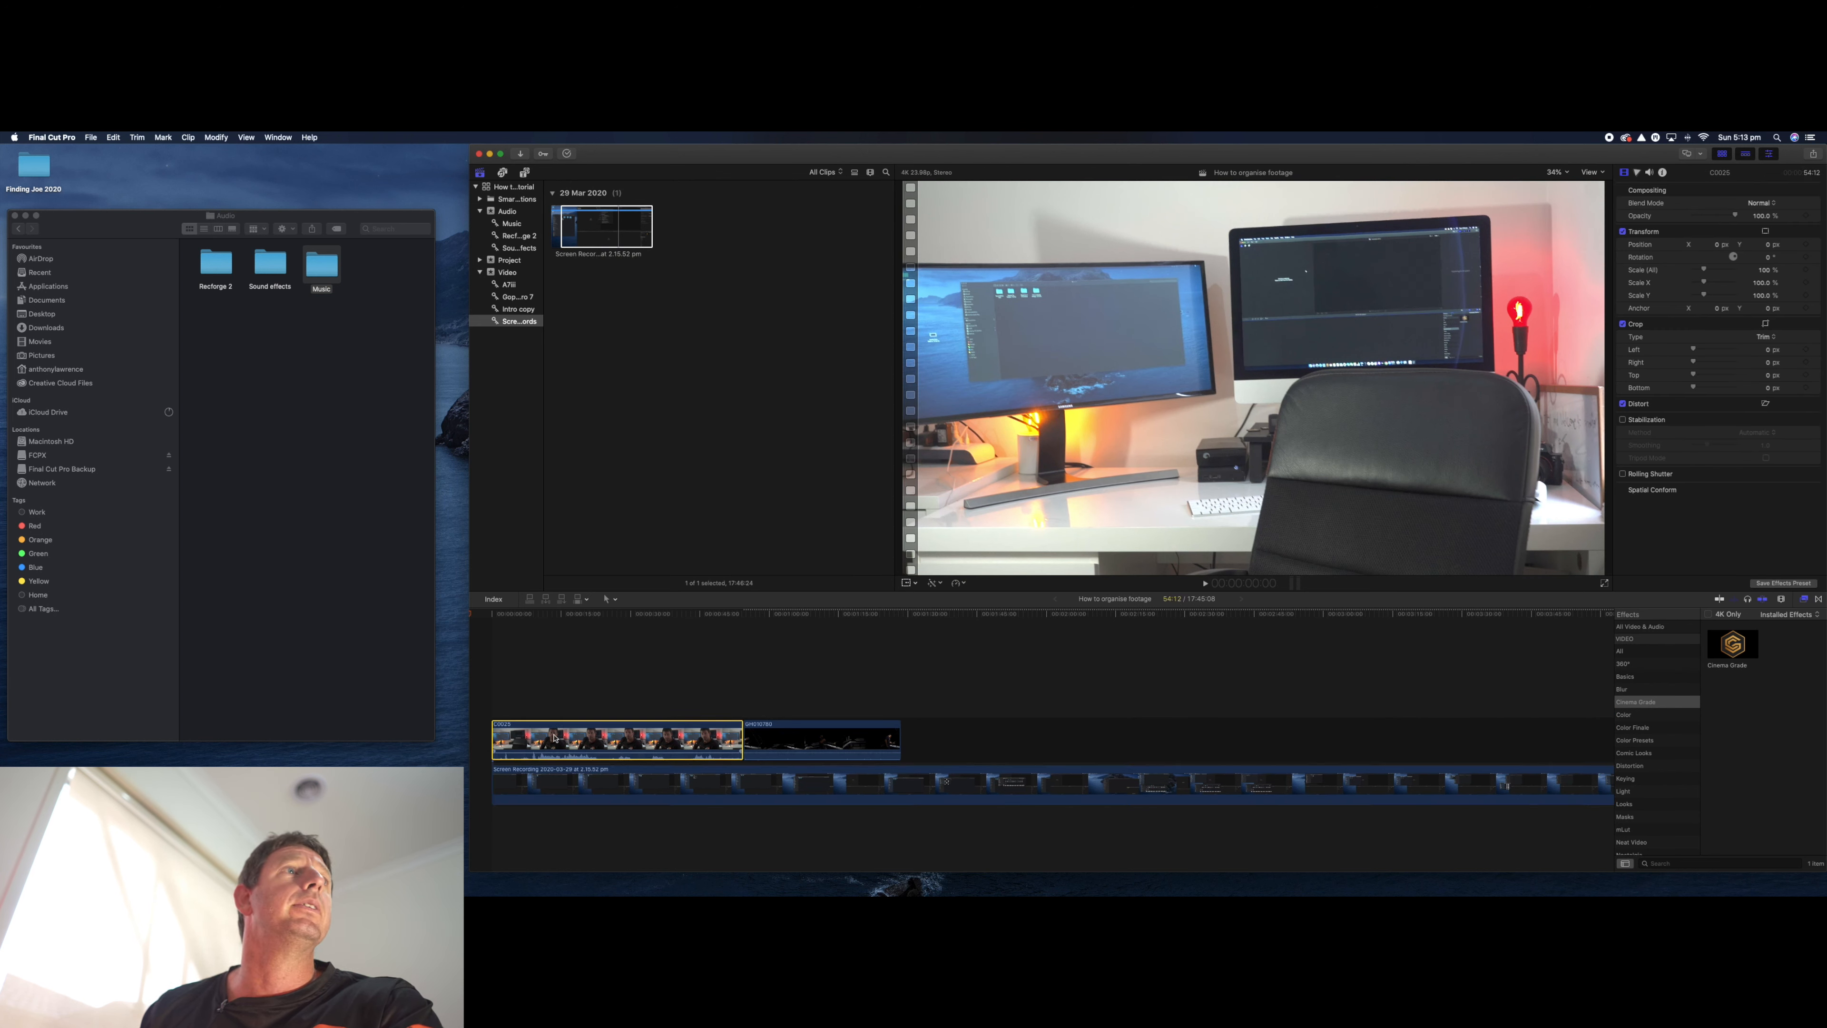
- Scale down the first timeline clip with the Transform tool as a picture-in-picture over the screen recording
click(540, 616)
drag(539, 616, 544, 655)
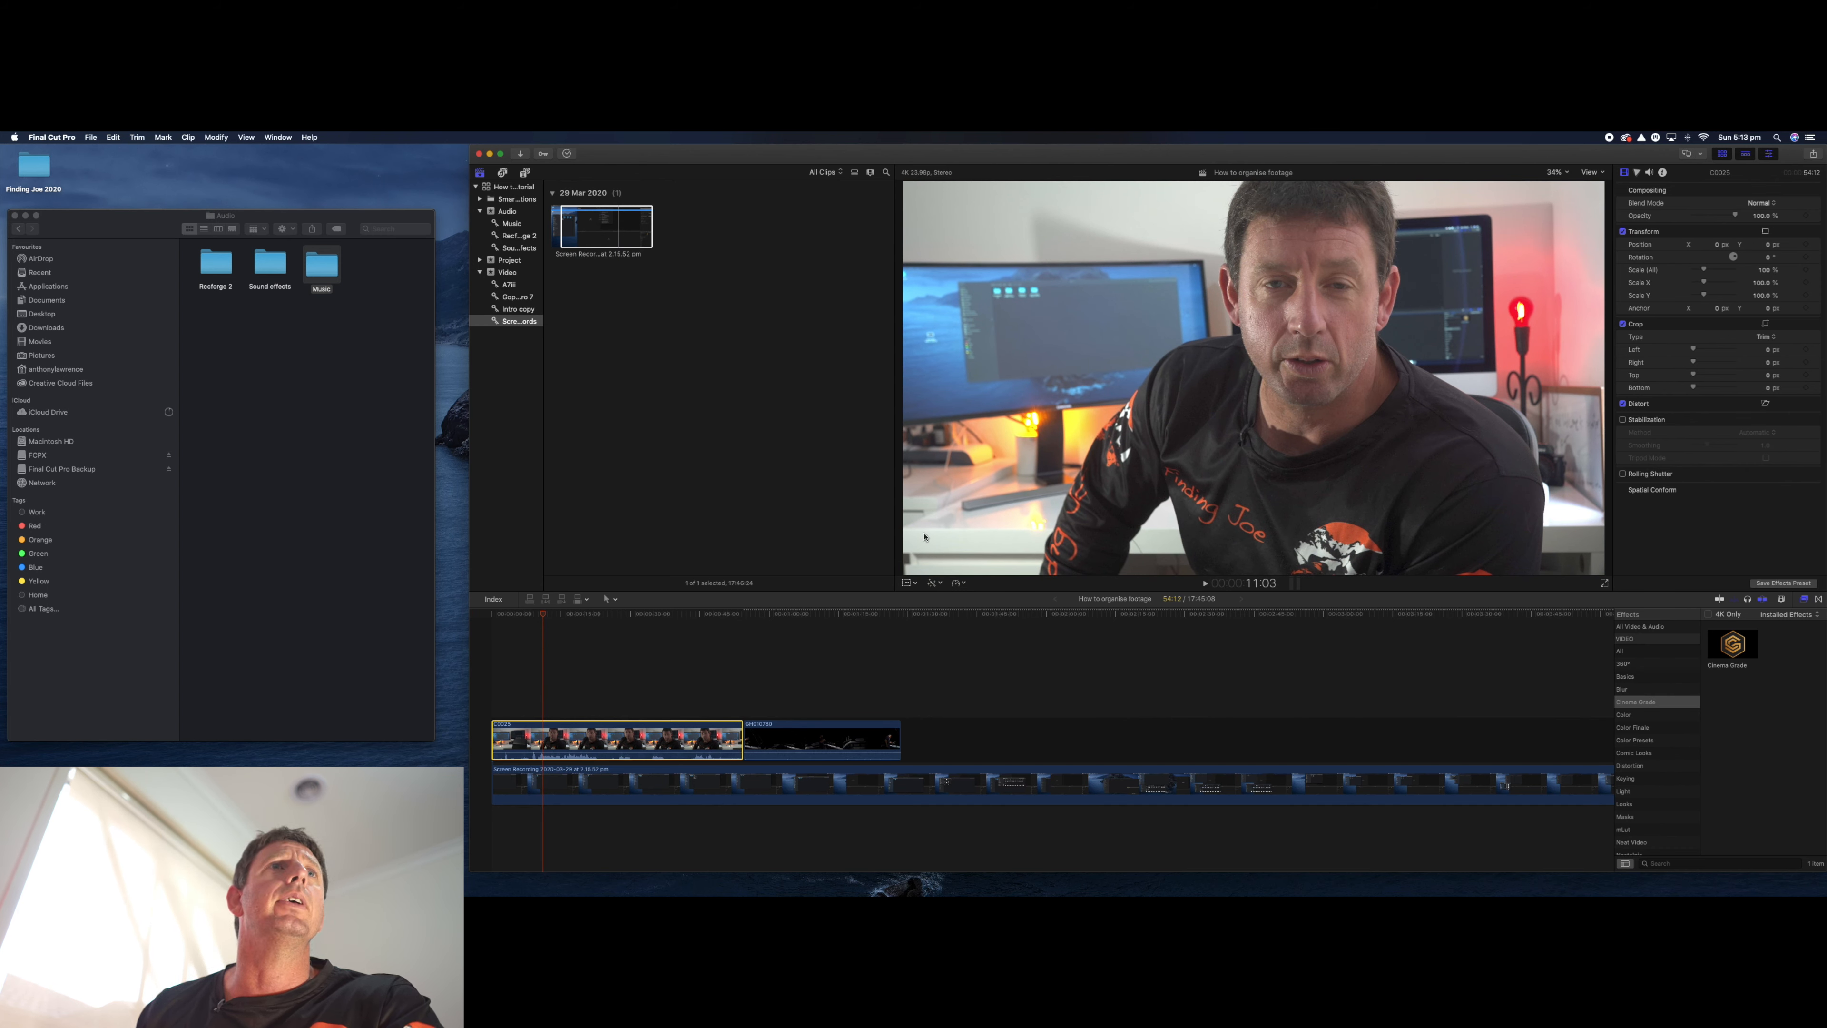
click(907, 583)
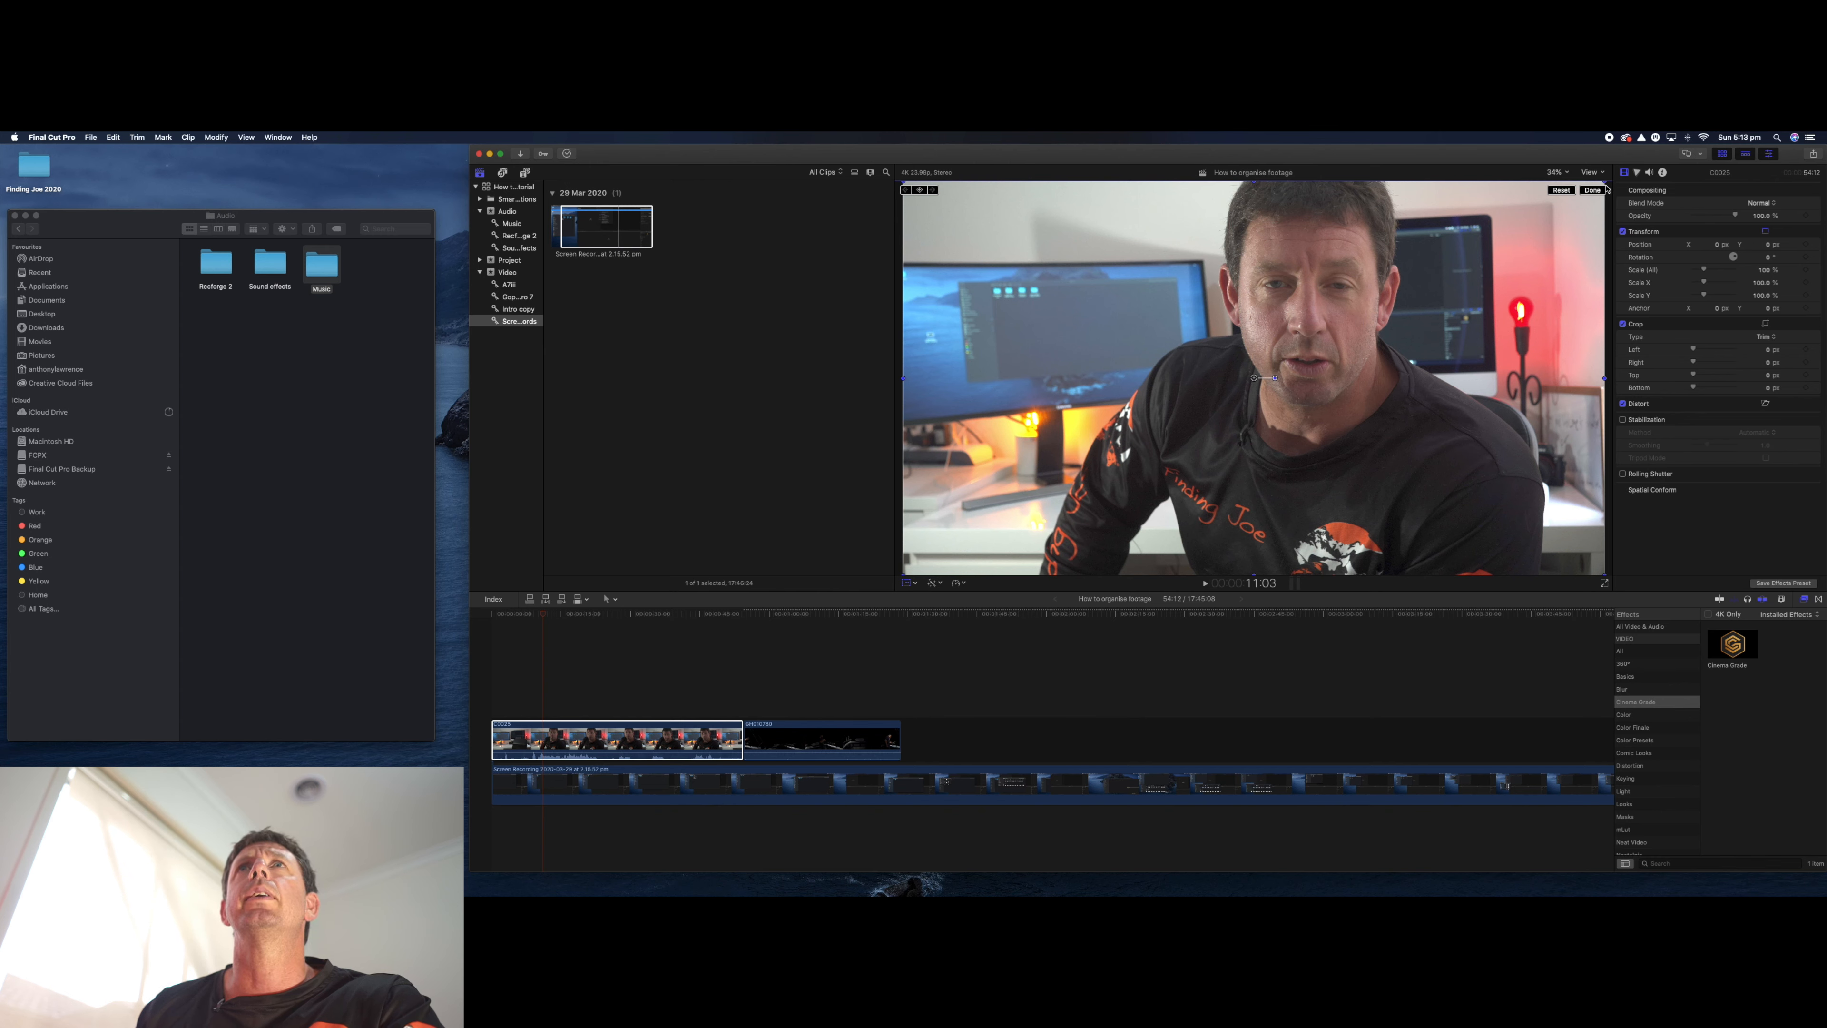
drag(1606, 185, 975, 539)
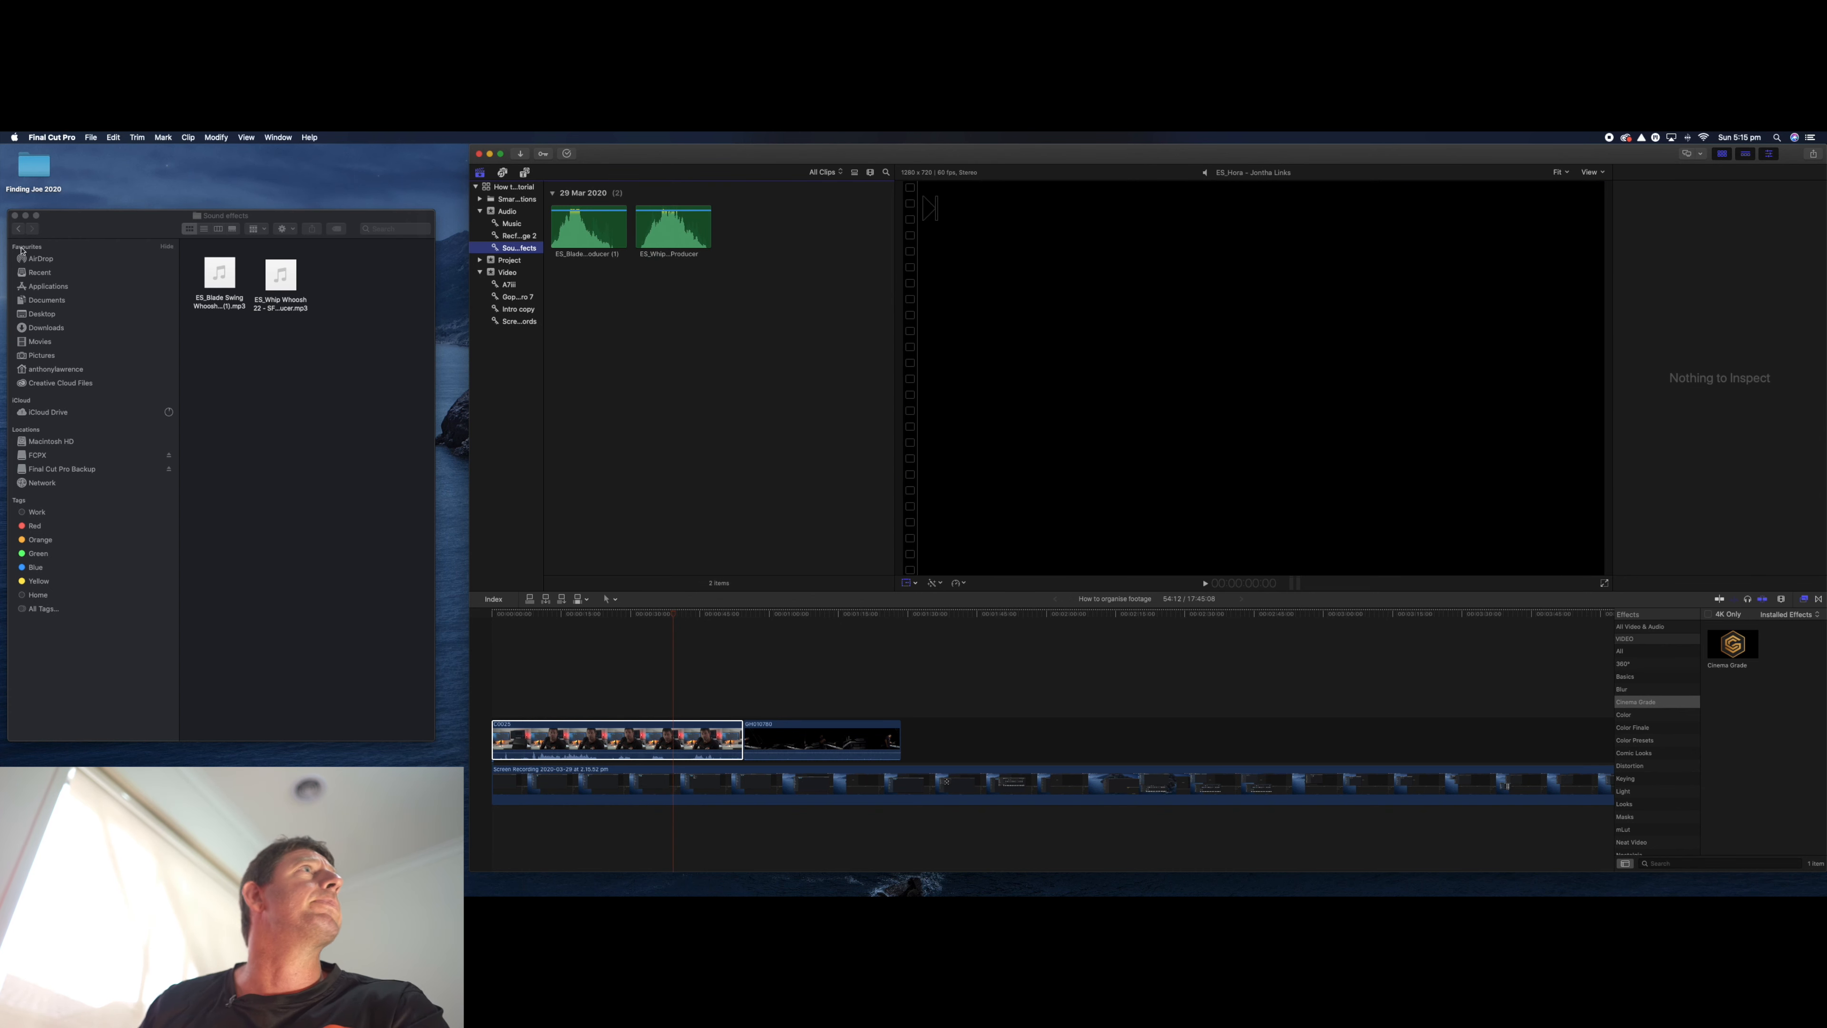
- Switch to Finder, return from the Sound effects folder to the Audio folder, and return to Final Cut Pro
click(18, 229)
click(18, 229)
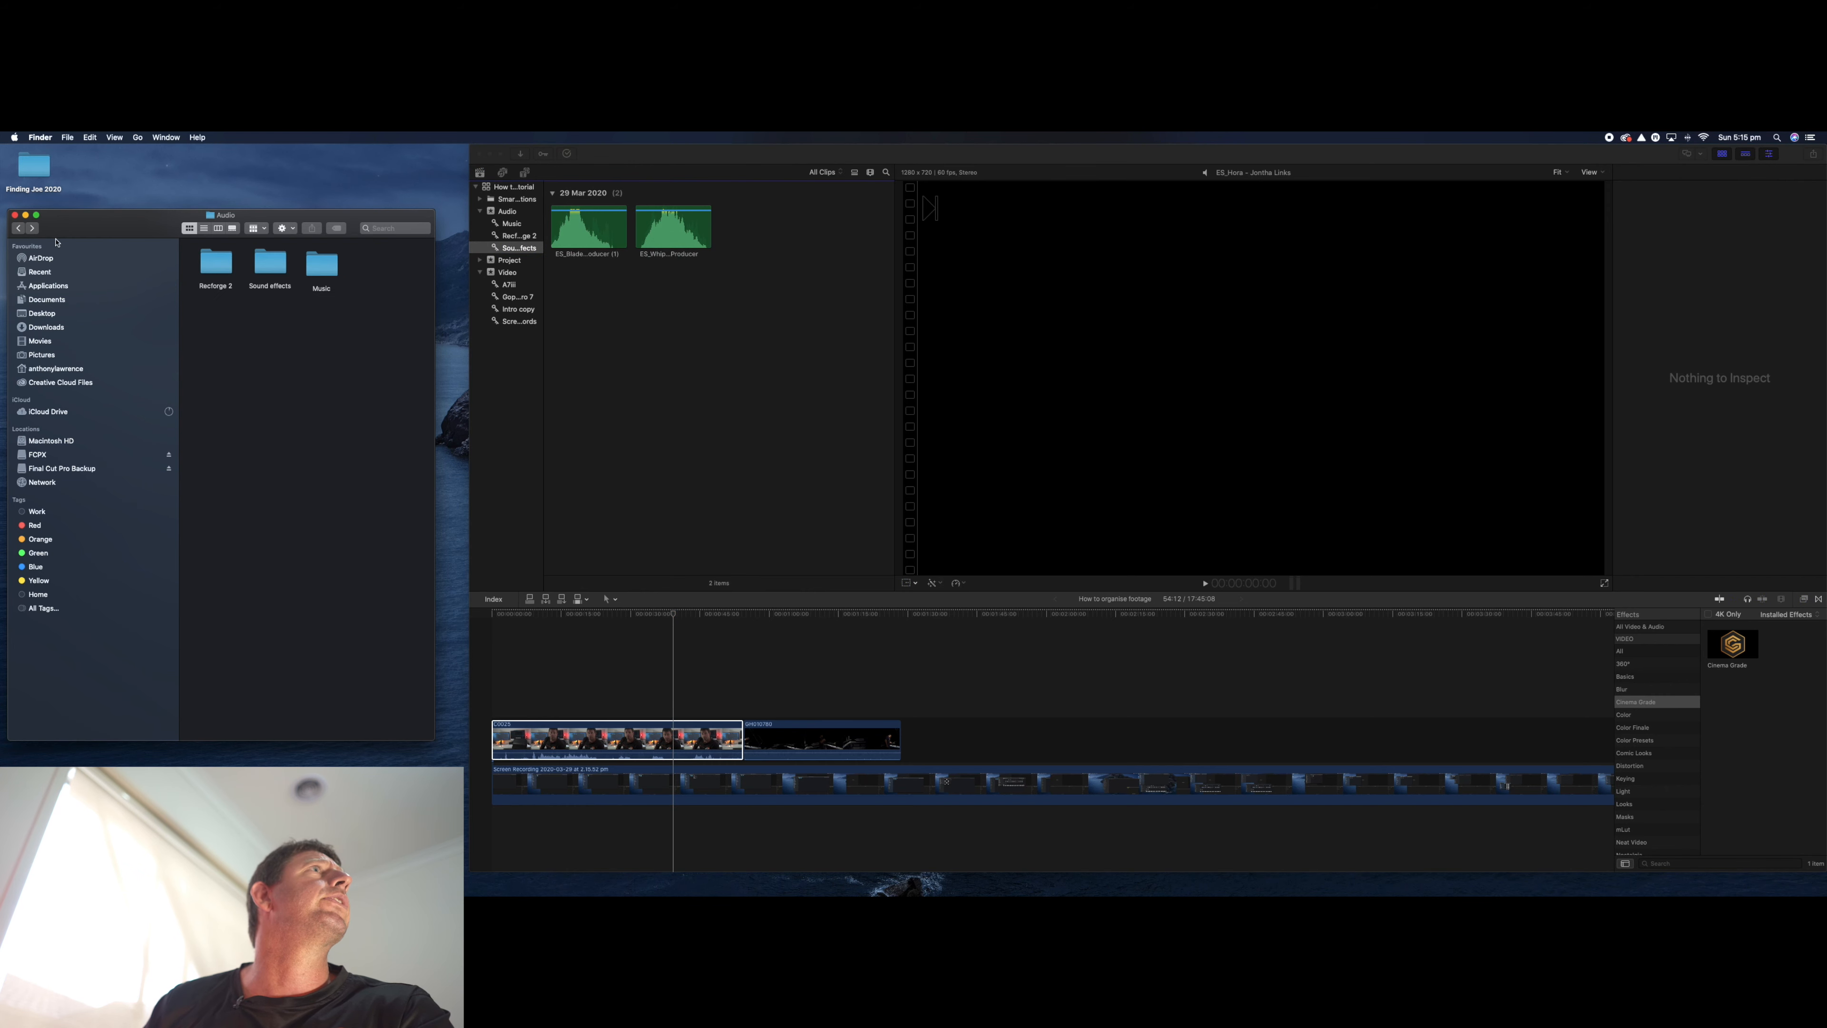
click(594, 175)
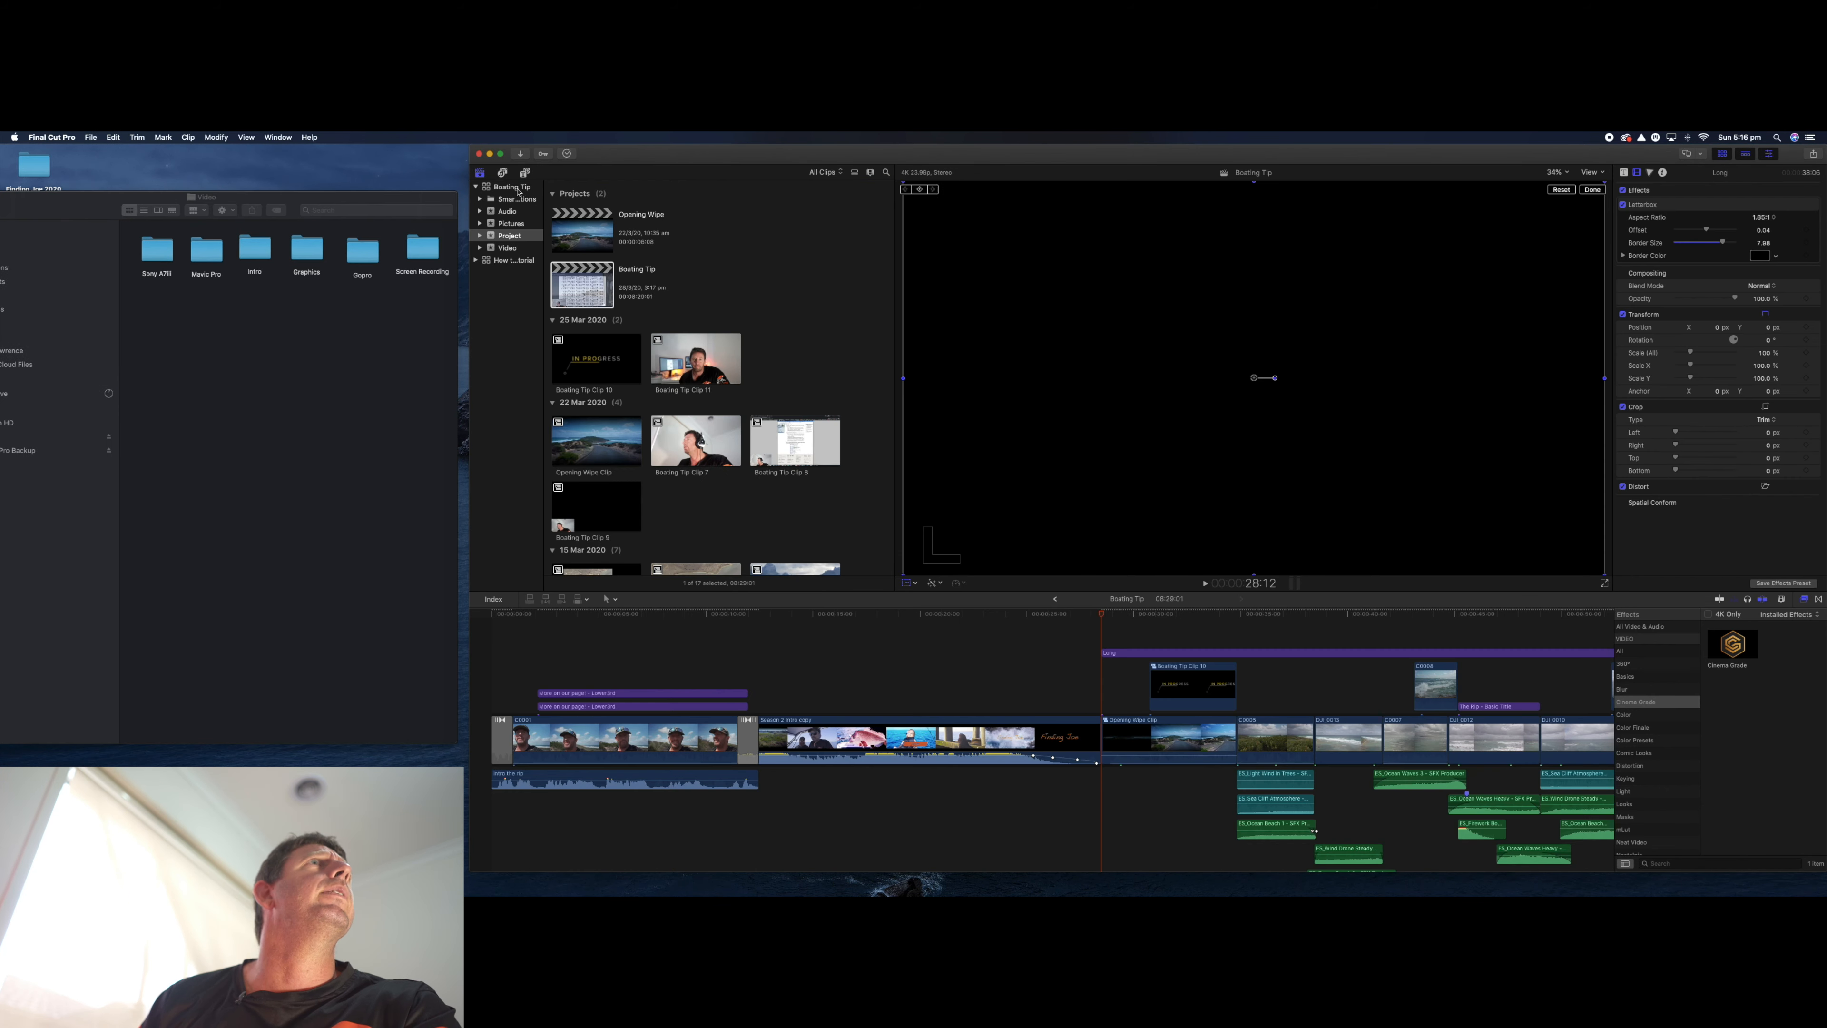
- Expand the Video event in the Boating Tip library and view its Graphics keyword collection
click(481, 247)
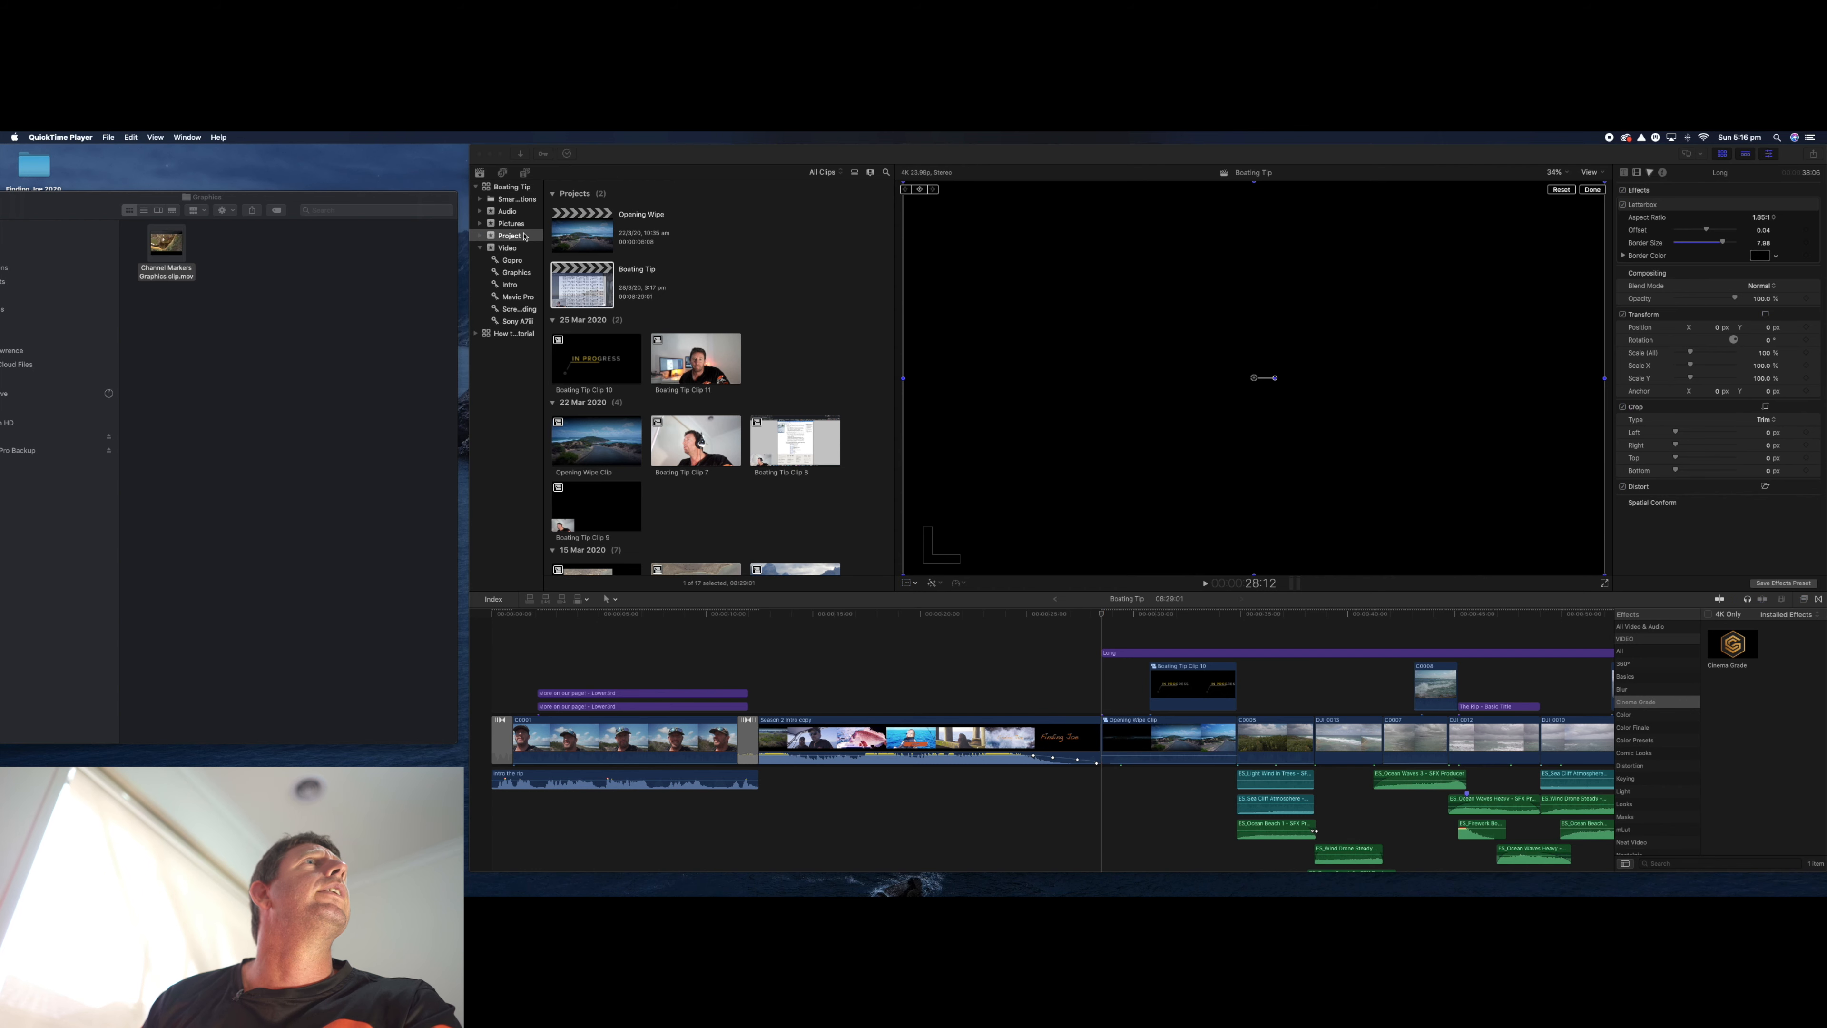
click(518, 278)
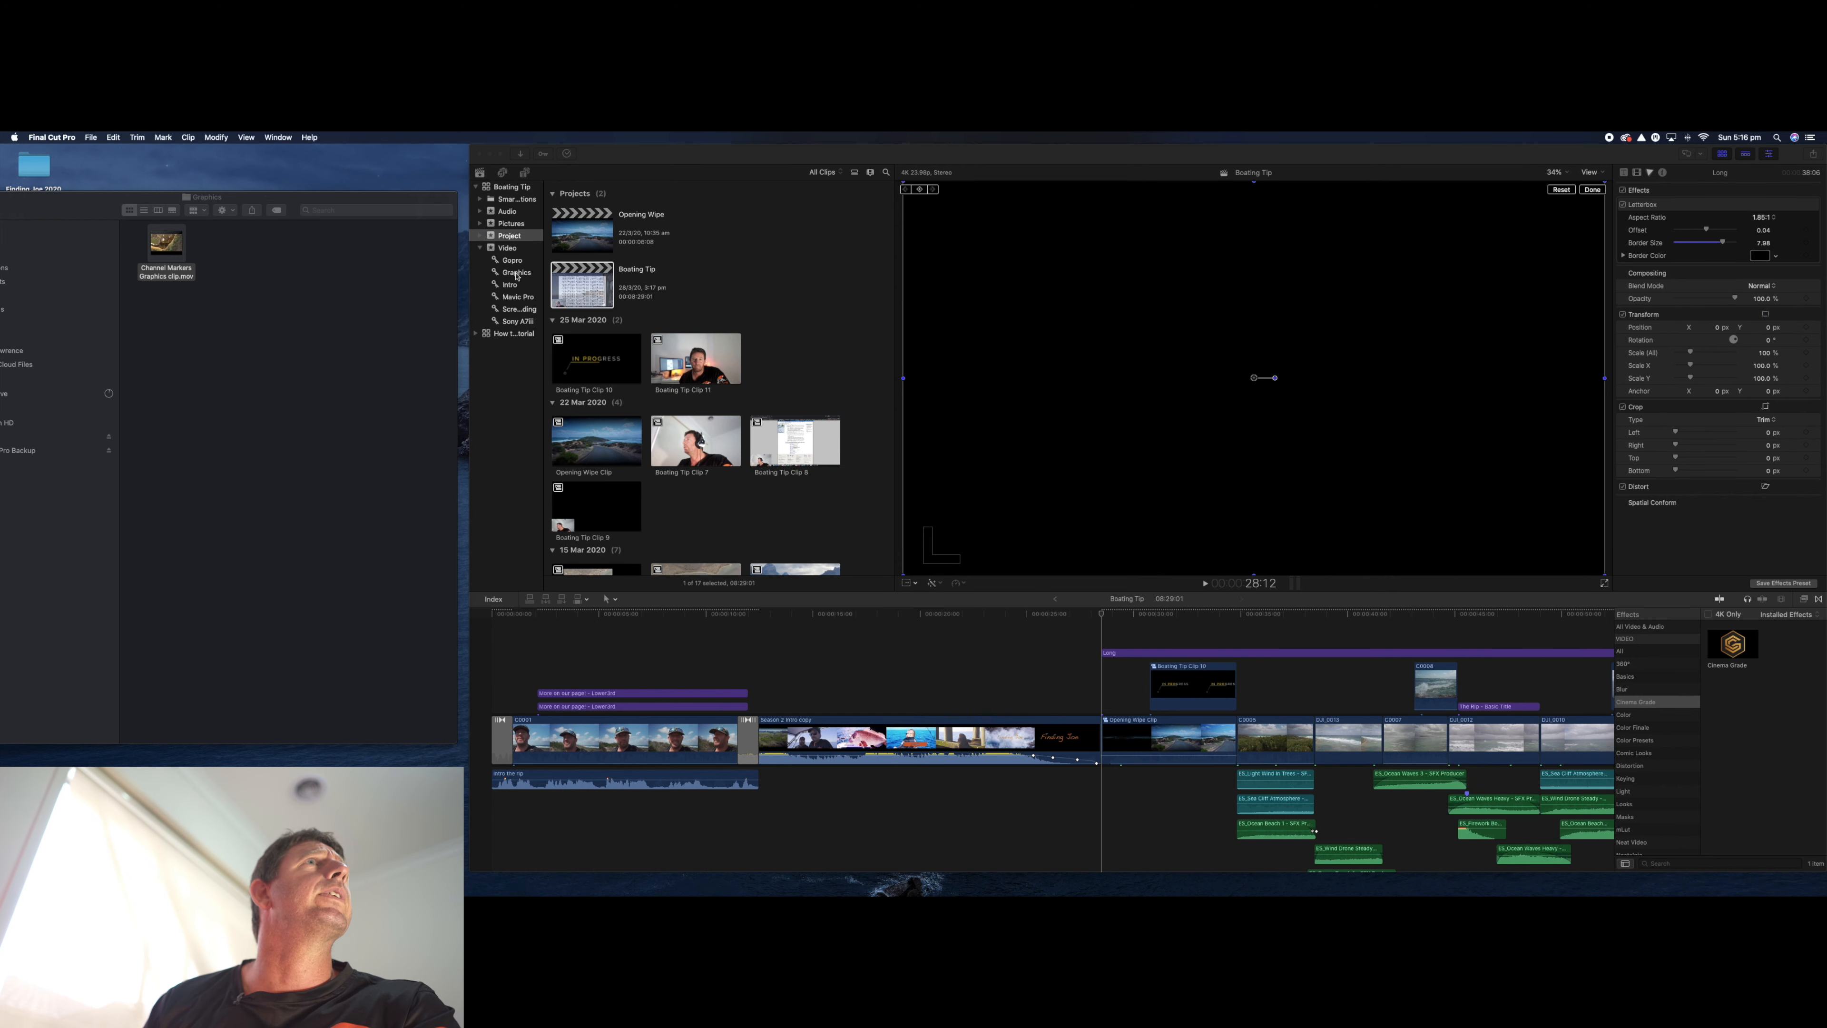
click(518, 274)
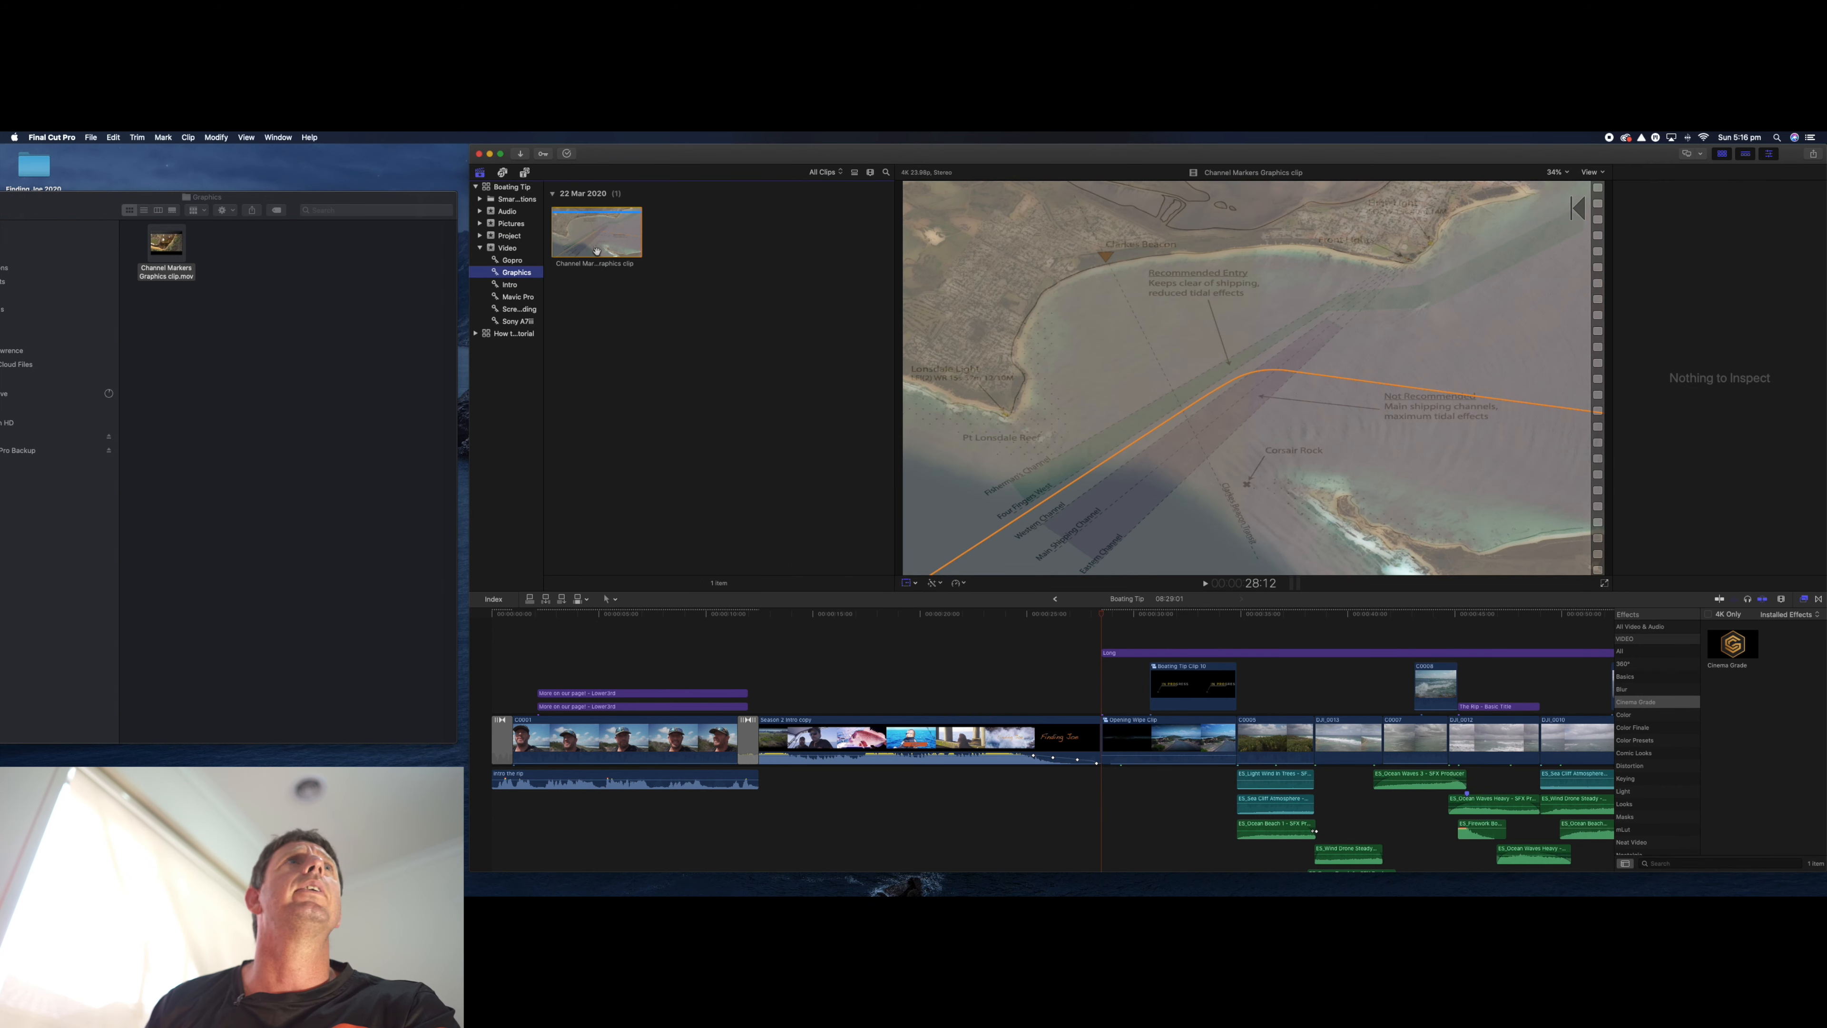
- Open the Mavic Pro footage folder in Finder and compare it with the Mavic Pro keyword collection in Final Cut Pro
drag(1, 209, 74, 209)
click(32, 206)
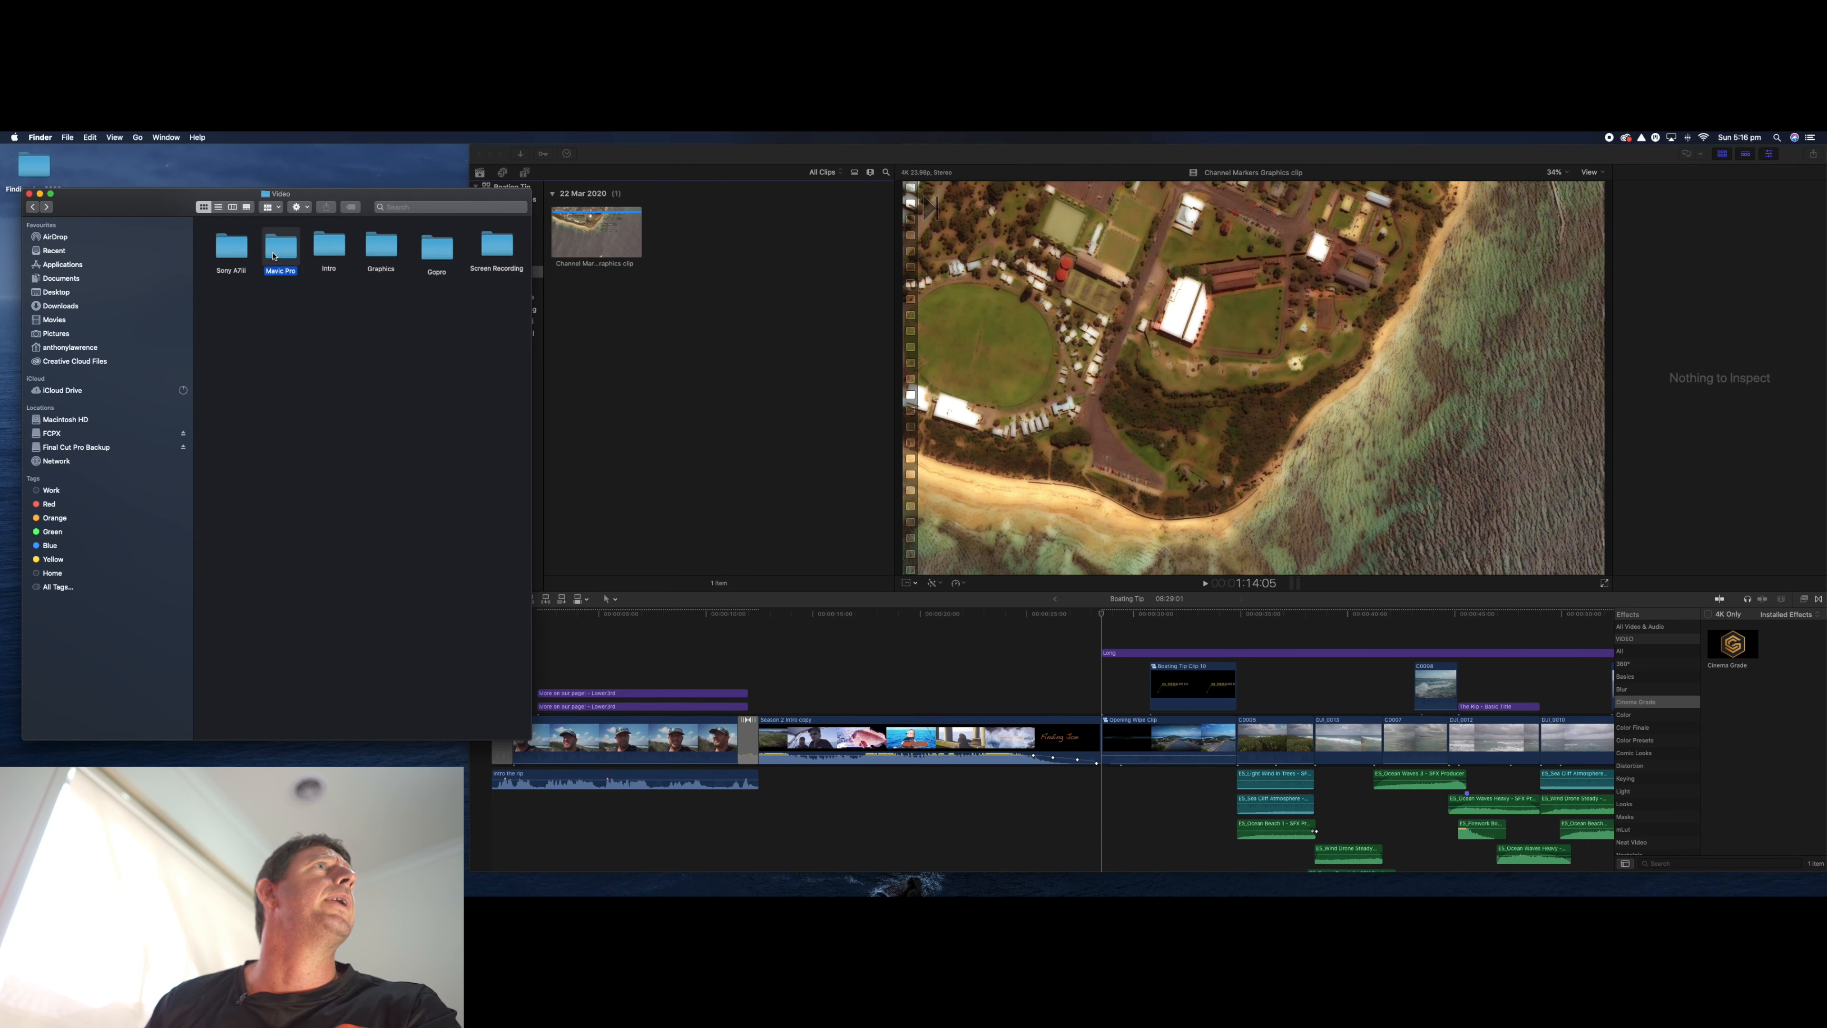
double_click(280, 252)
drag(194, 228, 125, 228)
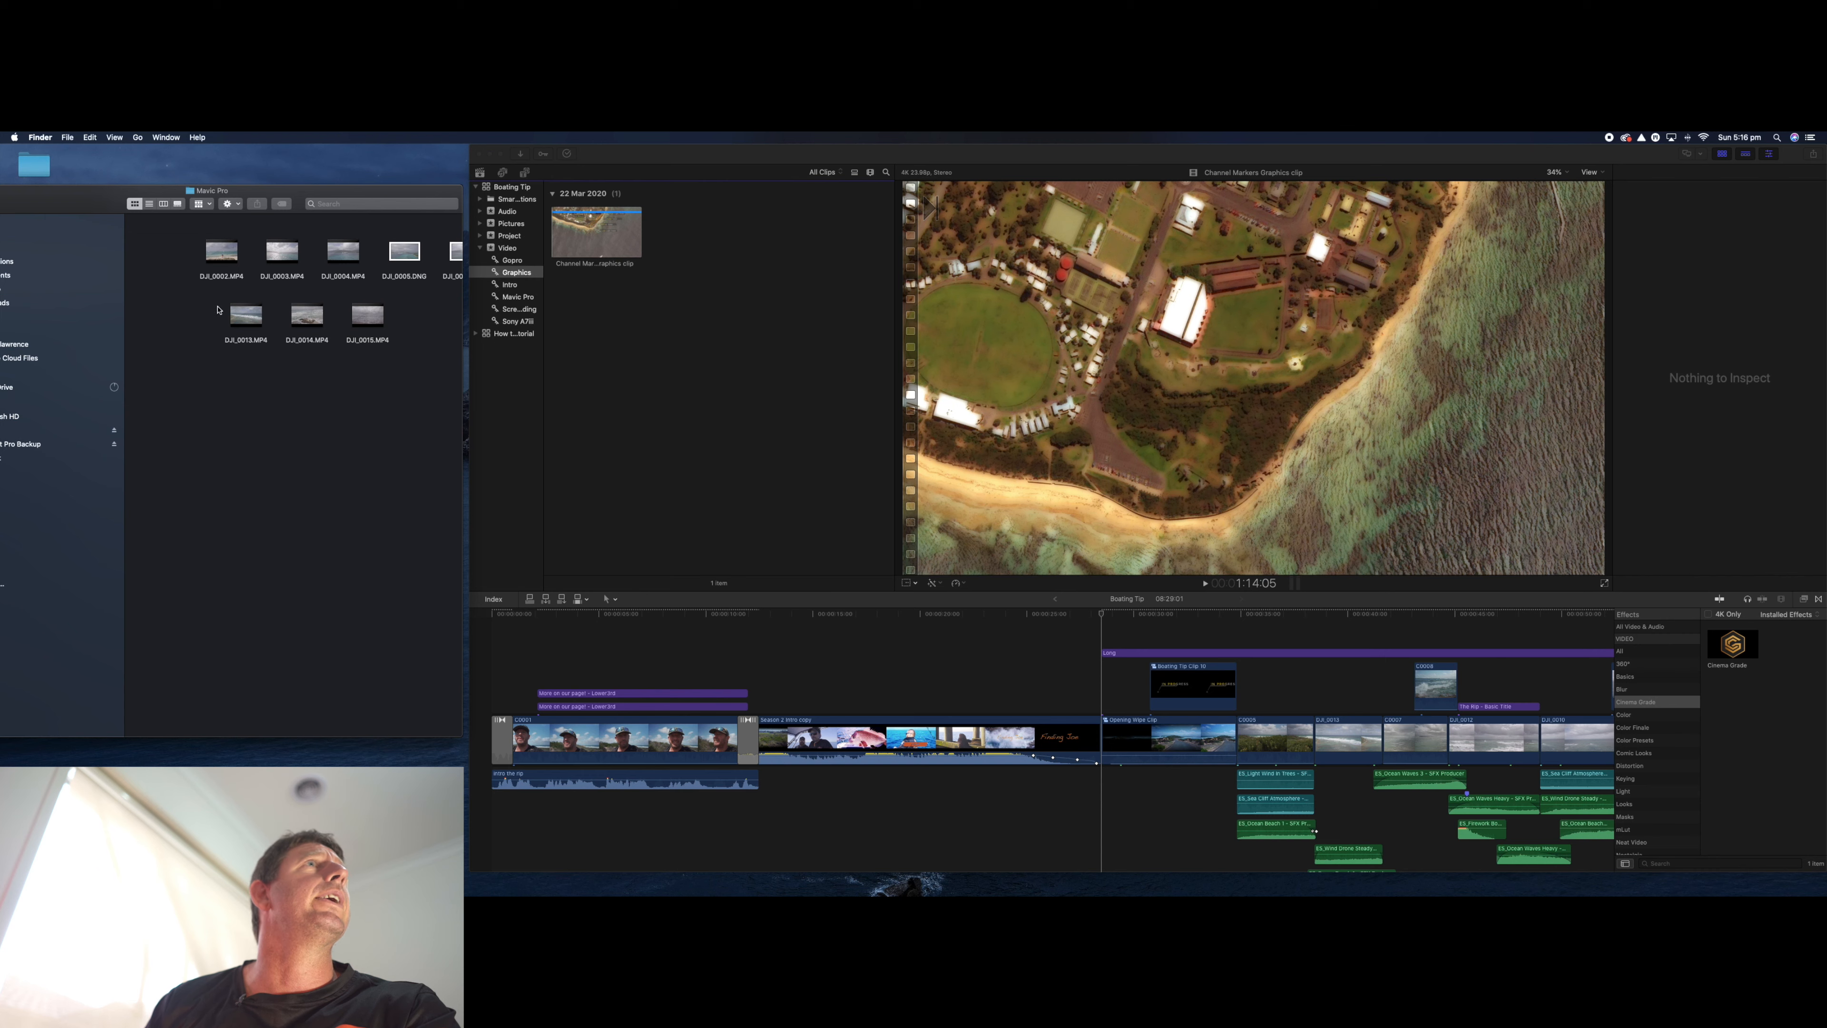
click(518, 300)
click(518, 298)
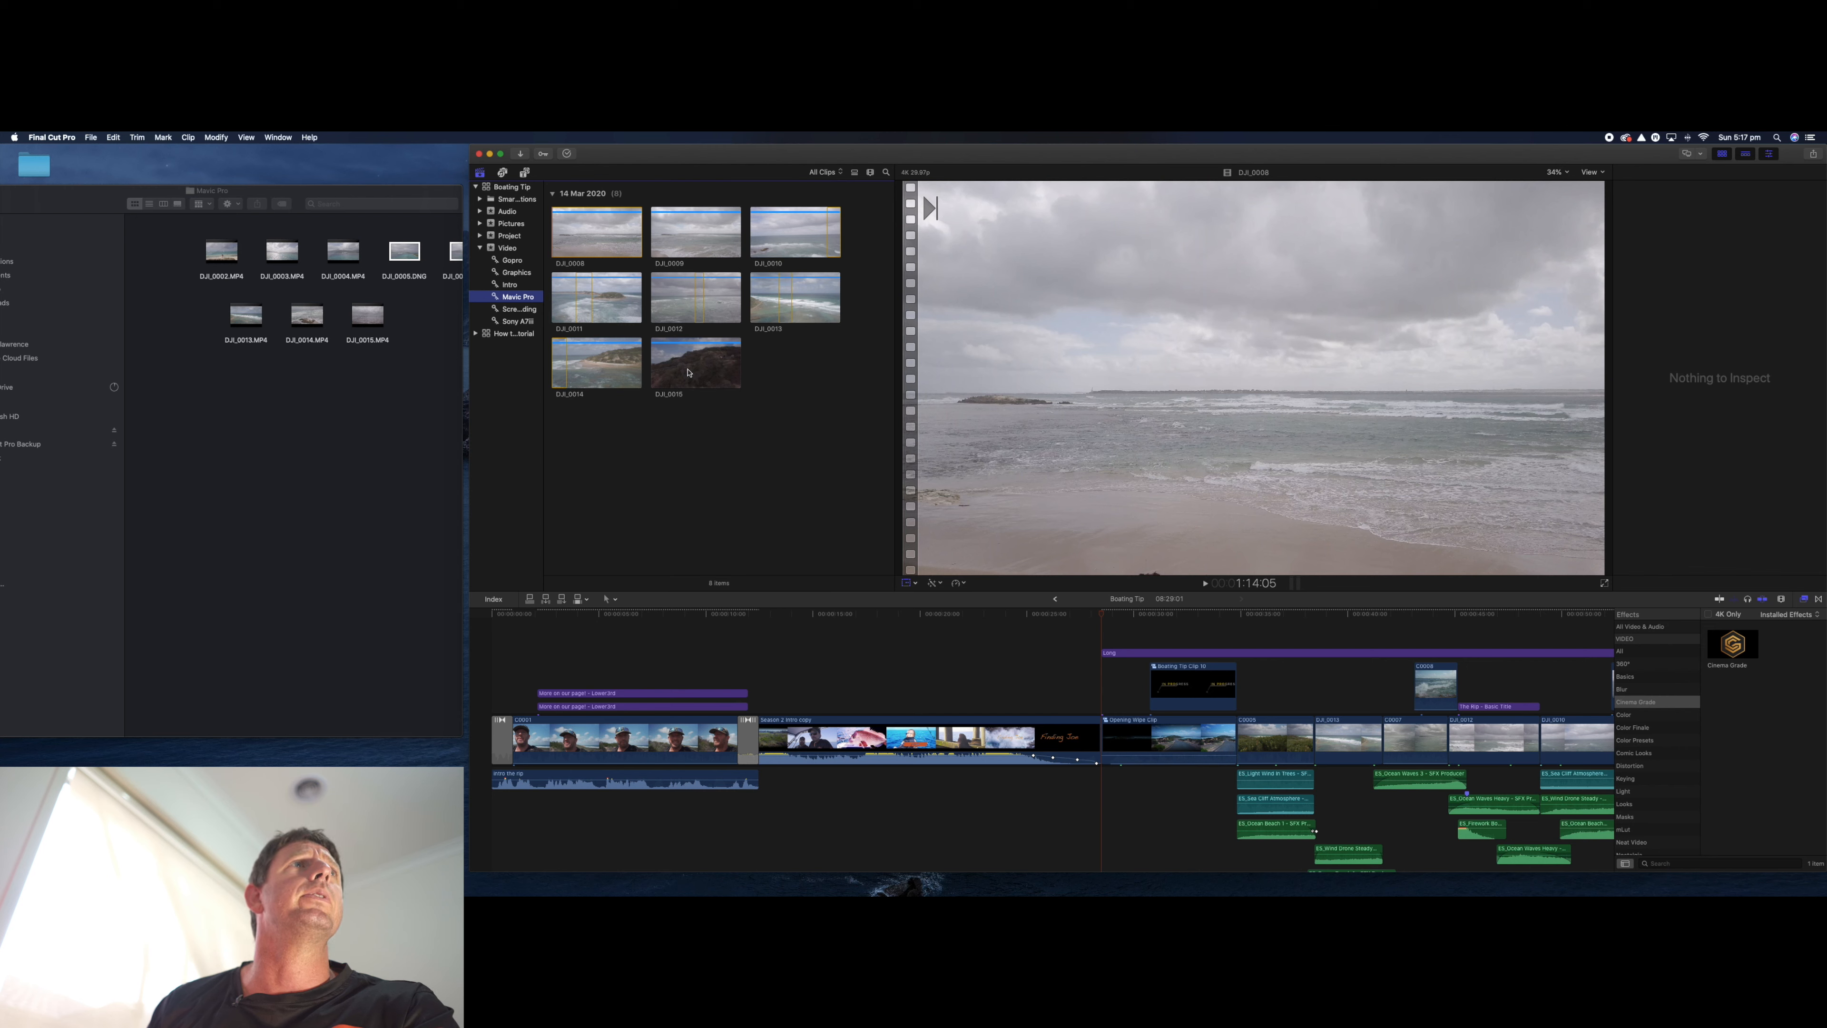
- Play the Boating Tip timeline from about 34:12 and examine the clips and sound effects that follow
drag(1098, 615, 1221, 621)
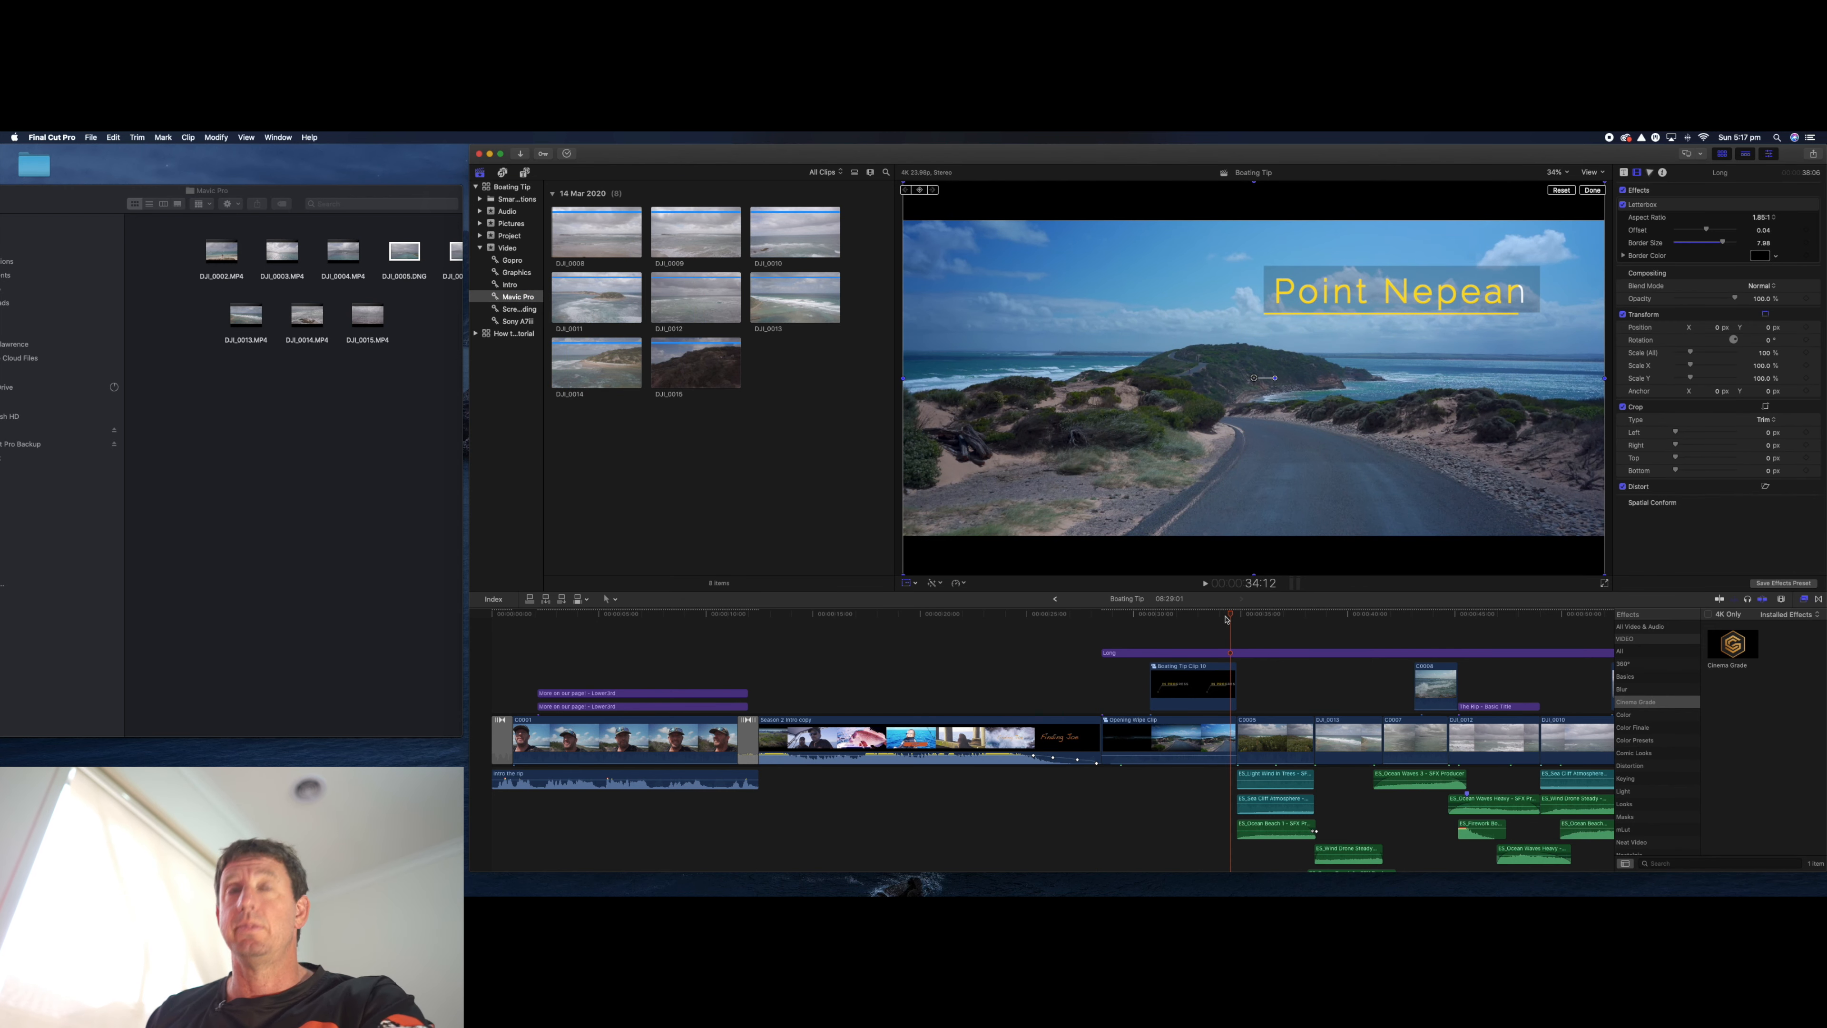
key(space)
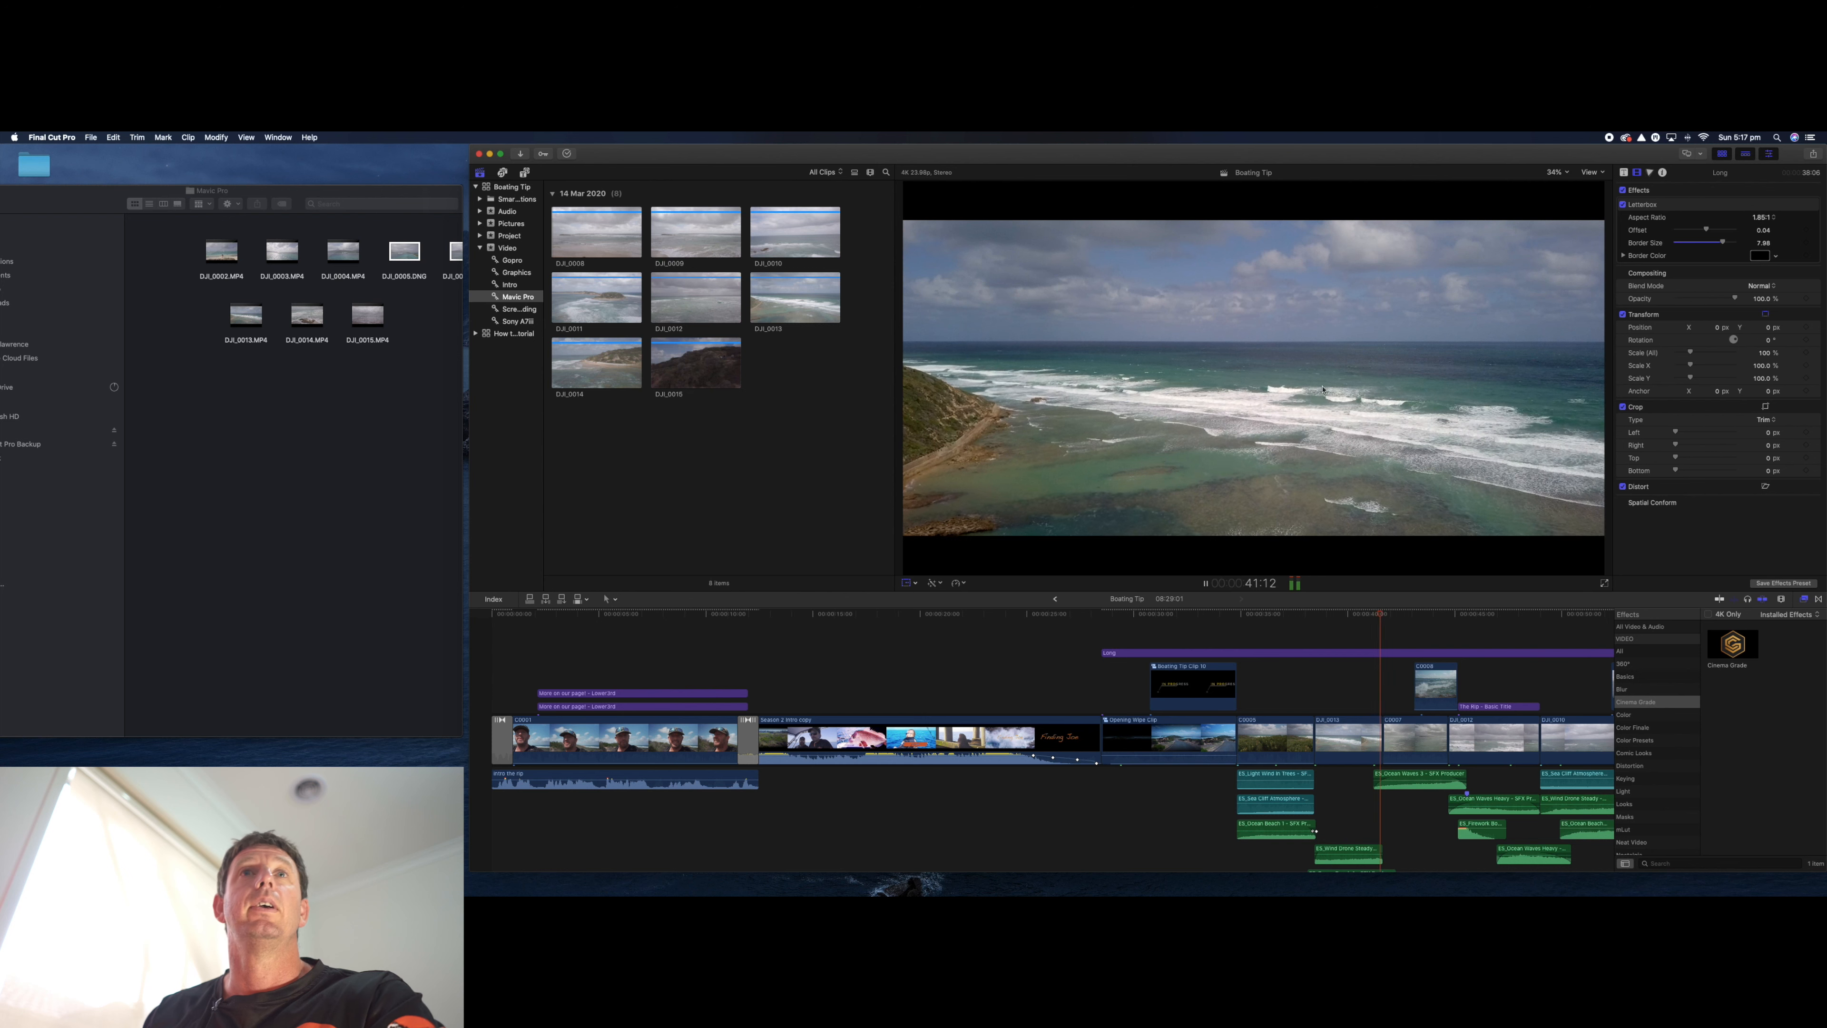
key(space)
scroll(1307, 622, down, 2)
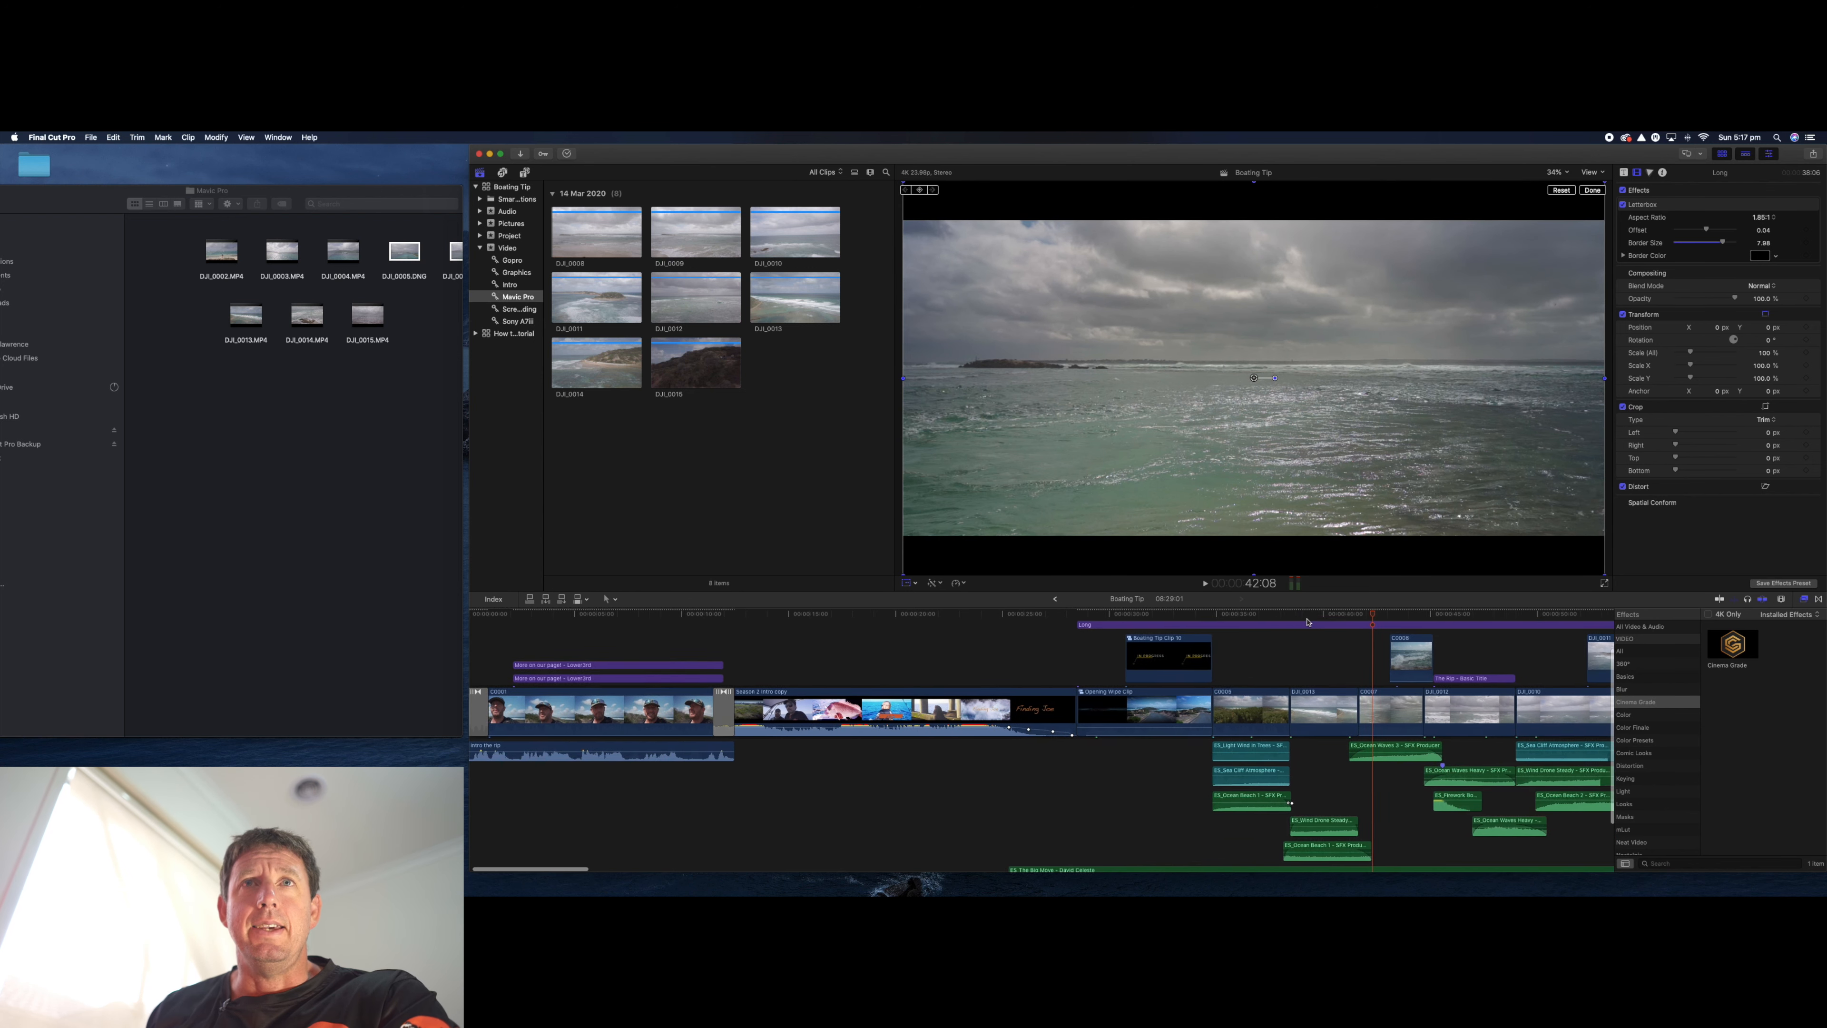
scroll(837, 792, right, 5)
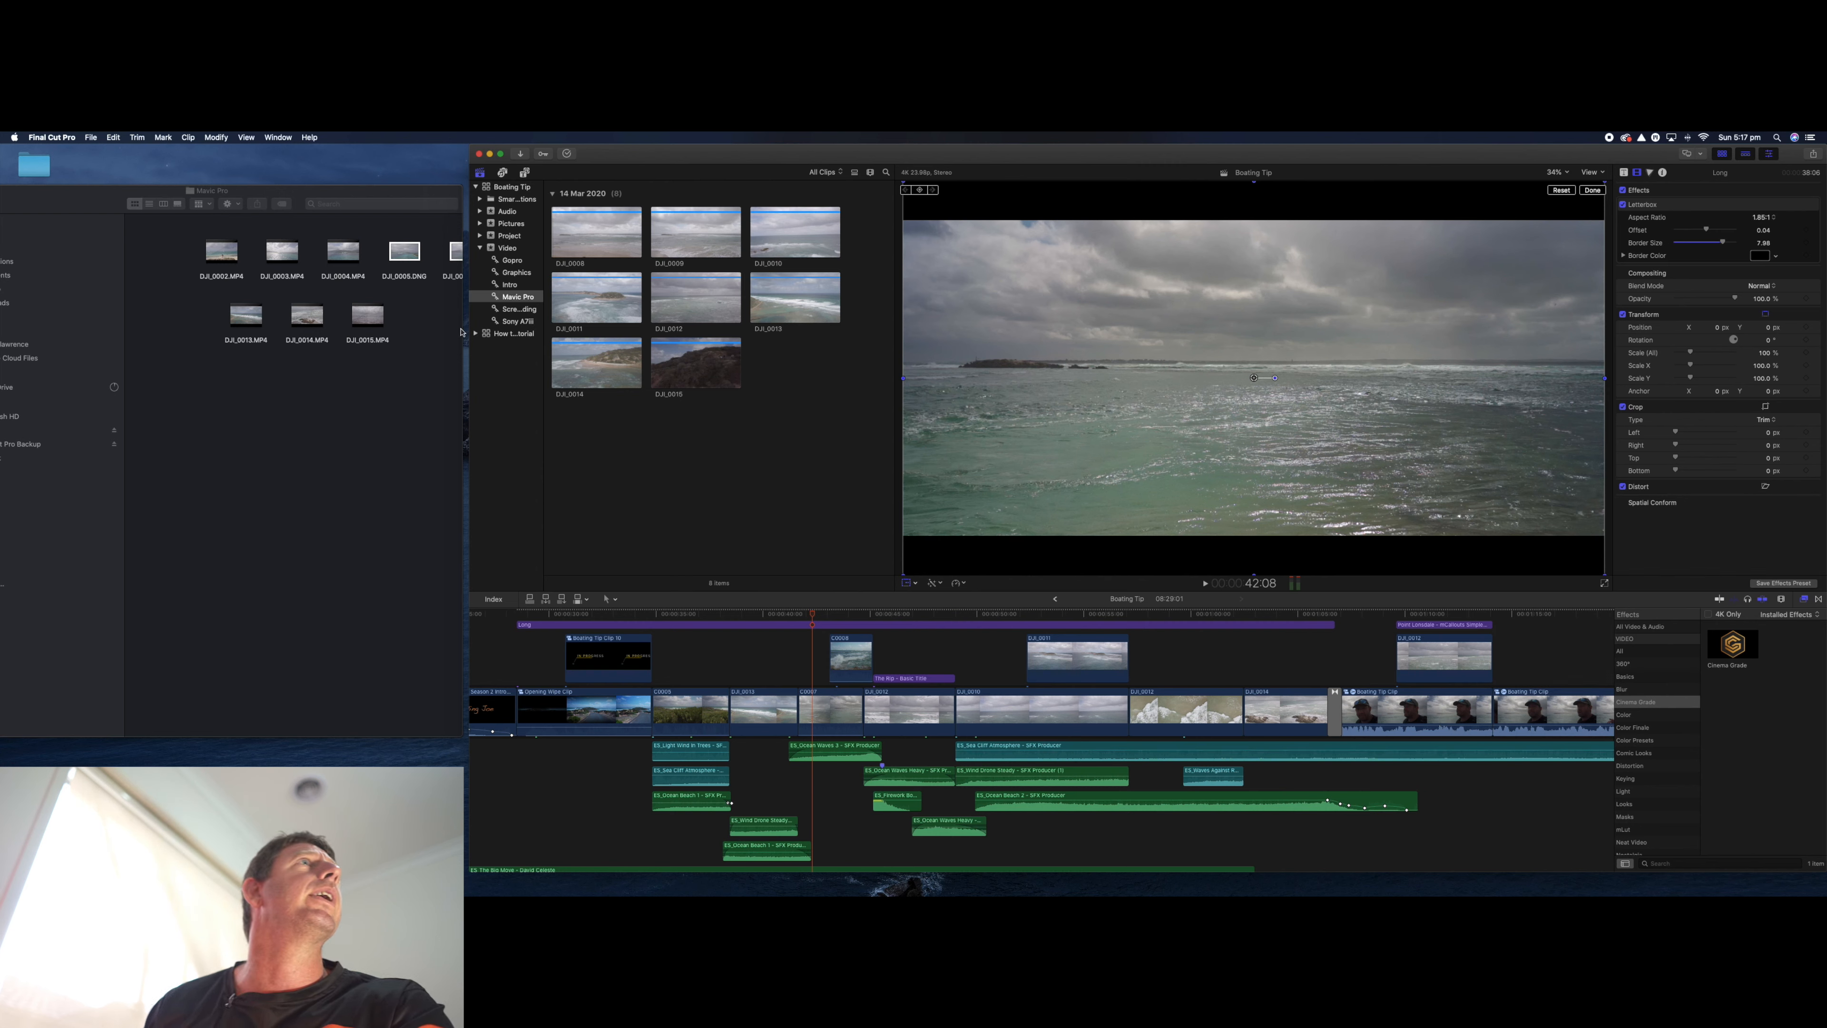
- In Finder, open the Boating Tip project's Sound Effects folder and move the Waves Against Rocks file below the other files
drag(63, 207, 156, 206)
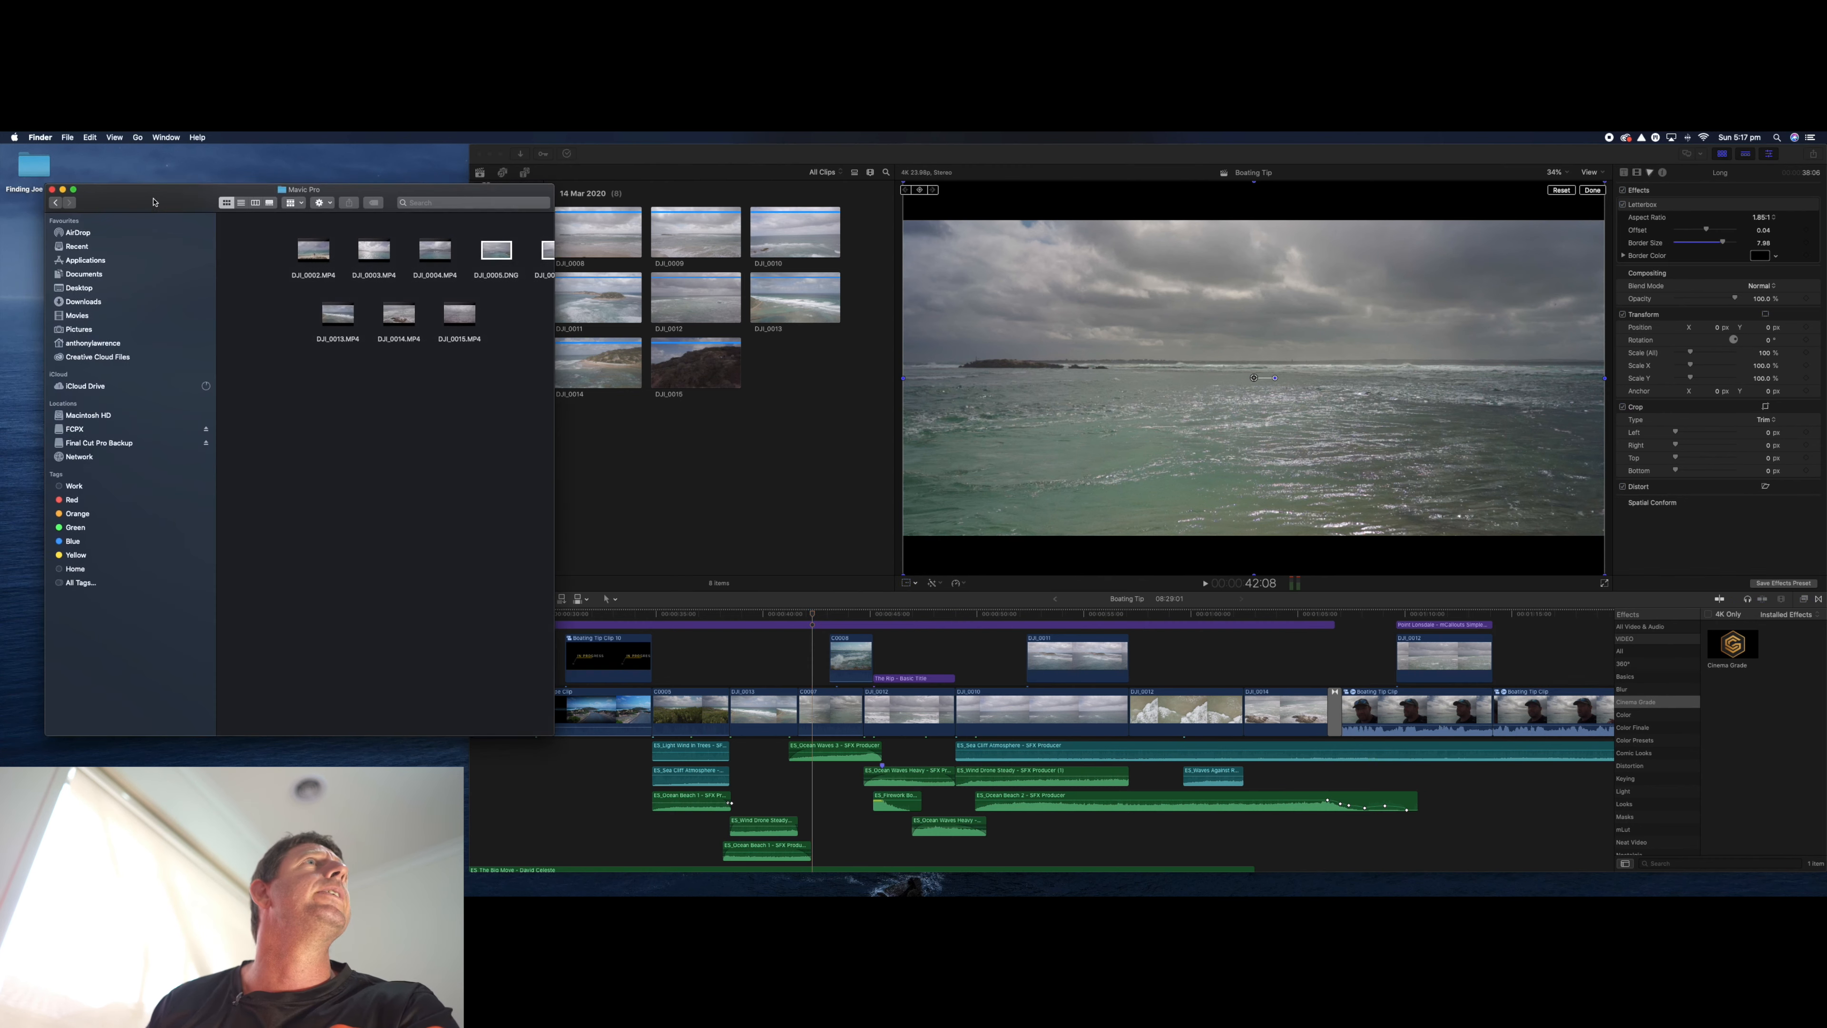
click(53, 203)
click(55, 202)
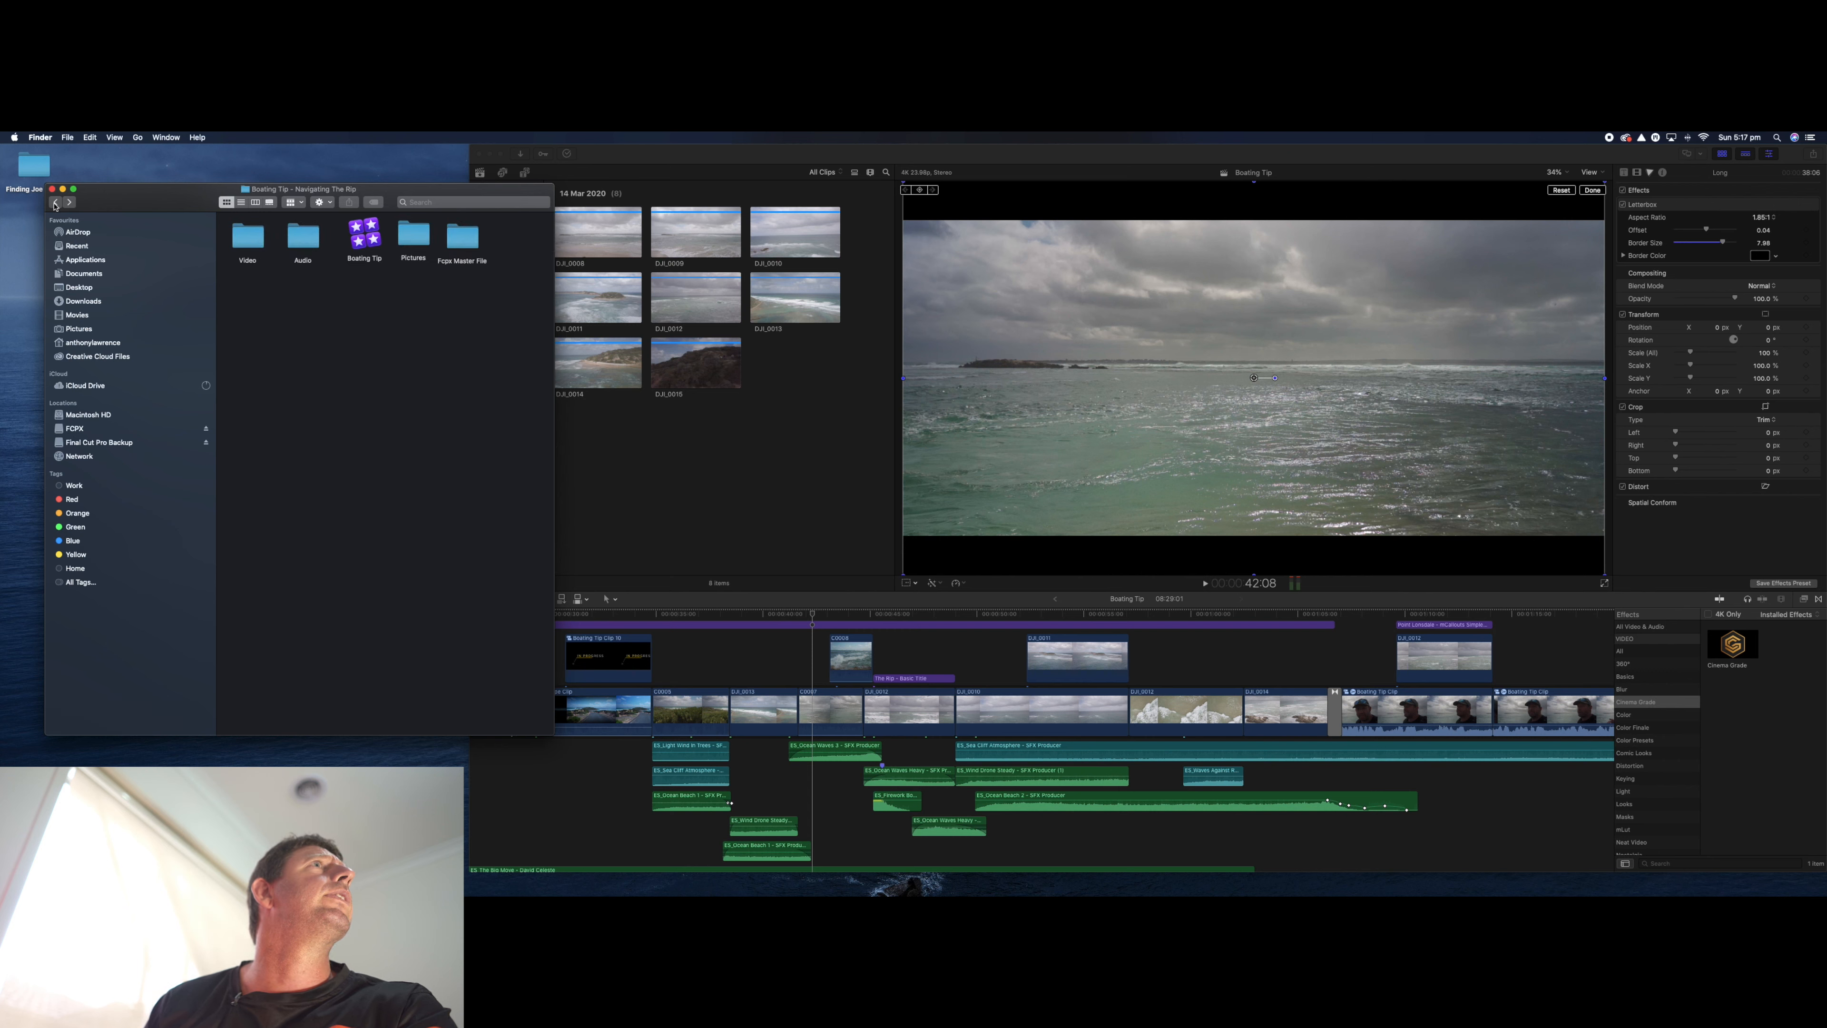
double_click(304, 246)
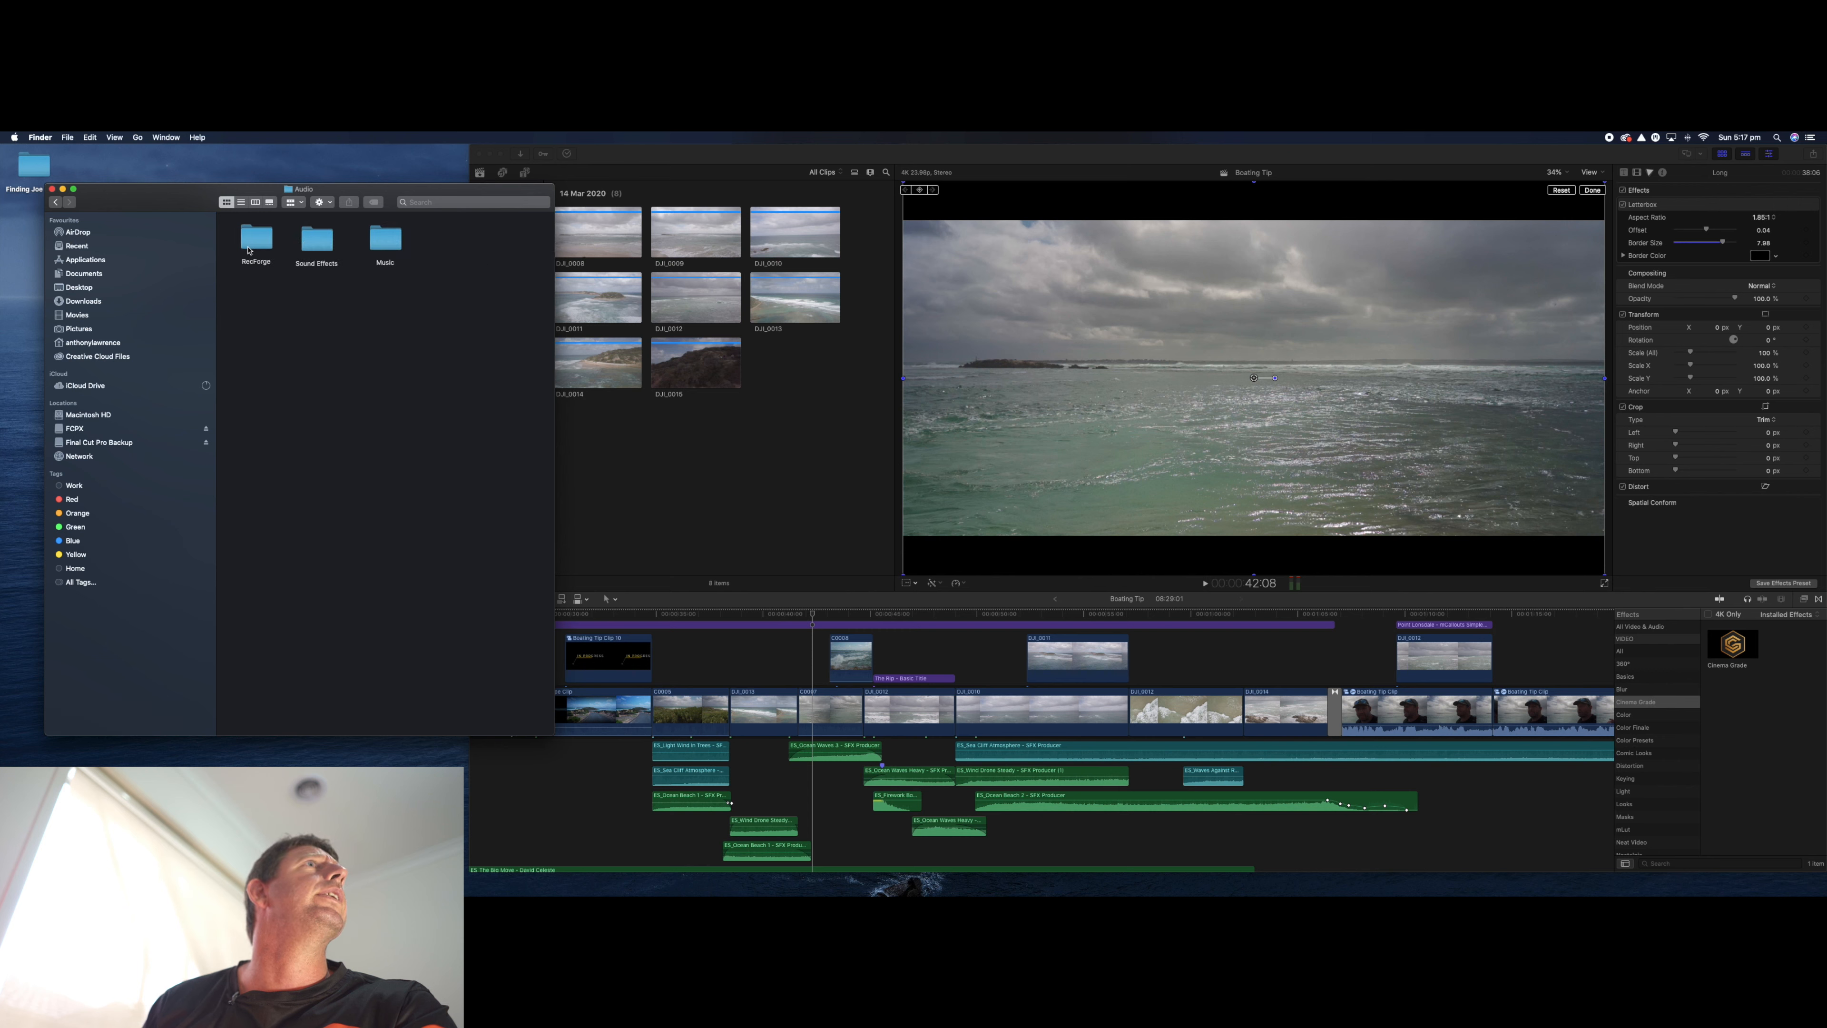
double_click(316, 246)
drag(535, 424, 291, 381)
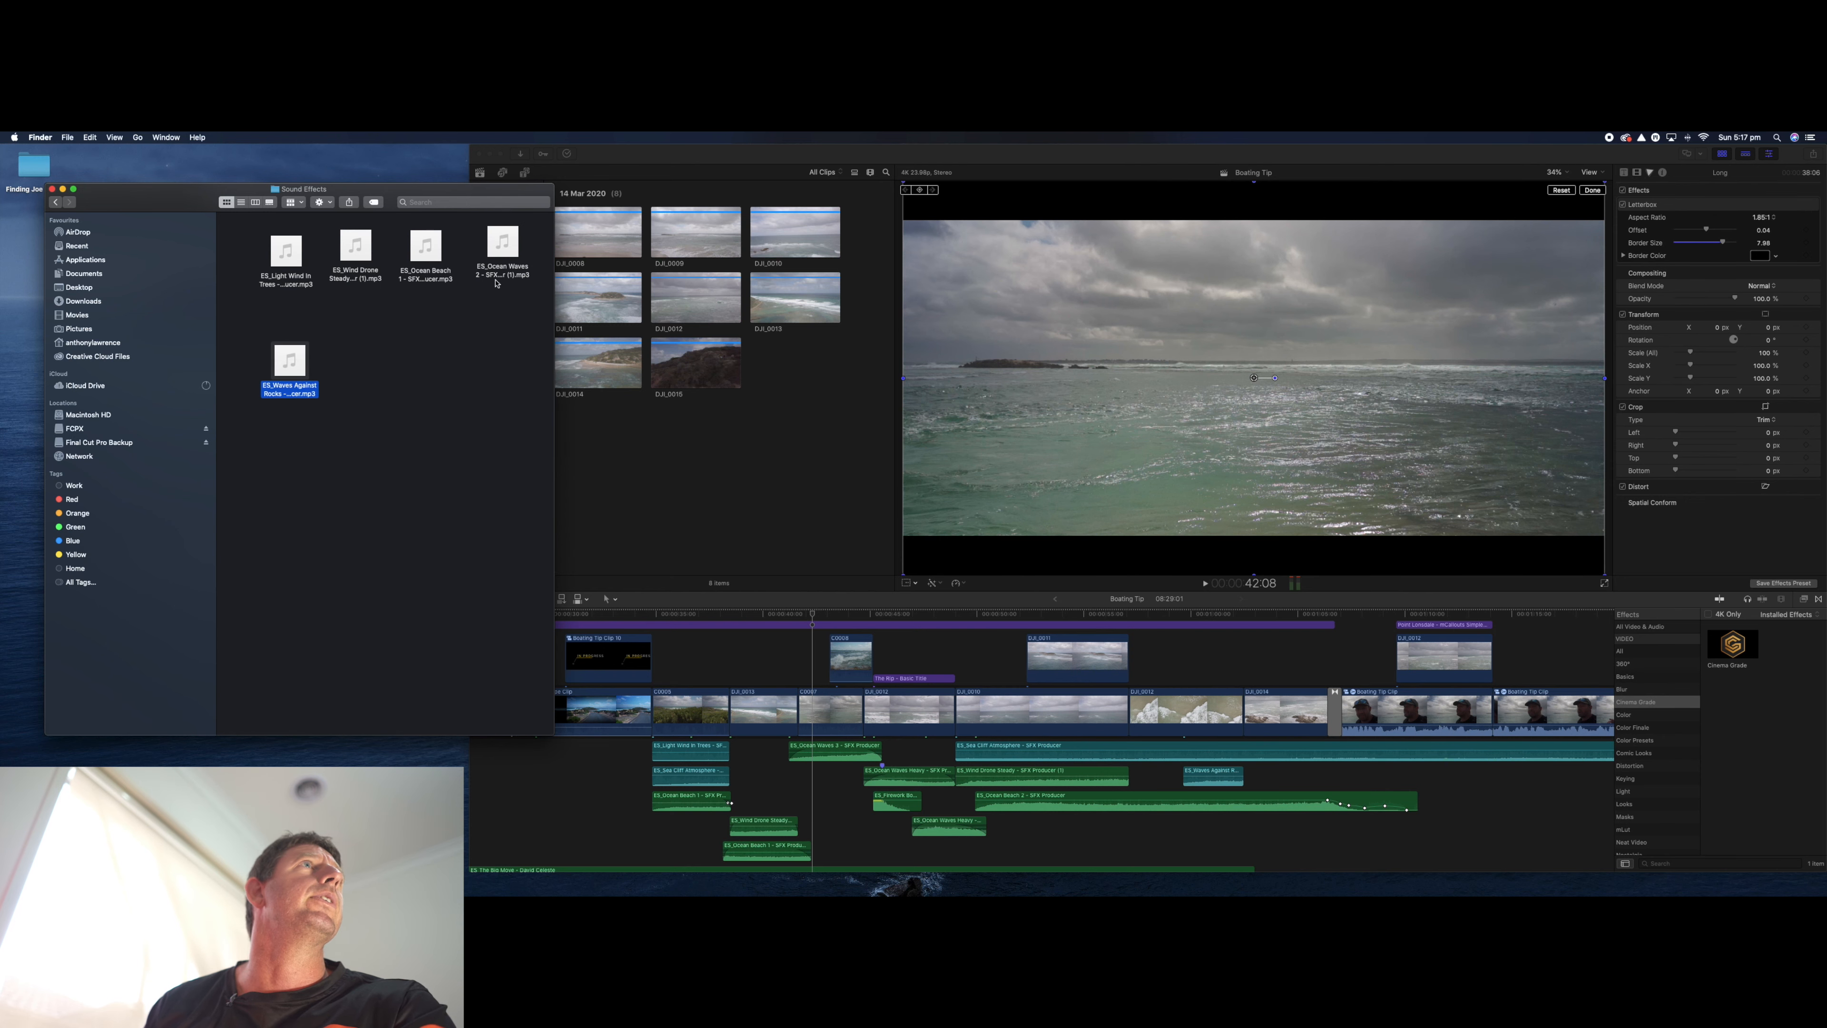
- View the contents of the Boating Tip project's Music folder and return to the main project folder
click(55, 203)
double_click(385, 239)
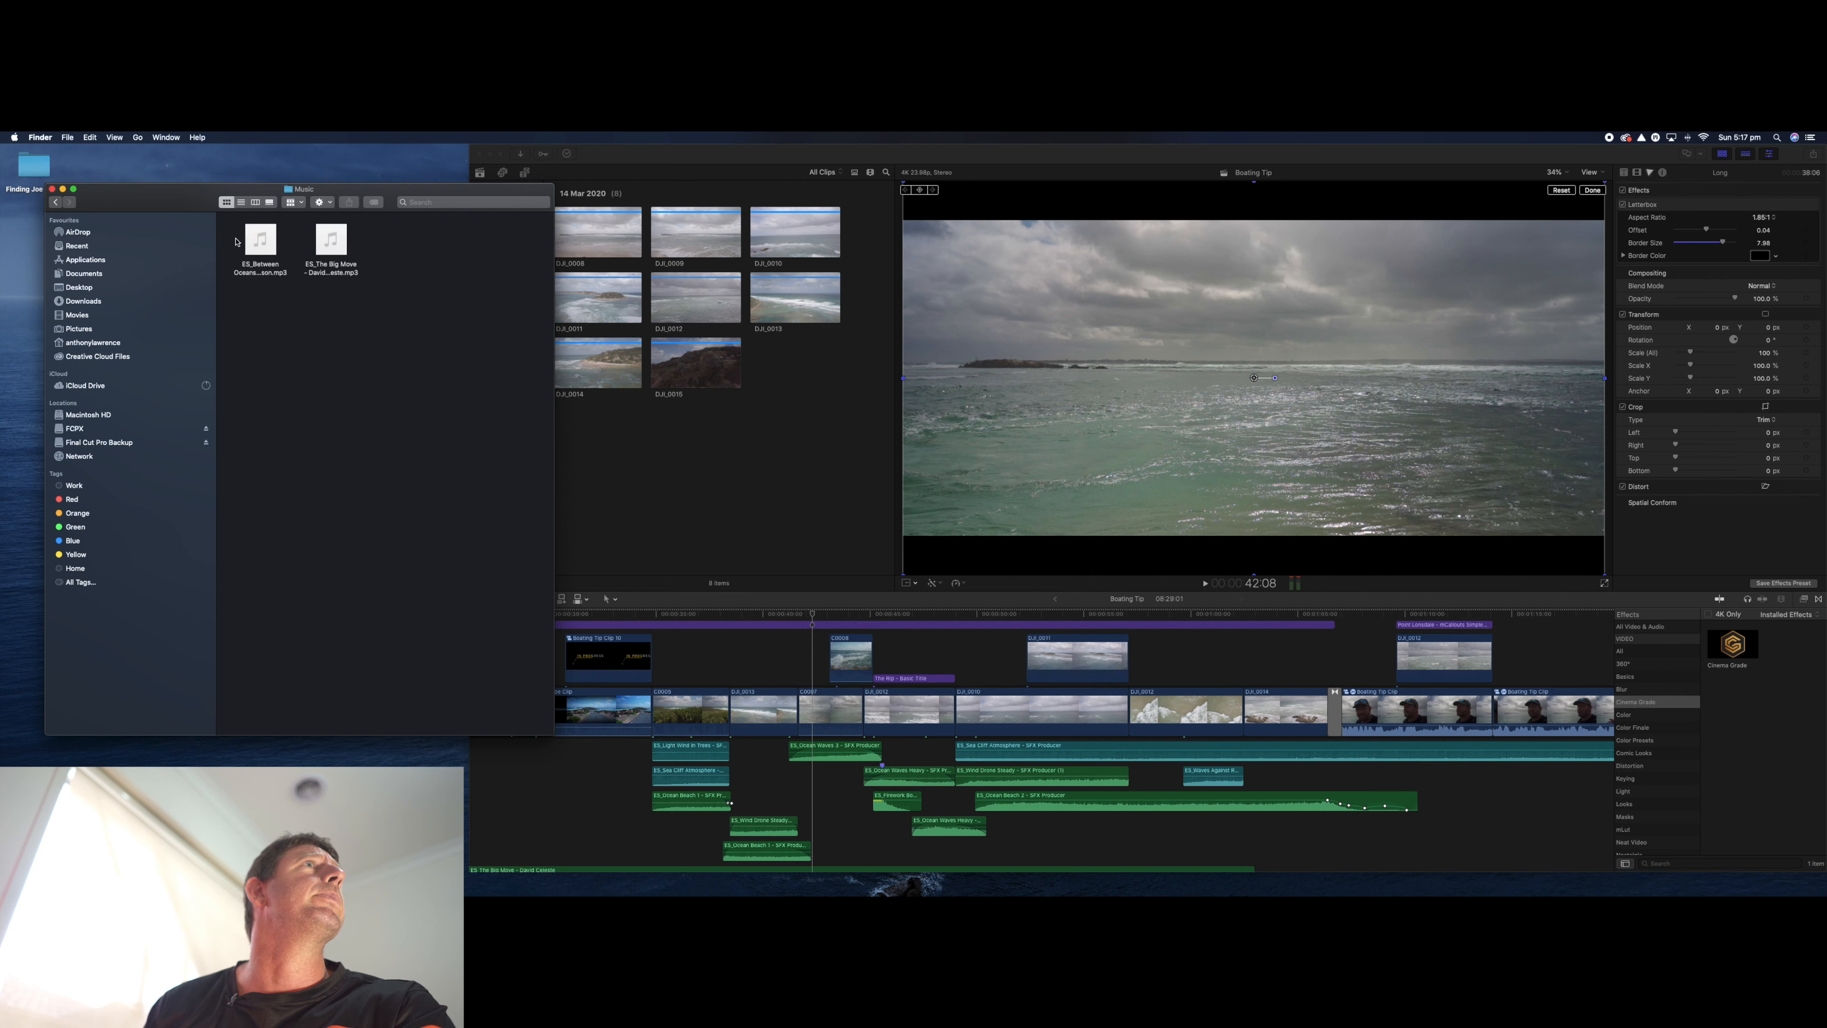
click(55, 202)
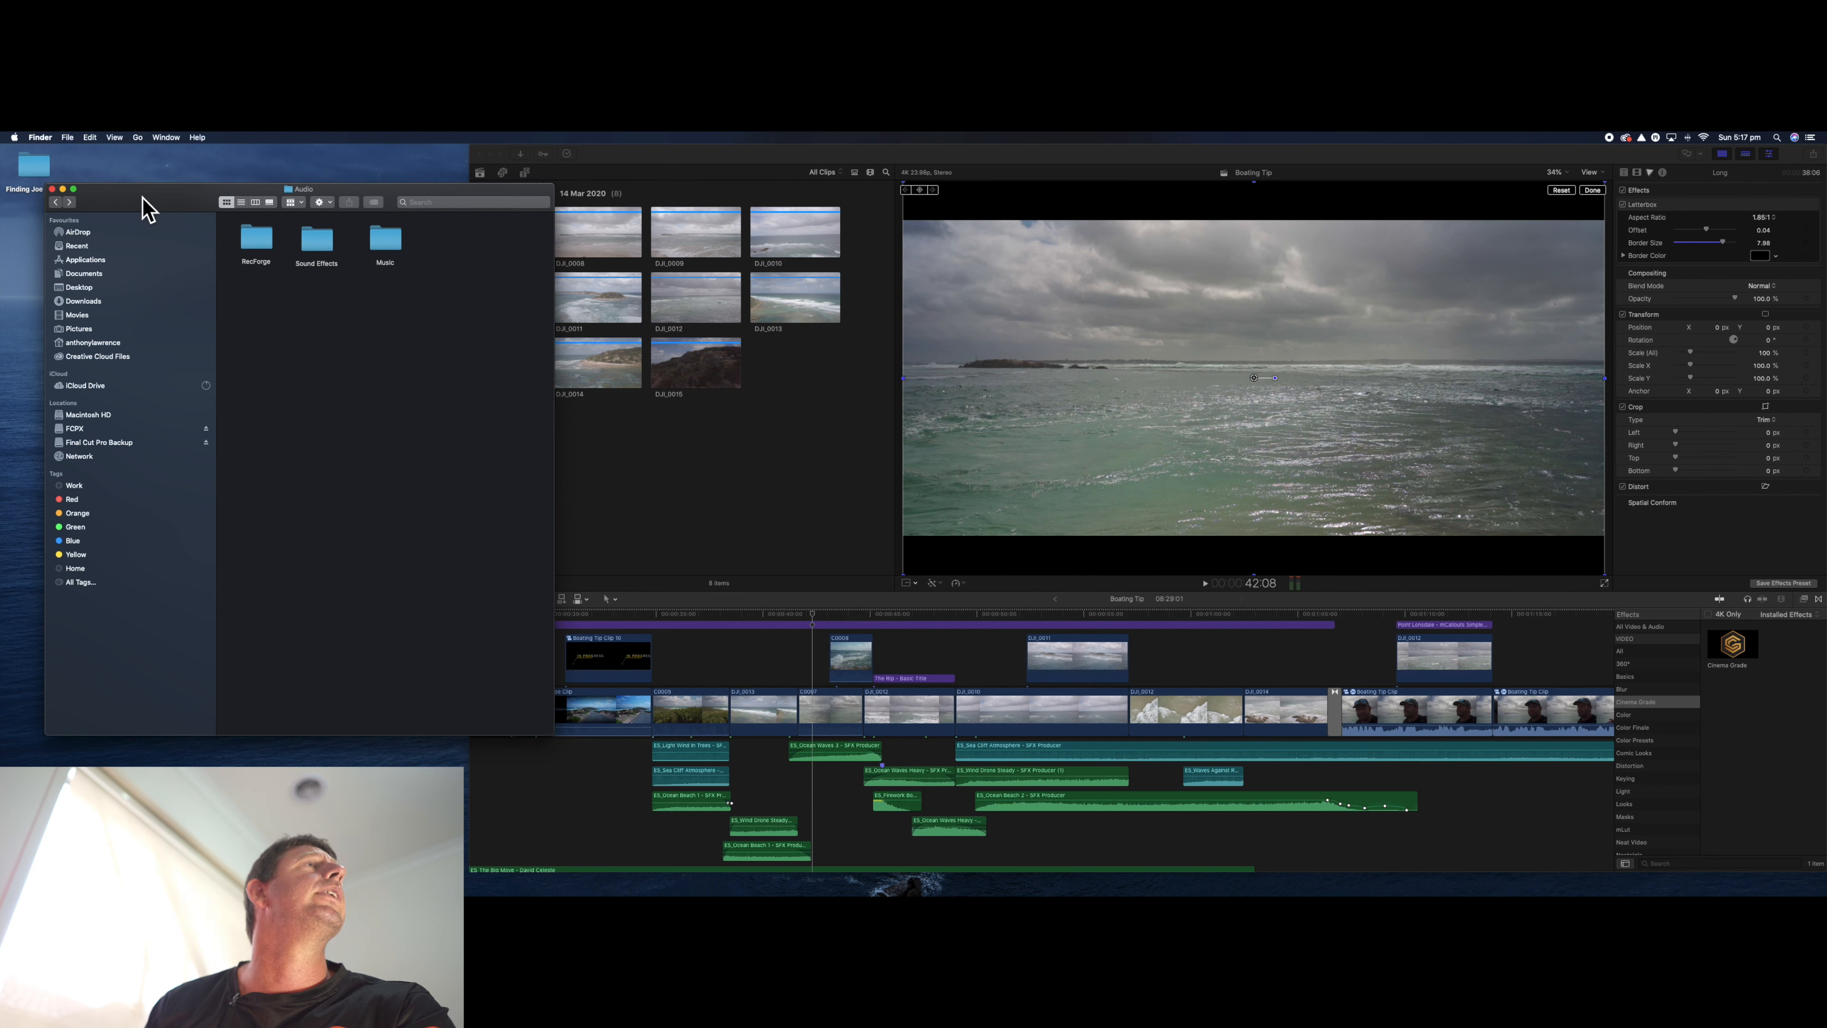
click(55, 202)
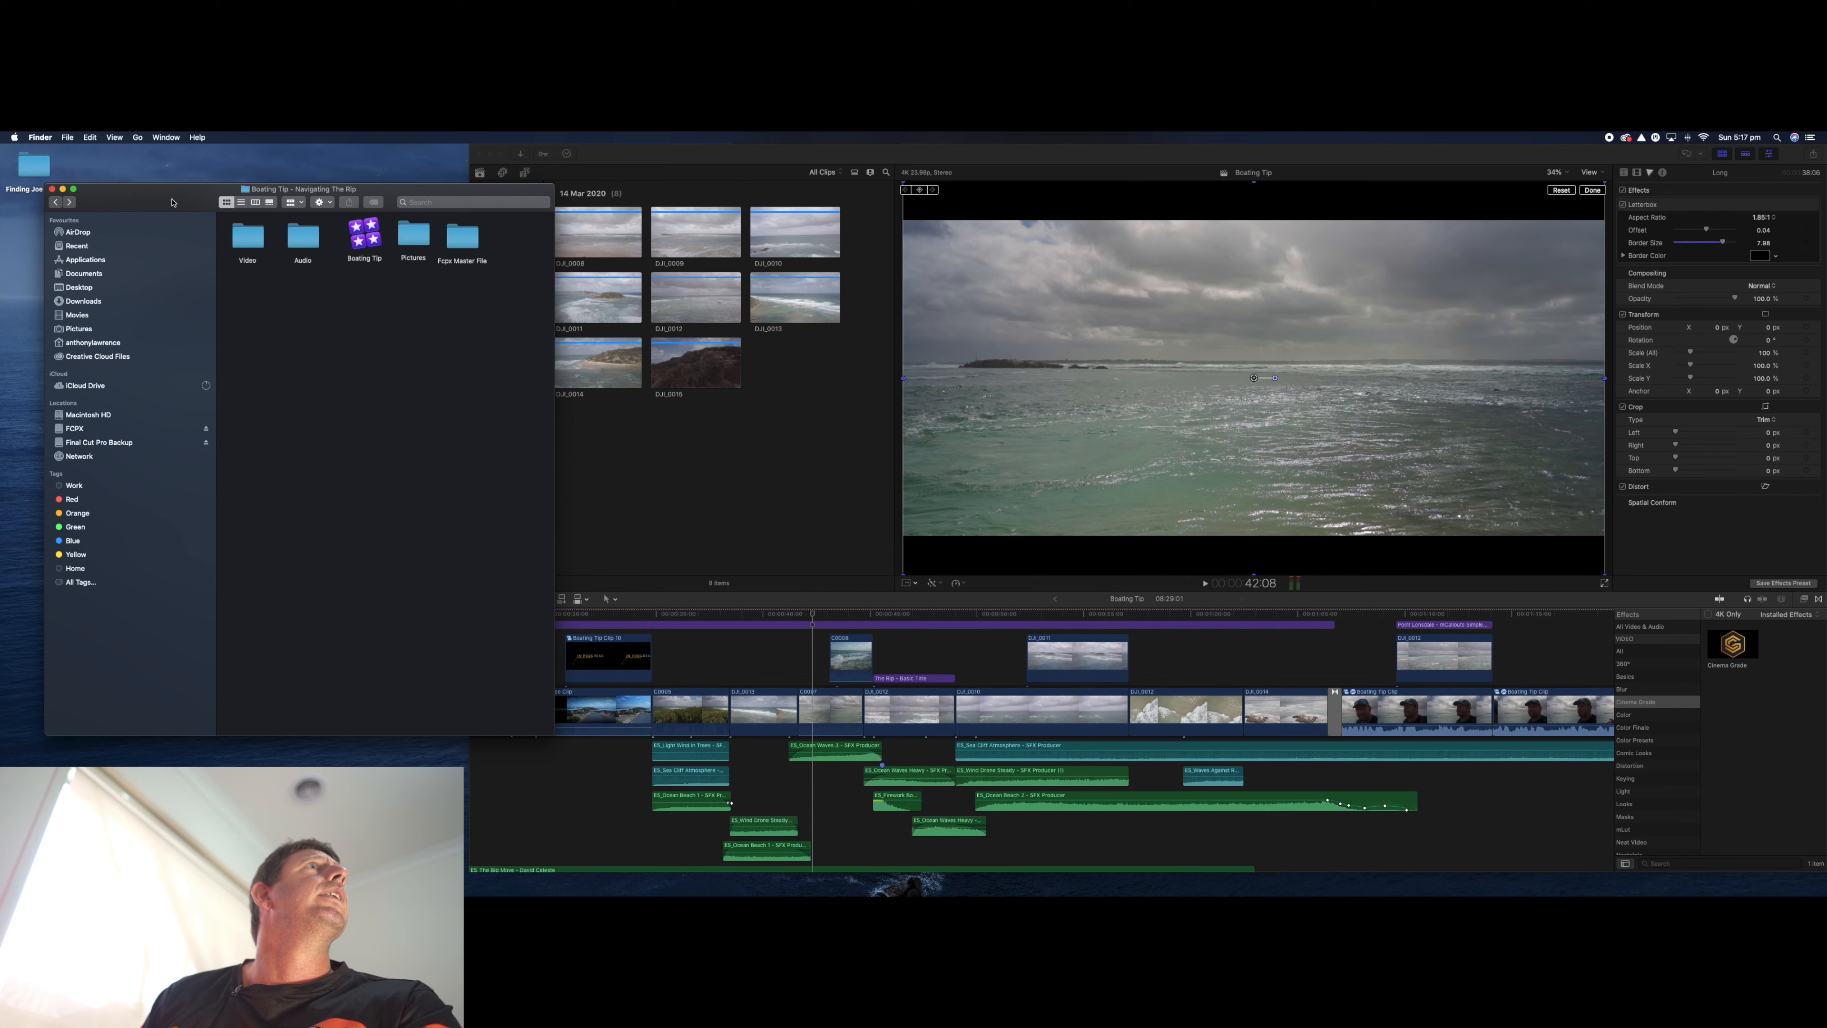
- Arrange the Finder and Final Cut Pro windows side by side and close the Boating Tip library
drag(403, 202, 345, 235)
drag(792, 157, 931, 157)
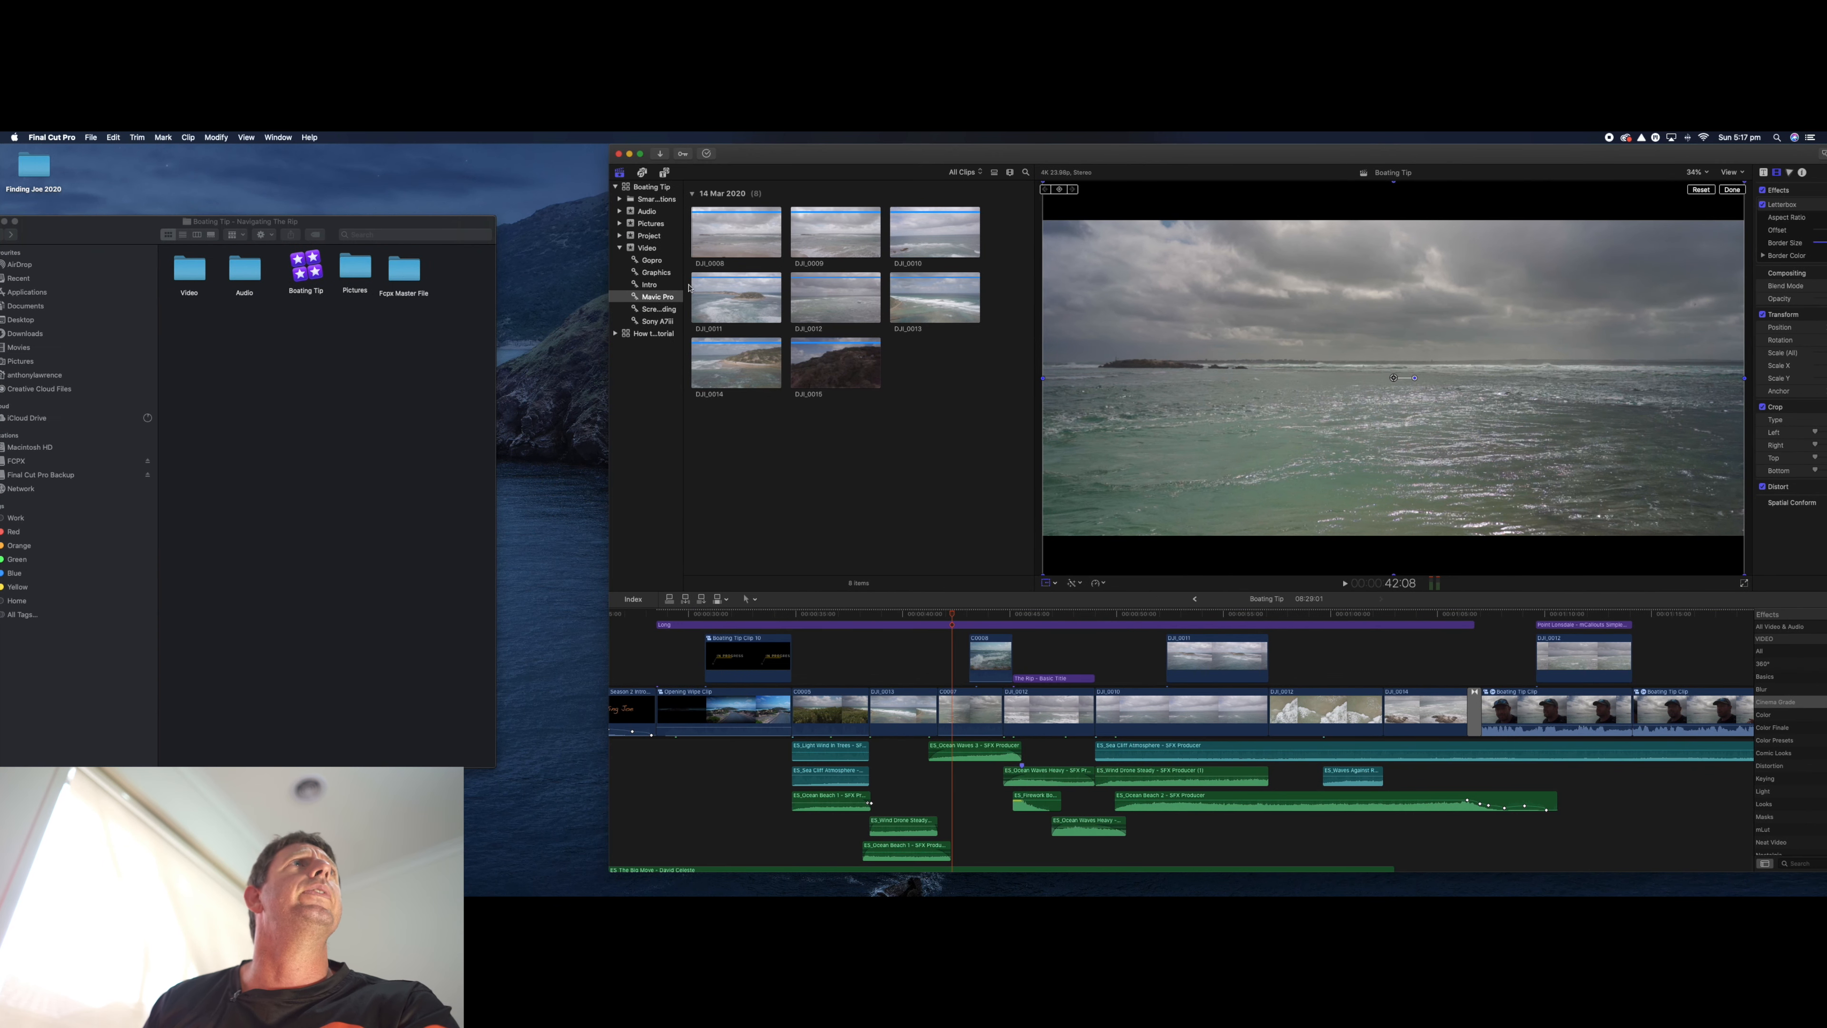
click(647, 188)
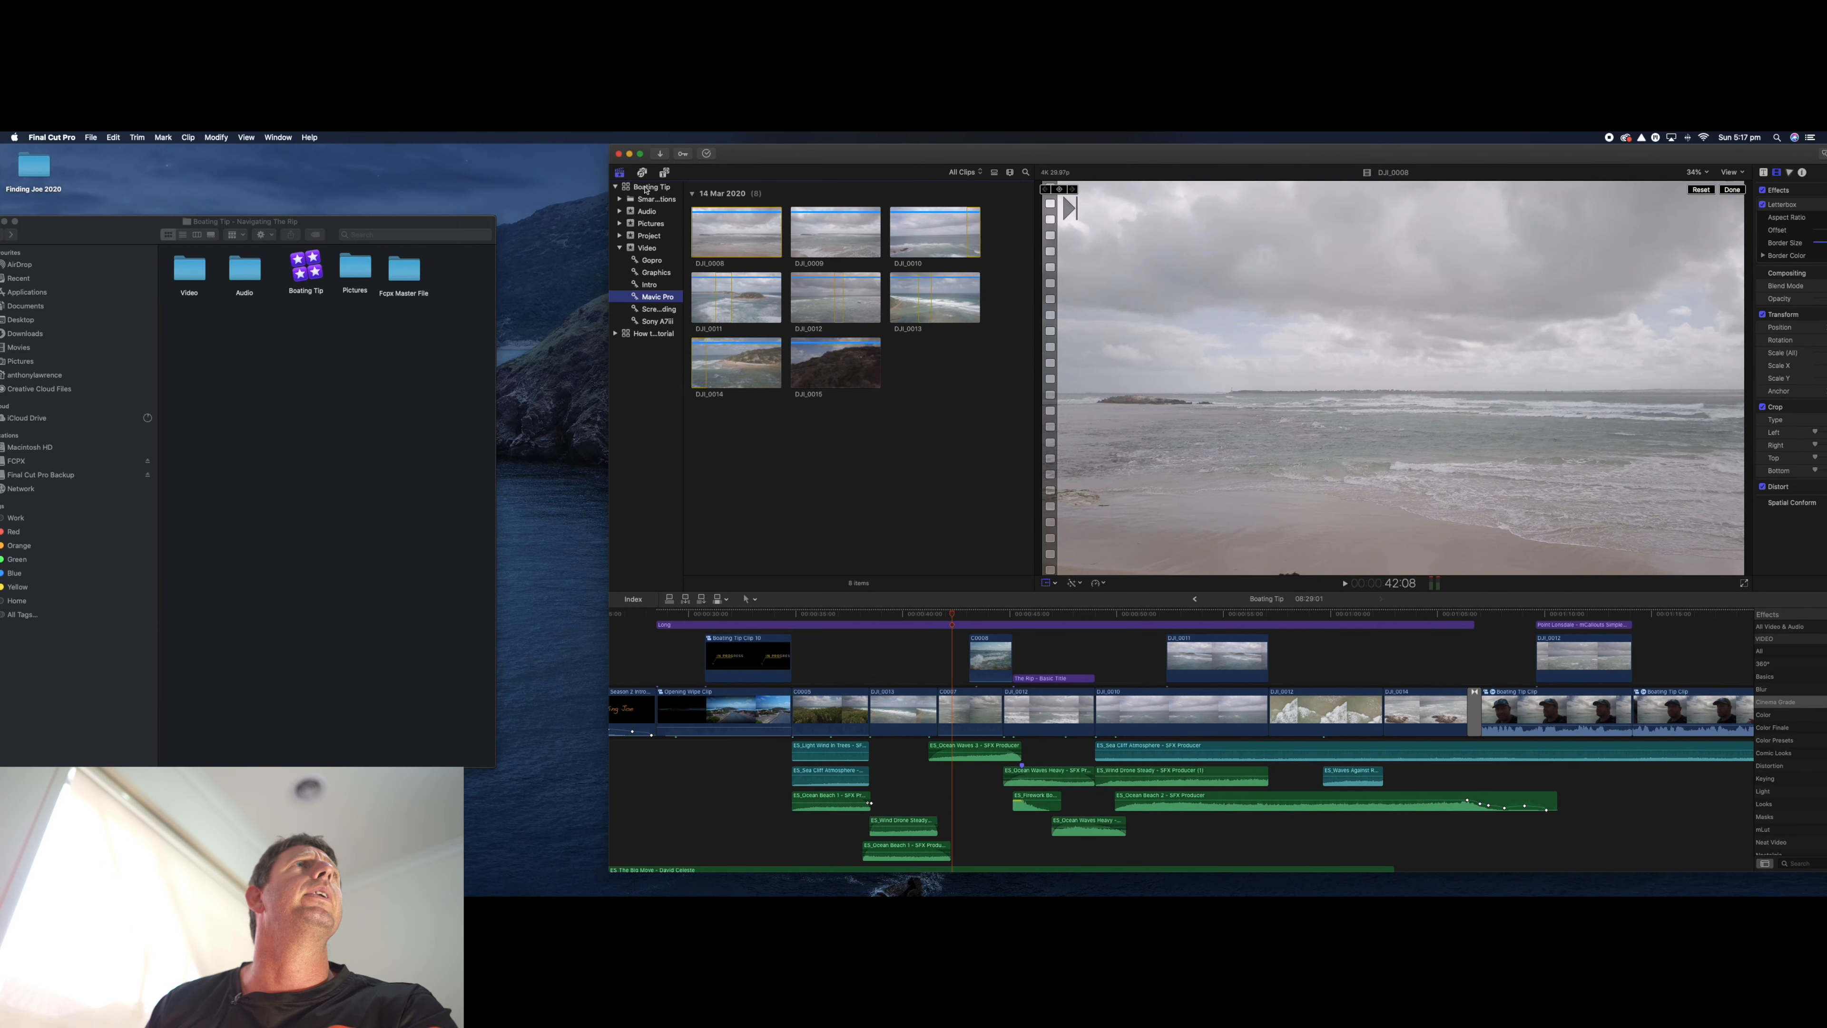
right_click(647, 189)
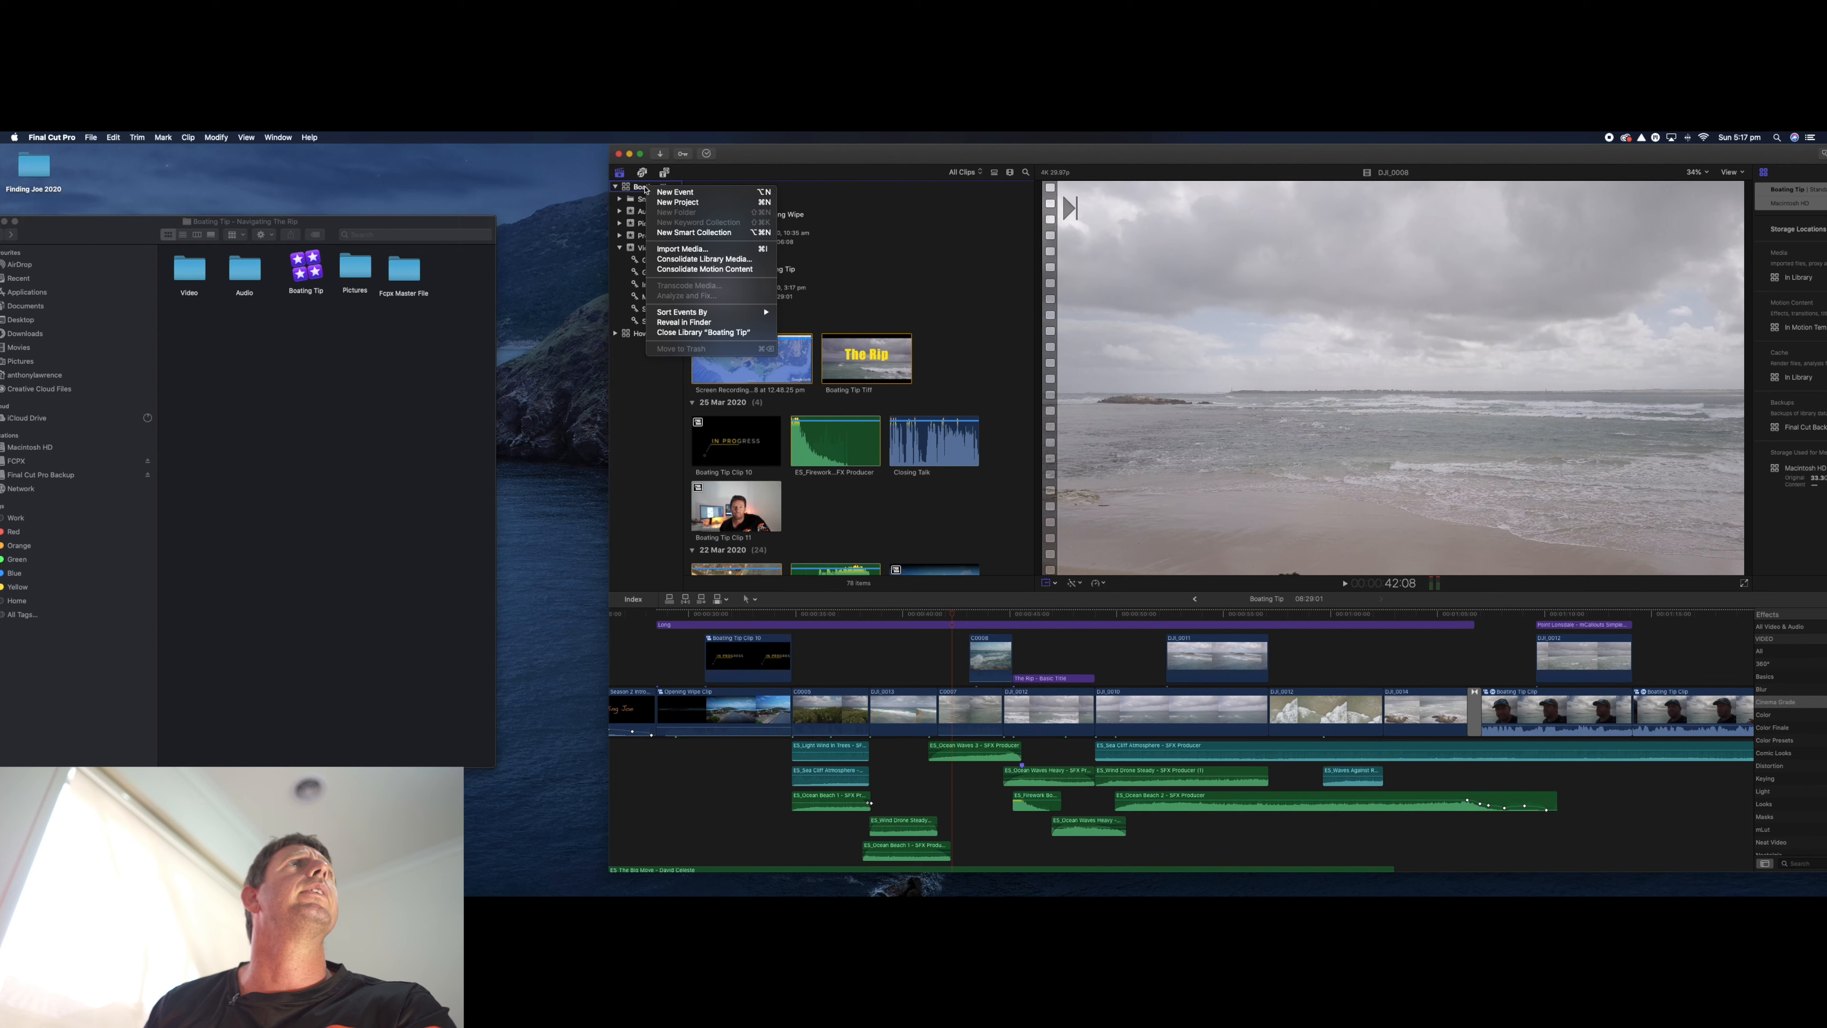
click(689, 332)
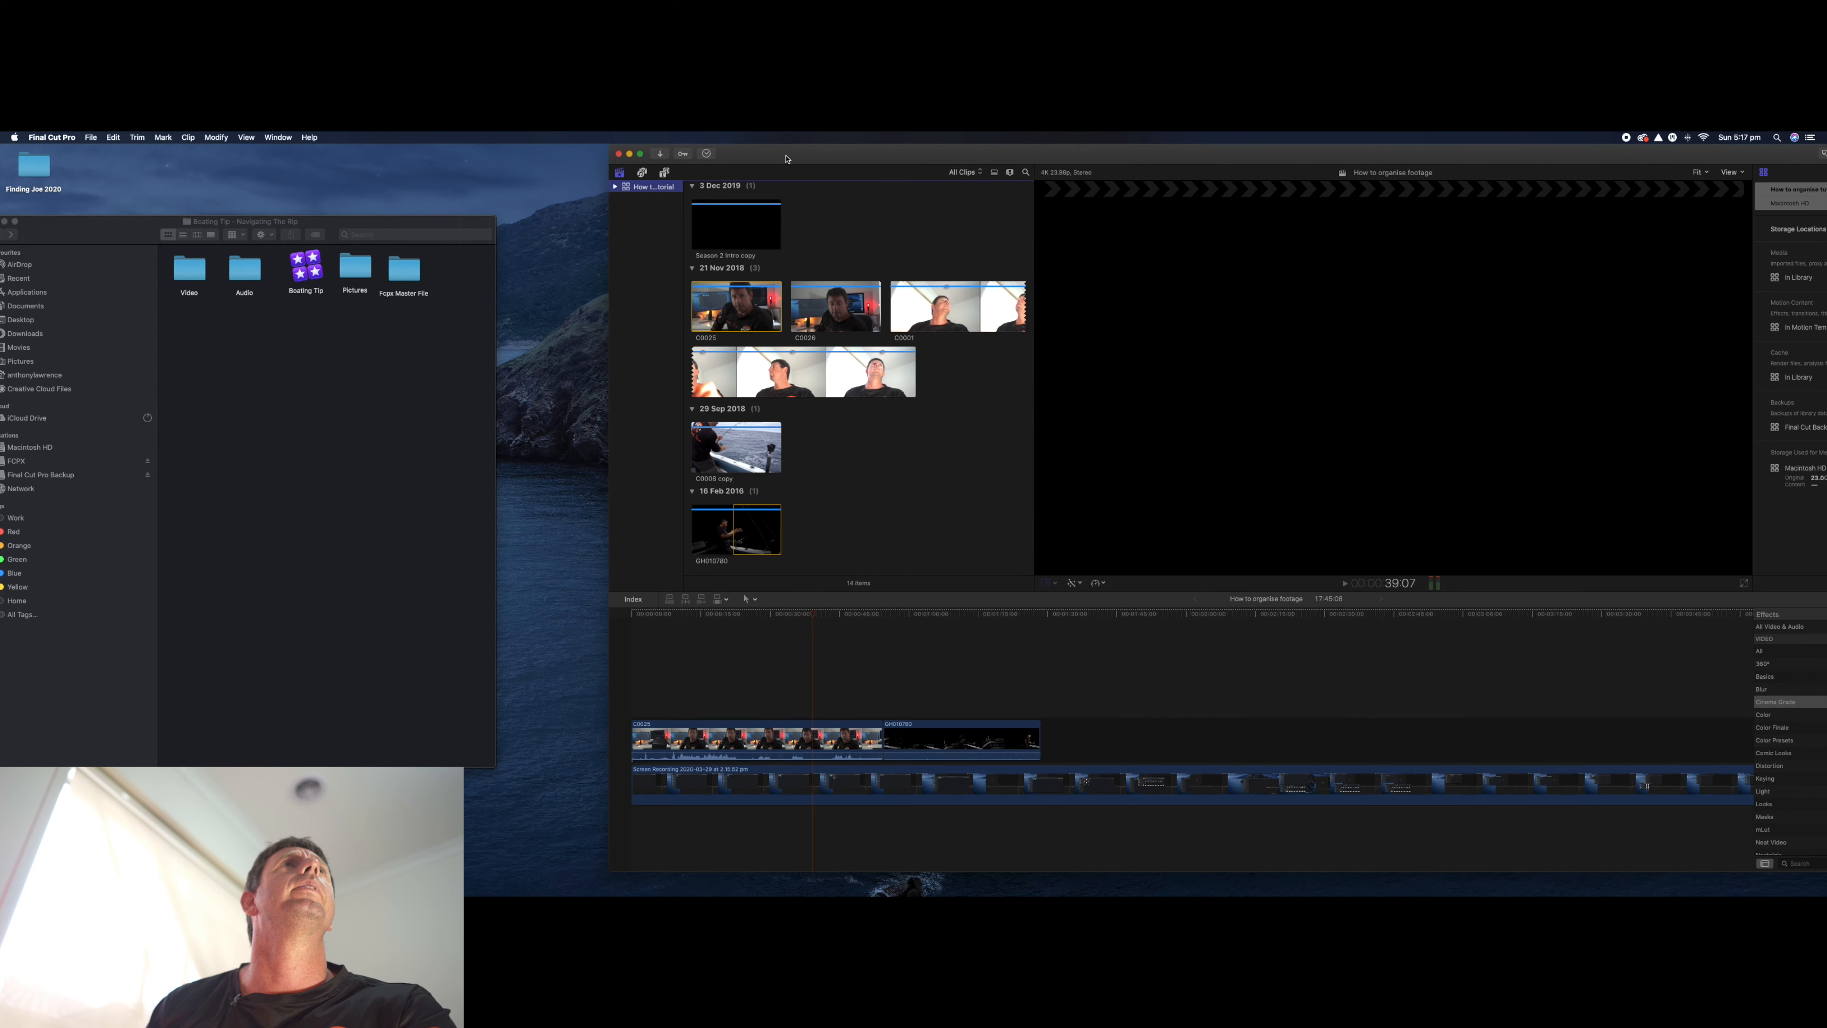
- In Finder, view the project folders inside March, go up to the Finding Joe 2020 folder and select March
drag(787, 155, 737, 155)
drag(88, 241, 606, 211)
click(518, 209)
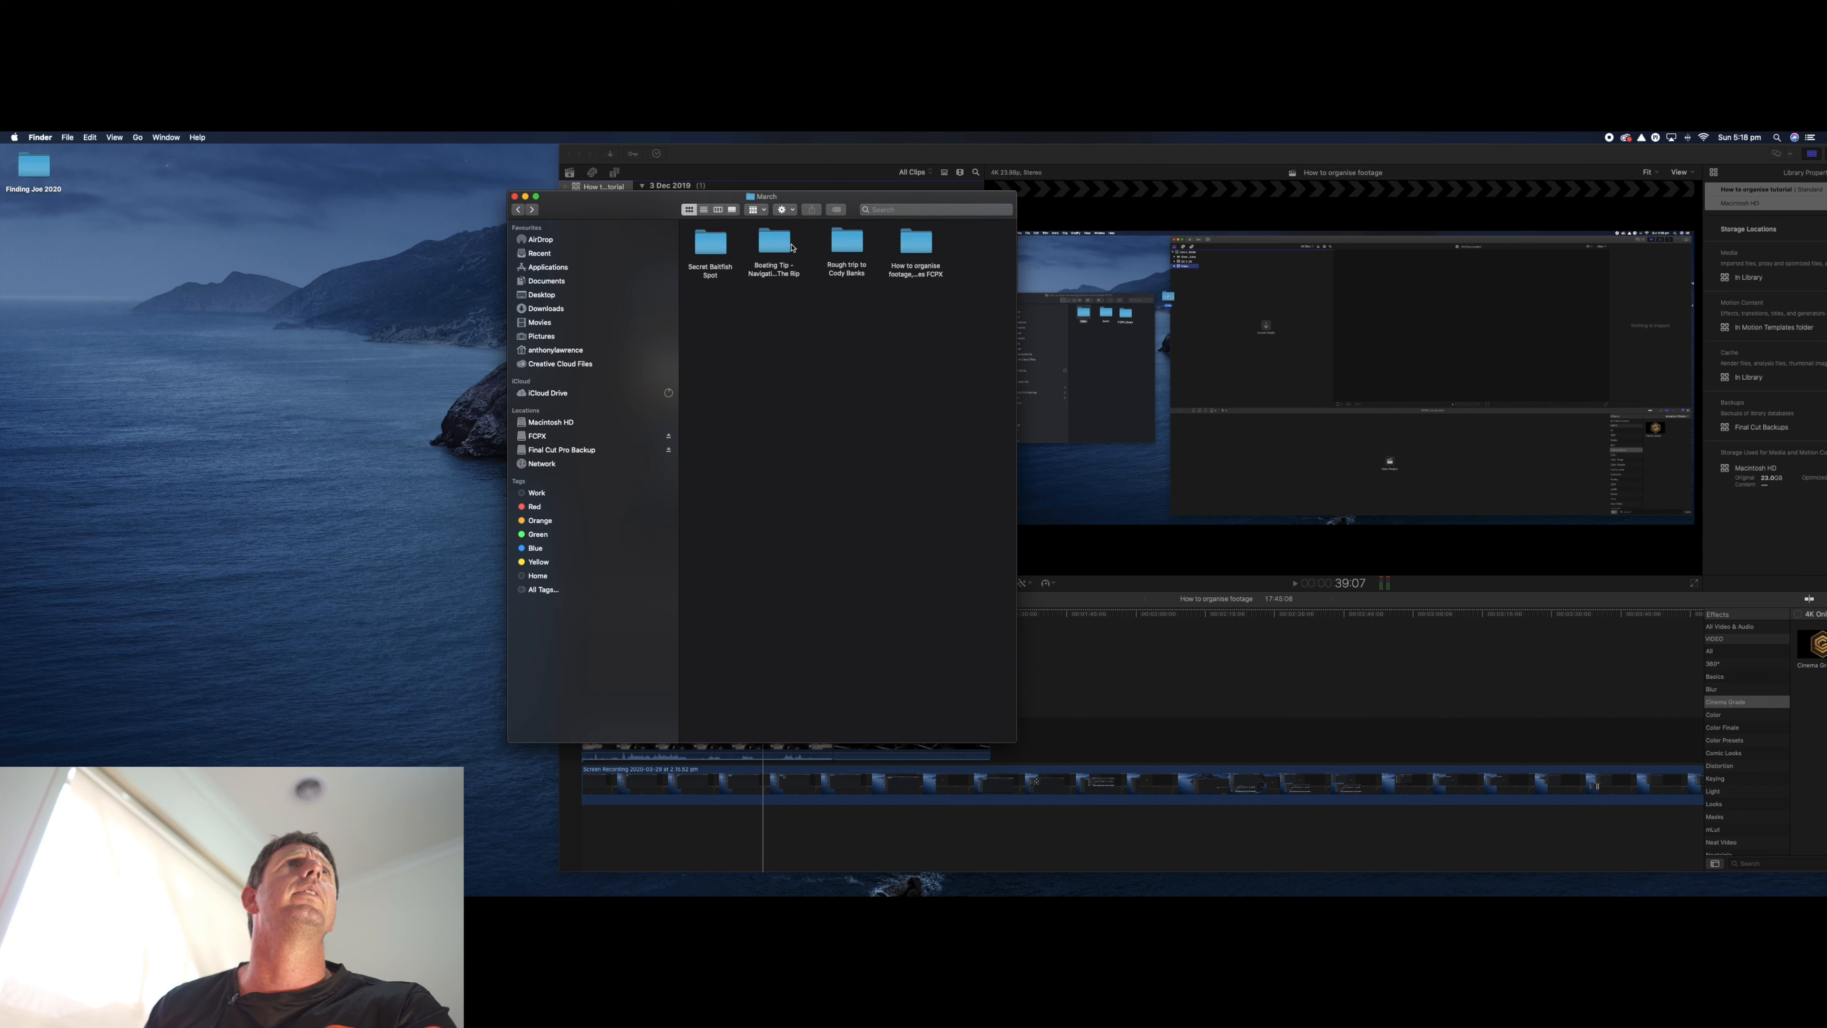
click(774, 242)
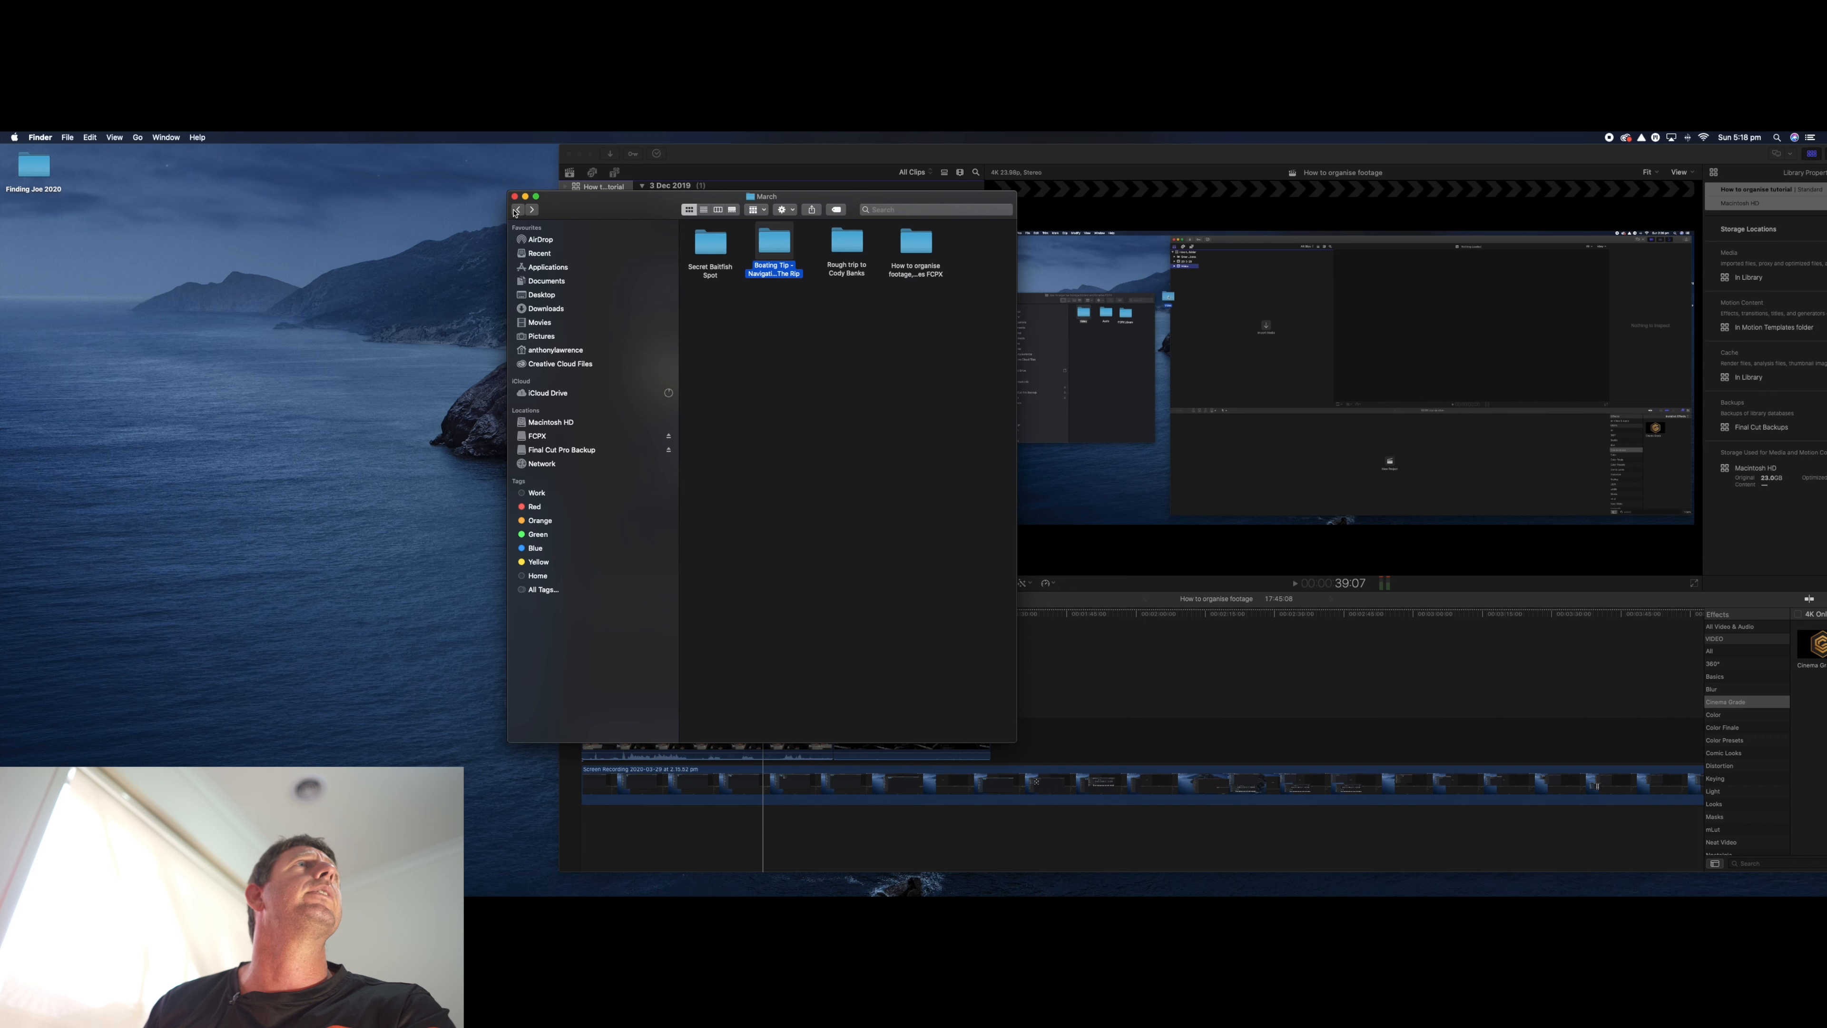
click(519, 211)
click(829, 245)
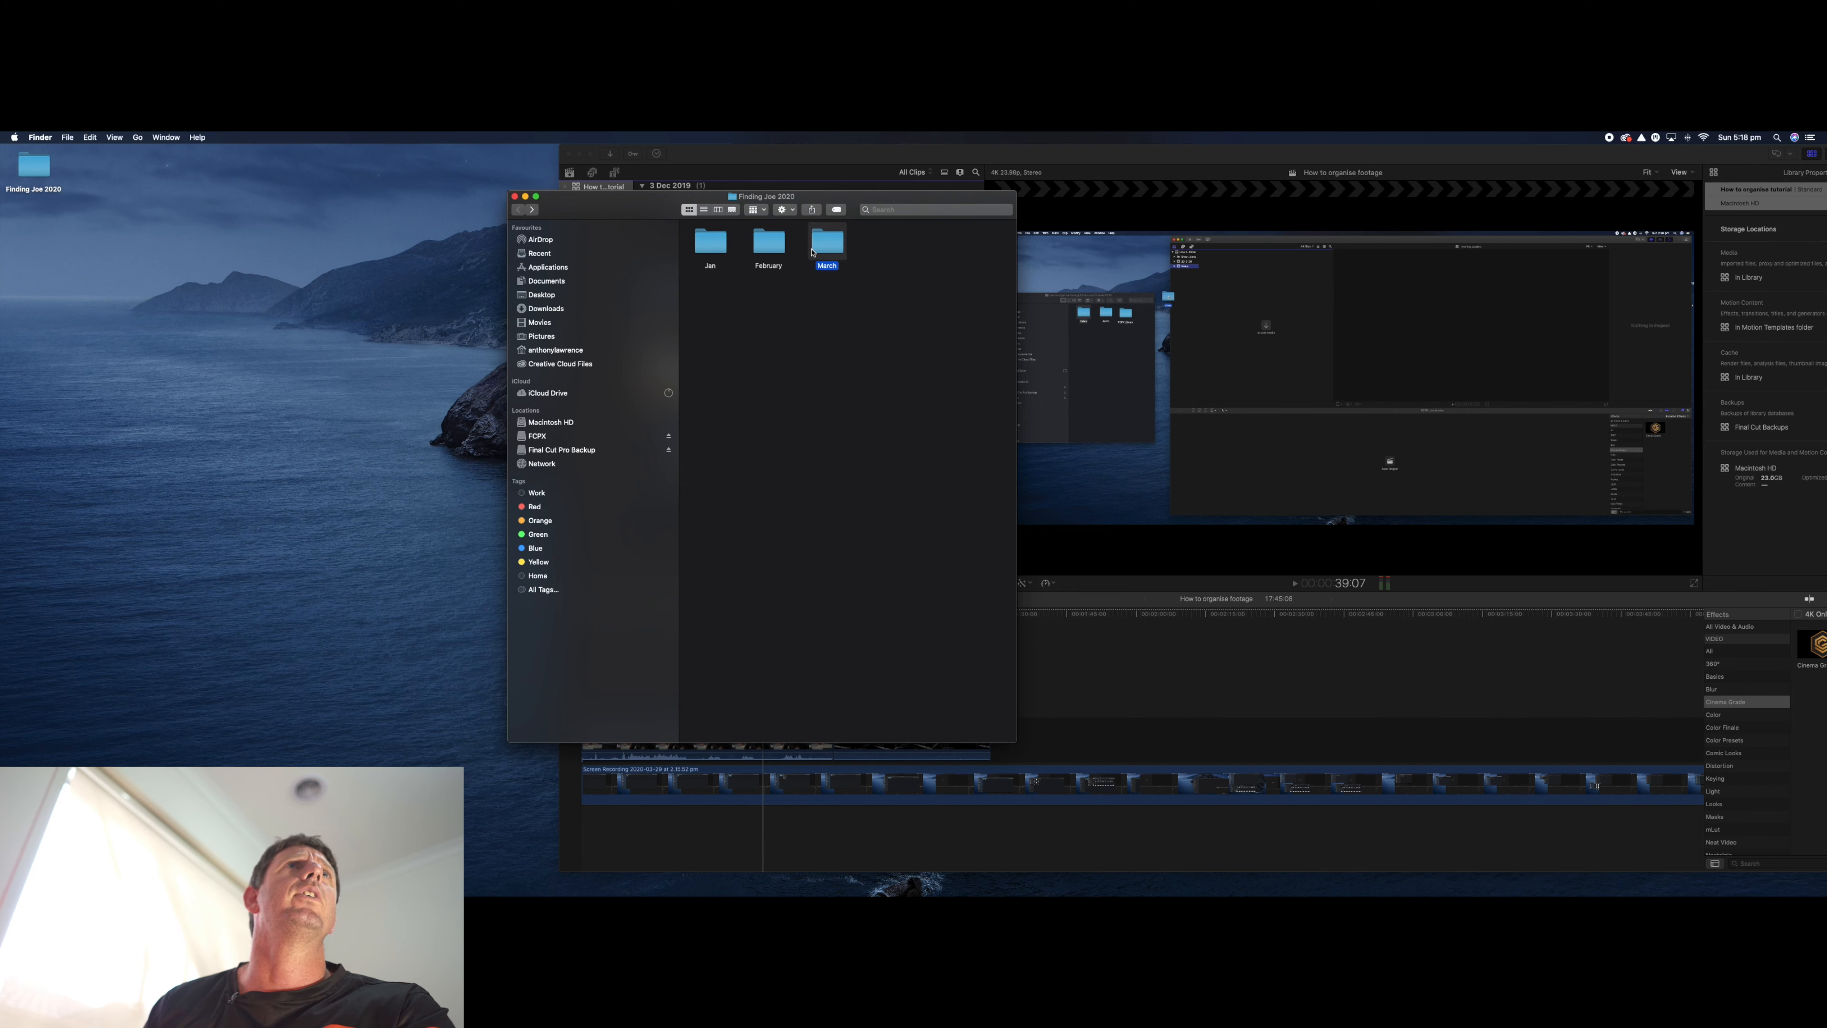